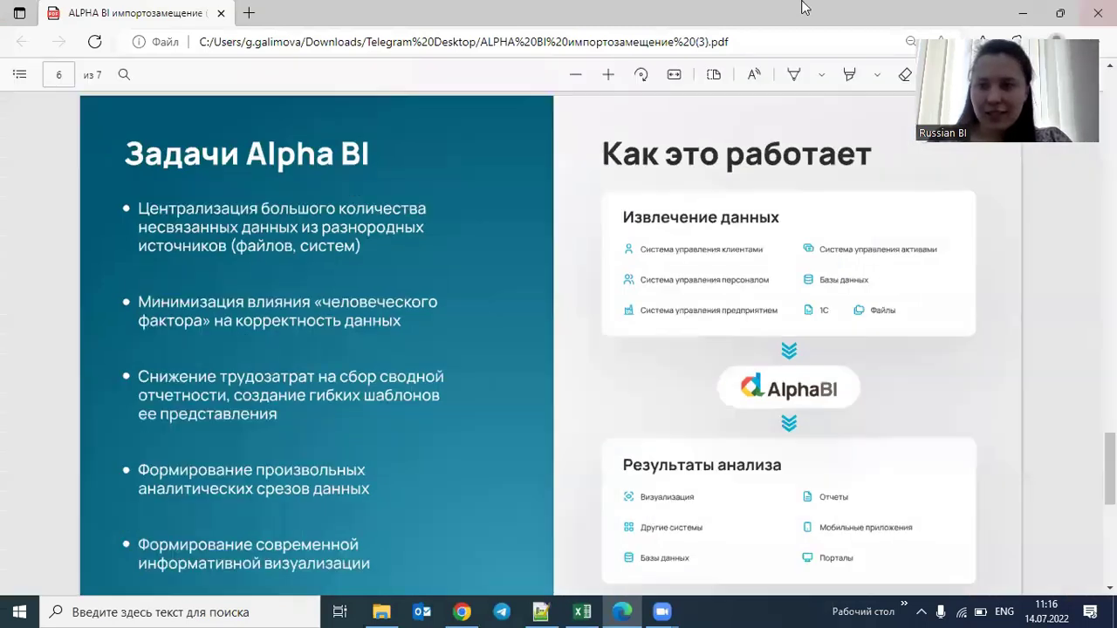
Minimize the presentation PDF to reveal the Alpha BI dashboard of 2 173 vacancies.
{"action": "left_click", "coordinate": [1022, 13]}
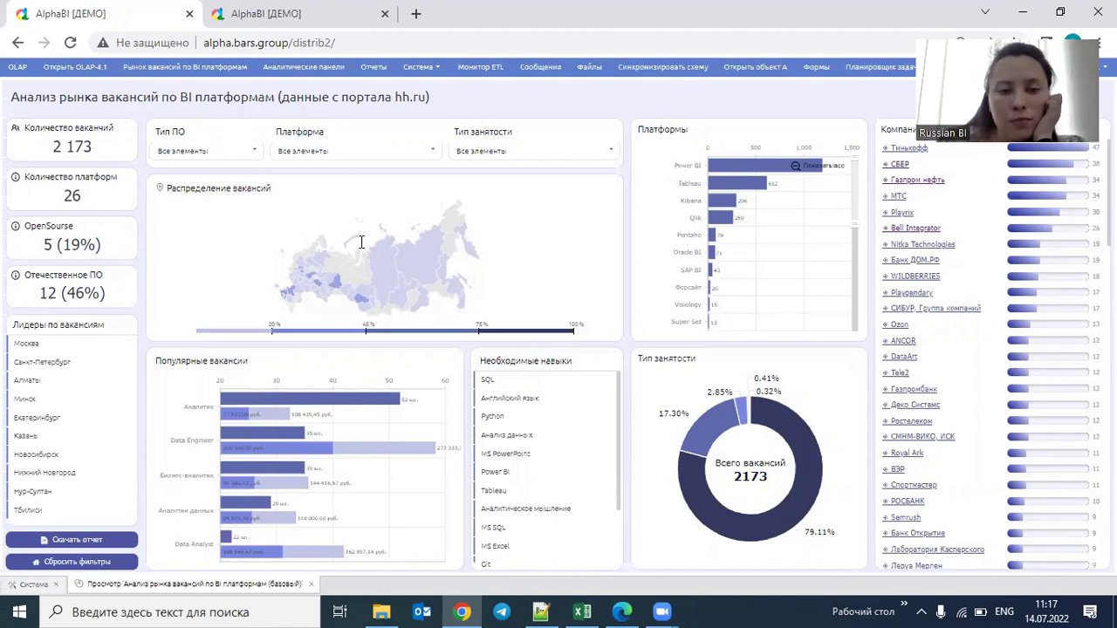
{"action": "mouse_move", "coordinate": [374, 245]}
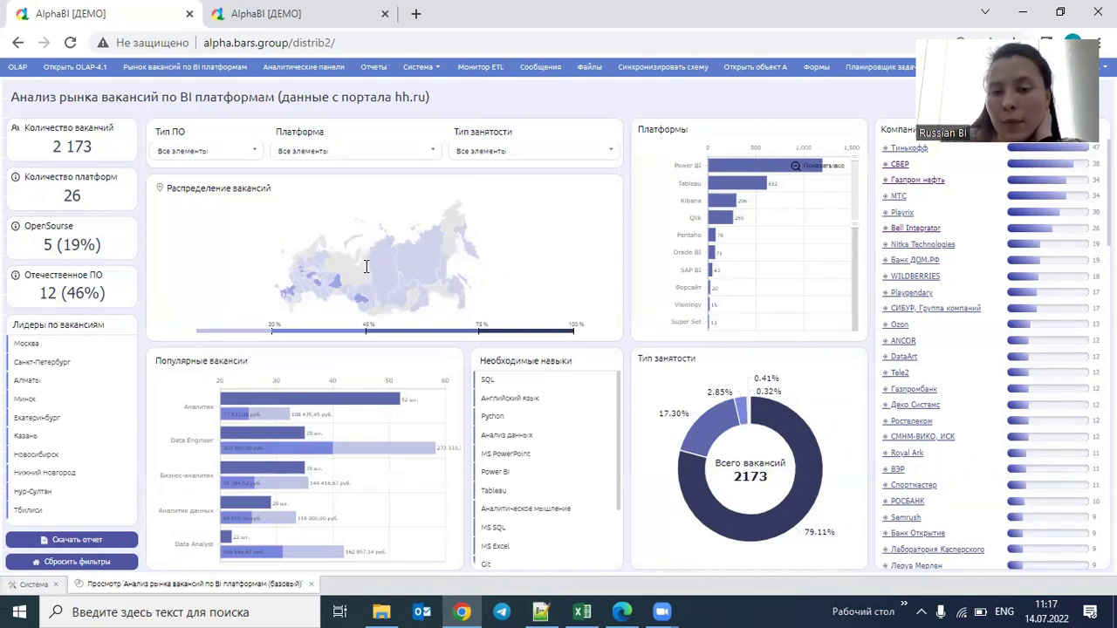
{"action": "mouse_move", "coordinate": [336, 281]}
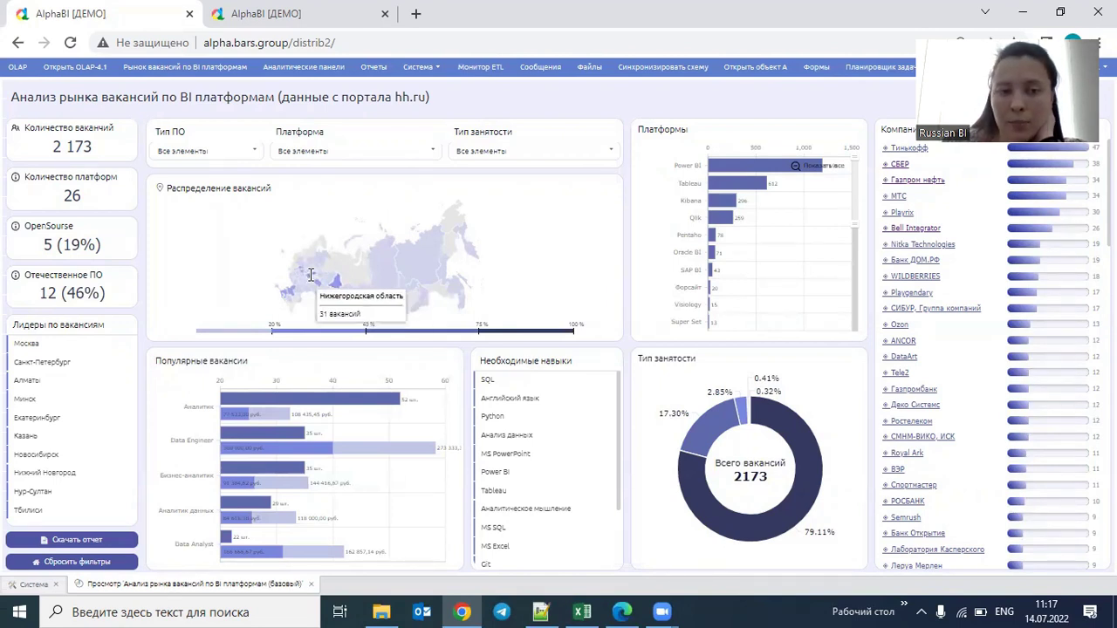
{"action": "mouse_move", "coordinate": [372, 287]}
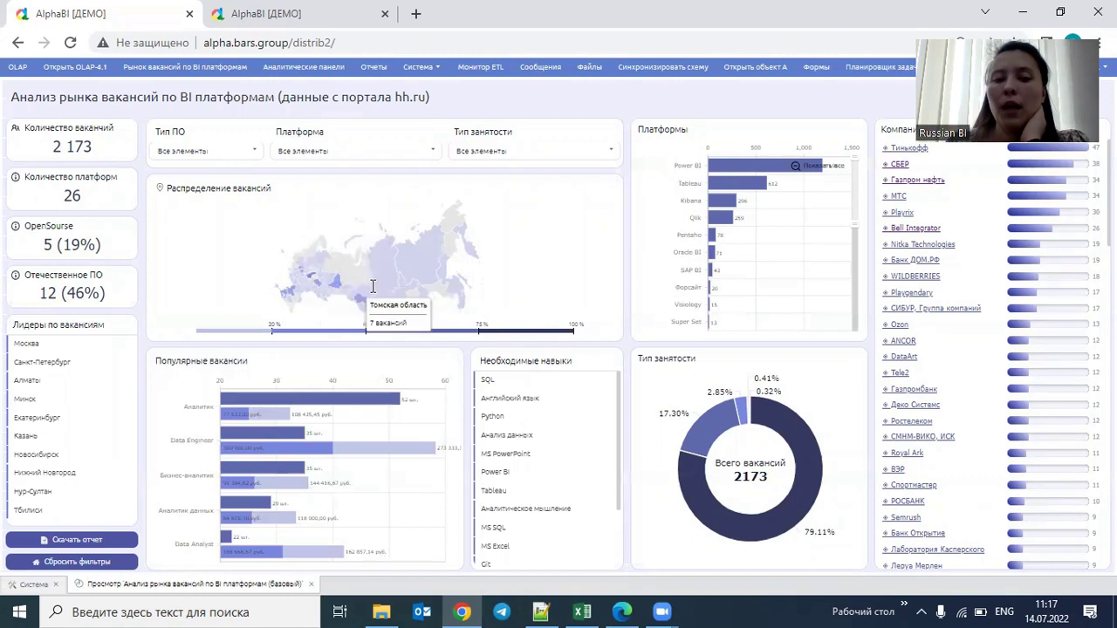
{"action": "mouse_move", "coordinate": [422, 260]}
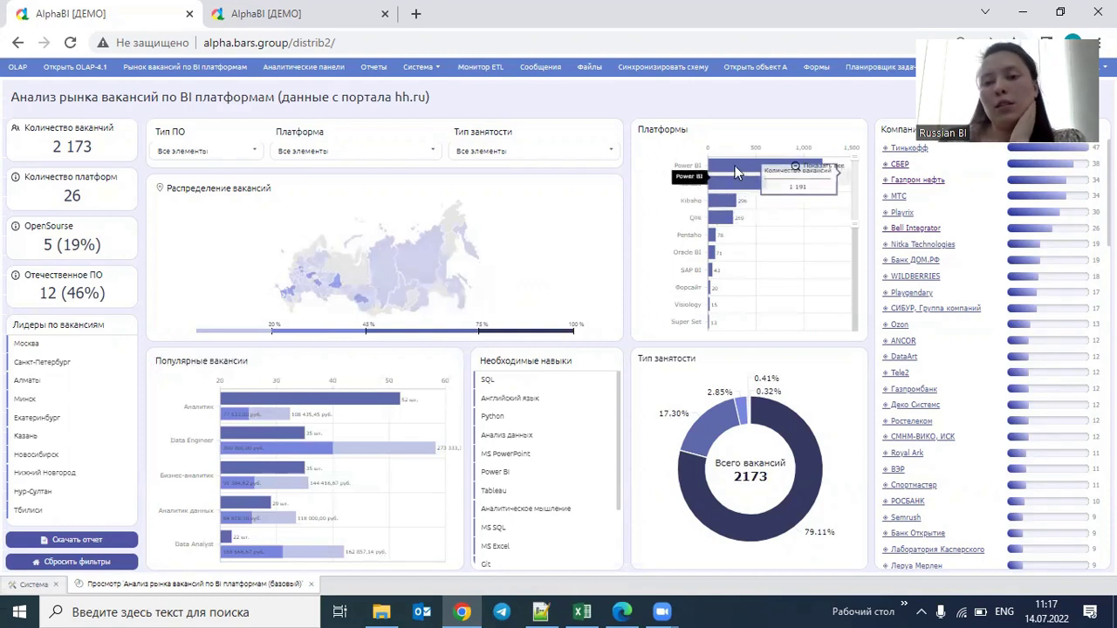
{"action": "mouse_move", "coordinate": [729, 266]}
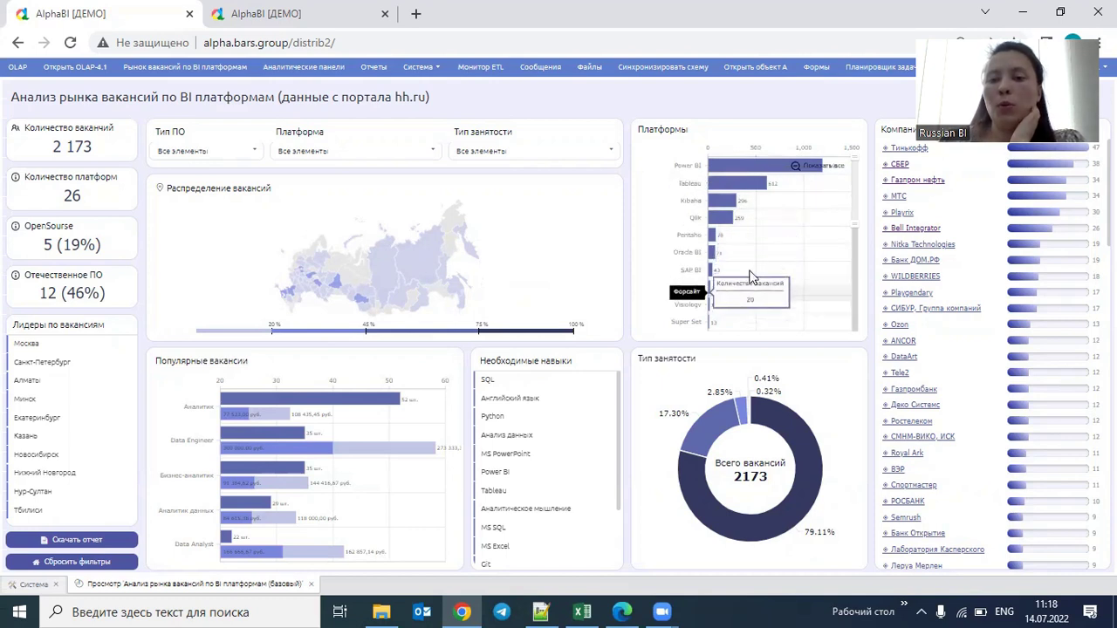
{"action": "mouse_move", "coordinate": [757, 169]}
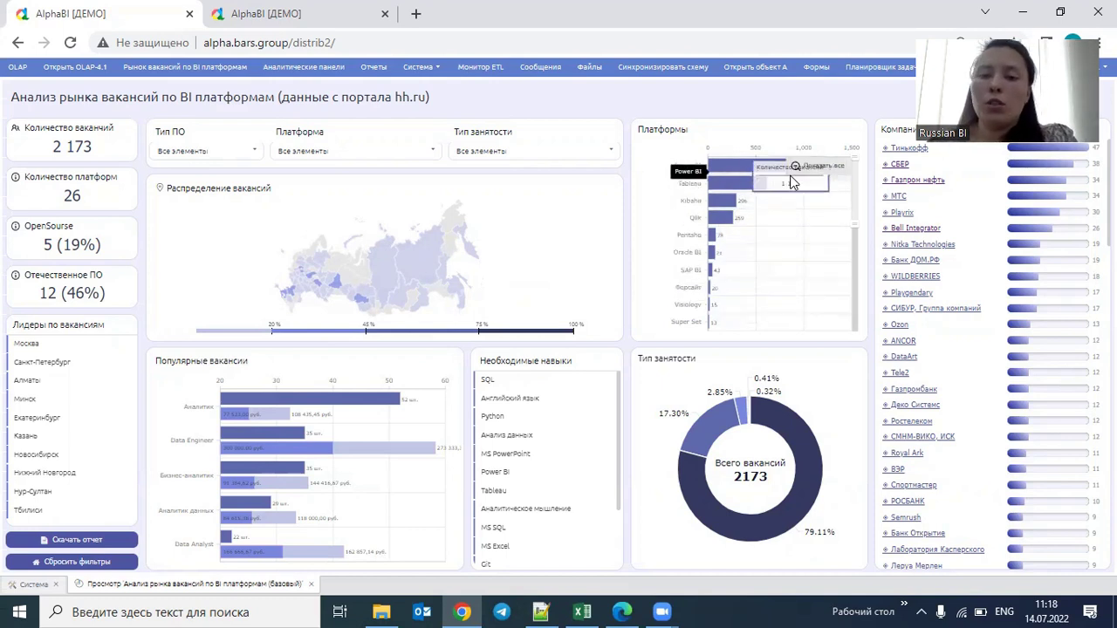
{"action": "mouse_move", "coordinate": [752, 199]}
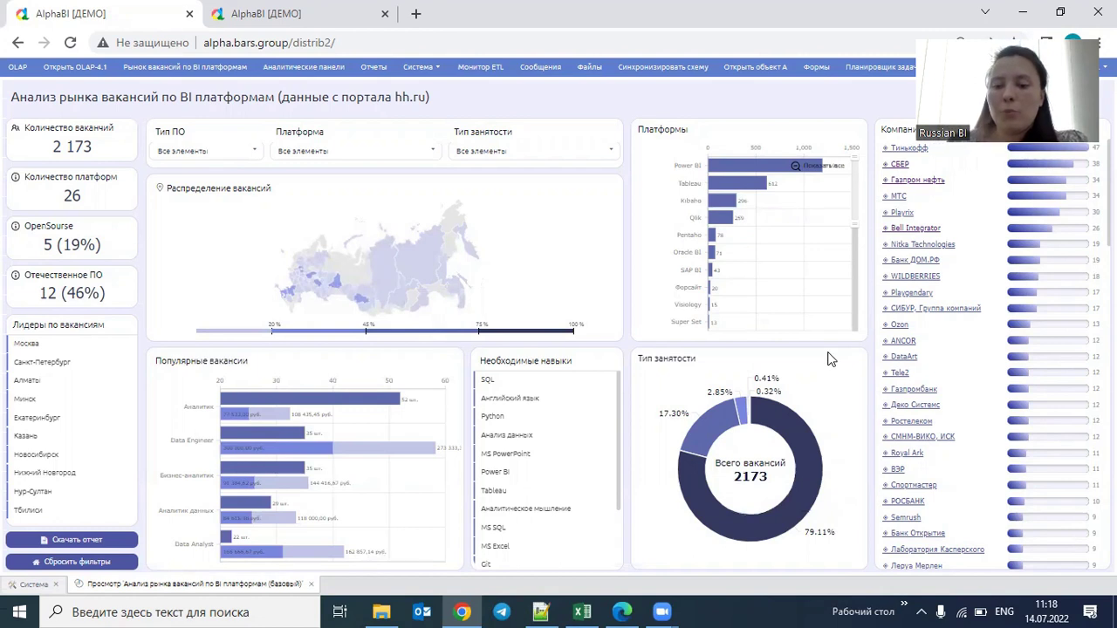
{"action": "mouse_move", "coordinate": [786, 463]}
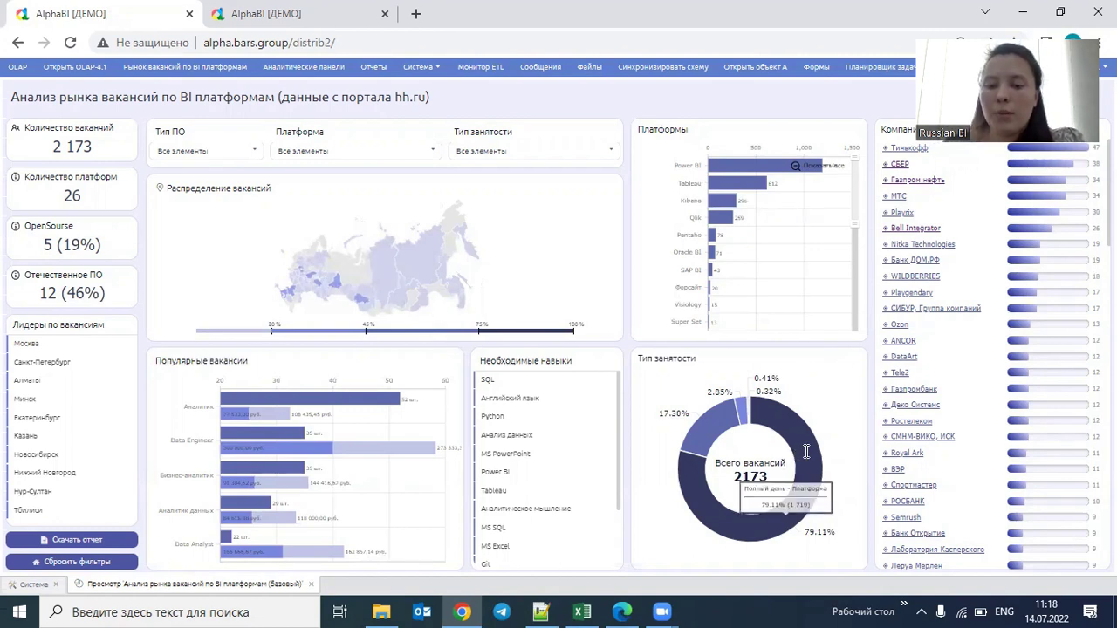
{"action": "left_click", "coordinate": [805, 451]}
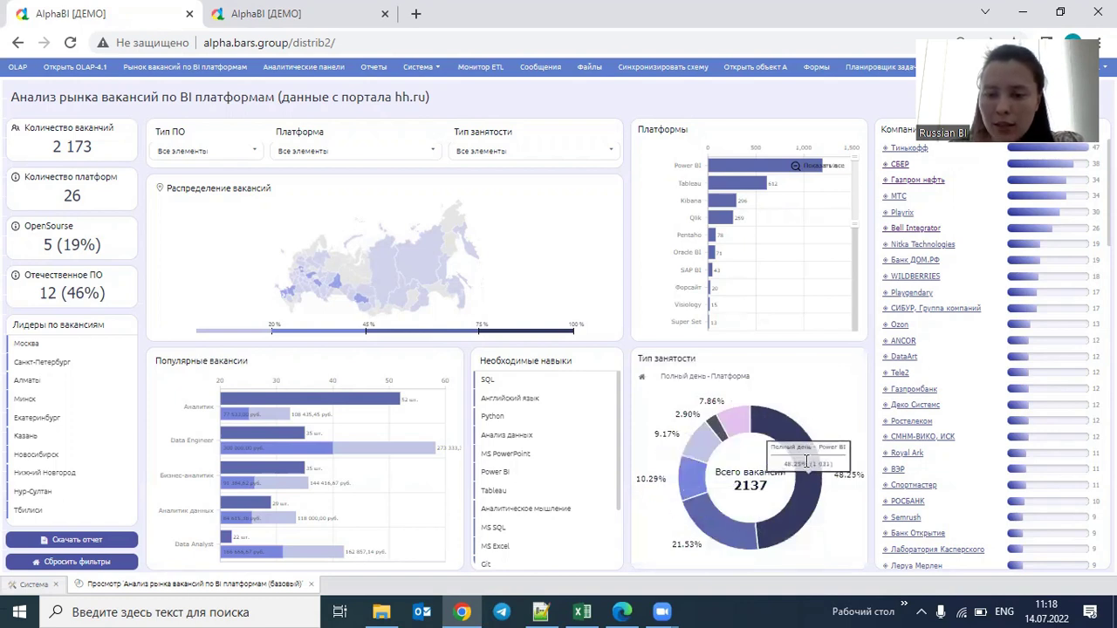
{"action": "left_click", "coordinate": [644, 378]}
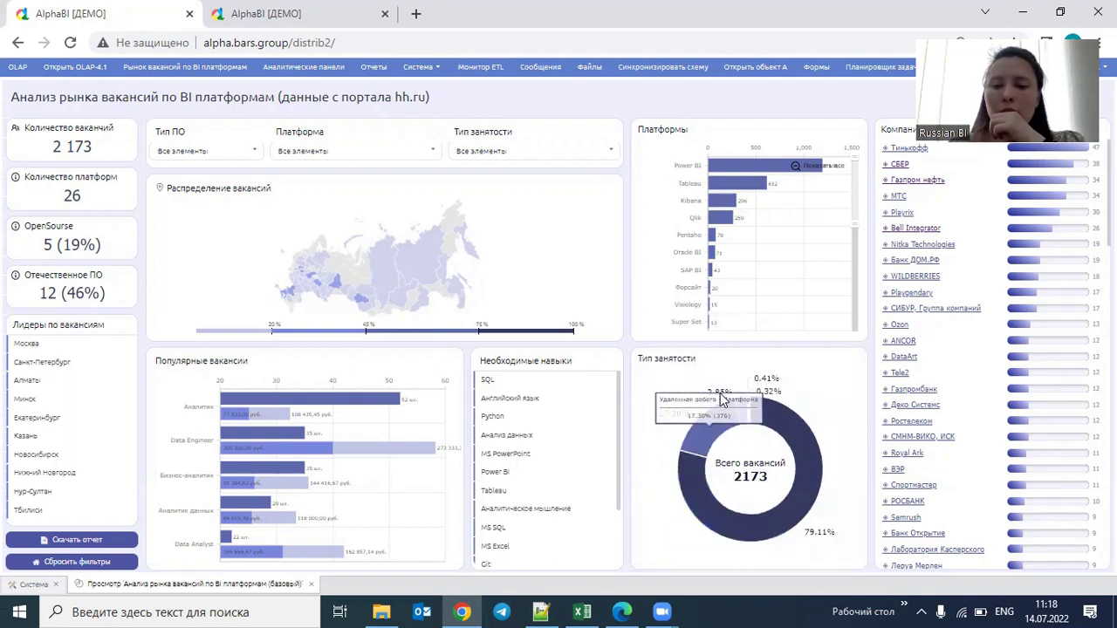
{"action": "left_click", "coordinate": [714, 394]}
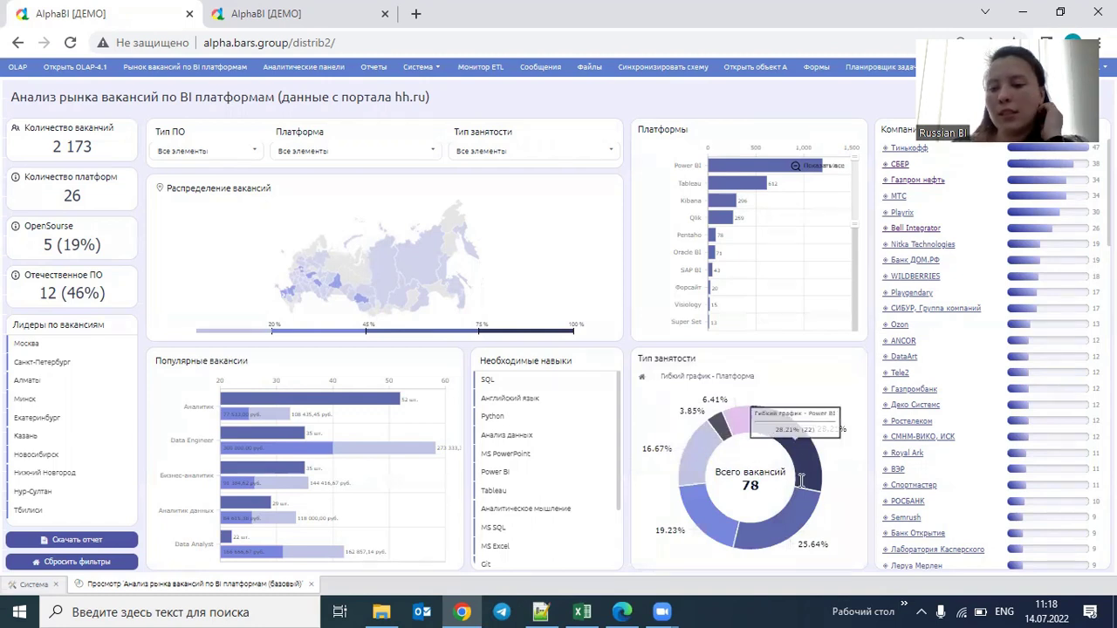
{"action": "mouse_move", "coordinate": [779, 429]}
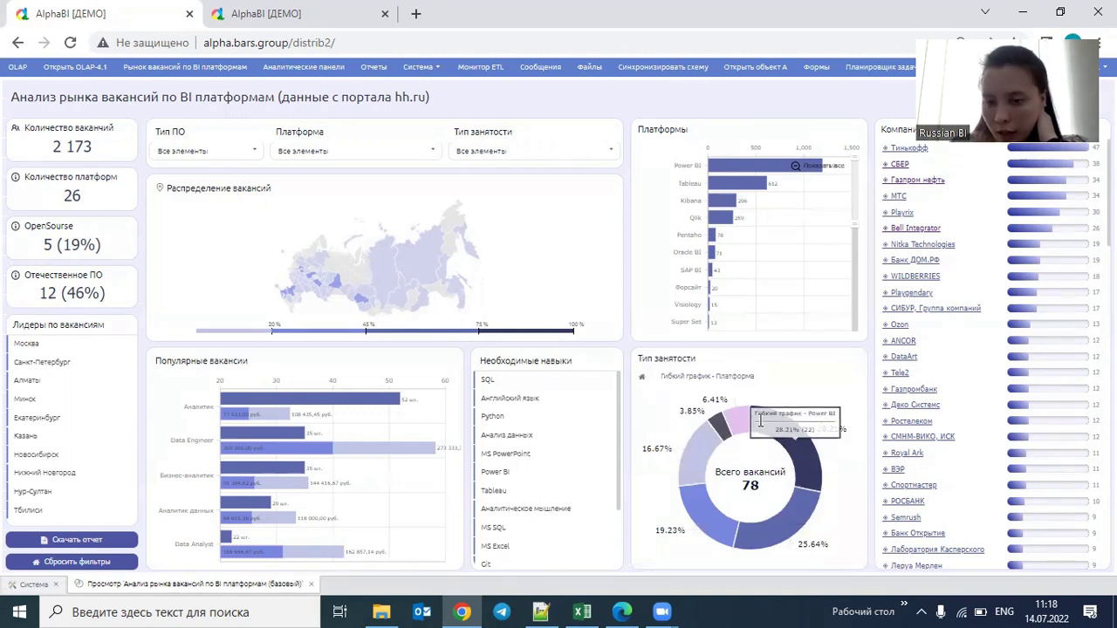
{"action": "mouse_move", "coordinate": [788, 515]}
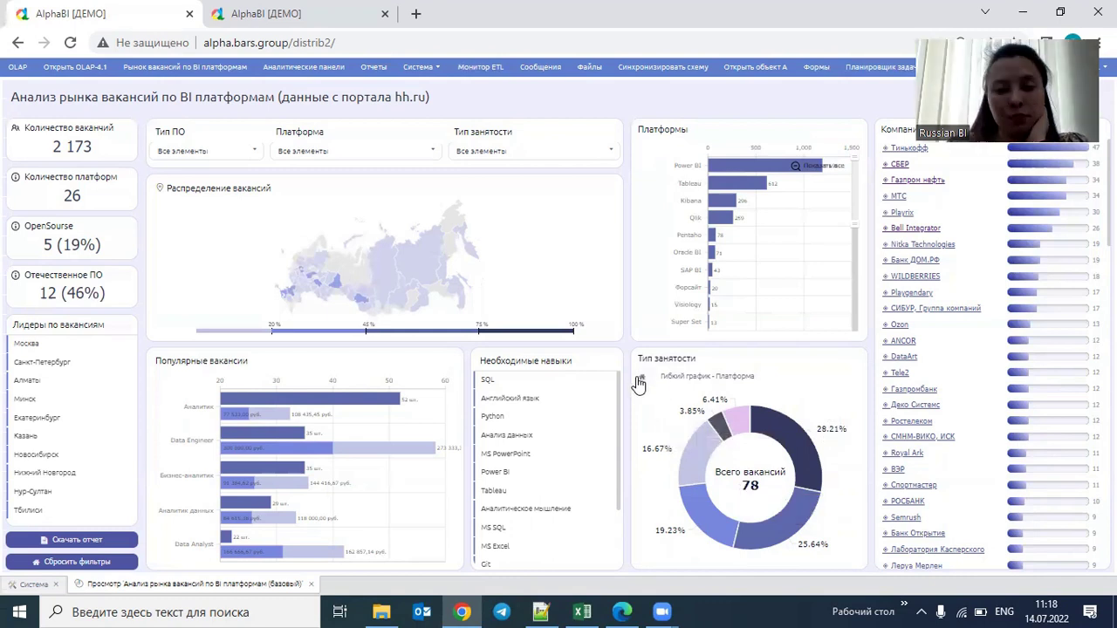
{"action": "left_click", "coordinate": [640, 379]}
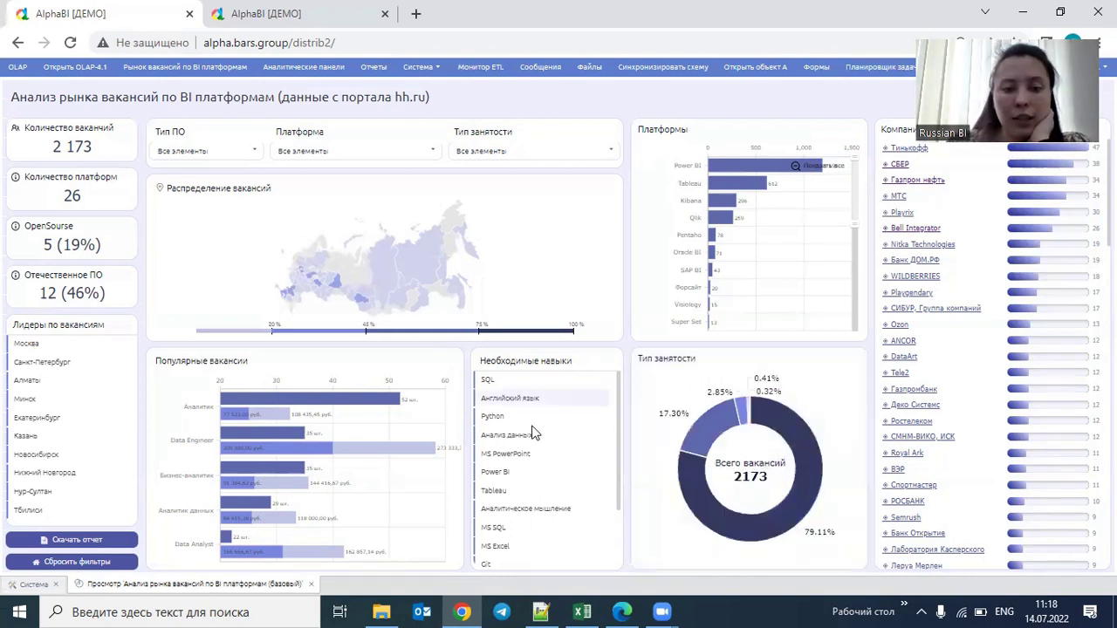
{"action": "mouse_move", "coordinate": [242, 431]}
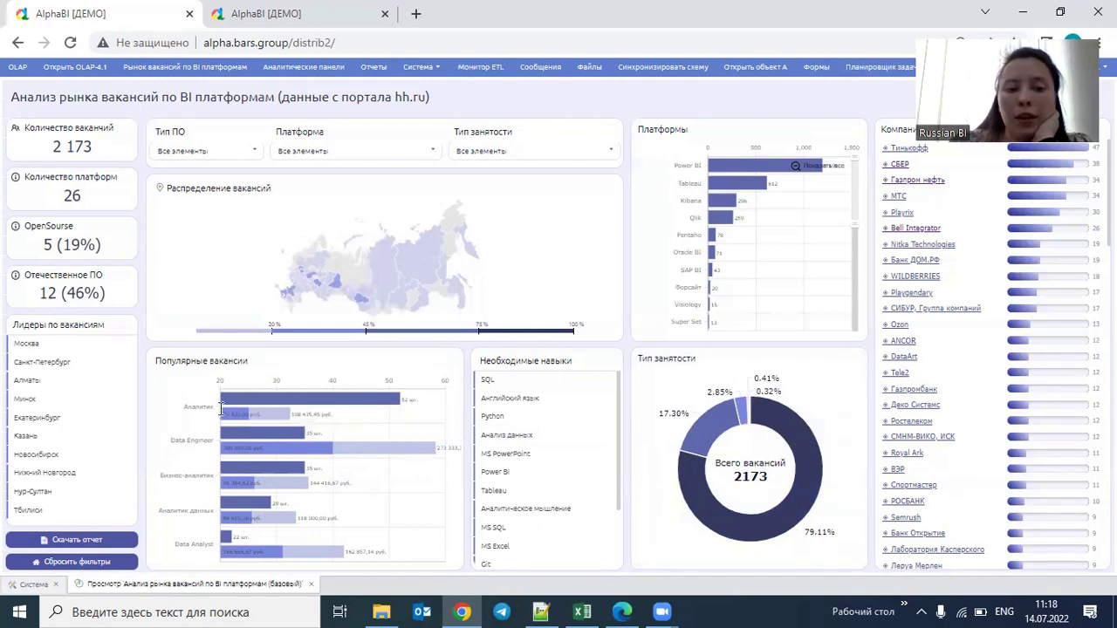
{"action": "mouse_move", "coordinate": [271, 410]}
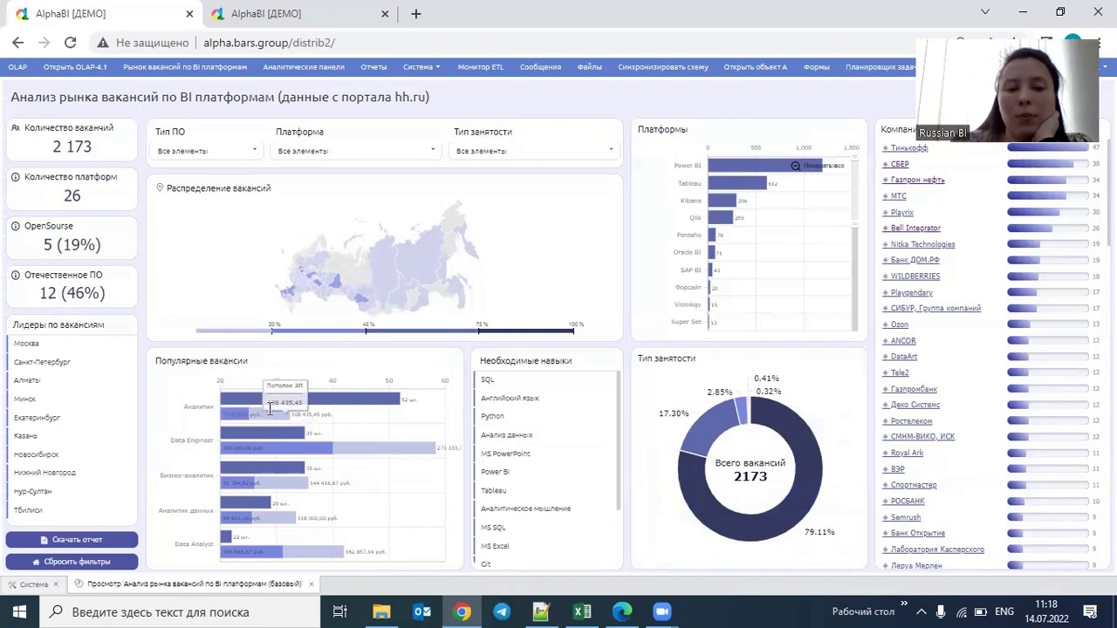
{"action": "mouse_move", "coordinate": [349, 408]}
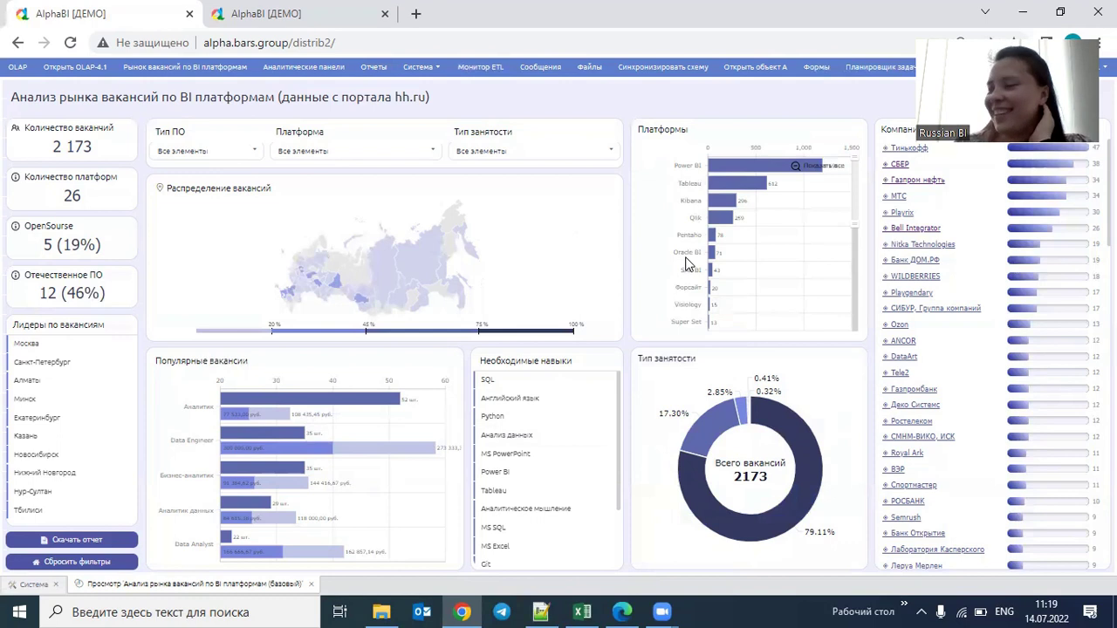
{"action": "mouse_move", "coordinate": [810, 171]}
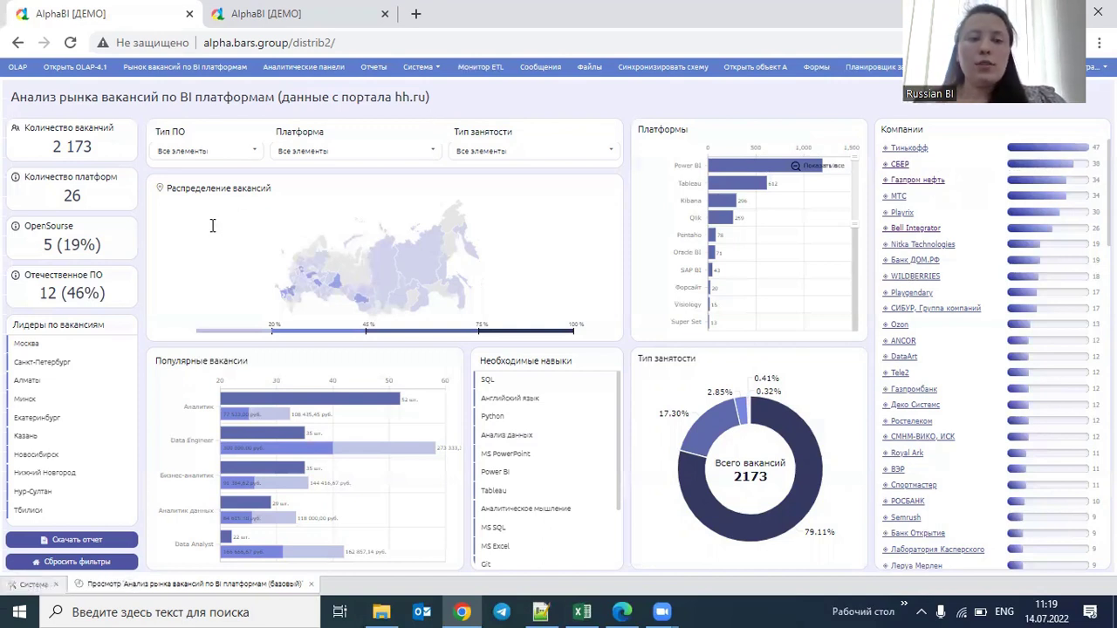
Try the filters: Тип ПО Отечественное ПО, platform, employment Полный день, city Новосибирск.
{"action": "left_click", "coordinate": [258, 157]}
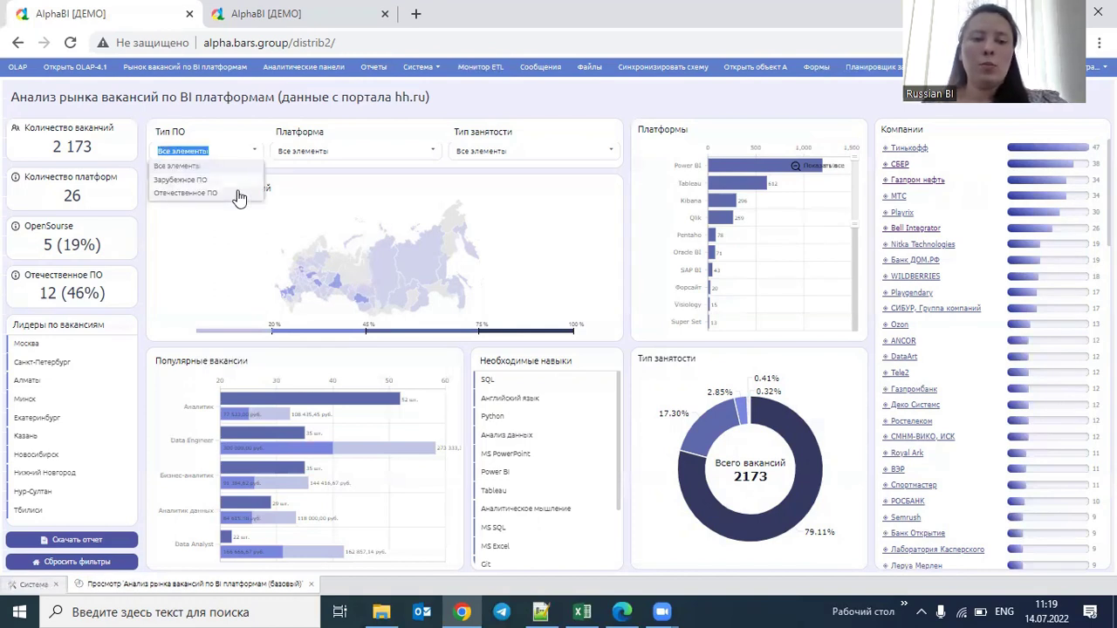
{"action": "left_click", "coordinate": [232, 191]}
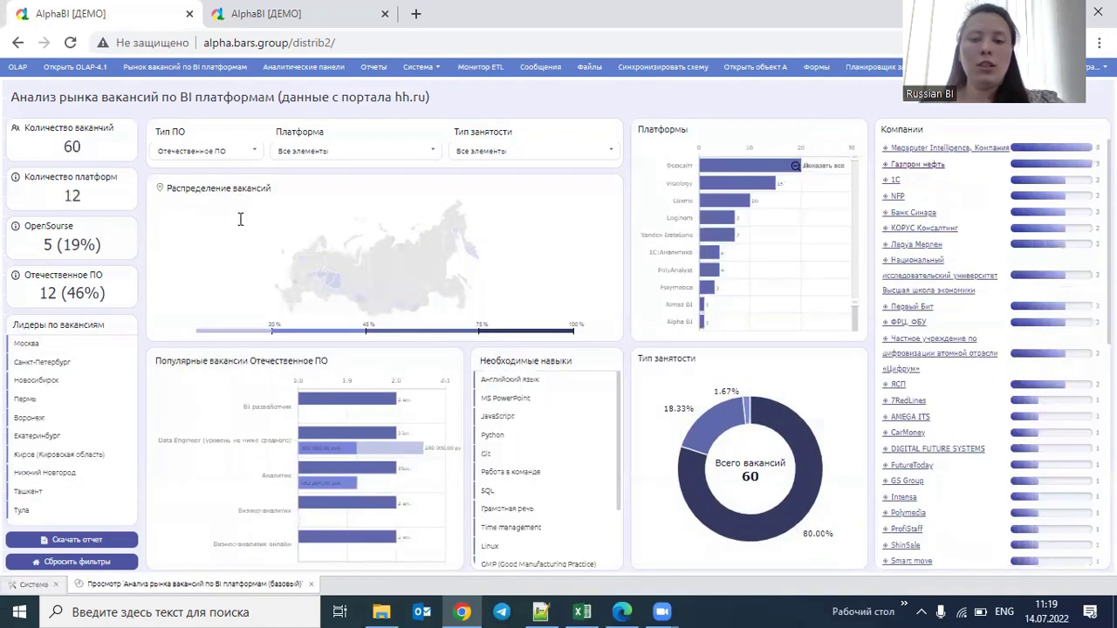
{"action": "left_click", "coordinate": [250, 155]}
{"action": "left_click", "coordinate": [240, 166]}
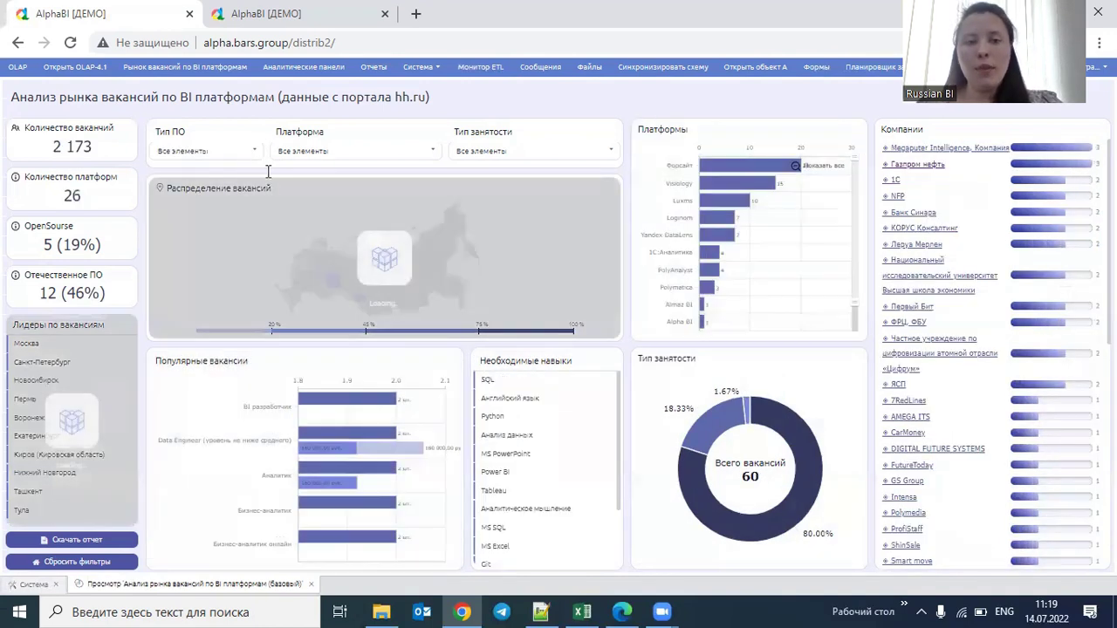
{"action": "left_click", "coordinate": [432, 152]}
{"action": "left_click", "coordinate": [431, 150]}
{"action": "left_click", "coordinate": [608, 157]}
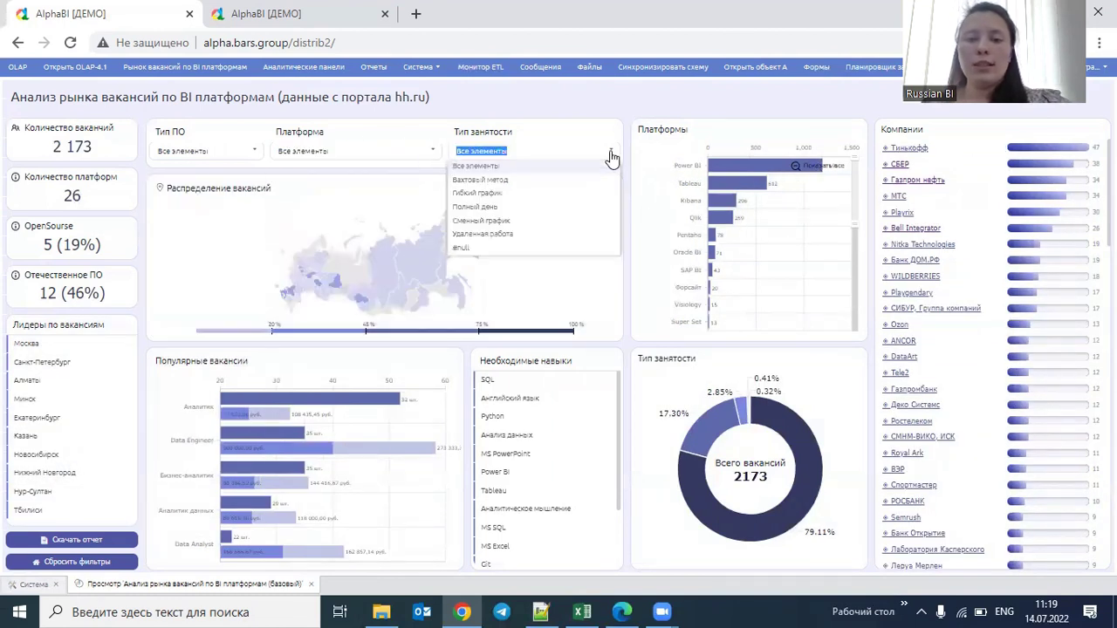
{"action": "left_click", "coordinate": [574, 207]}
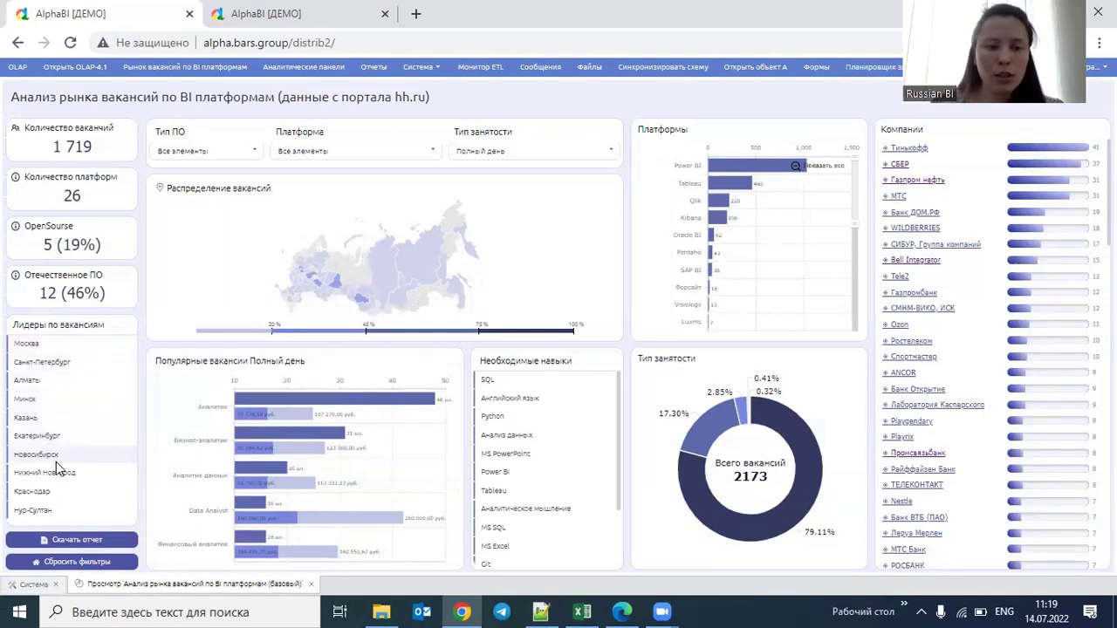
{"action": "left_click", "coordinate": [76, 454]}
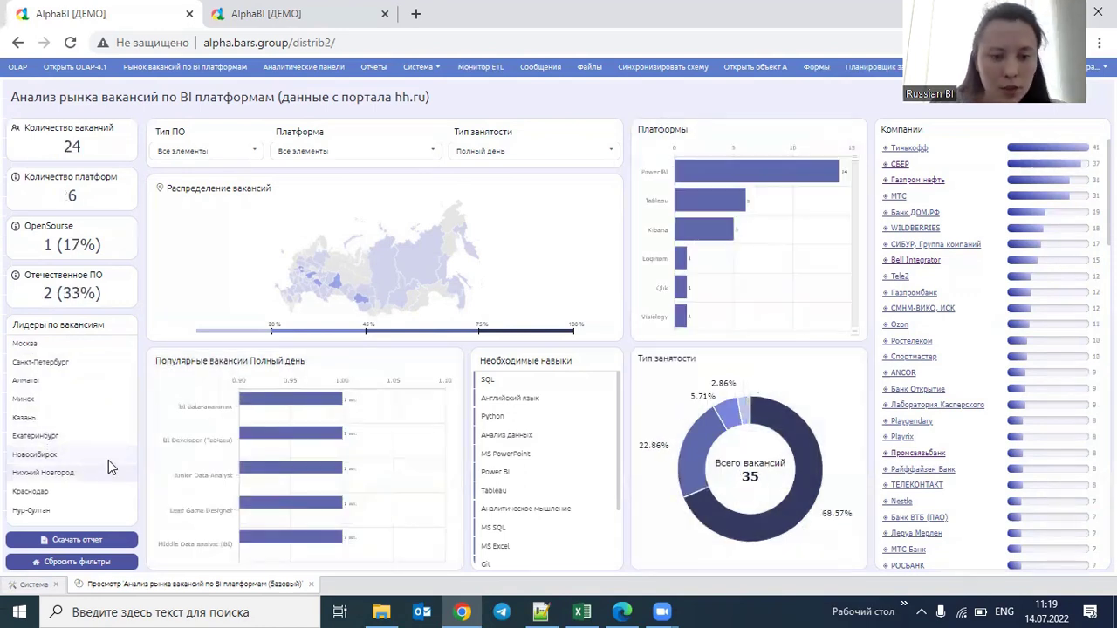
Reset all filters to Все элементы and download the vacancy report as XLSX.
{"action": "left_click", "coordinate": [91, 564]}
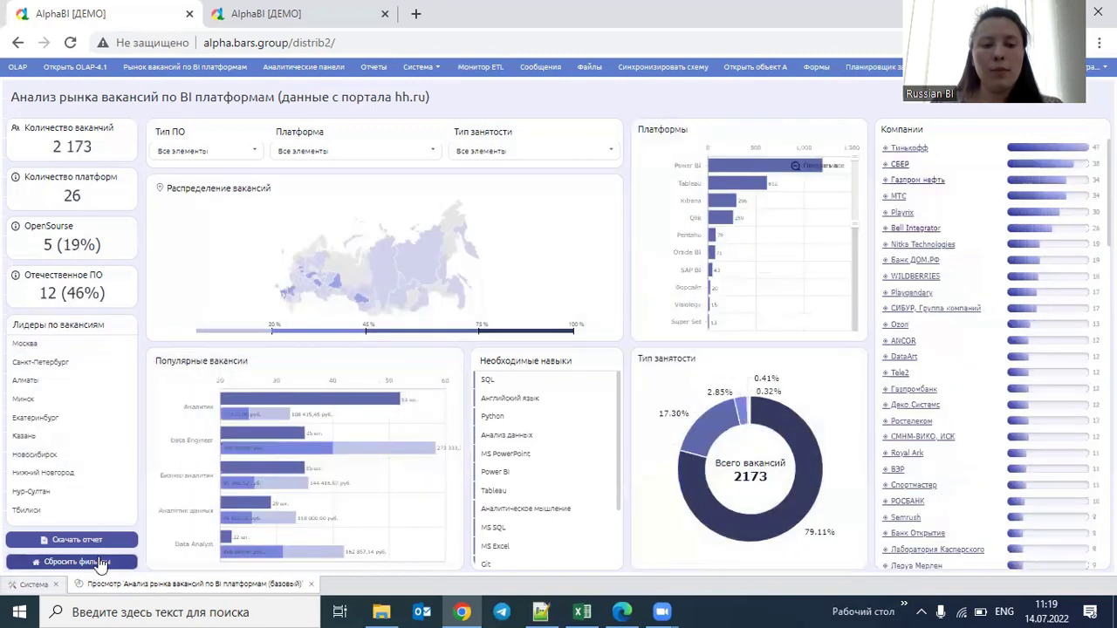
{"action": "mouse_move", "coordinate": [359, 301]}
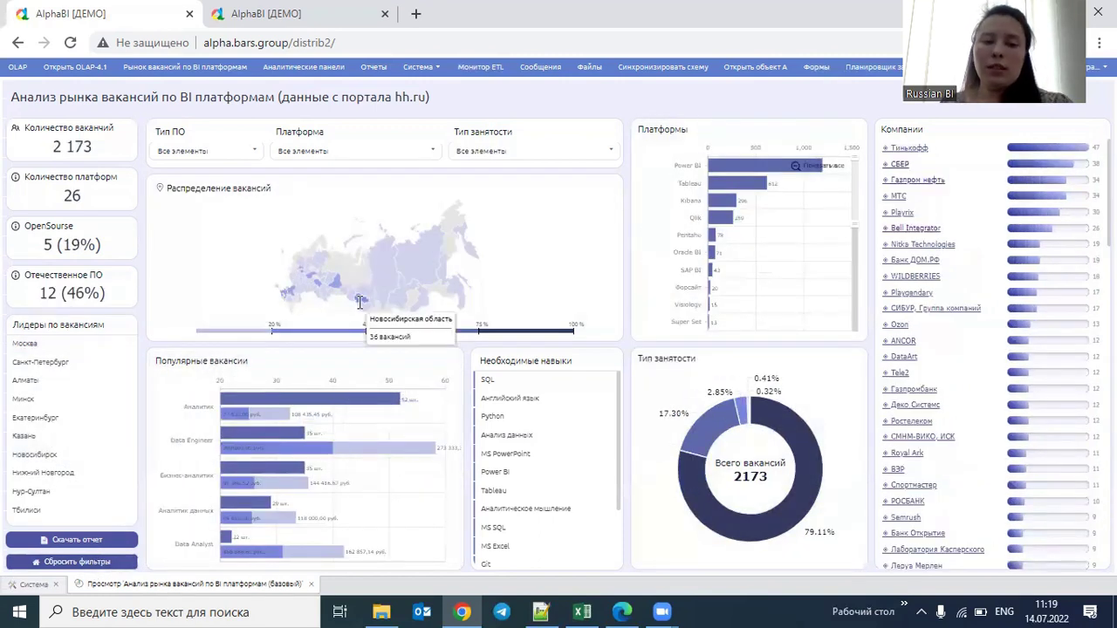
{"action": "left_click", "coordinate": [75, 538]}
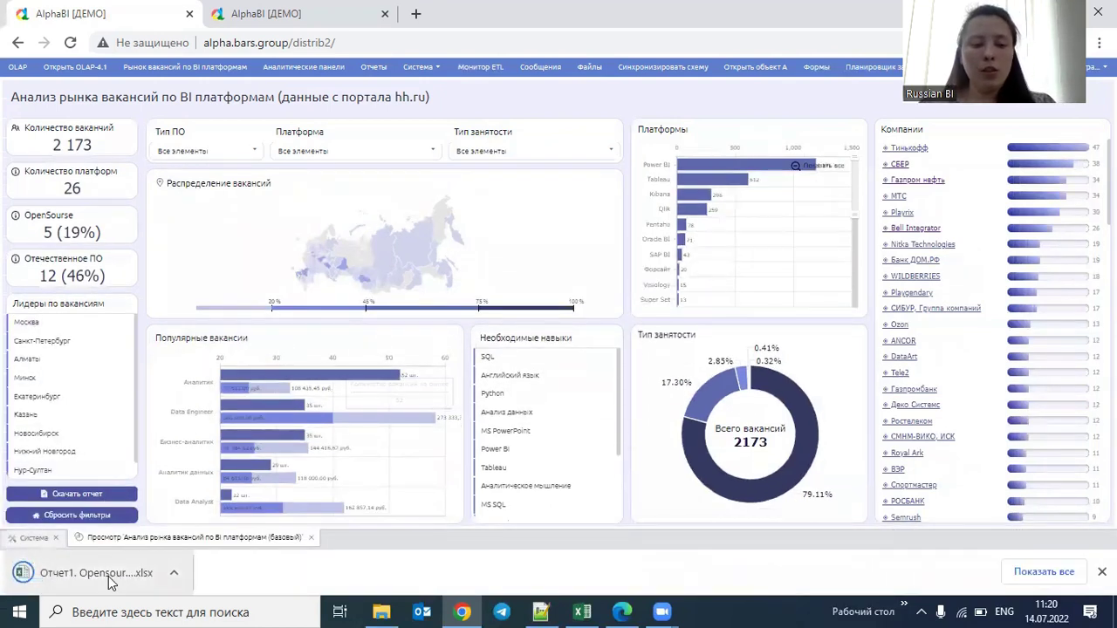
Open the downloaded report in Excel and review the Отечественное ПО and OpenSourse sheets.
{"action": "left_click", "coordinate": [96, 573]}
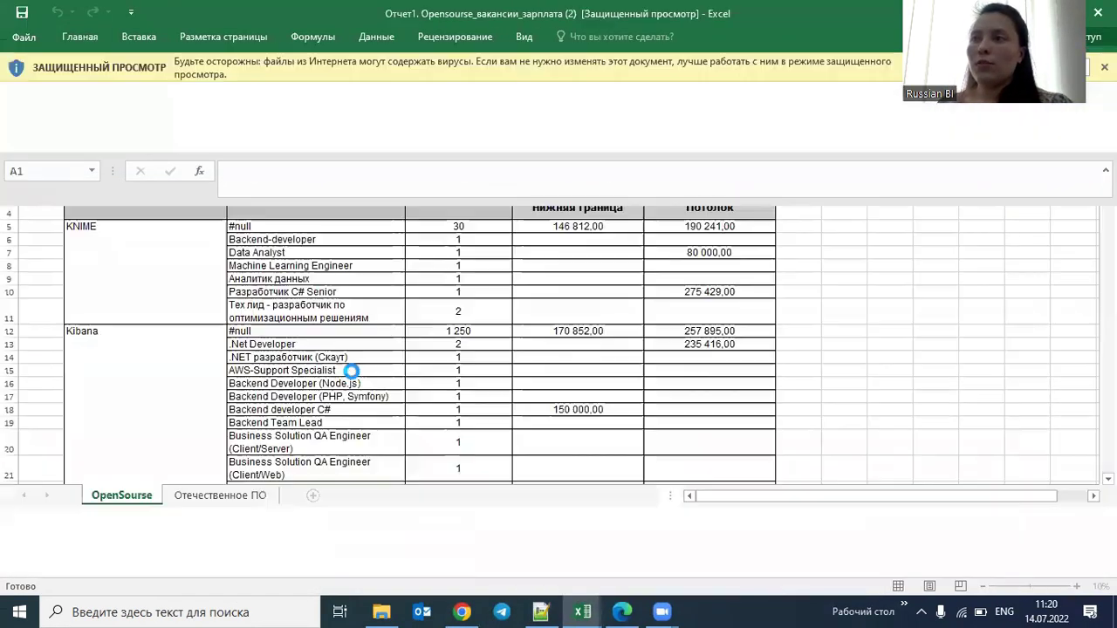
{"action": "left_click", "coordinate": [218, 567]}
{"action": "left_click", "coordinate": [122, 566]}
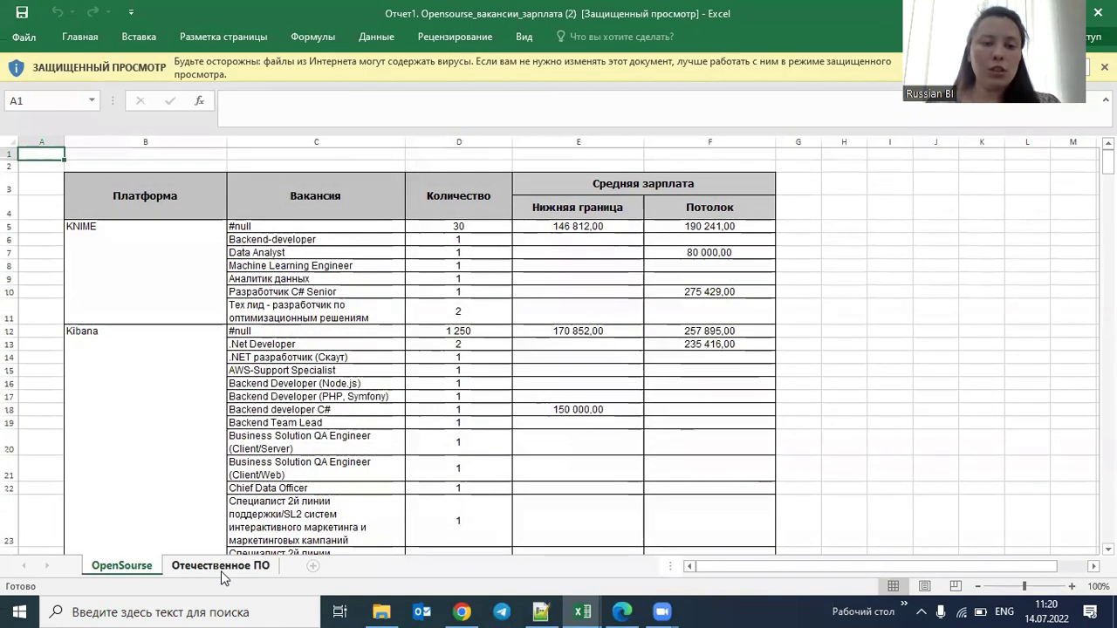
{"action": "left_click", "coordinate": [116, 567]}
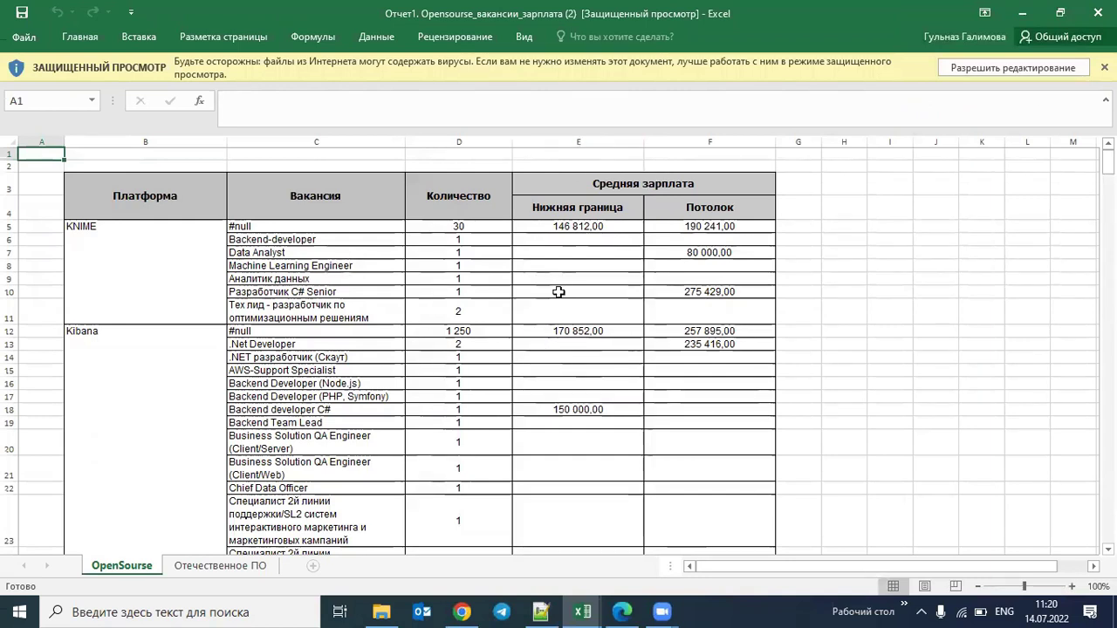
{"action": "left_click", "coordinate": [579, 187]}
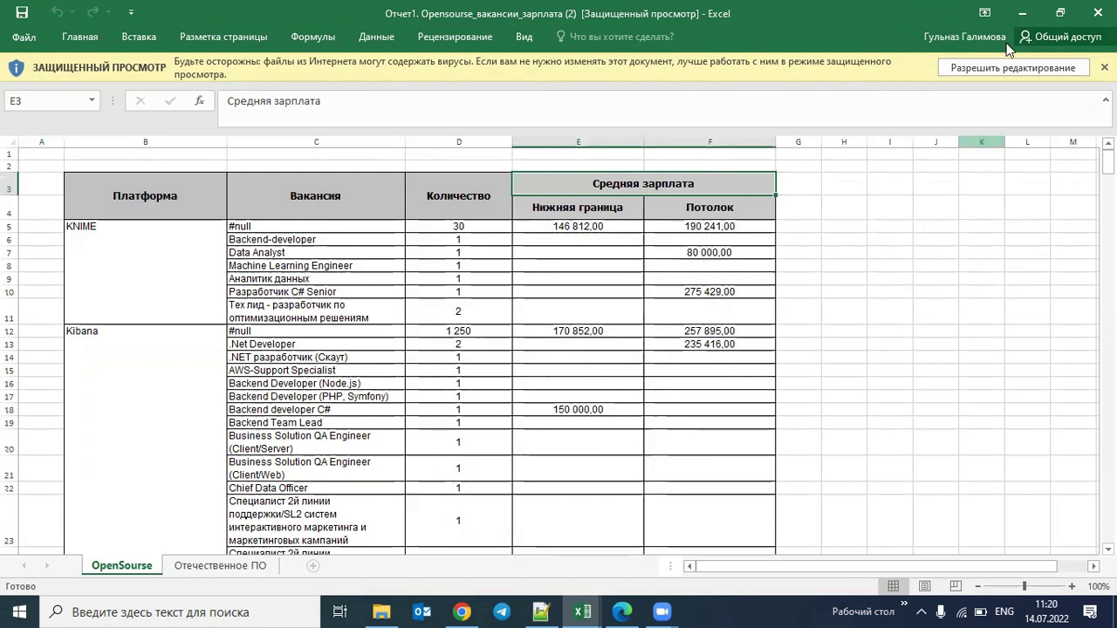
Switch to the Шаблон отчета hh workbook, select cell F6, then minimize Excel.
{"action": "key", "text": "alt+Tab"}
{"action": "left_click", "coordinate": [738, 289]}
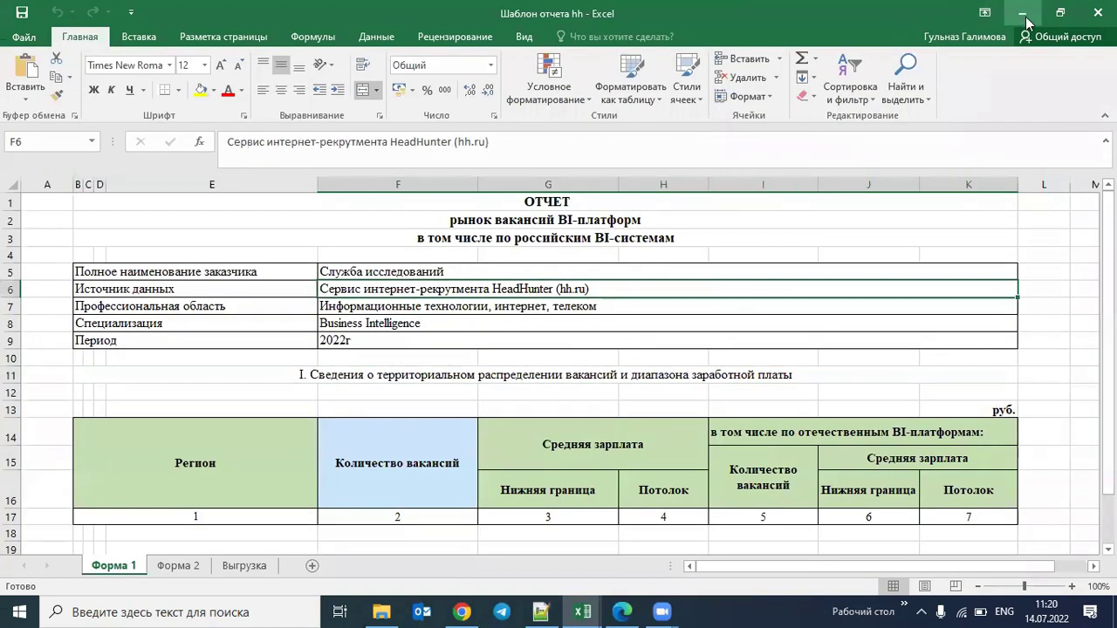
{"action": "left_click", "coordinate": [1022, 13]}
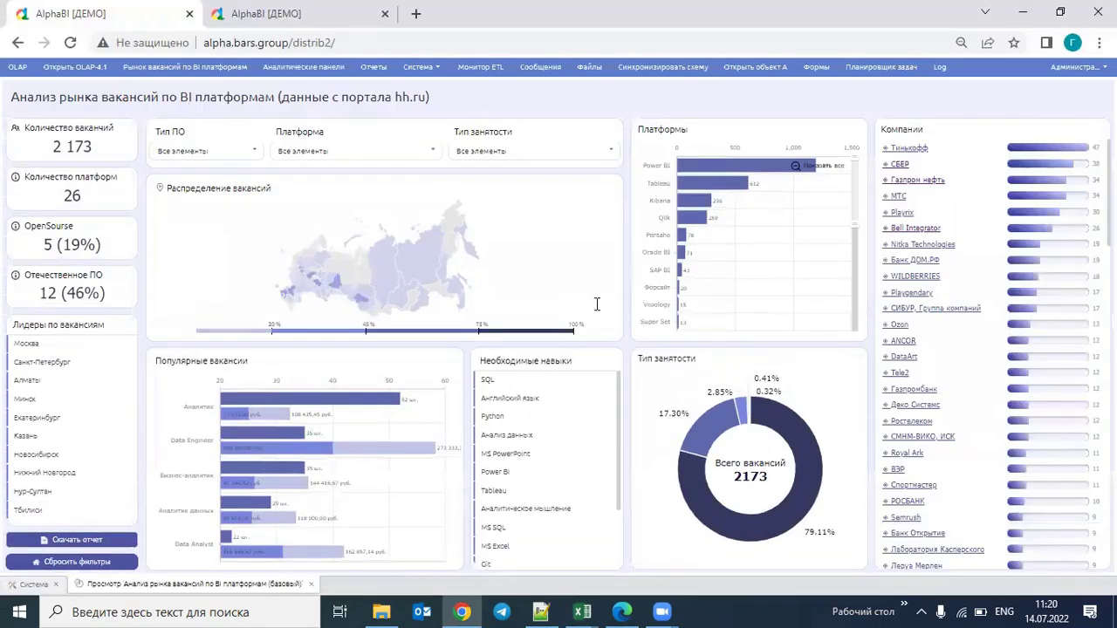
Open the Отчеты list at 100% browser zoom and select Форма 1-ГМУ and BIC_Report_1.
{"action": "mouse_move", "coordinate": [461, 293]}
{"action": "mouse_move", "coordinate": [714, 169]}
{"action": "left_click", "coordinate": [375, 70]}
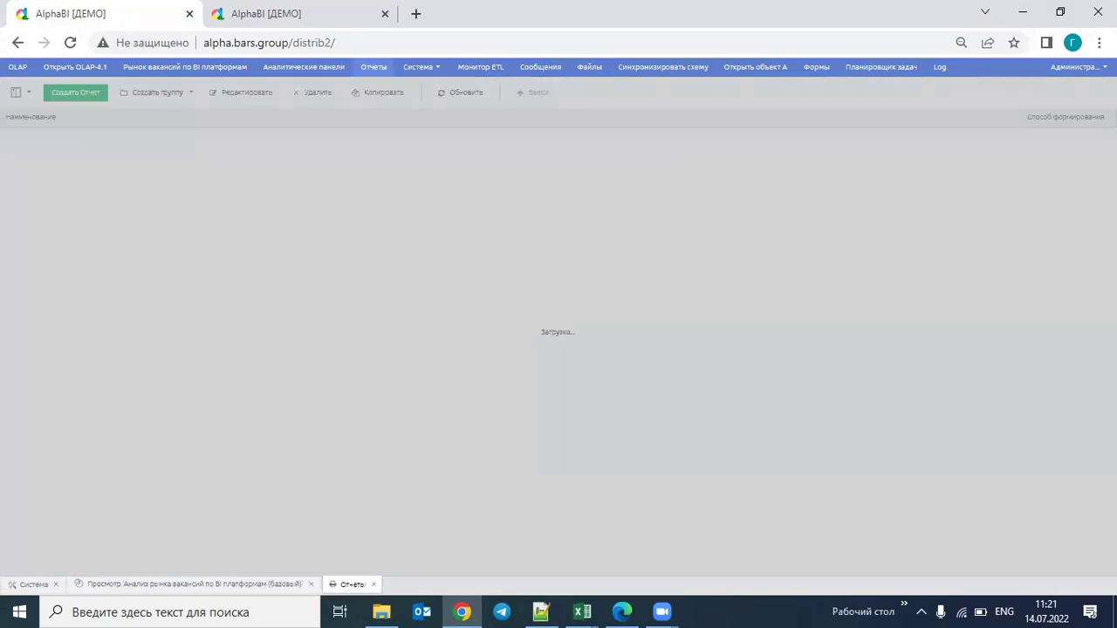
{"action": "left_click", "coordinate": [1099, 43]}
{"action": "left_click", "coordinate": [1052, 195]}
{"action": "left_click", "coordinate": [1051, 195]}
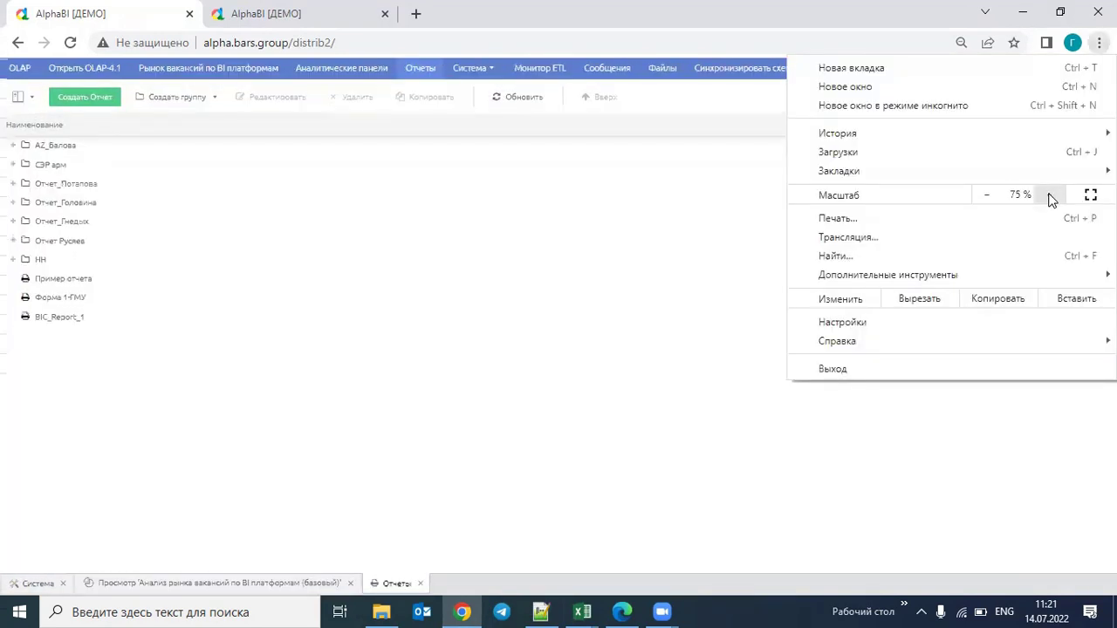
{"action": "left_click", "coordinate": [1051, 195]}
{"action": "left_click", "coordinate": [1051, 194]}
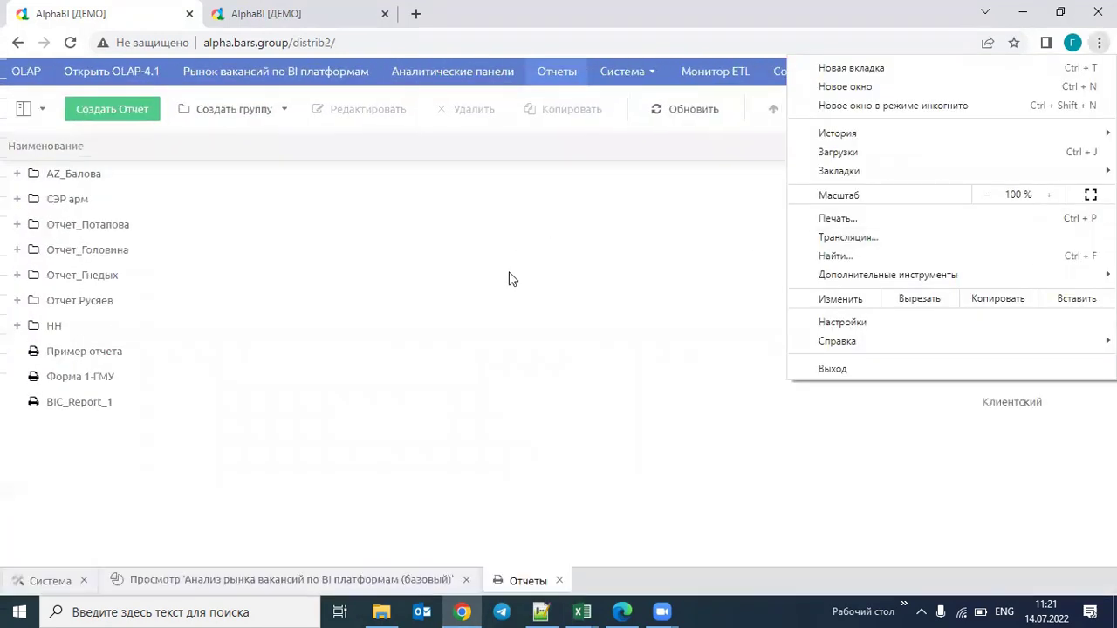
{"action": "left_click", "coordinate": [509, 277]}
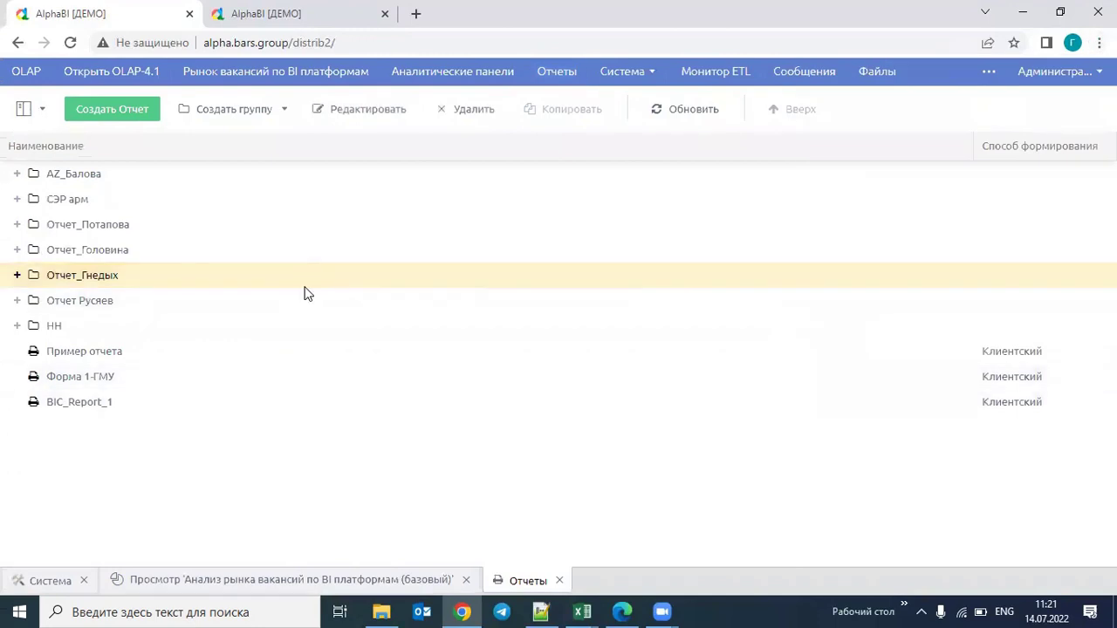
{"action": "left_click", "coordinate": [281, 376]}
{"action": "left_click", "coordinate": [274, 394]}
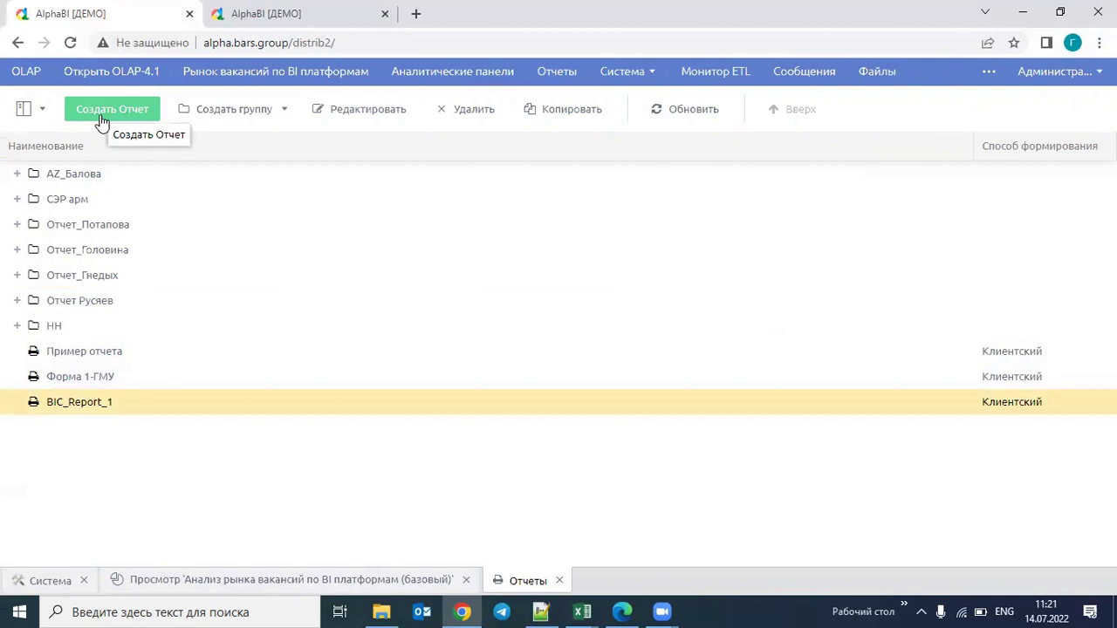
Create a new report and enter the test text NTRV in cell A2.
{"action": "left_click", "coordinate": [109, 116]}
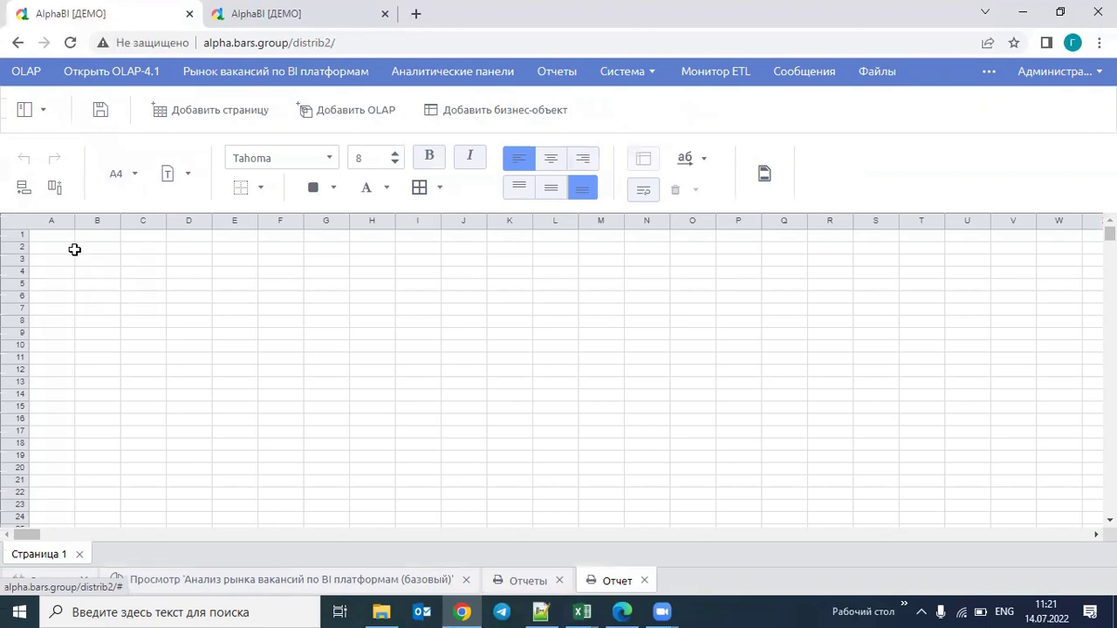
{"action": "double_click", "coordinate": [61, 248]}
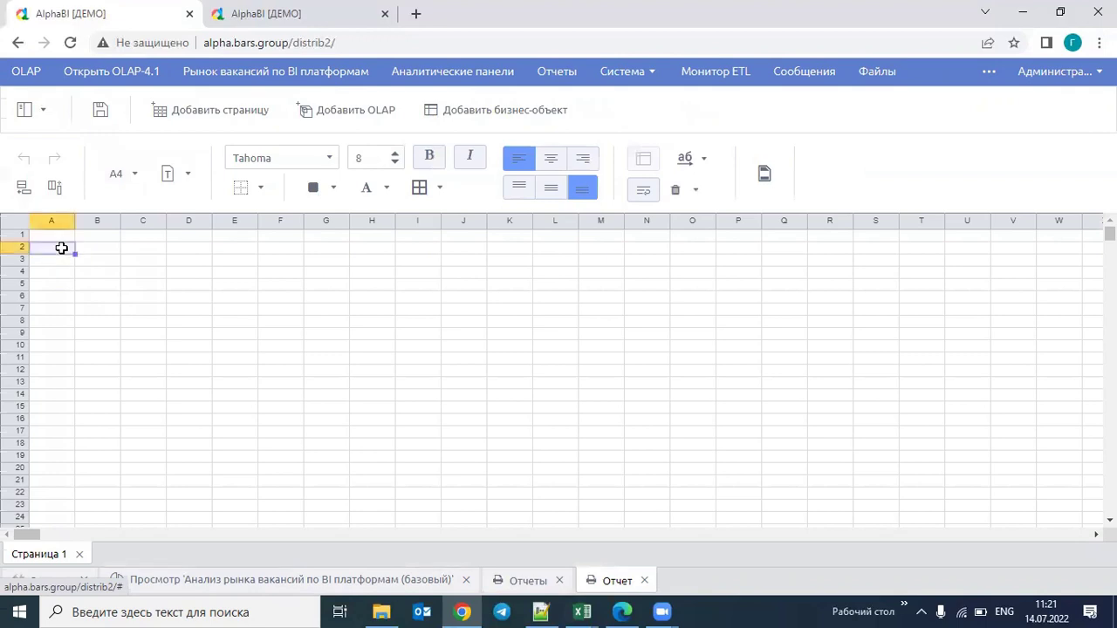
{"action": "type", "text": "NTRV"}
{"action": "left_click", "coordinate": [194, 282]}
{"action": "left_click", "coordinate": [61, 238]}
{"action": "left_click", "coordinate": [60, 249]}
Try the fill colour on A2 and give it borders on all sides.
{"action": "left_click", "coordinate": [334, 189]}
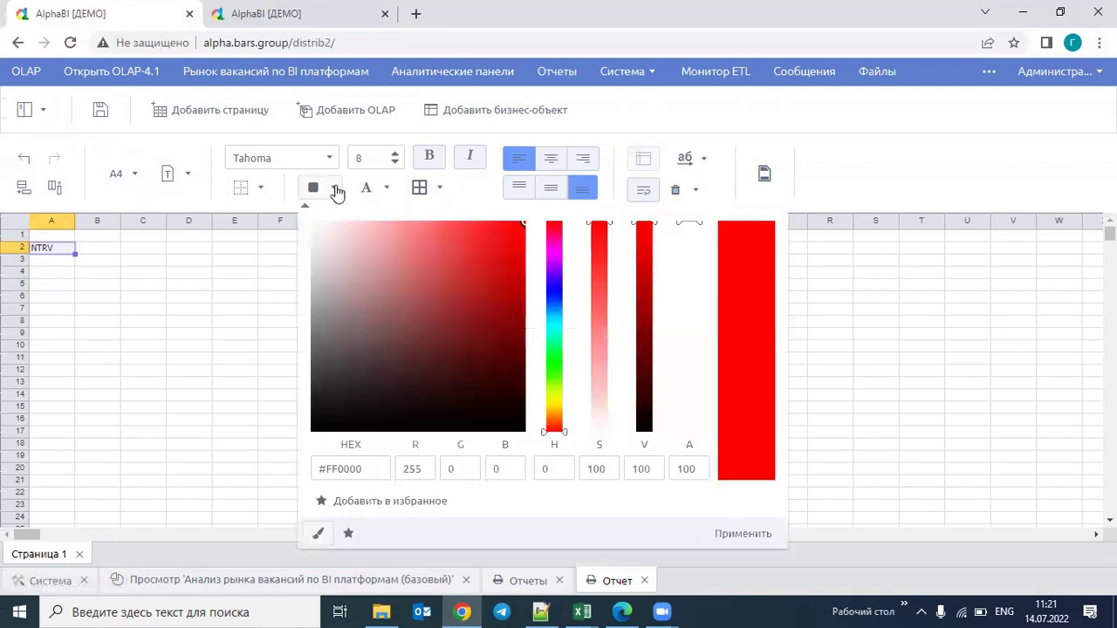
{"action": "left_click", "coordinate": [267, 190]}
{"action": "left_click", "coordinate": [261, 188]}
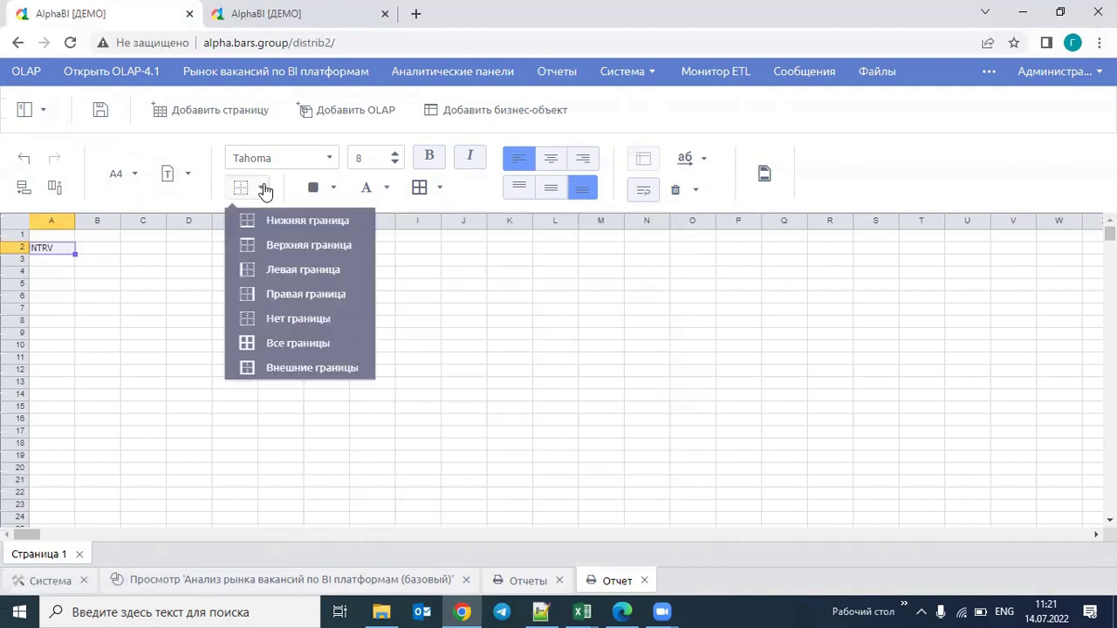
{"action": "left_click", "coordinate": [288, 344]}
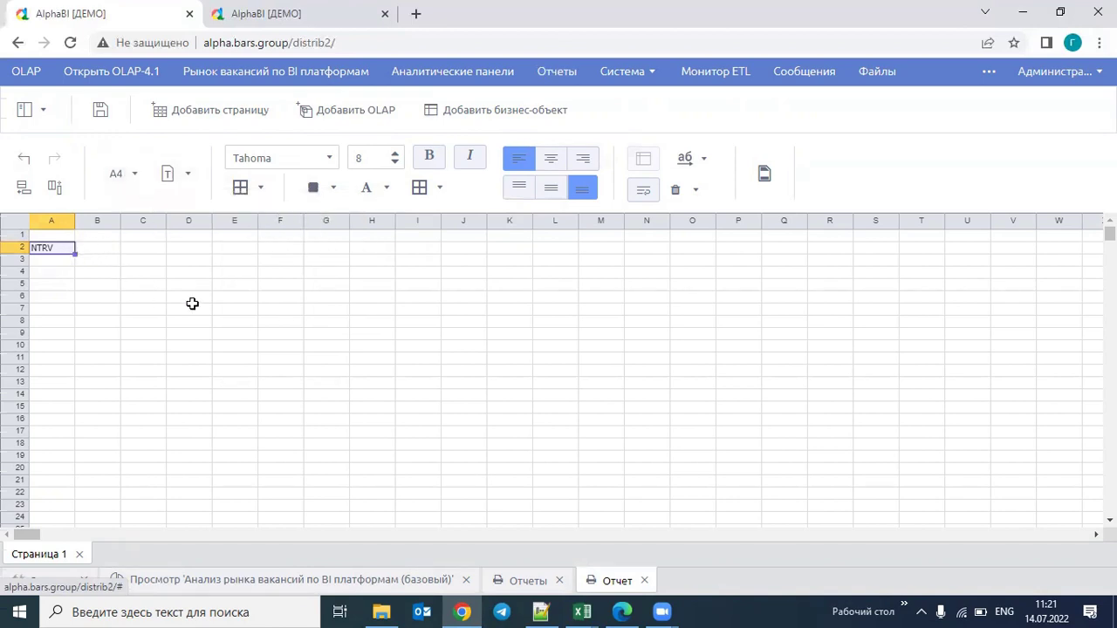
{"action": "left_click", "coordinate": [293, 301]}
Replace A2's text with the formula =1+1 so it shows 2.
{"action": "left_click", "coordinate": [62, 247]}
{"action": "double_click", "coordinate": [64, 246]}
{"action": "key", "text": "BackSpace"}
{"action": "type", "text": "=1+1"}
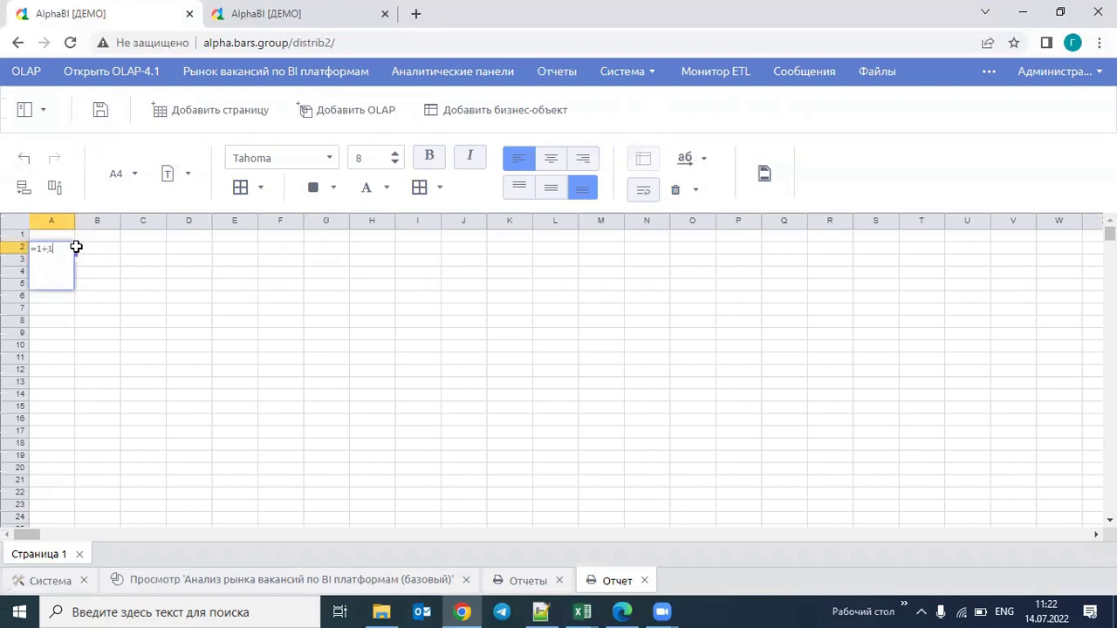
{"action": "key", "text": "Return"}
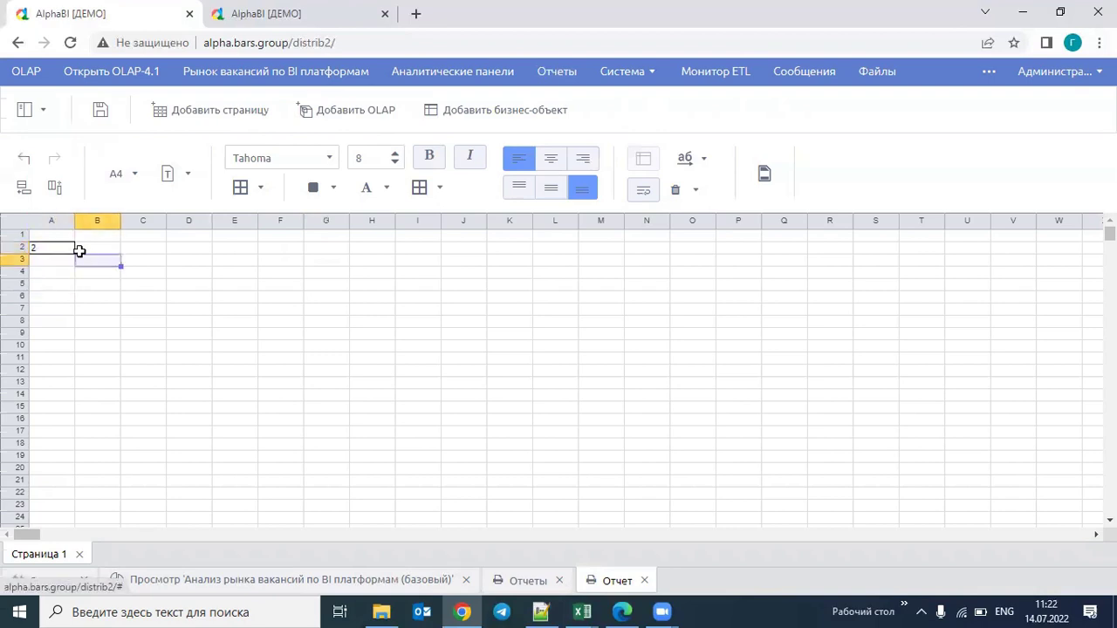
Delete column A to clear the test entries from the sheet.
{"action": "left_click", "coordinate": [68, 223]}
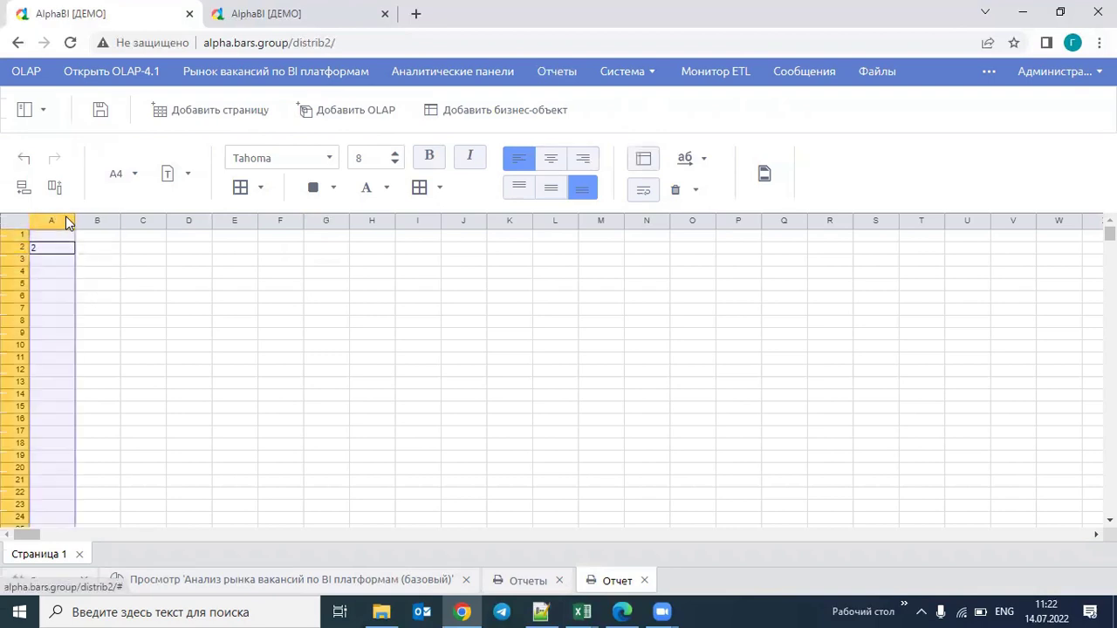
{"action": "right_click", "coordinate": [66, 218]}
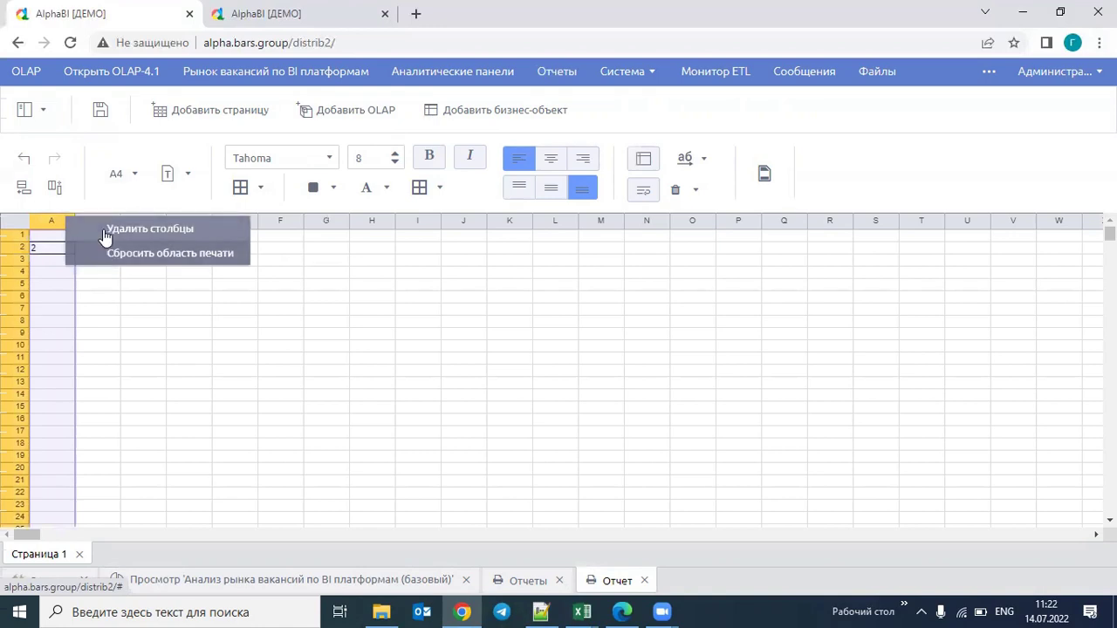
{"action": "left_click", "coordinate": [105, 237]}
{"action": "left_click", "coordinate": [213, 377]}
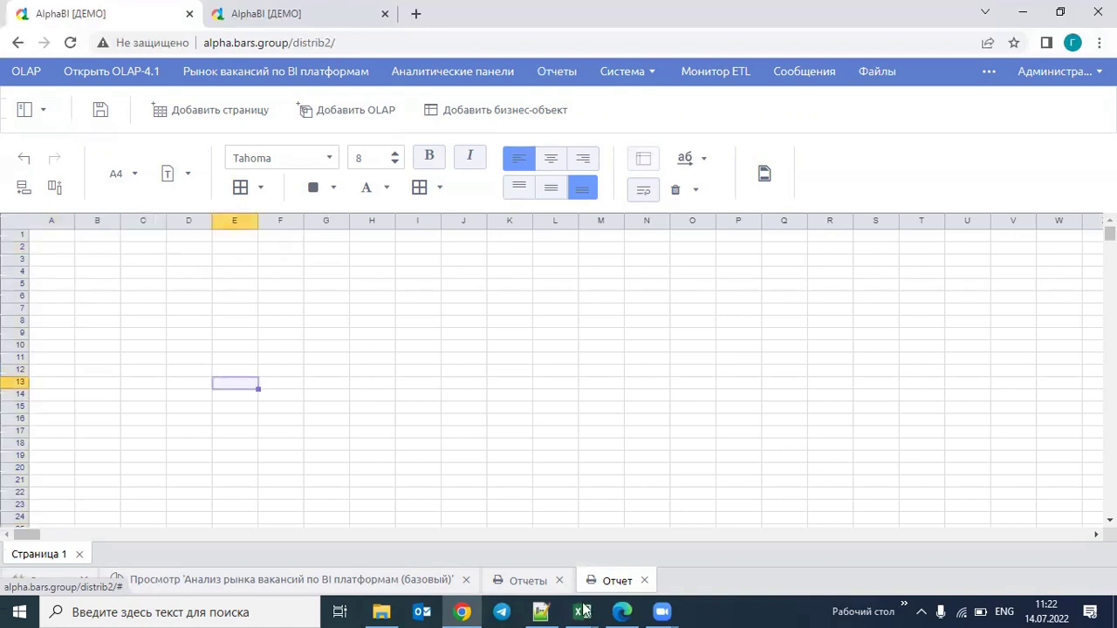
Copy range A1:K21 from the Шаблон отчета hh workbook and select A1 in the Alpha BI report.
{"action": "left_click", "coordinate": [583, 611]}
{"action": "left_click", "coordinate": [518, 557]}
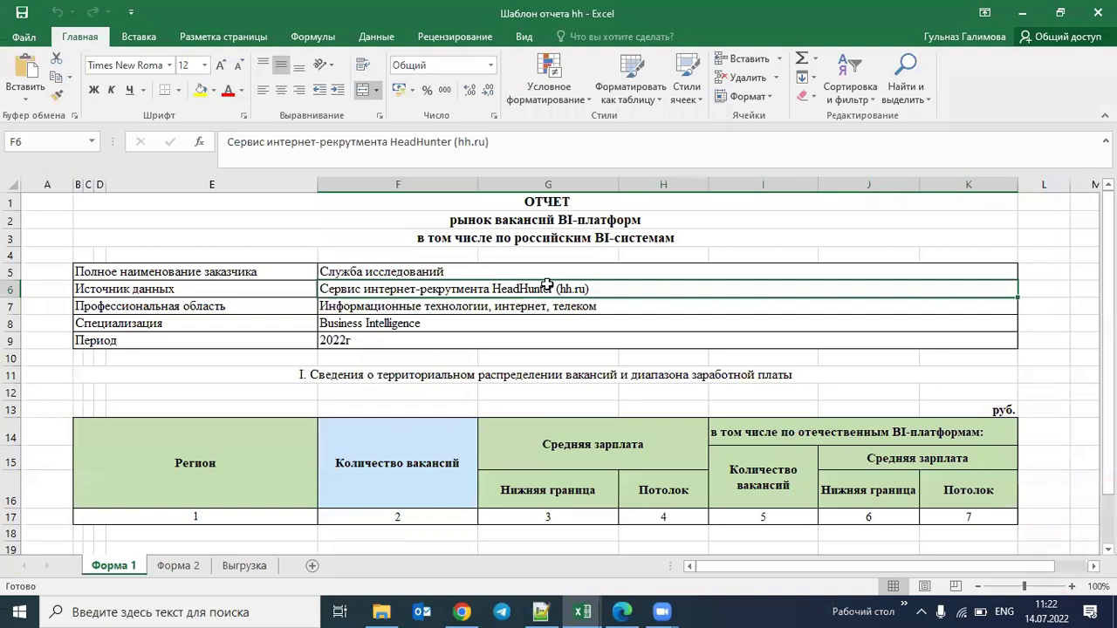
{"action": "scroll", "coordinate": [554, 266], "scroll_direction": "down", "scroll_amount": 1}
{"action": "scroll", "coordinate": [563, 253], "scroll_direction": "up", "scroll_amount": 1}
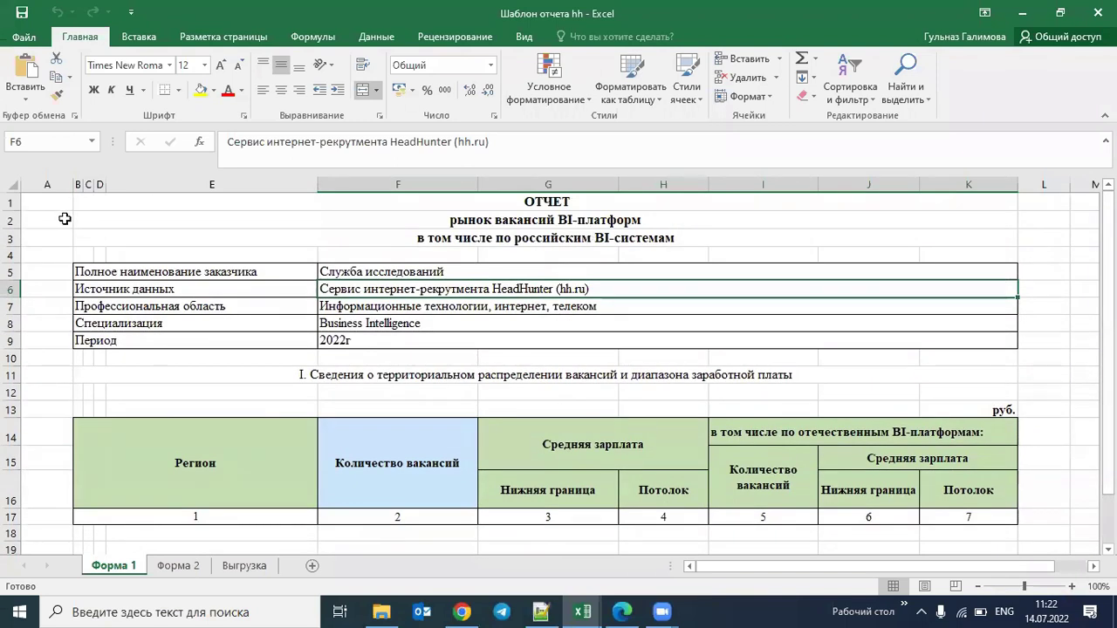
{"action": "left_click", "coordinate": [35, 202]}
{"action": "left_click_drag", "start_coordinate": [34, 202], "coordinate": [667, 509]}
{"action": "key", "text": "ctrl+c"}
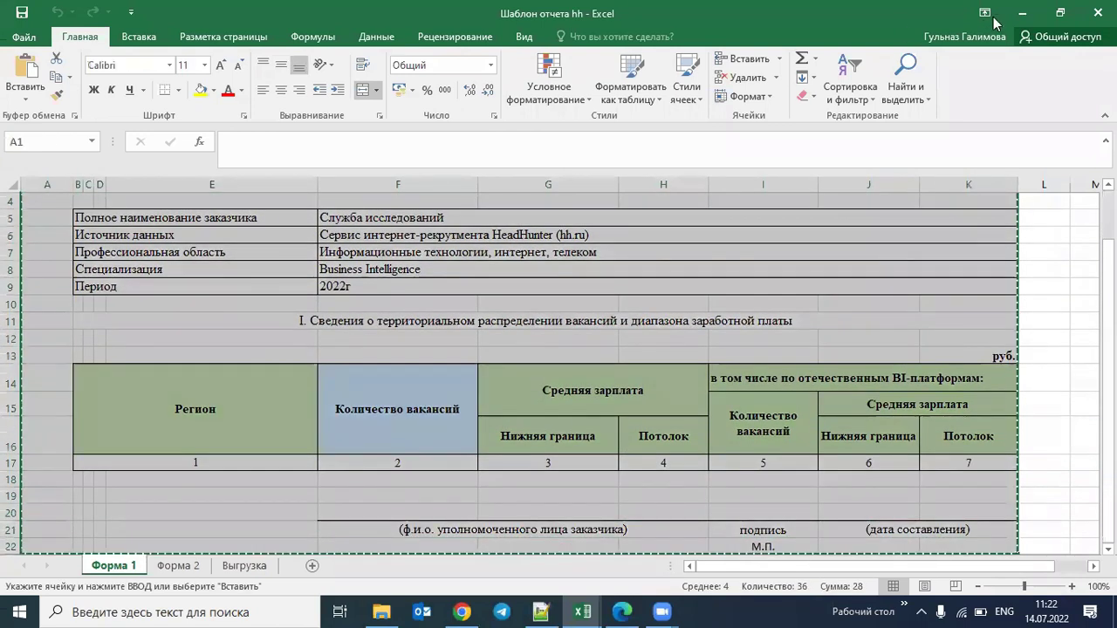
{"action": "left_click", "coordinate": [1022, 13]}
{"action": "left_click", "coordinate": [47, 237]}
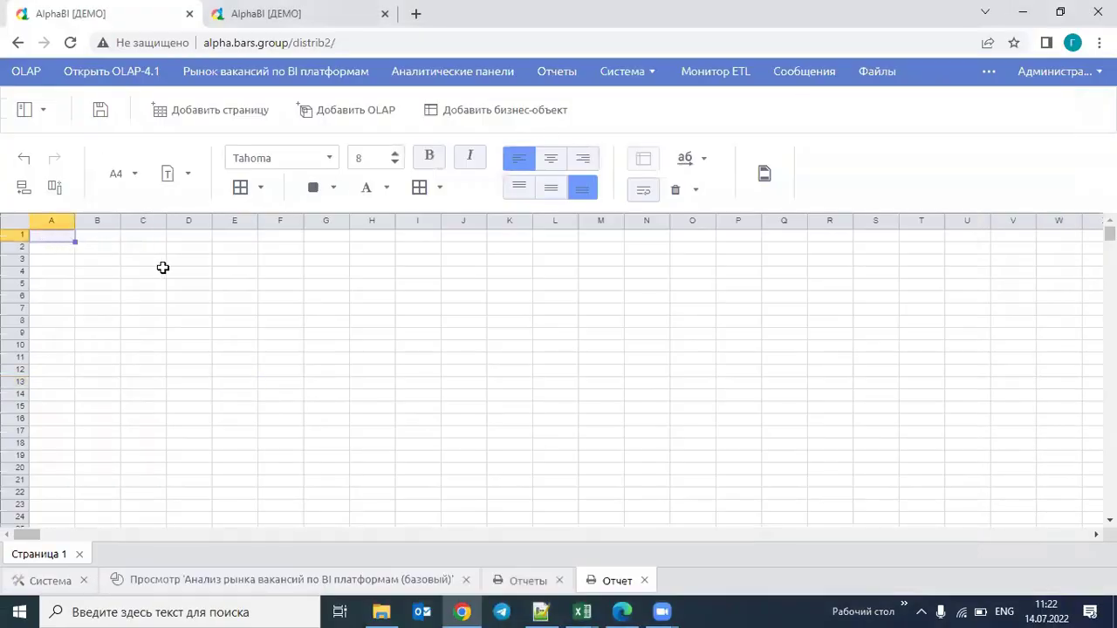
Paste the Форма 1 template at A1, review it, and select row 18 from B to J.
{"action": "key", "text": "ctrl+v"}
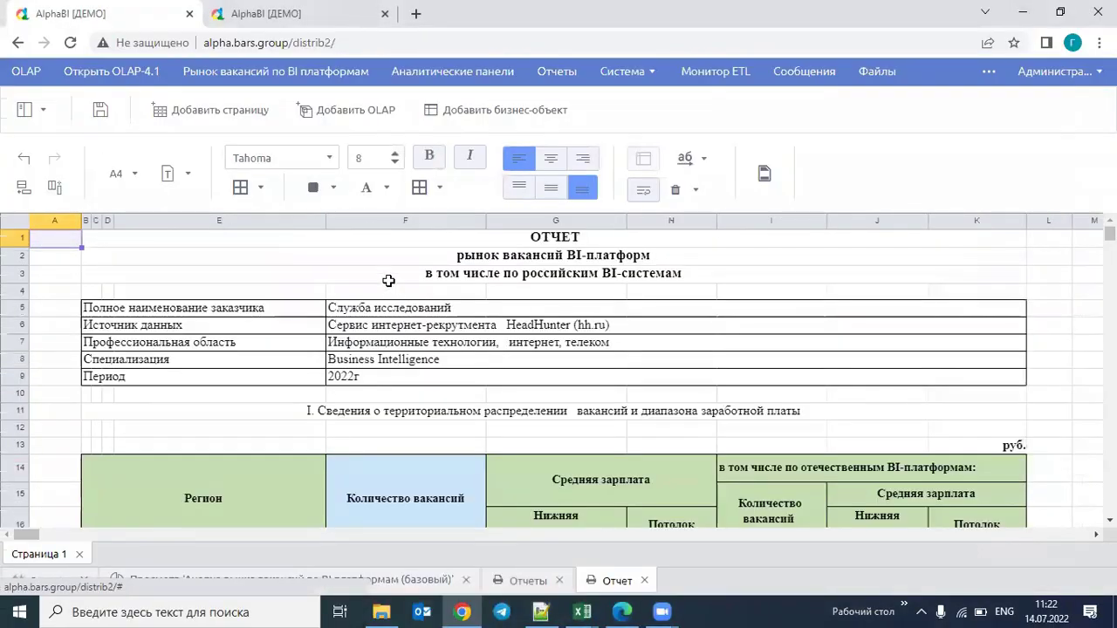
{"action": "scroll", "coordinate": [388, 280], "scroll_direction": "down", "scroll_amount": 3}
{"action": "scroll", "coordinate": [387, 279], "scroll_direction": "up", "scroll_amount": 3}
{"action": "scroll", "coordinate": [202, 295], "scroll_direction": "down", "scroll_amount": 1}
{"action": "scroll", "coordinate": [204, 296], "scroll_direction": "down", "scroll_amount": 2}
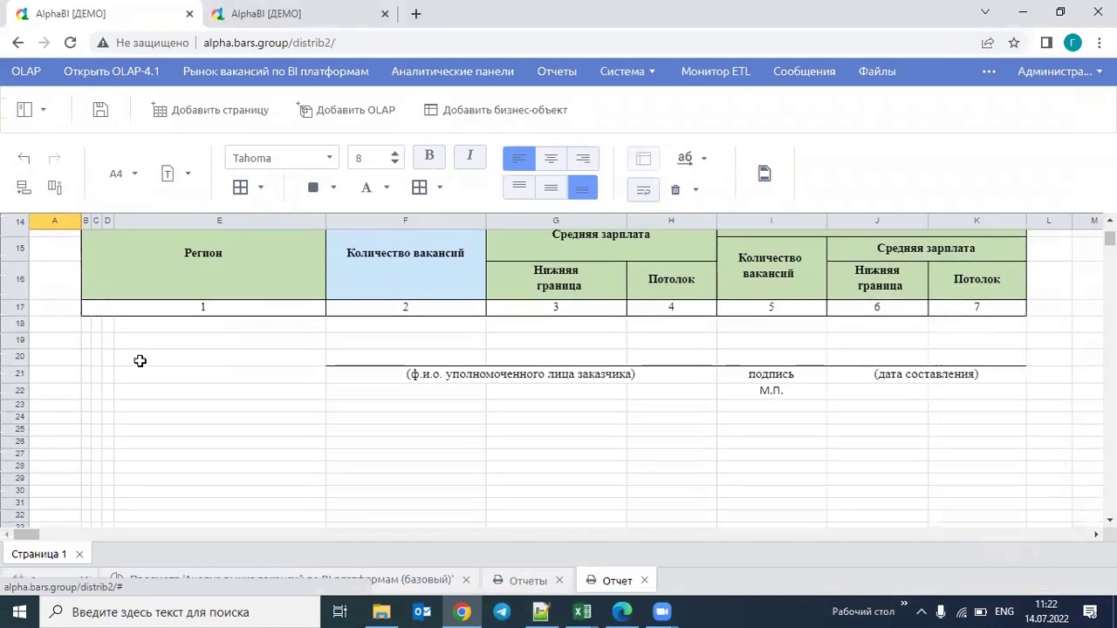
{"action": "left_click_drag", "start_coordinate": [88, 325], "coordinate": [961, 326]}
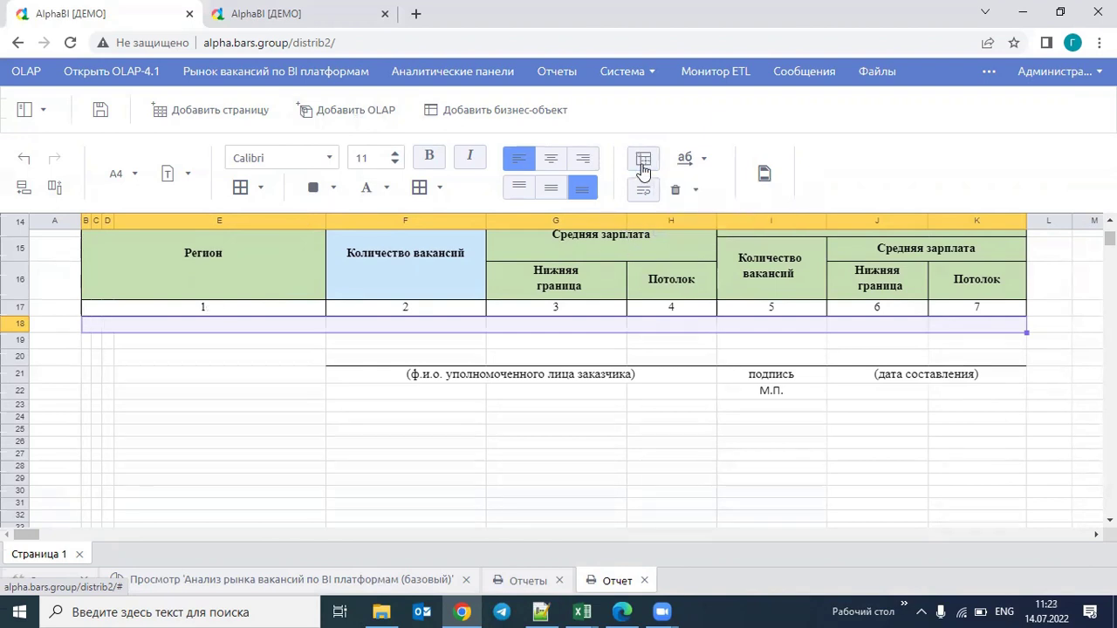
Insert an OLAP block into row 18 and bind it to the cube1_hh cube.
{"action": "left_click", "coordinate": [354, 122]}
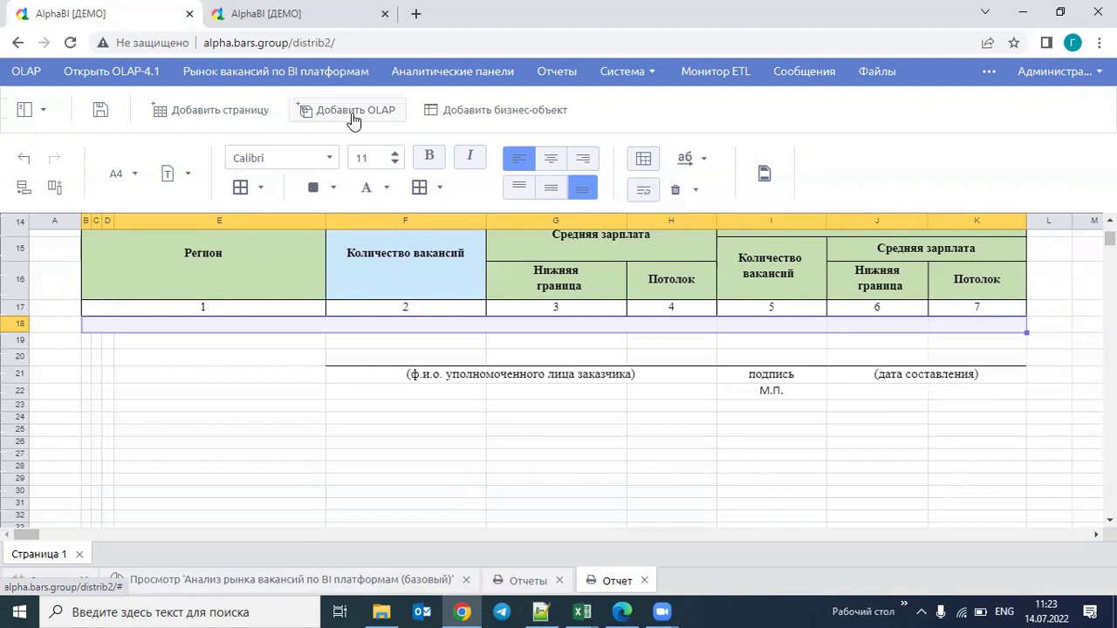
{"action": "left_click", "coordinate": [373, 326]}
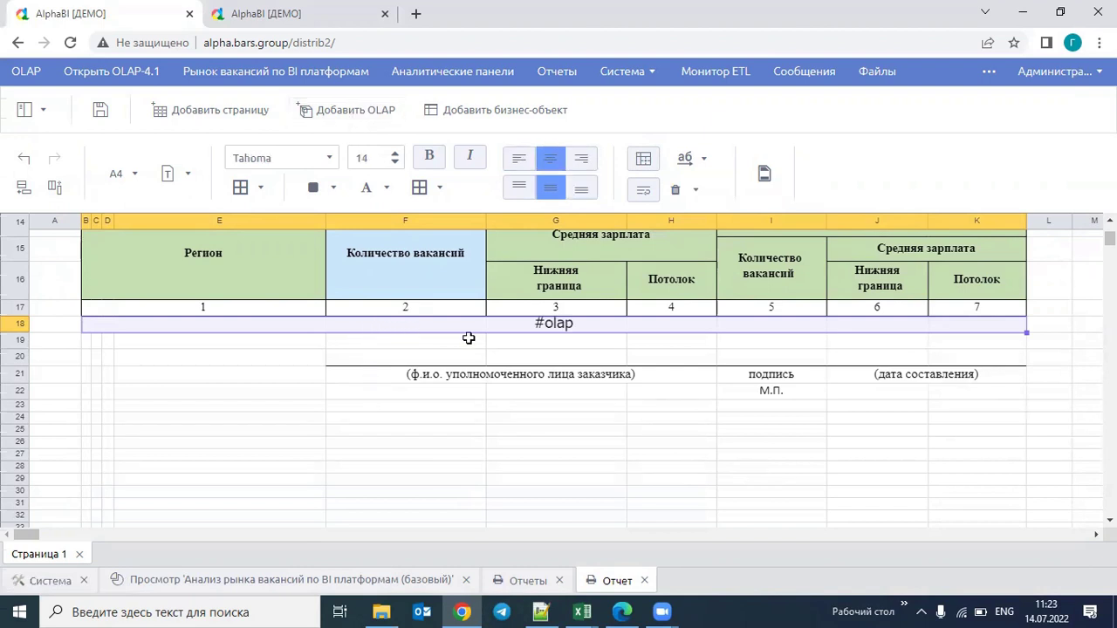
{"action": "double_click", "coordinate": [471, 330]}
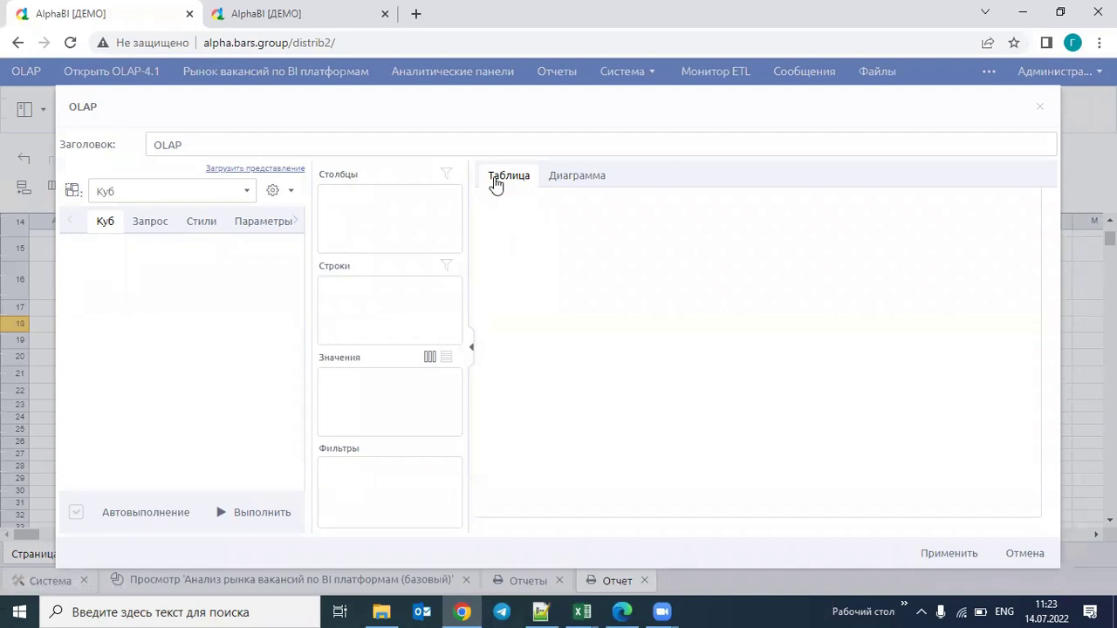
{"action": "left_click", "coordinate": [222, 193]}
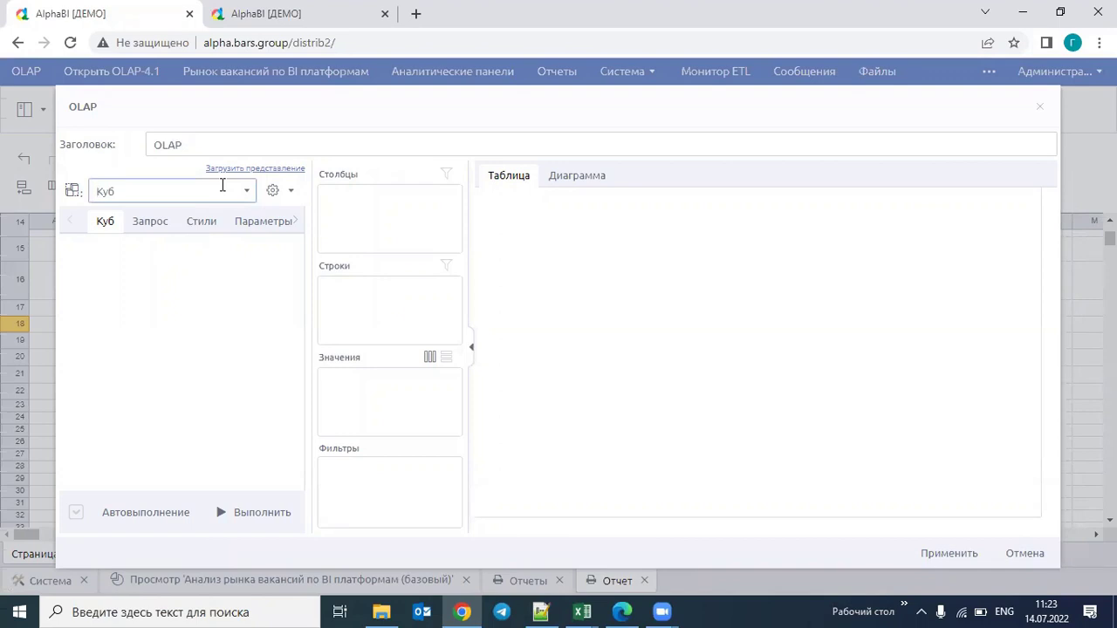
{"action": "type", "text": "HH"}
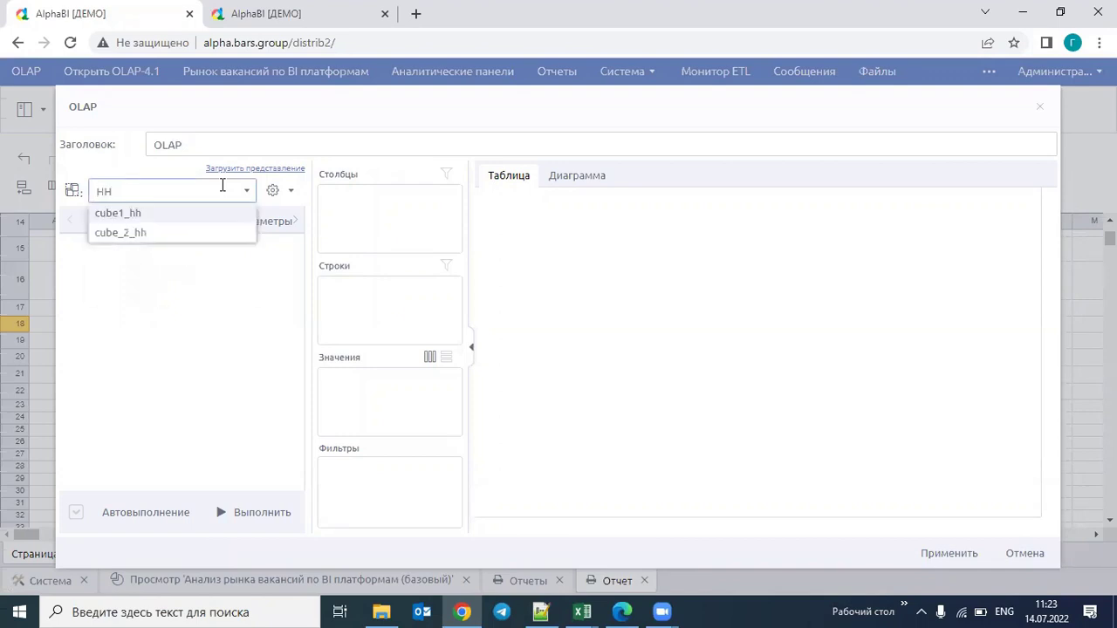
{"action": "left_click", "coordinate": [163, 215]}
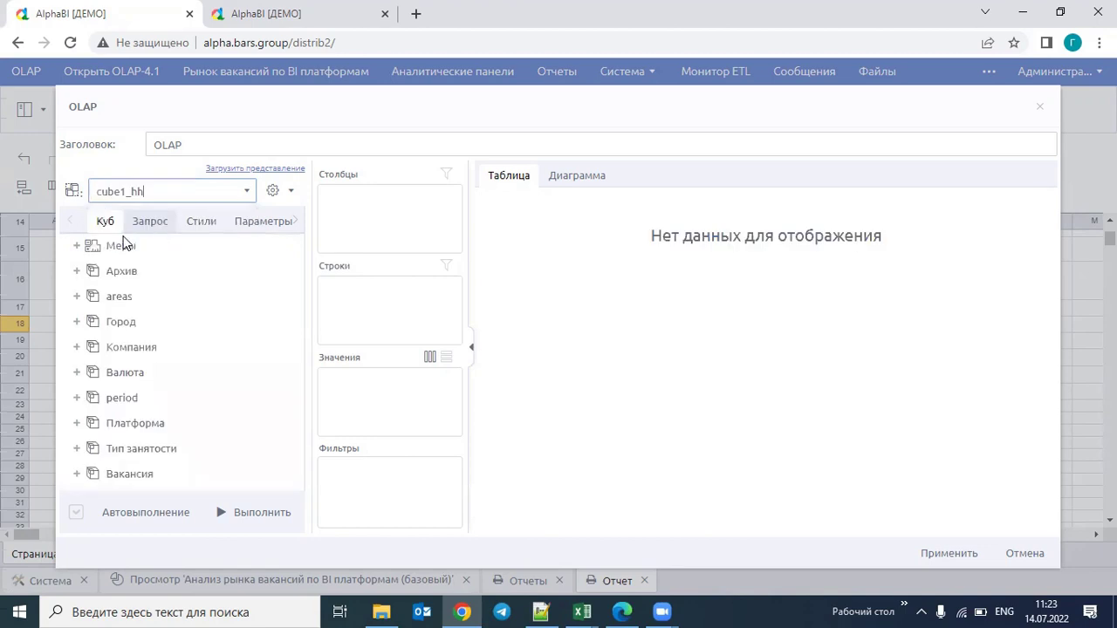
Add Количество вакансий, salary_from and salary_to as values and Регионы as rows.
{"action": "left_click", "coordinate": [76, 248]}
{"action": "left_click", "coordinate": [76, 248]}
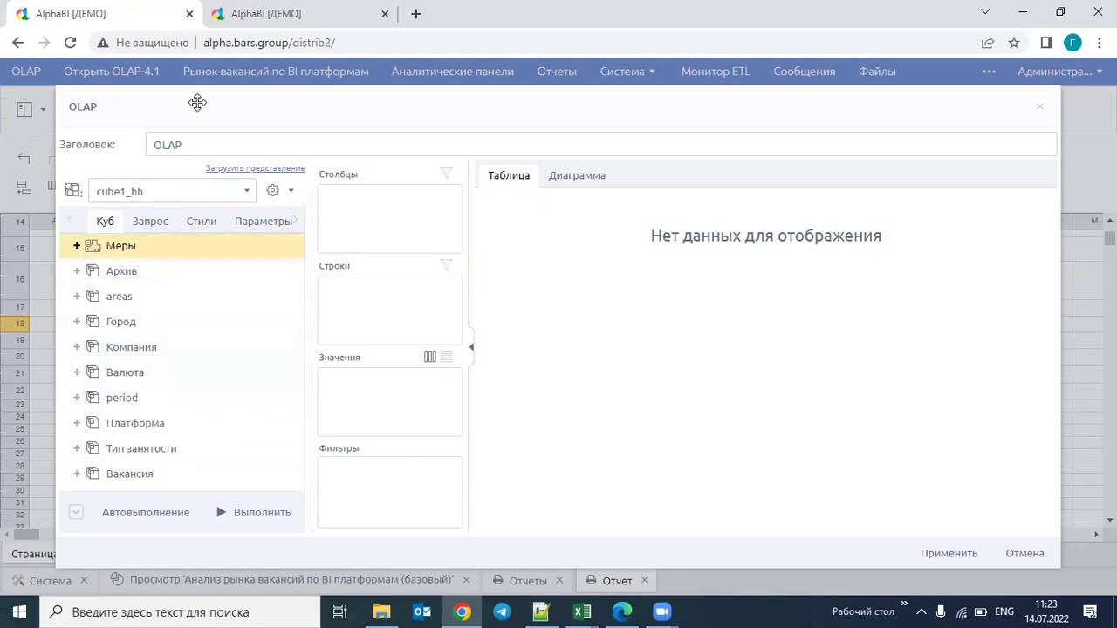
{"action": "left_click_drag", "start_coordinate": [197, 104], "coordinate": [190, 99]}
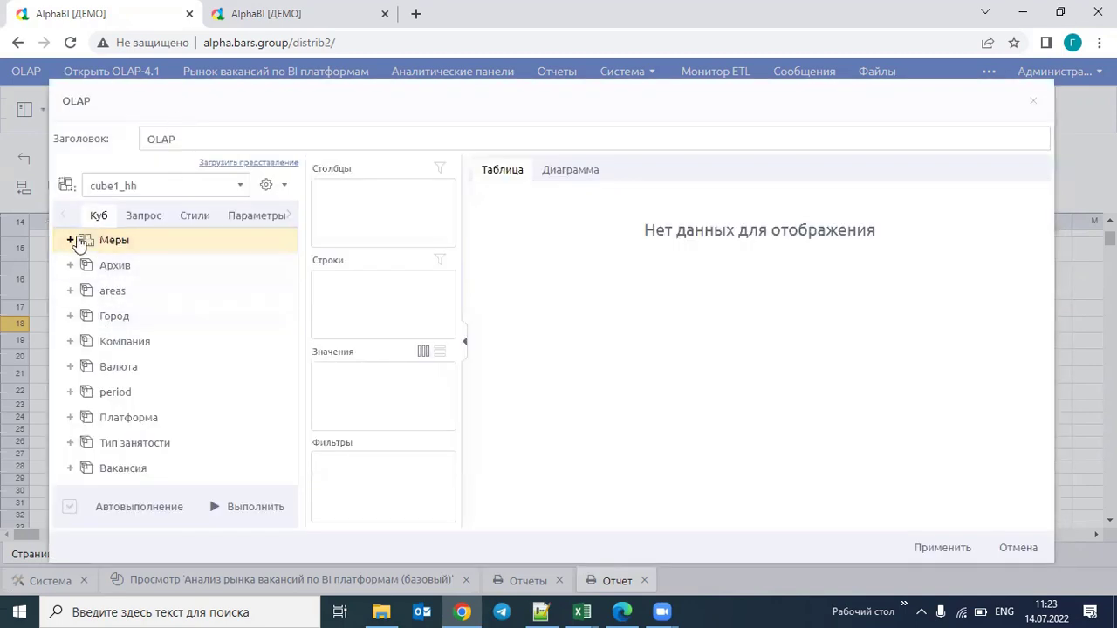
{"action": "left_click", "coordinate": [70, 240]}
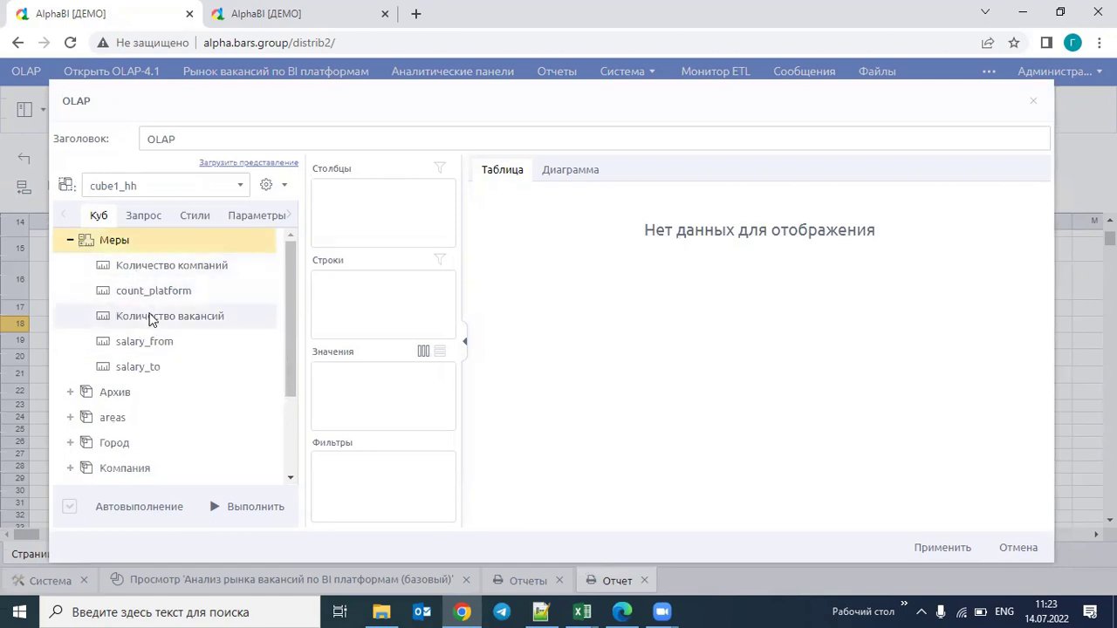
{"action": "left_click_drag", "start_coordinate": [149, 316], "coordinate": [371, 397]}
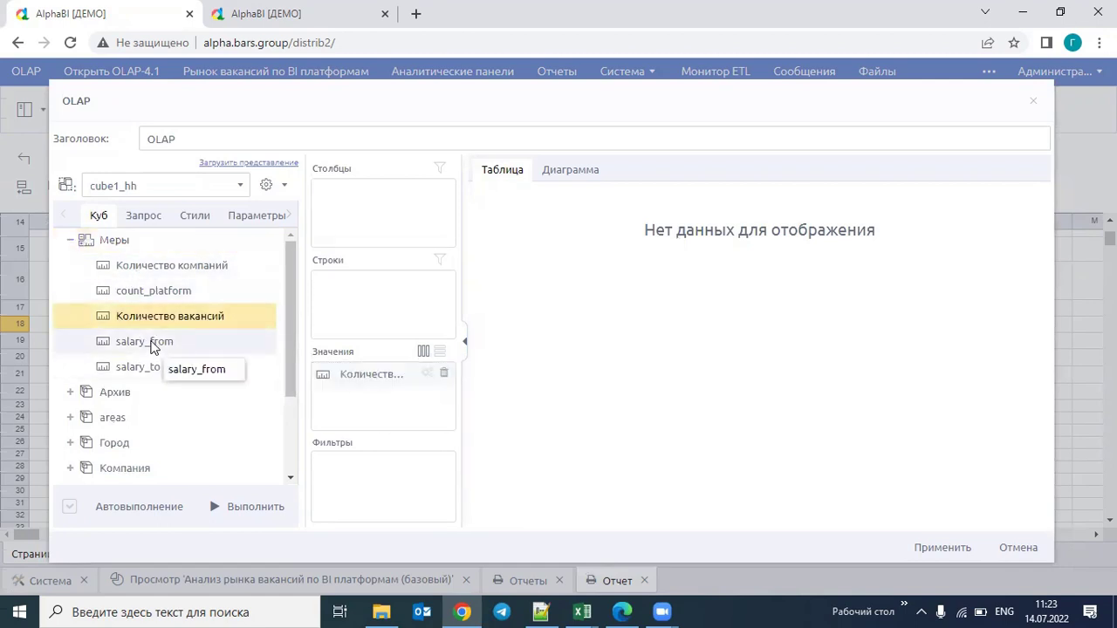
{"action": "left_click_drag", "start_coordinate": [151, 346], "coordinate": [365, 404]}
{"action": "mouse_move", "coordinate": [131, 370]}
{"action": "left_mouse_down"}
{"action": "mouse_move", "coordinate": [379, 434]}
{"action": "mouse_move", "coordinate": [376, 402]}
{"action": "left_mouse_up"}
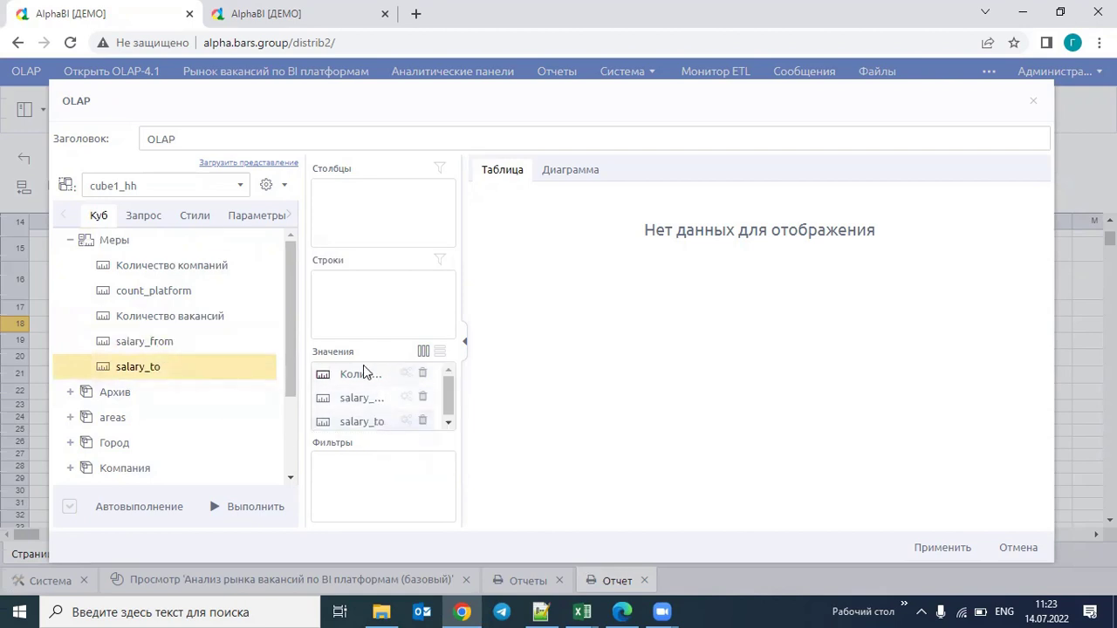
{"action": "left_click", "coordinate": [70, 239]}
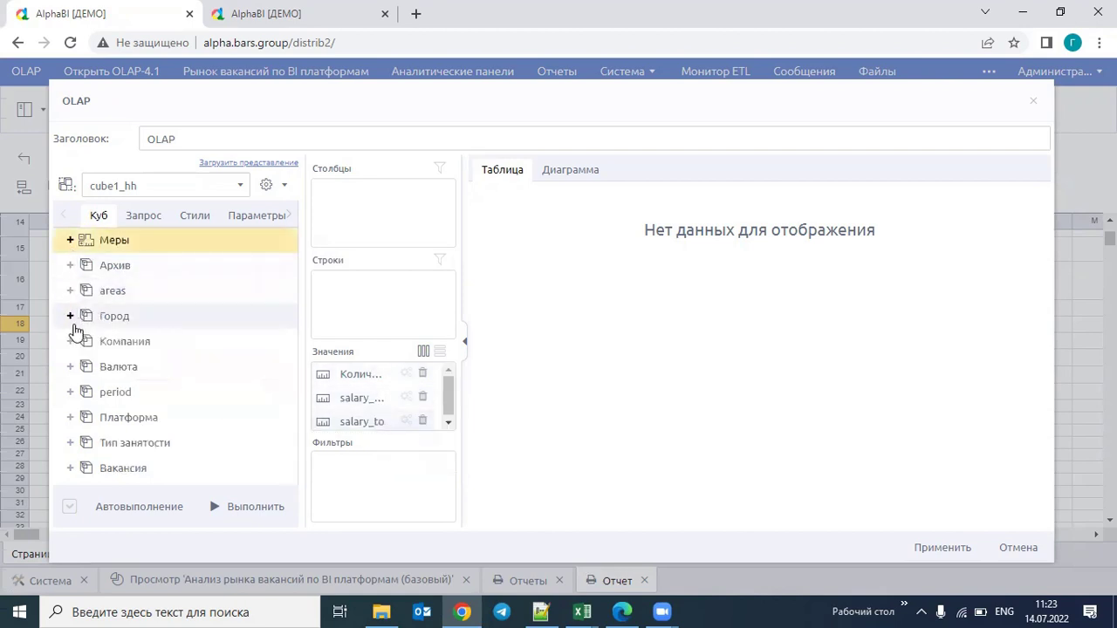
{"action": "left_click", "coordinate": [70, 291]}
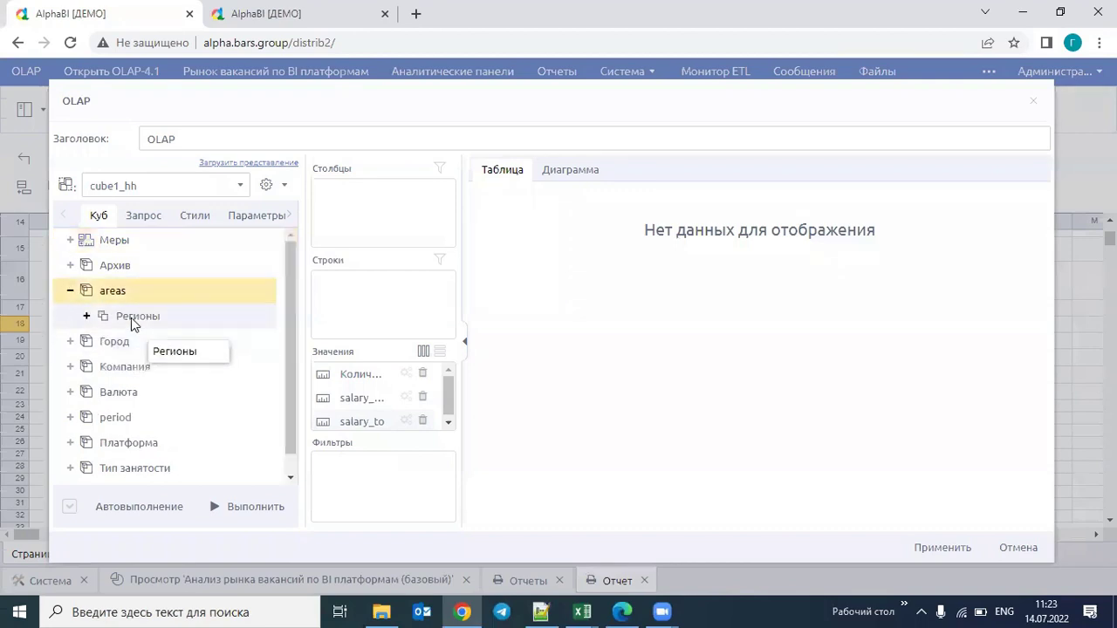
{"action": "left_click_drag", "start_coordinate": [131, 321], "coordinate": [384, 327]}
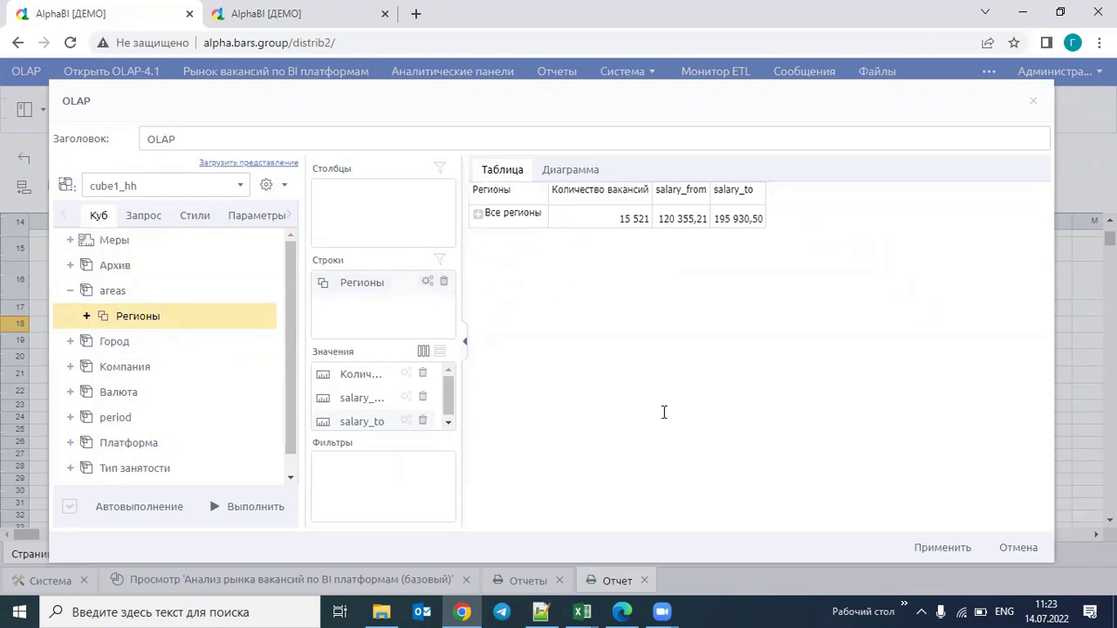
Expand Все регионы and sort regions by vacancy count in descending order.
{"action": "left_click", "coordinate": [478, 215]}
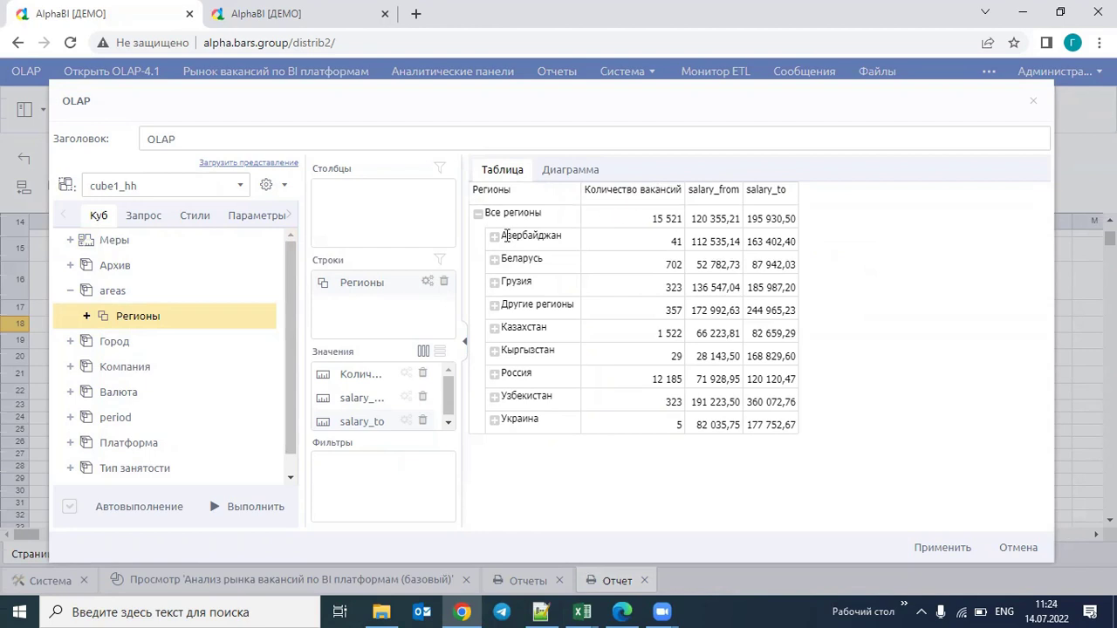
{"action": "right_click", "coordinate": [647, 193]}
{"action": "mouse_move", "coordinate": [698, 230]}
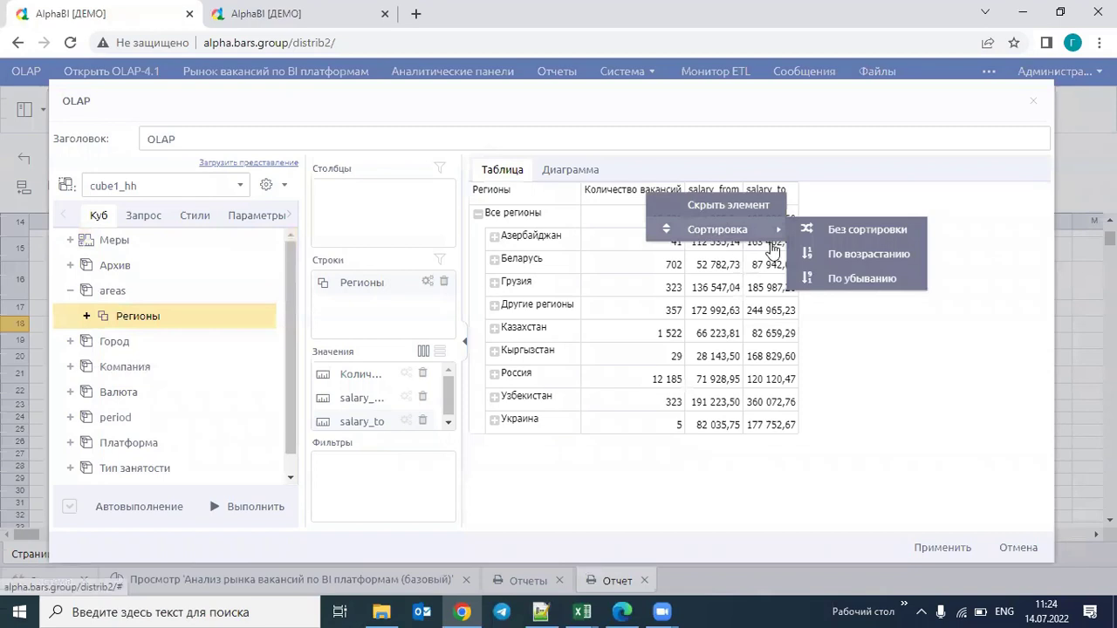
{"action": "left_click", "coordinate": [862, 279]}
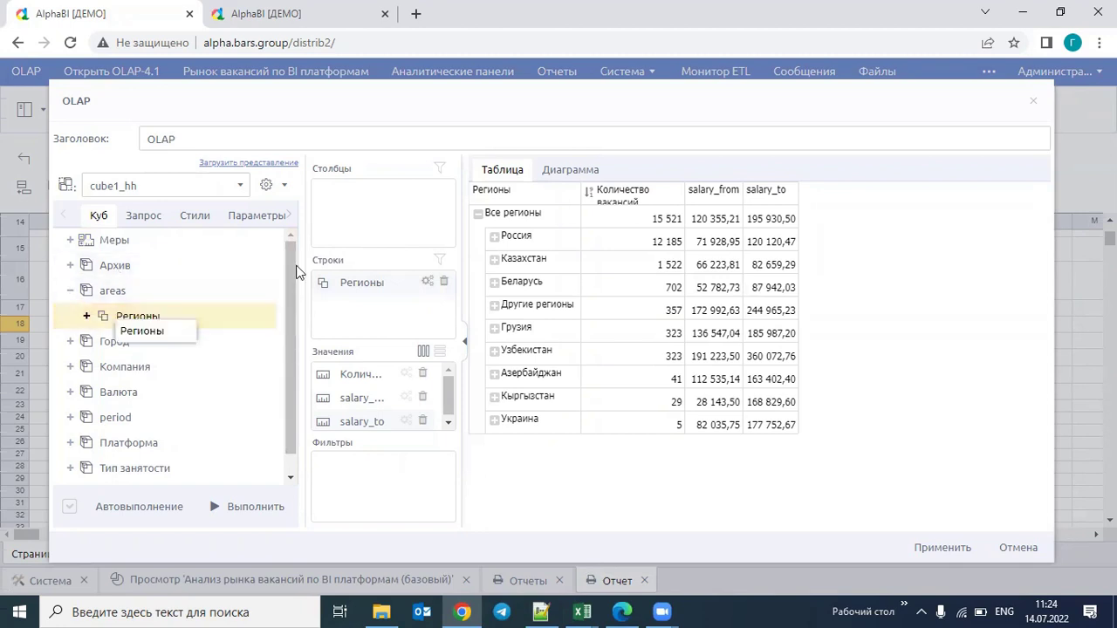
Add Тип ПО from the Платформа dimension as columns and expand its groups.
{"action": "scroll", "coordinate": [210, 288], "scroll_direction": "down", "scroll_amount": 1}
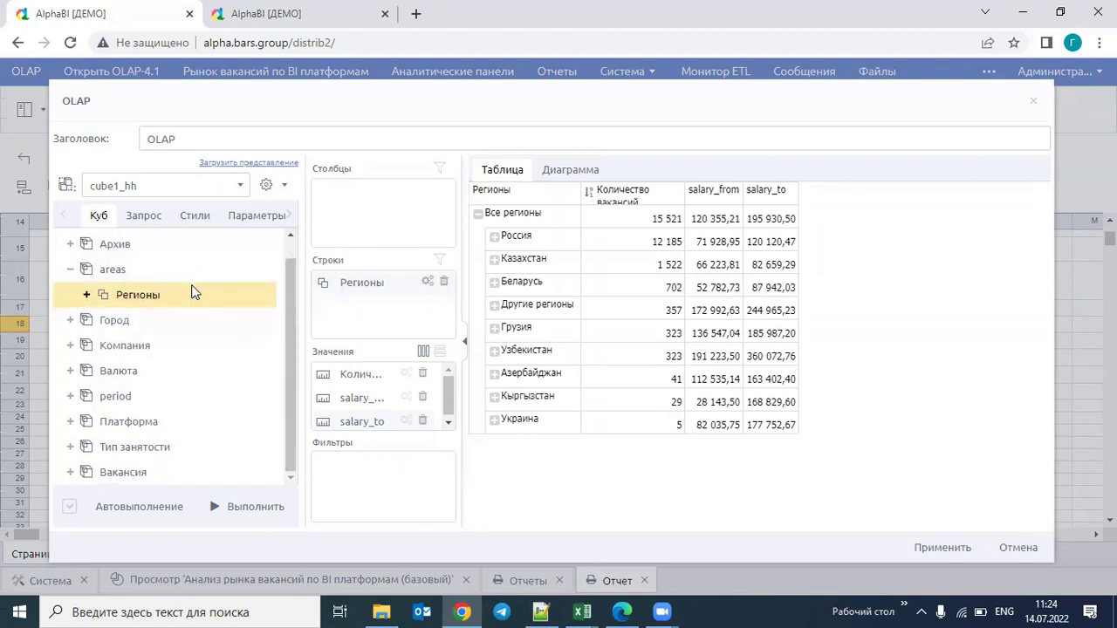
{"action": "left_click", "coordinate": [72, 422]}
{"action": "scroll", "coordinate": [134, 368], "scroll_direction": "down", "scroll_amount": 2}
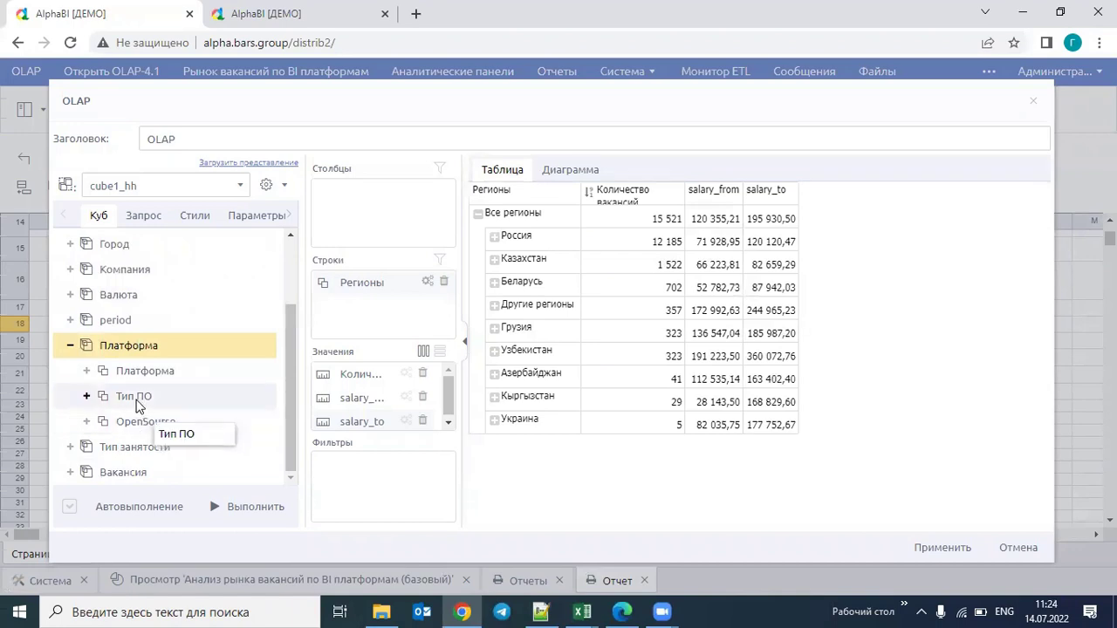
{"action": "left_click_drag", "start_coordinate": [135, 406], "coordinate": [379, 209]}
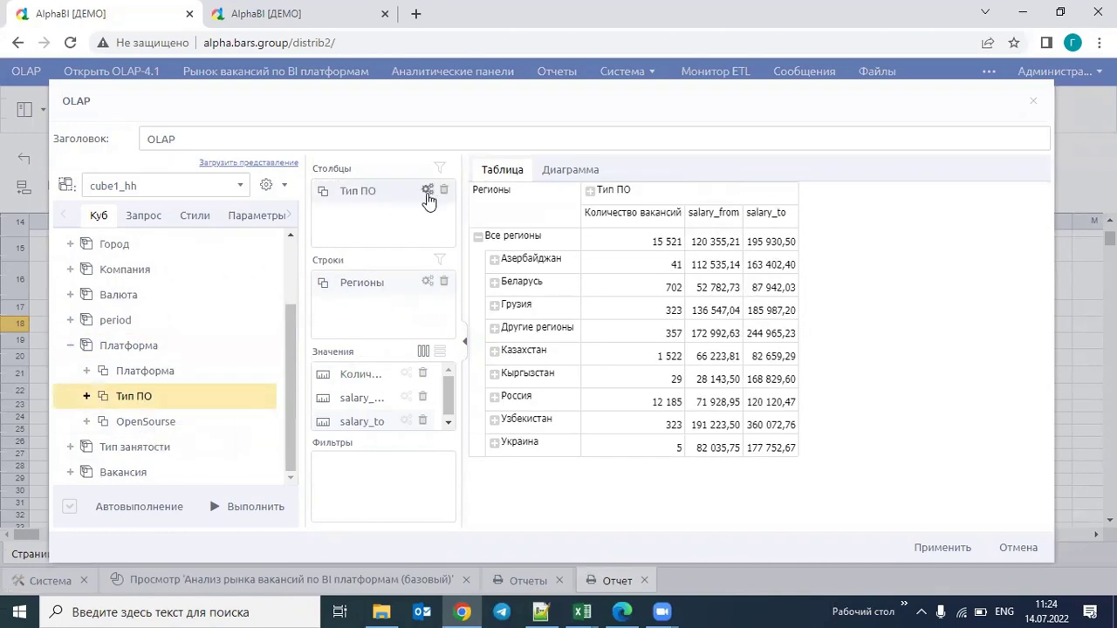
{"action": "left_click", "coordinate": [590, 192]}
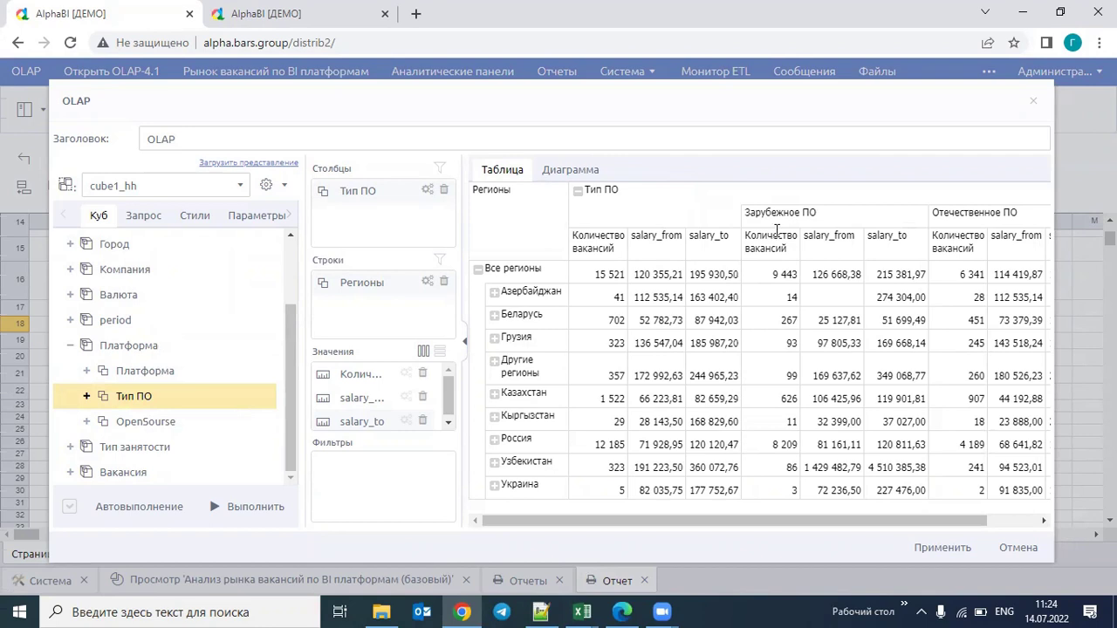
Filter the Тип ПО columns to show only Зарубежное ПО.
{"action": "left_click", "coordinate": [427, 189]}
{"action": "left_click", "coordinate": [494, 235]}
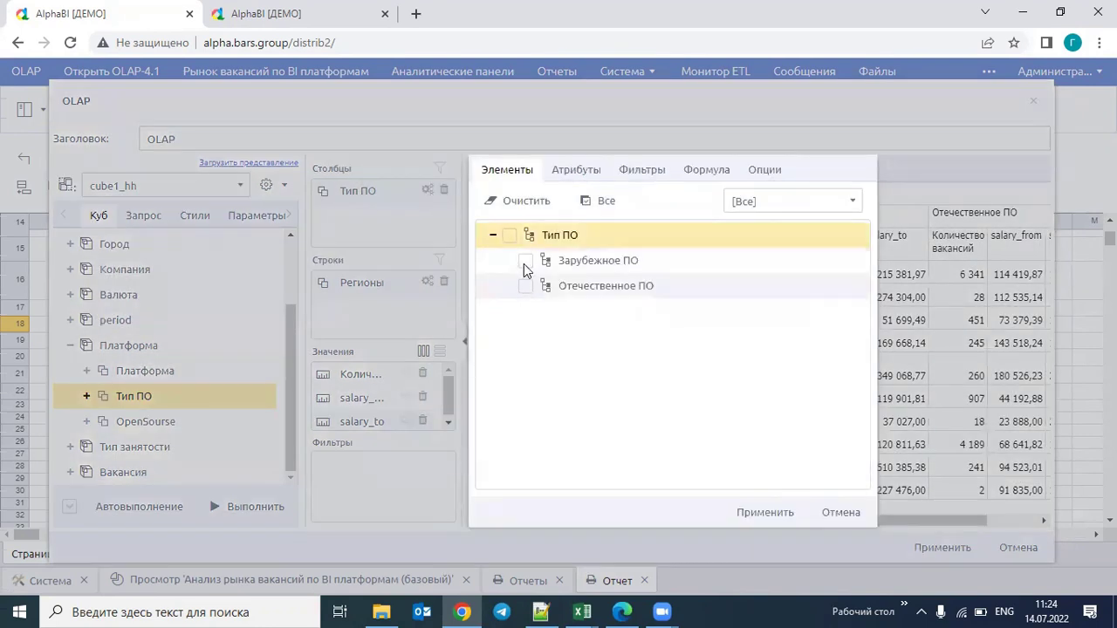
{"action": "left_click", "coordinate": [524, 260]}
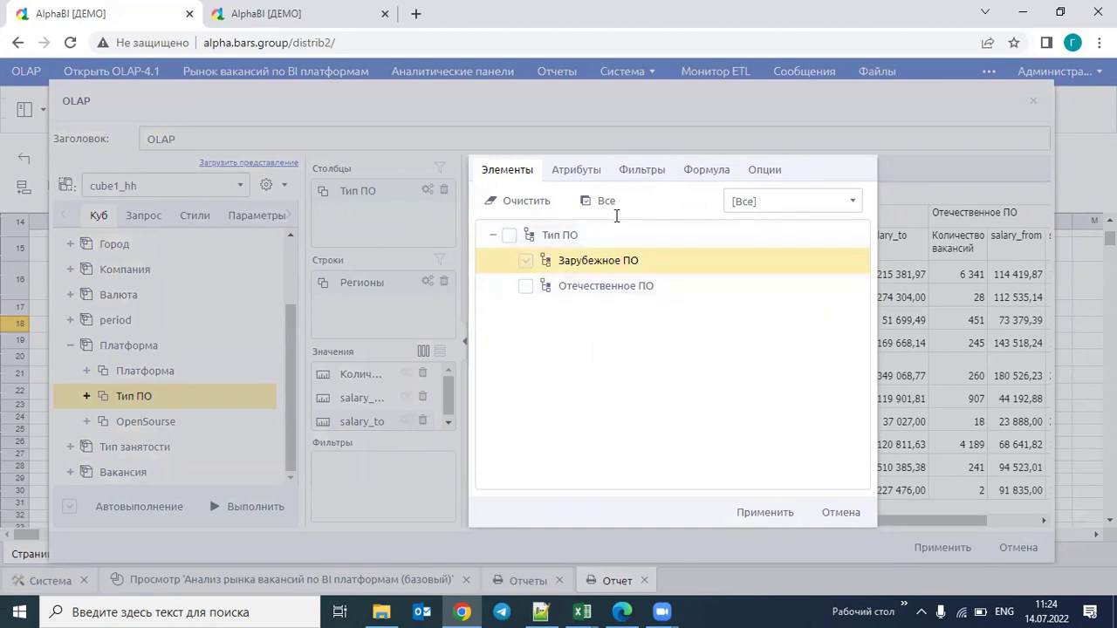
{"action": "left_click", "coordinate": [760, 514]}
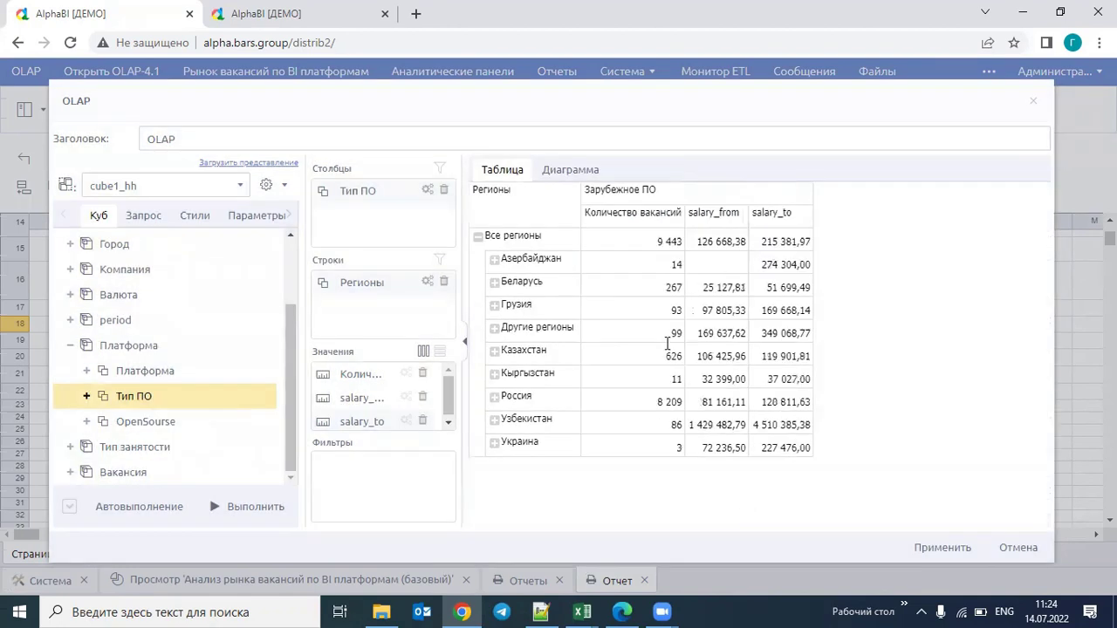
Change the Тип ПО filter from Зарубежное ПО to Отечественное ПО.
{"action": "left_click", "coordinate": [426, 189]}
{"action": "left_click", "coordinate": [493, 236]}
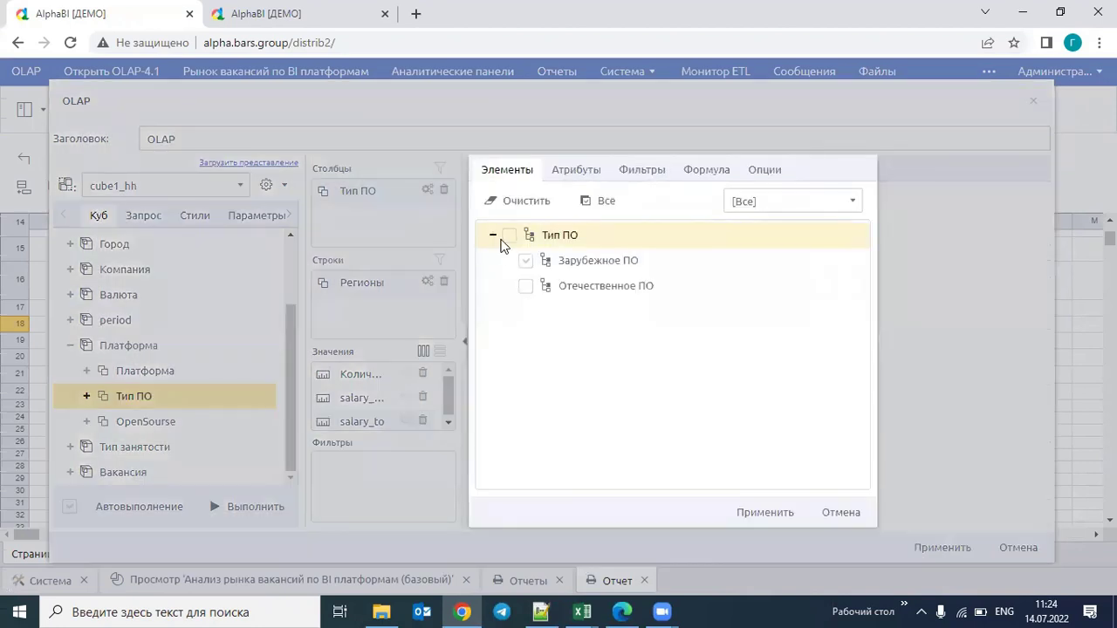
{"action": "left_click", "coordinate": [525, 263]}
{"action": "left_click", "coordinate": [525, 286]}
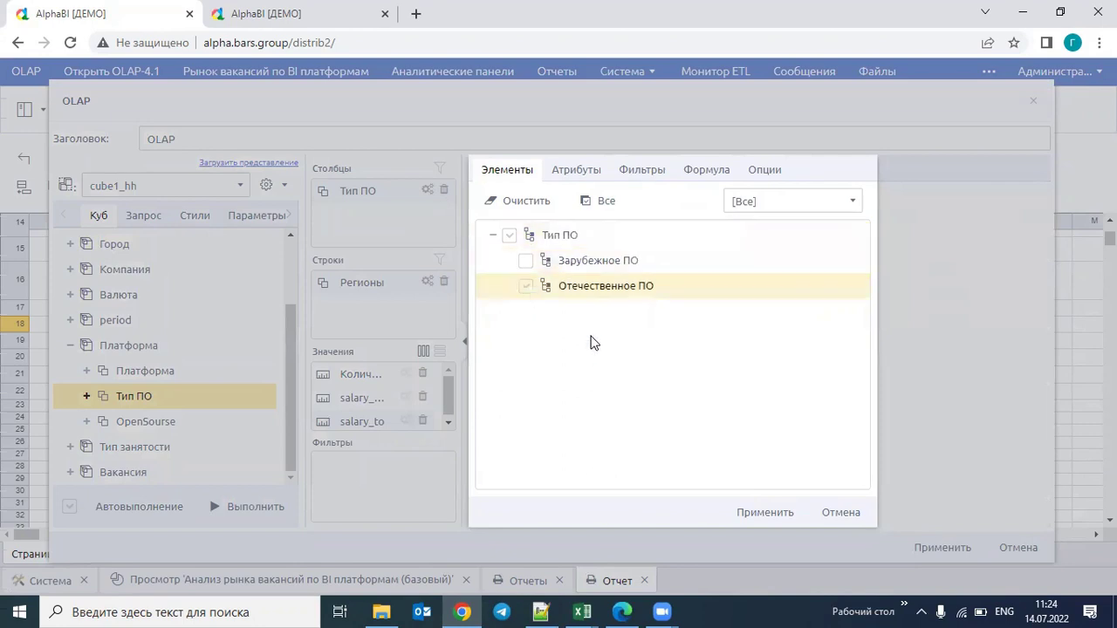
{"action": "left_click", "coordinate": [748, 516]}
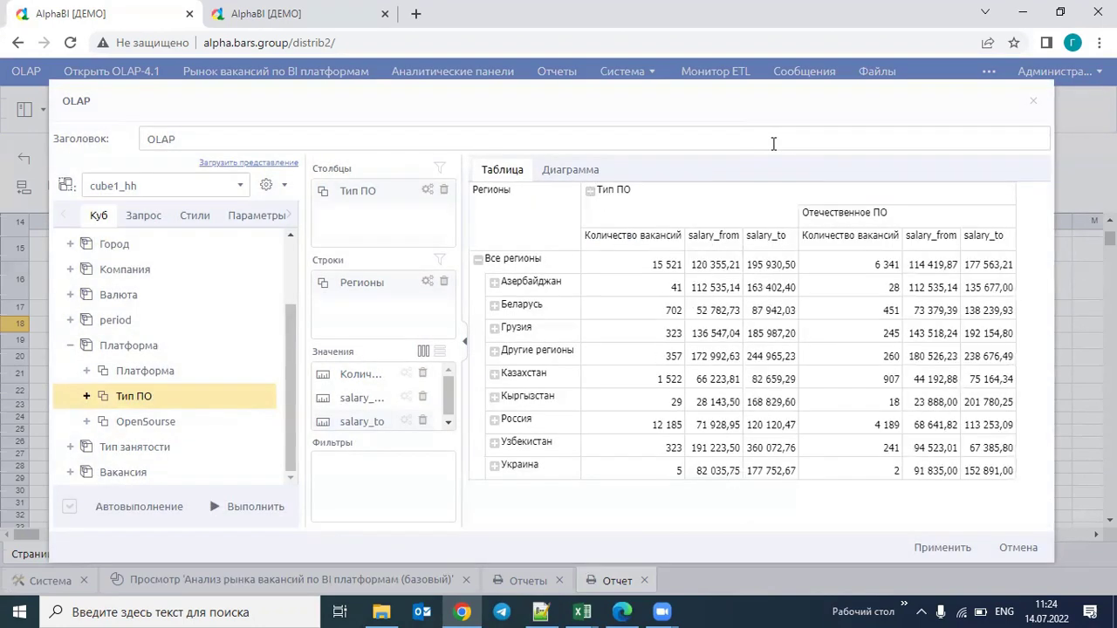
Create a new query variable named Регион.
{"action": "left_click", "coordinate": [149, 216]}
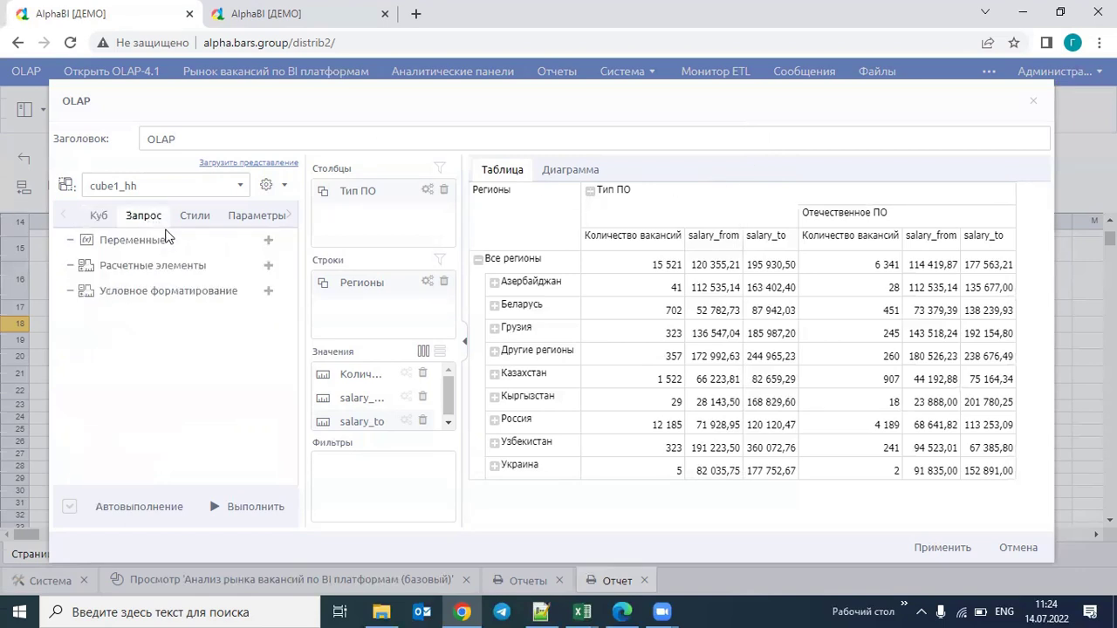
{"action": "left_click", "coordinate": [268, 241]}
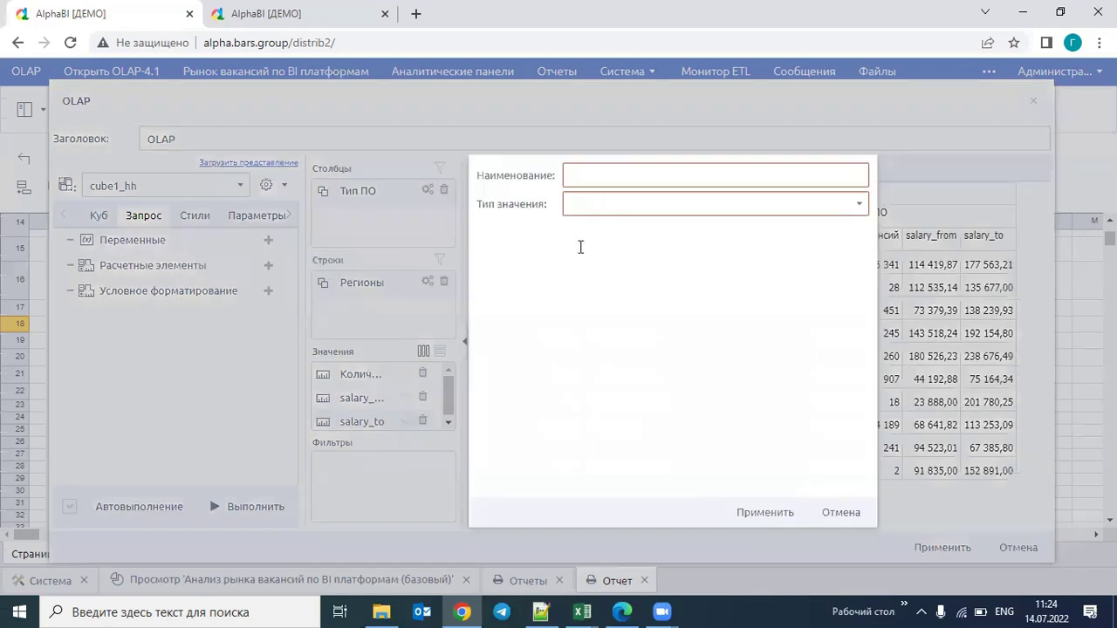
{"action": "left_click", "coordinate": [698, 177]}
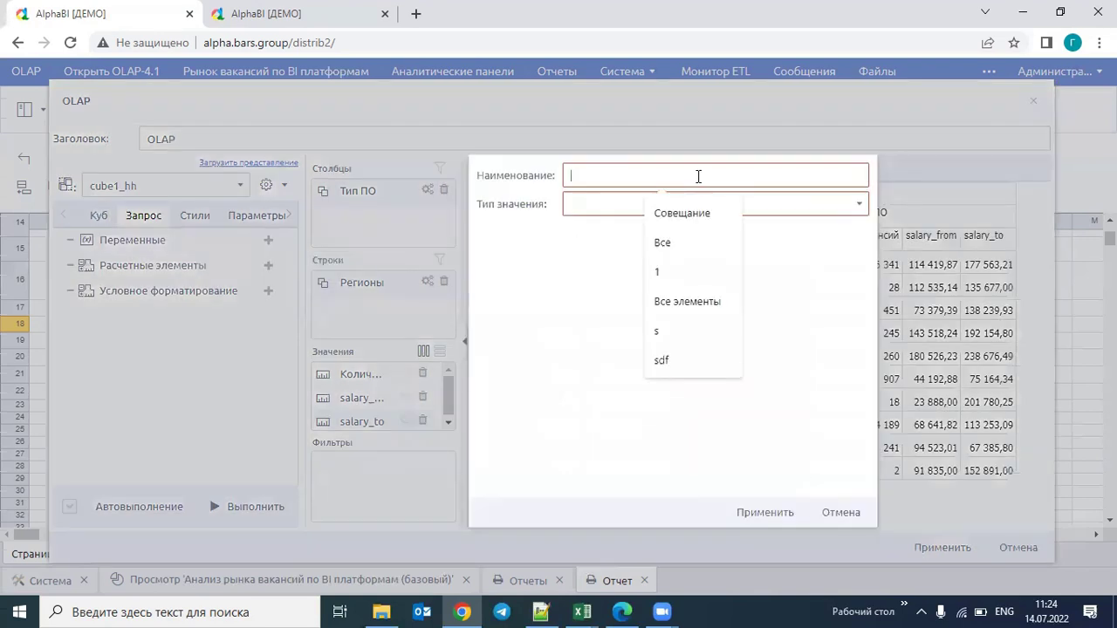
{"action": "type", "text": "hT"}
{"action": "key", "text": "BackSpace"}
{"action": "key", "text": "BackSpace"}
{"action": "key", "text": "alt+shift"}
{"action": "type", "text": "Регион"}
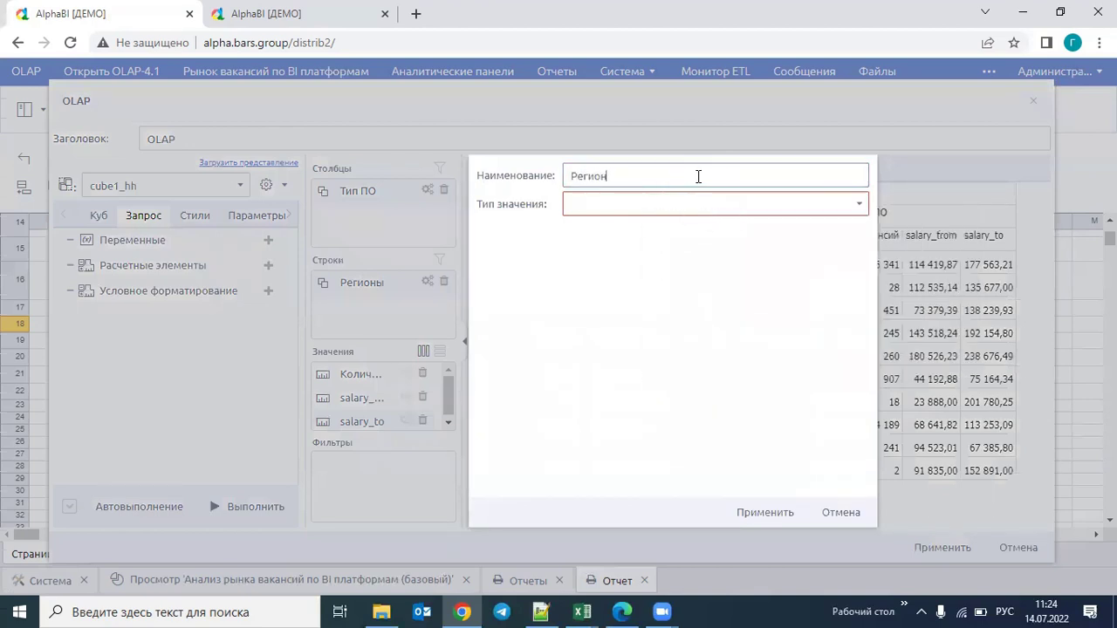
Make Регион a hierarchy-element variable on Регионы with value Все регионы › Россия.
{"action": "left_click", "coordinate": [857, 206]}
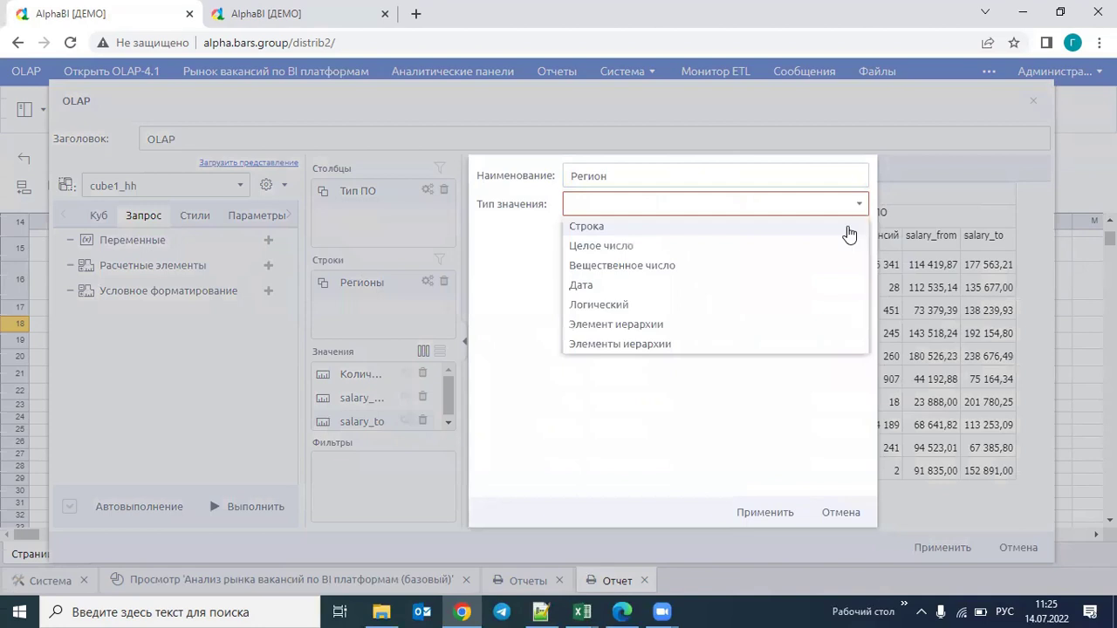
{"action": "left_click", "coordinate": [816, 323]}
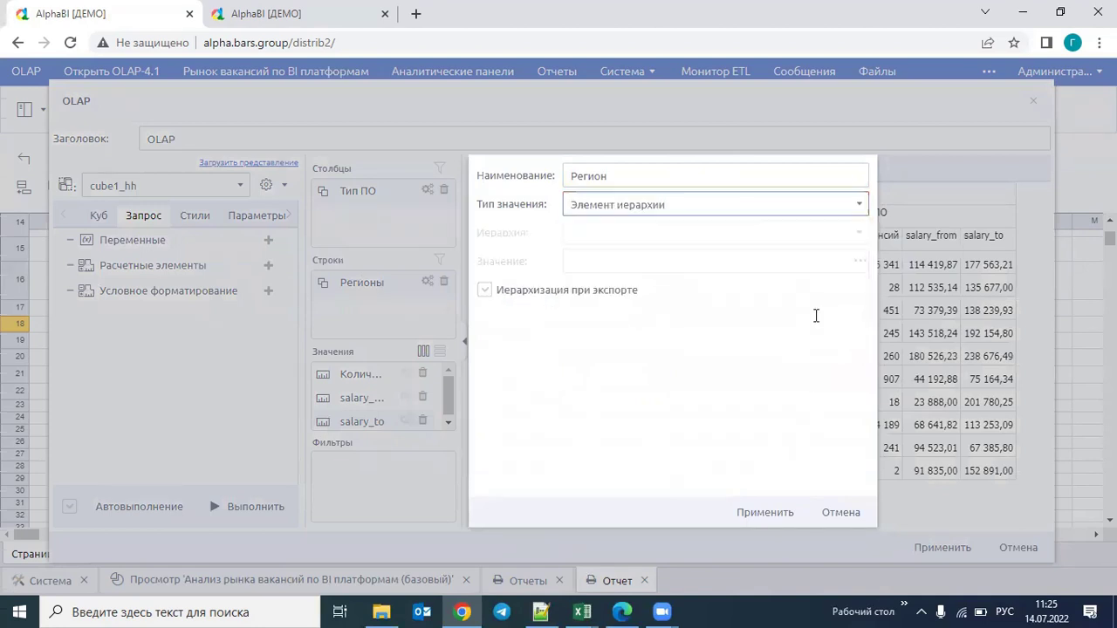
{"action": "left_click", "coordinate": [859, 234]}
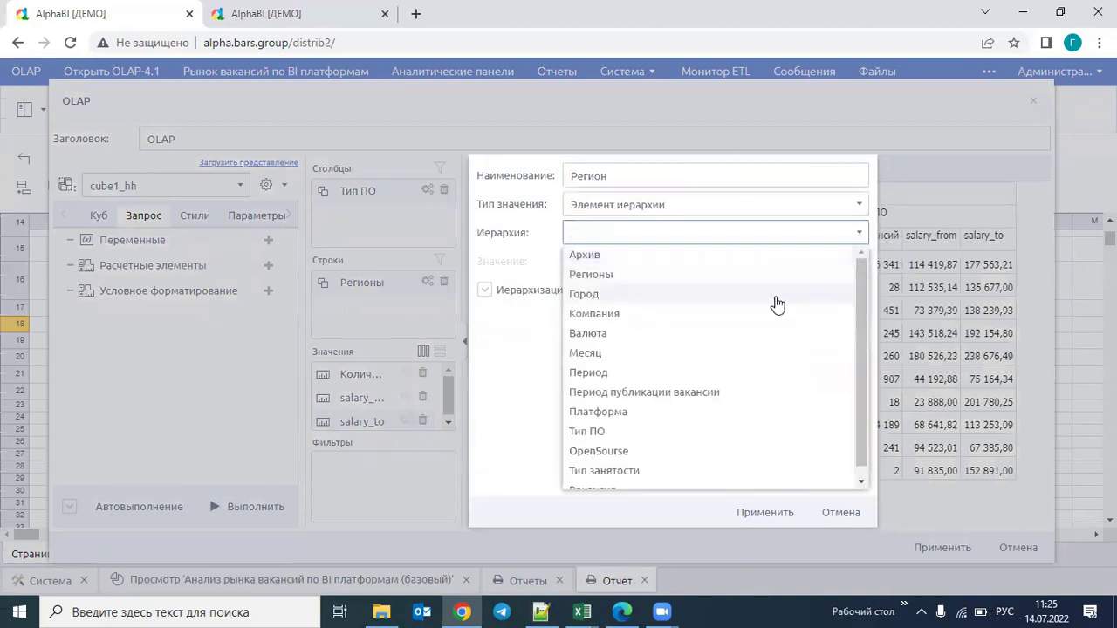
{"action": "left_click", "coordinate": [644, 277]}
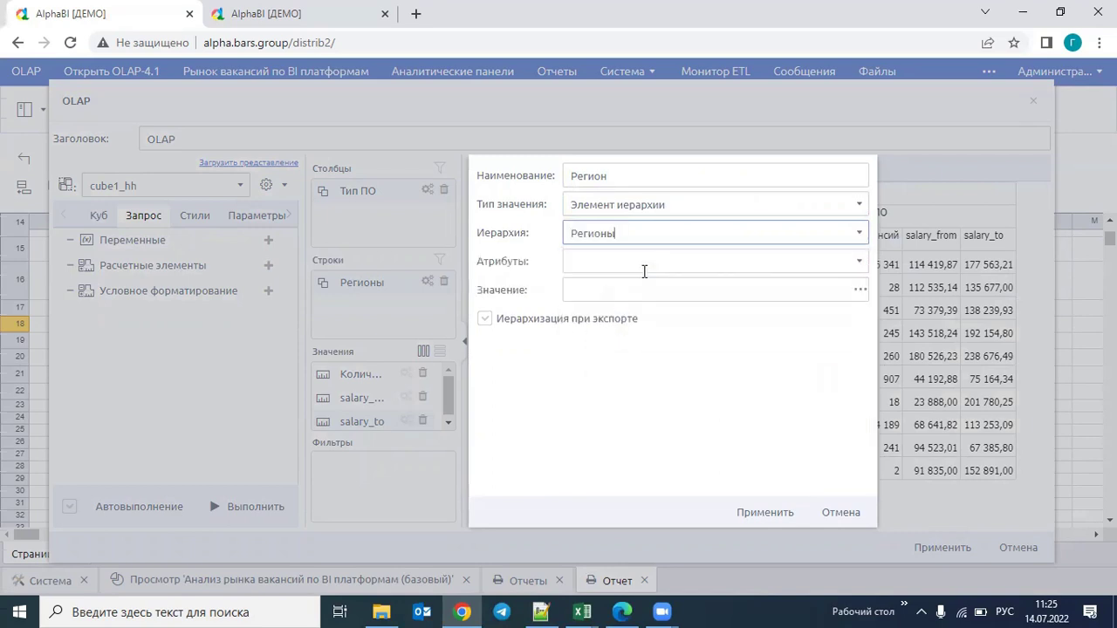
{"action": "left_click", "coordinate": [860, 290]}
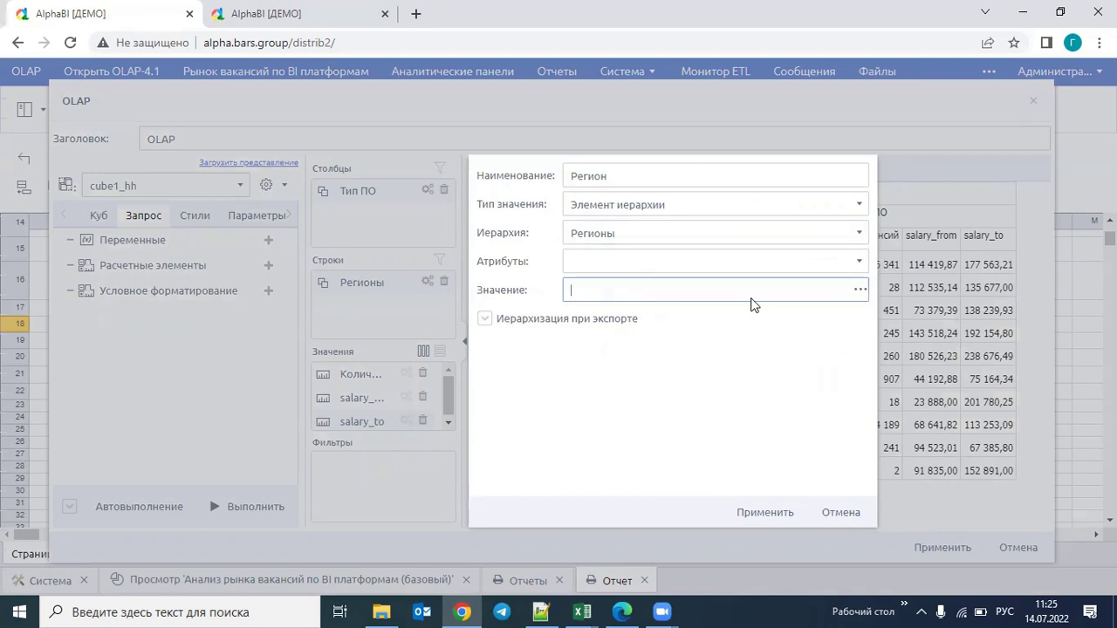
{"action": "left_click", "coordinate": [296, 183]}
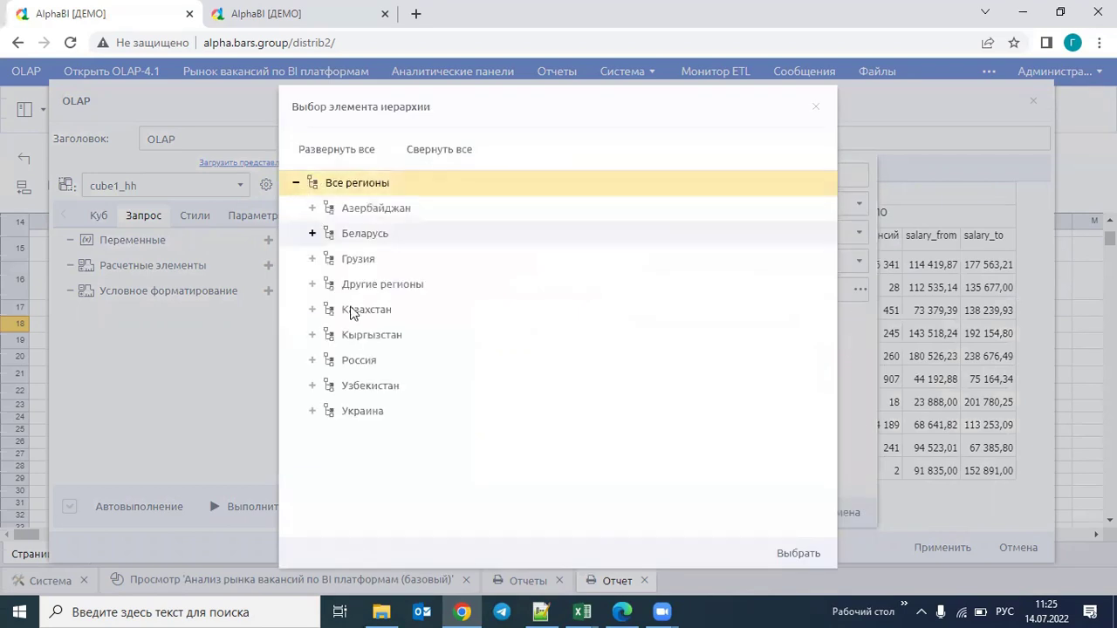
{"action": "double_click", "coordinate": [366, 361]}
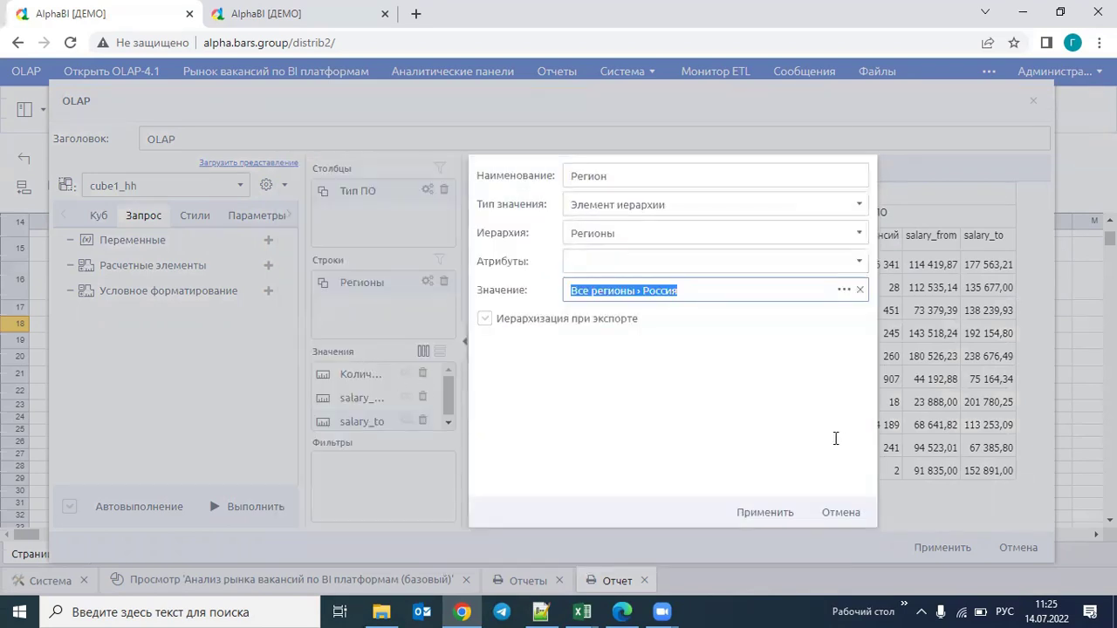
{"action": "left_click", "coordinate": [772, 517]}
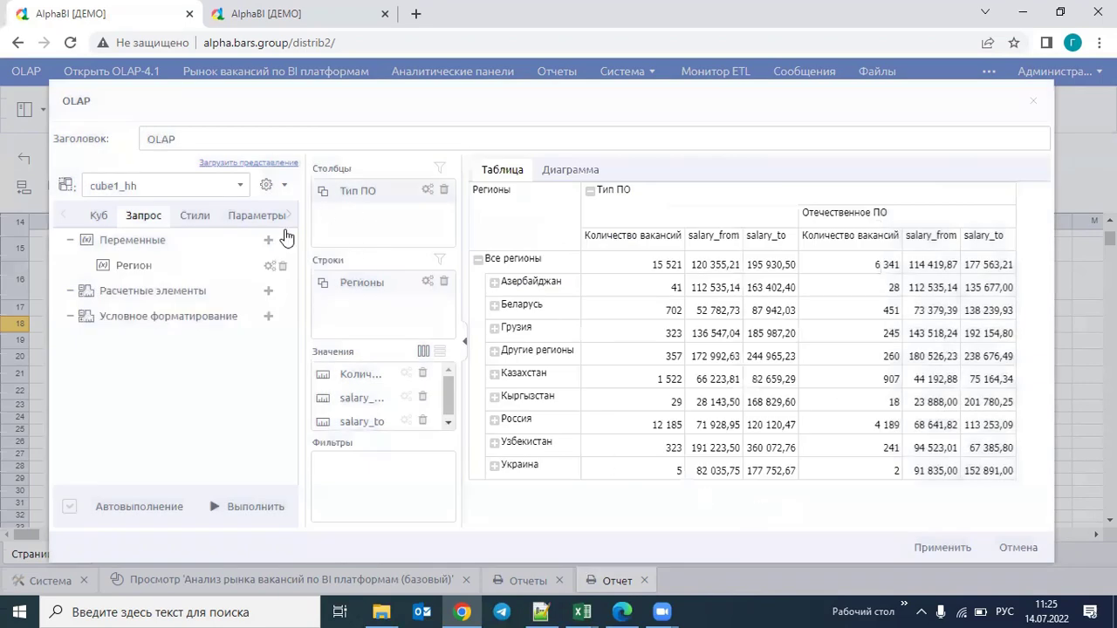
Define the Регионы rows by the formula Descendants( ${Регион}) and apply it.
{"action": "left_click", "coordinate": [427, 282]}
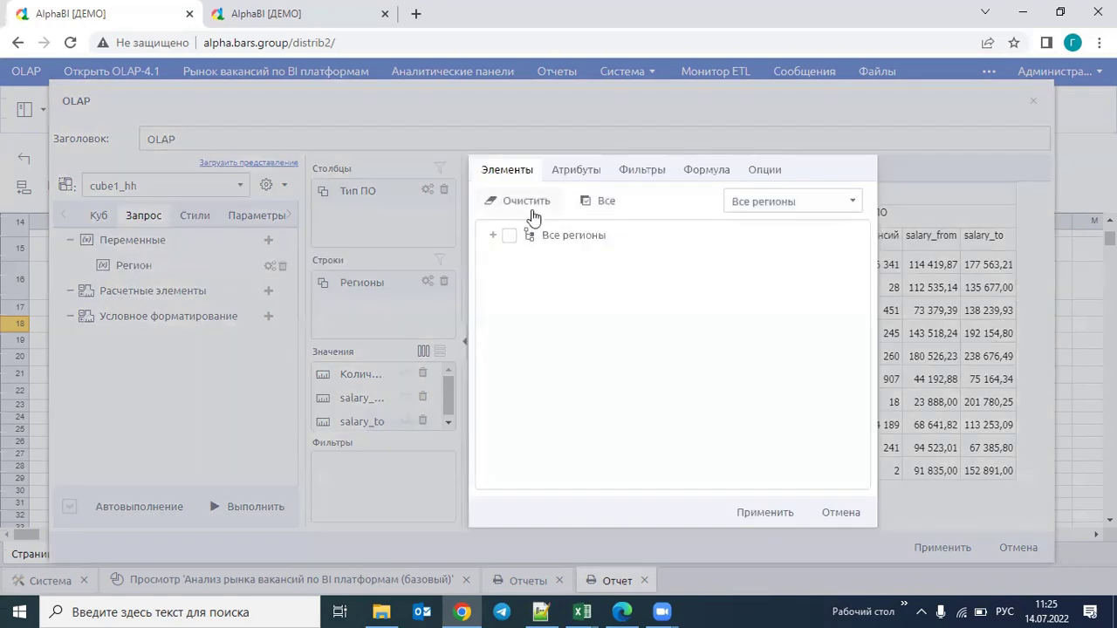
{"action": "left_click", "coordinate": [702, 173]}
{"action": "type", "text": "Descendants("}
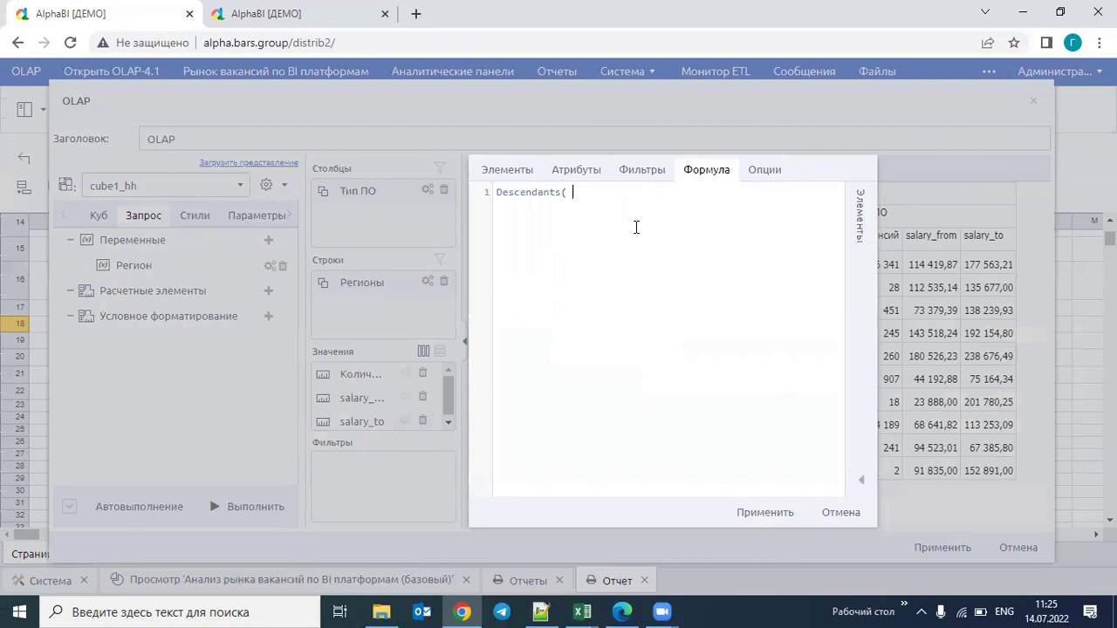
{"action": "type", "text": "${Регион}"}
{"action": "left_click", "coordinate": [765, 513]}
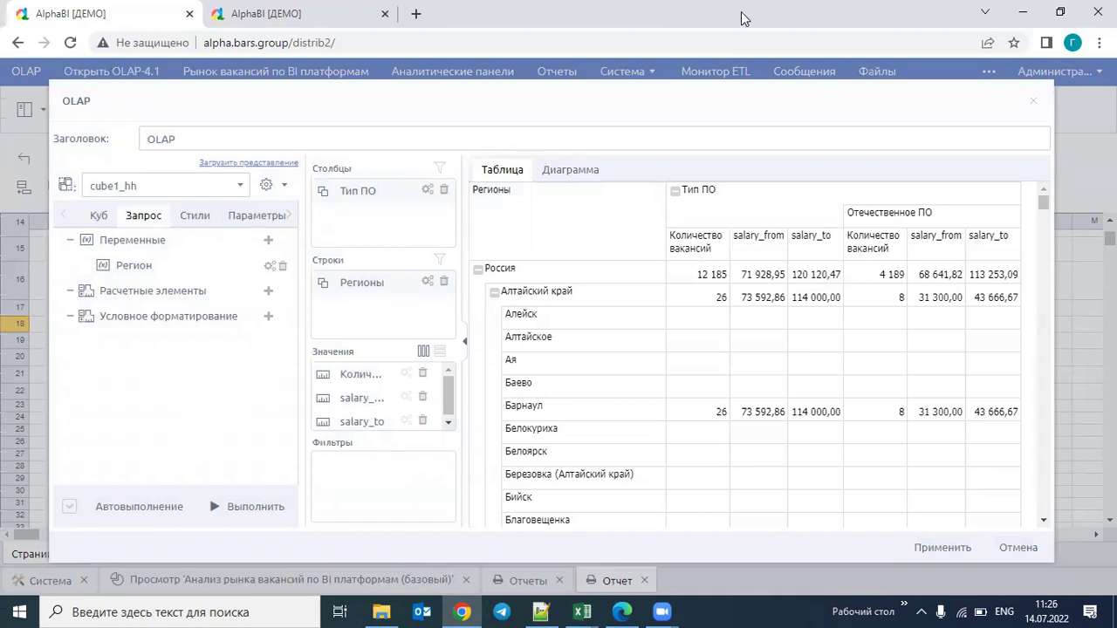
Hide empty rows in the OLAP table.
{"action": "scroll", "coordinate": [572, 349], "scroll_direction": "down", "scroll_amount": 2}
{"action": "scroll", "coordinate": [573, 349], "scroll_direction": "down", "scroll_amount": 2}
{"action": "scroll", "coordinate": [588, 351], "scroll_direction": "up", "scroll_amount": 5}
{"action": "left_click", "coordinate": [441, 261]}
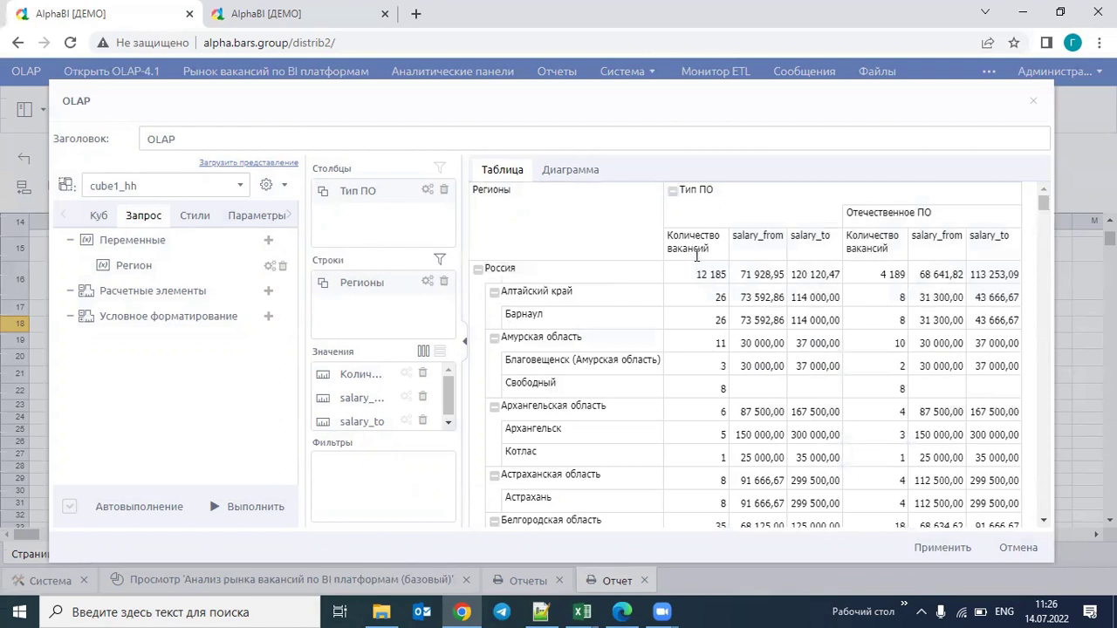
Sort the table by Количество вакансий in descending order.
{"action": "right_click", "coordinate": [697, 256]}
{"action": "mouse_move", "coordinate": [764, 284]}
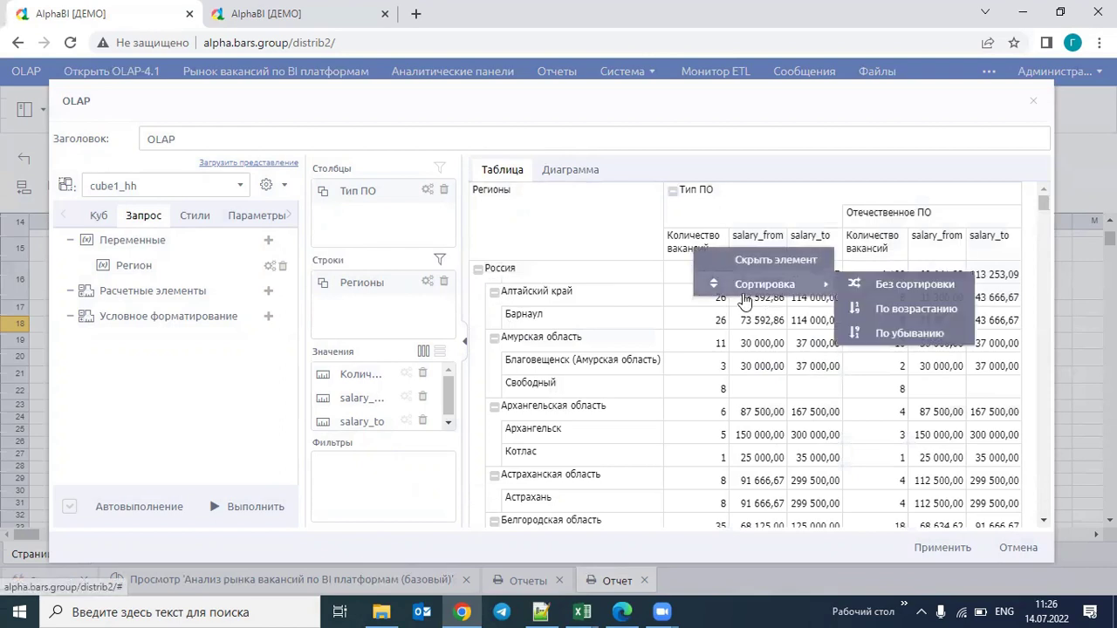
{"action": "left_click", "coordinate": [876, 334]}
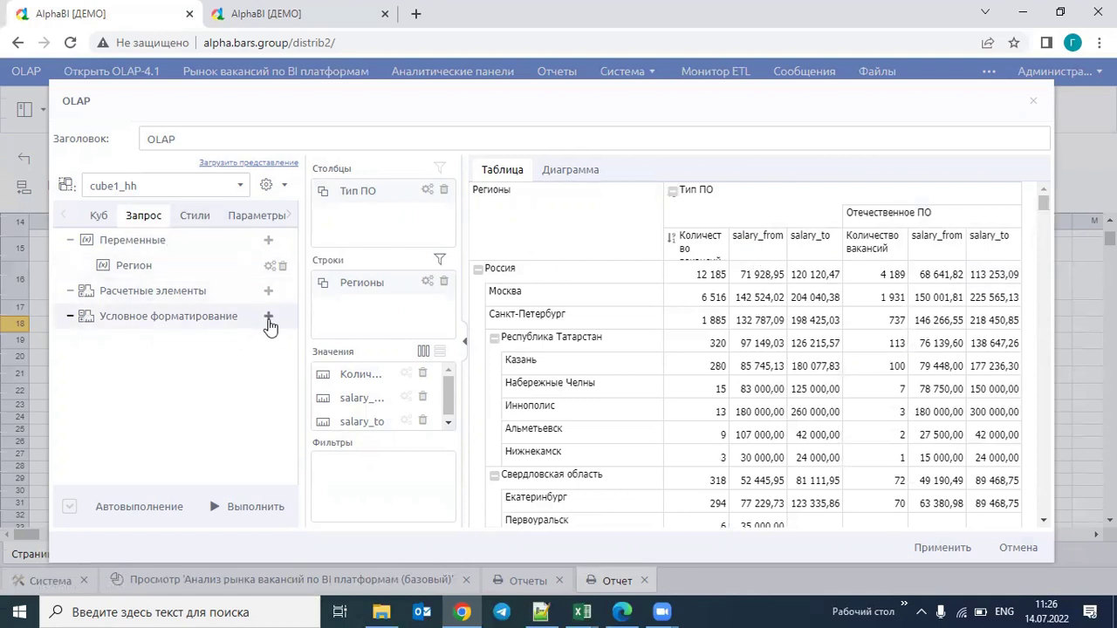
Add a conditional format named Регион covering all 95 Регионы hierarchy members.
{"action": "left_click", "coordinate": [269, 317]}
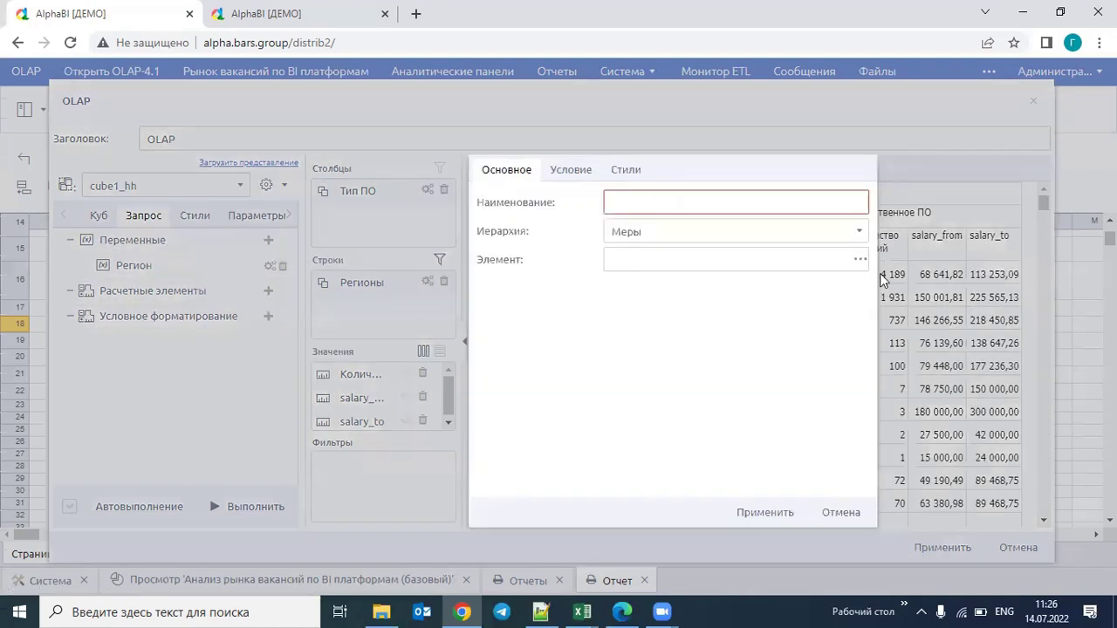
{"action": "left_click", "coordinate": [833, 203]}
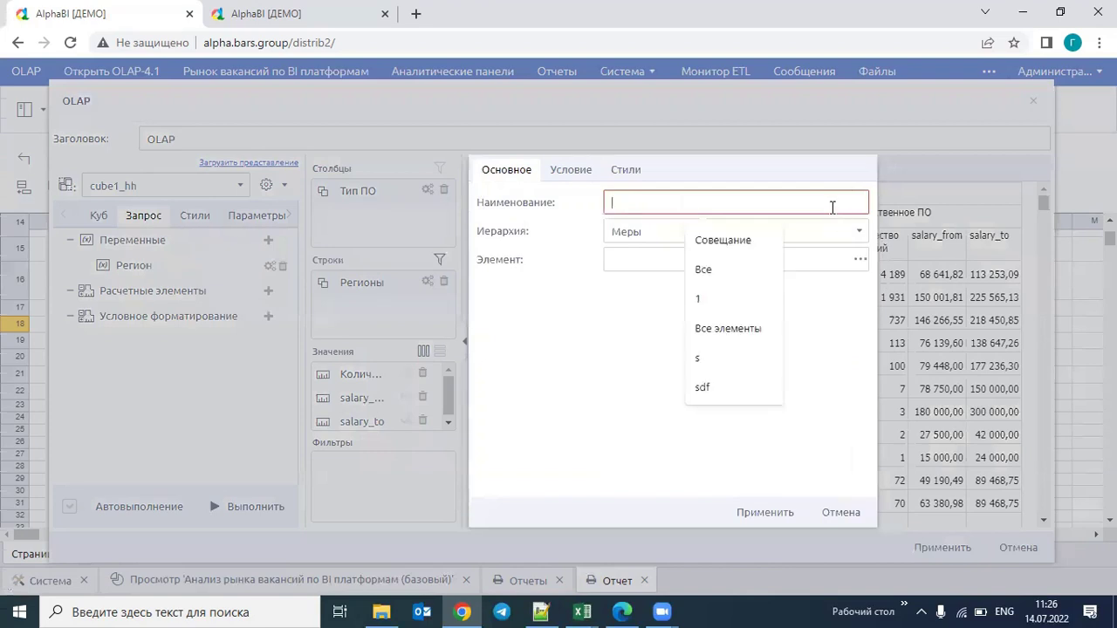
{"action": "type", "text": "Htu"}
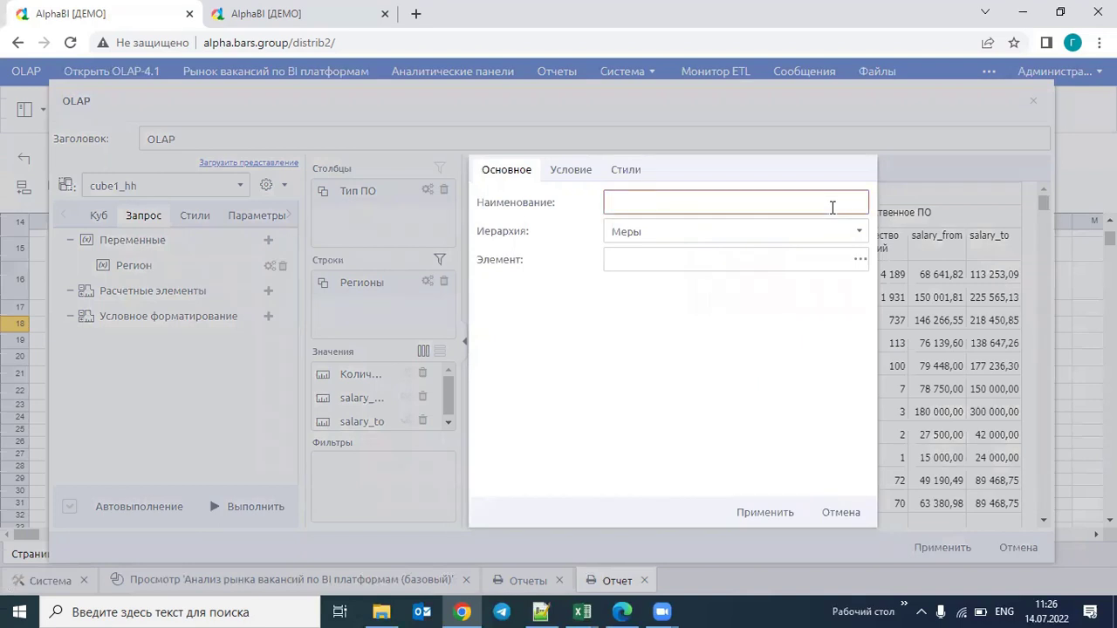
{"action": "type", "text": "Регион"}
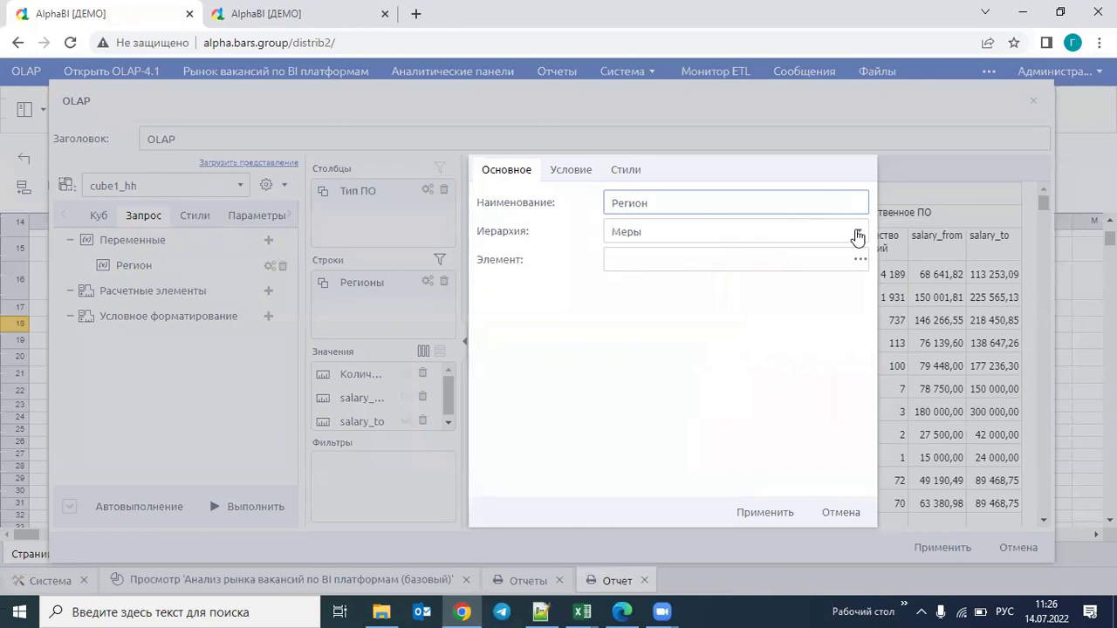
{"action": "left_click", "coordinate": [856, 233]}
{"action": "left_click", "coordinate": [833, 273]}
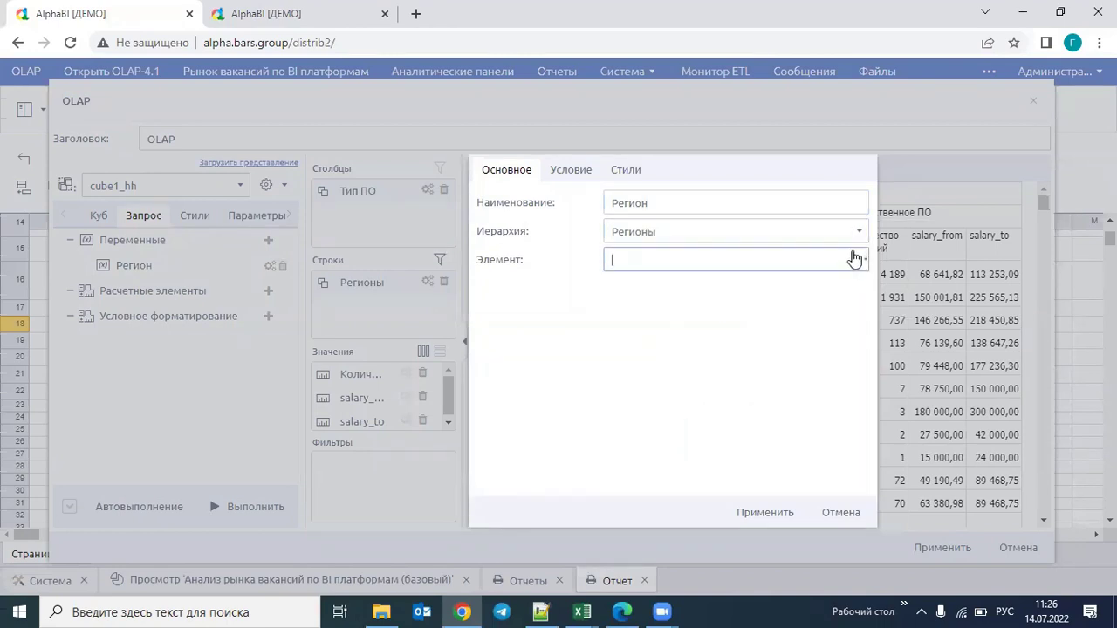
{"action": "left_click", "coordinate": [859, 258]}
{"action": "left_click", "coordinate": [334, 207]}
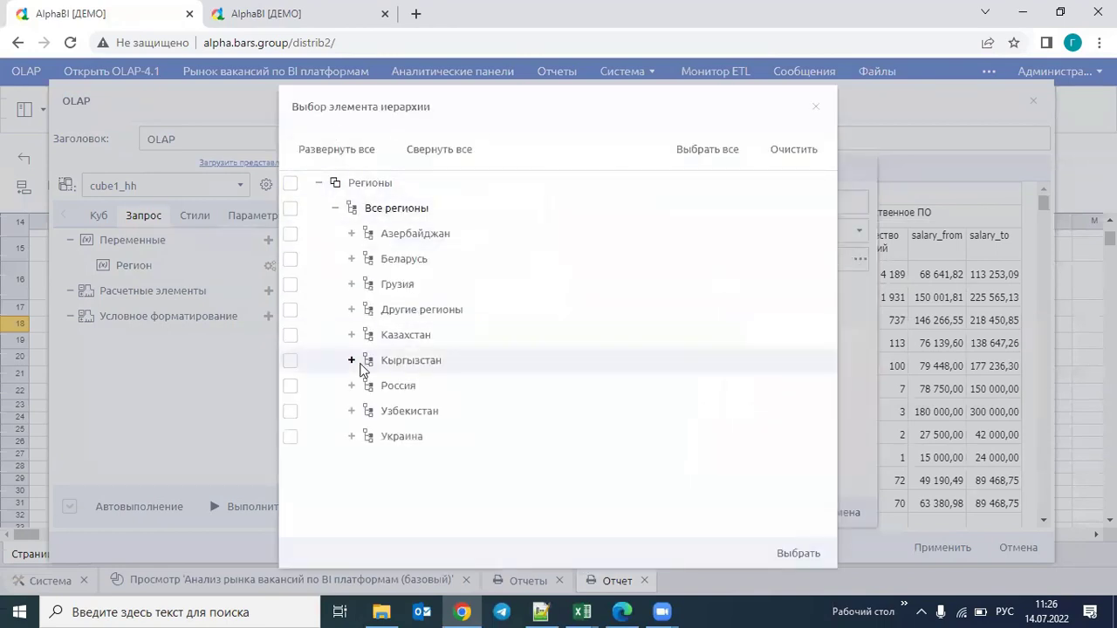
{"action": "left_click", "coordinate": [351, 386]}
{"action": "left_click", "coordinate": [674, 148]}
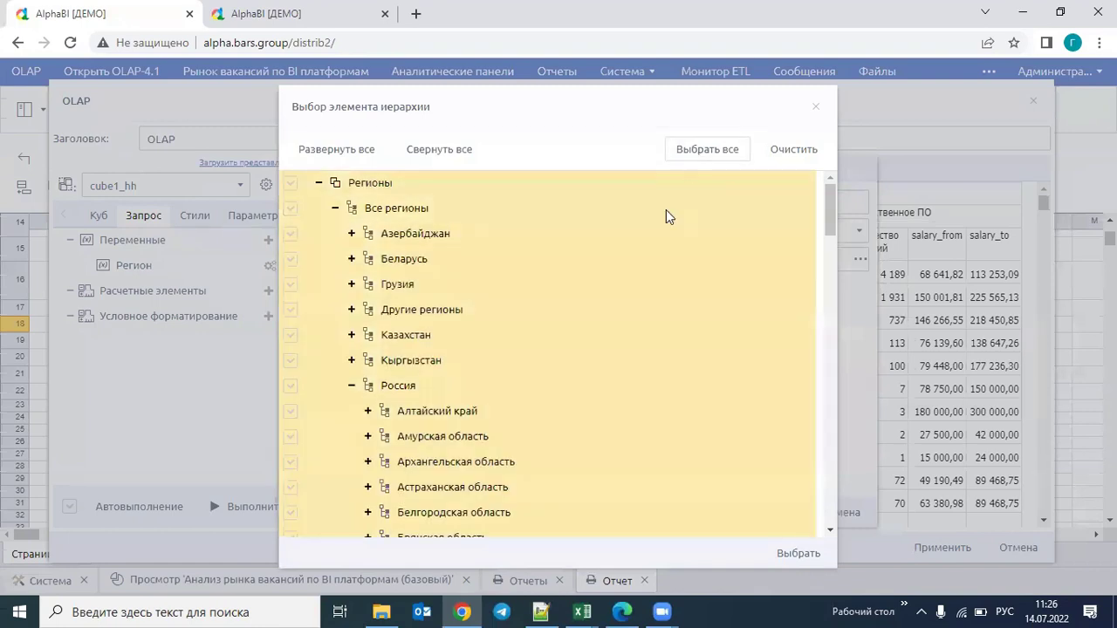
{"action": "left_click", "coordinate": [799, 554]}
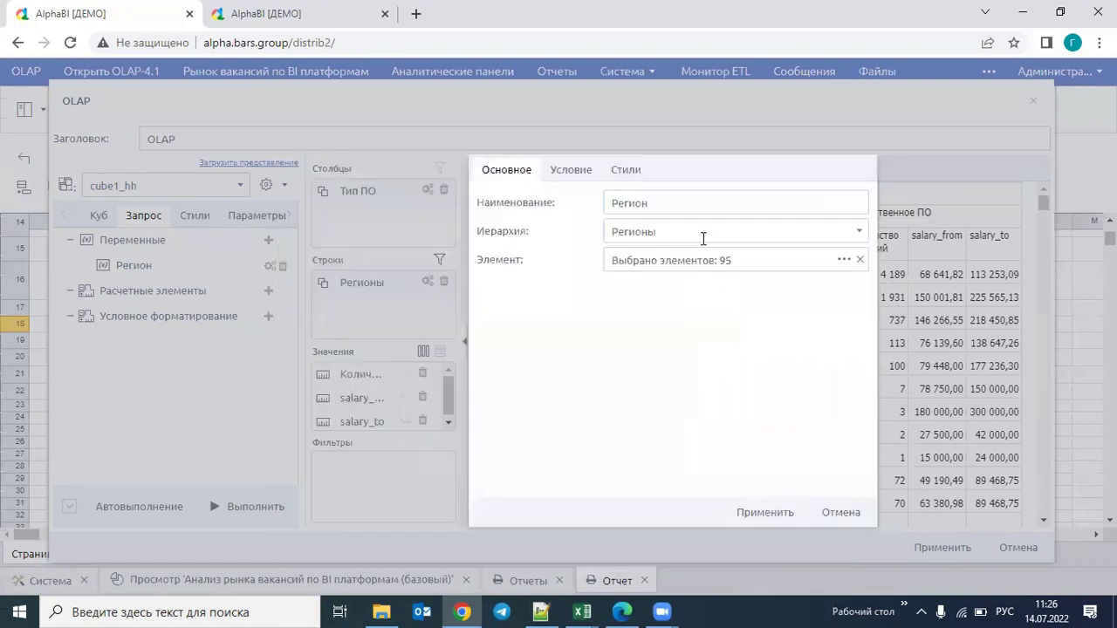
Style the Регион rule with bold names and values and #504E62 cell text, then apply it.
{"action": "left_click", "coordinate": [635, 169]}
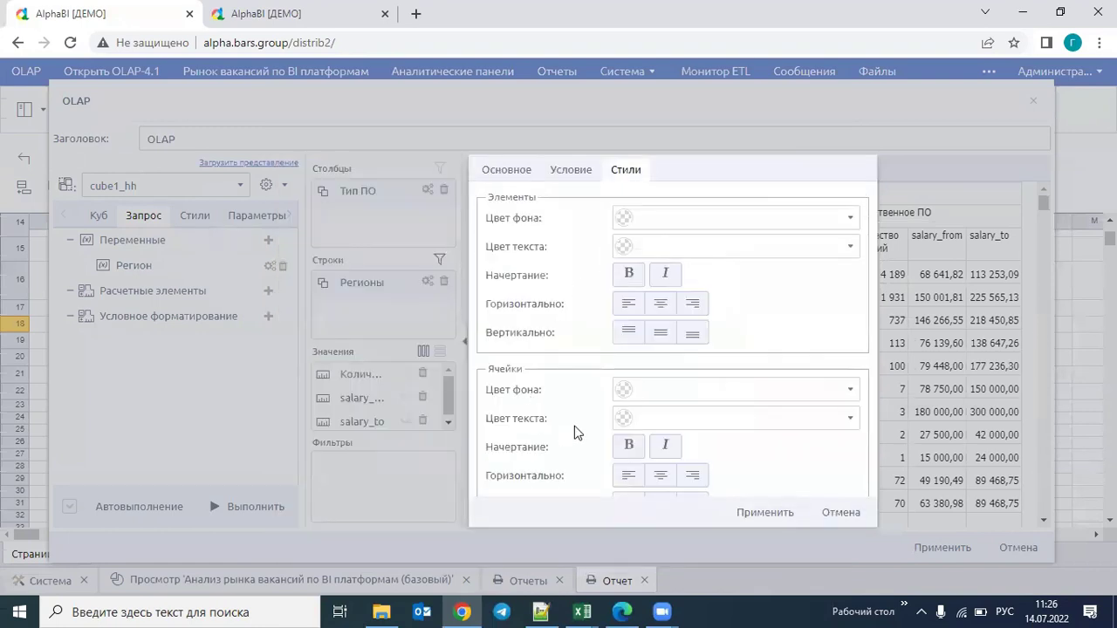
{"action": "left_click", "coordinate": [627, 448]}
{"action": "left_click", "coordinate": [629, 275]}
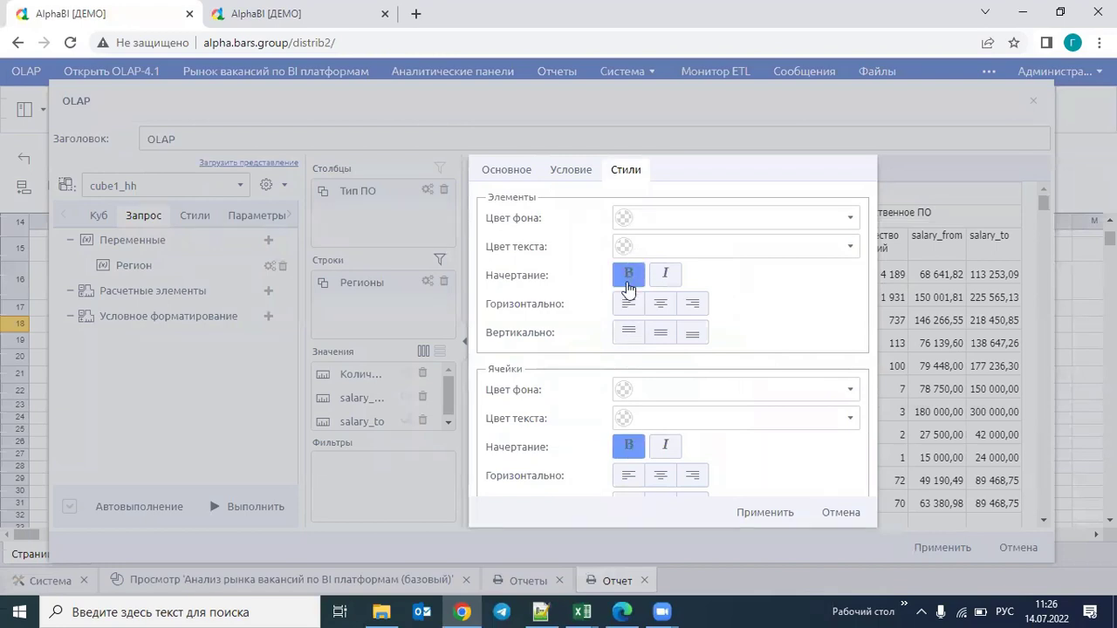
{"action": "left_click", "coordinate": [846, 423]}
{"action": "left_click", "coordinate": [668, 238]}
{"action": "left_click", "coordinate": [869, 144]}
{"action": "left_click_drag", "start_coordinate": [959, 159], "coordinate": [960, 208]}
{"action": "left_click", "coordinate": [983, 392]}
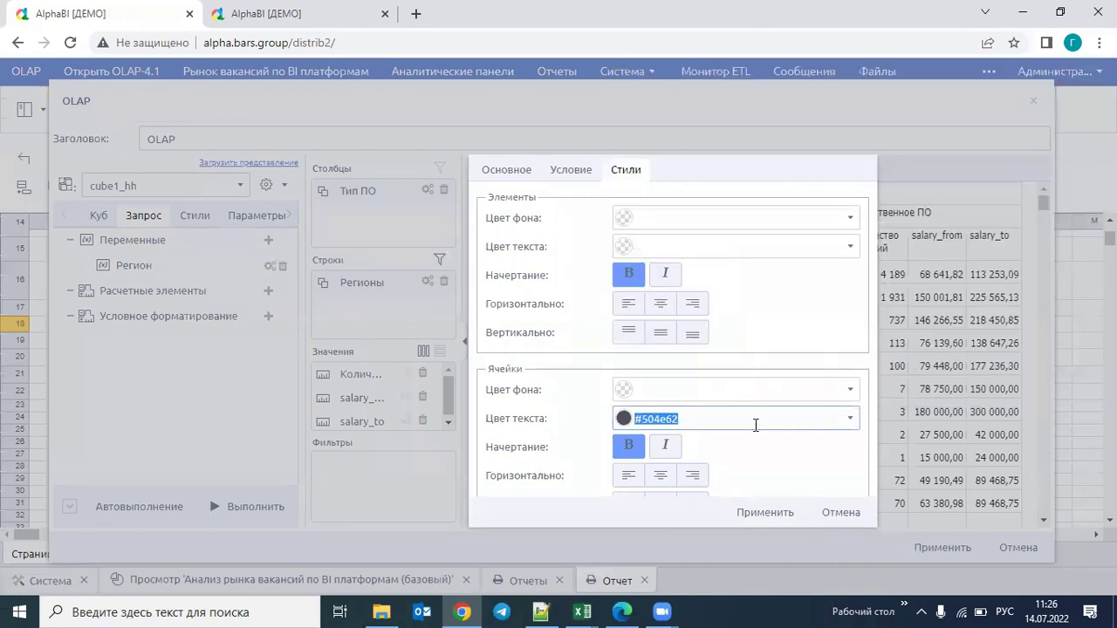
{"action": "left_click", "coordinate": [781, 512]}
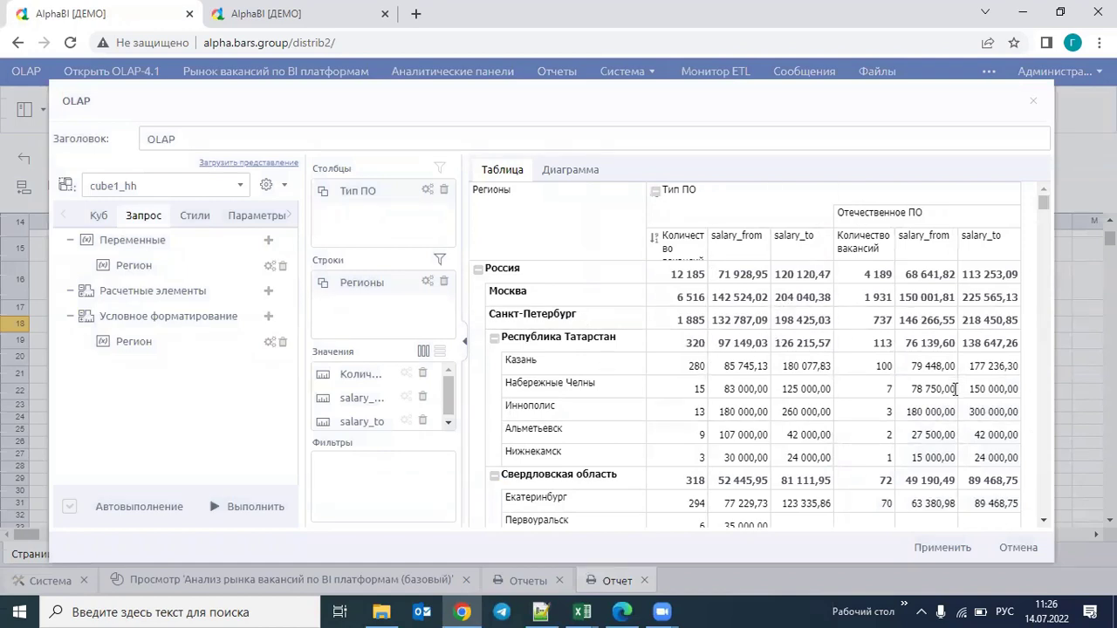
Set the table's border colour to #131212 in the general styles.
{"action": "scroll", "coordinate": [981, 349], "scroll_direction": "down", "scroll_amount": 5}
{"action": "scroll", "coordinate": [950, 376], "scroll_direction": "up", "scroll_amount": 5}
{"action": "left_click", "coordinate": [197, 216]}
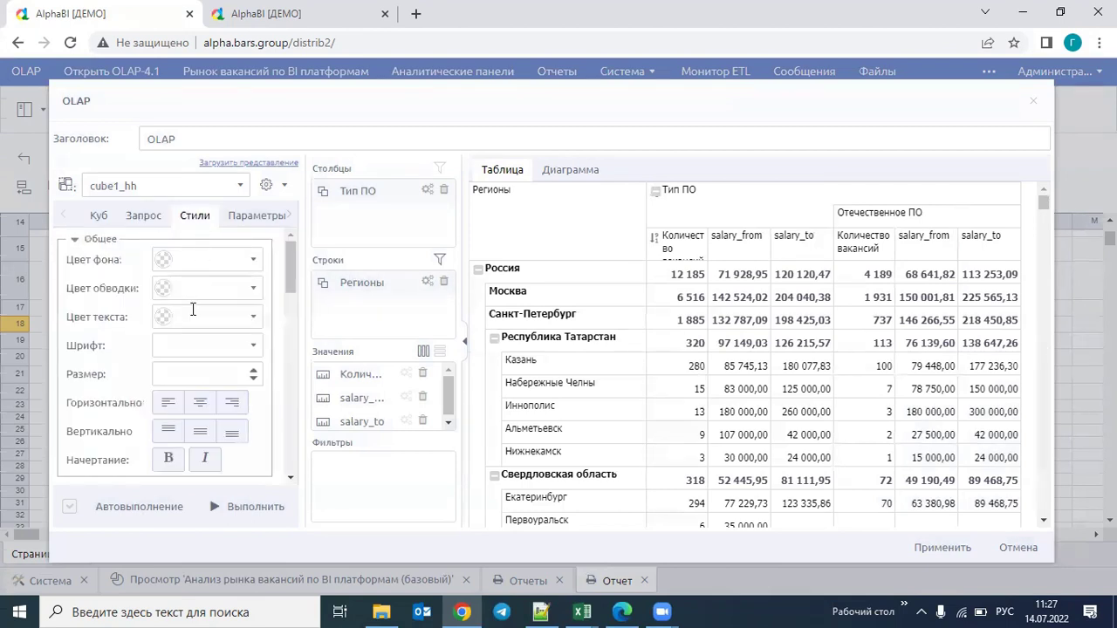
{"action": "left_click", "coordinate": [210, 289]}
{"action": "left_click", "coordinate": [253, 288]}
{"action": "left_click", "coordinate": [181, 506]}
{"action": "left_click", "coordinate": [176, 509]}
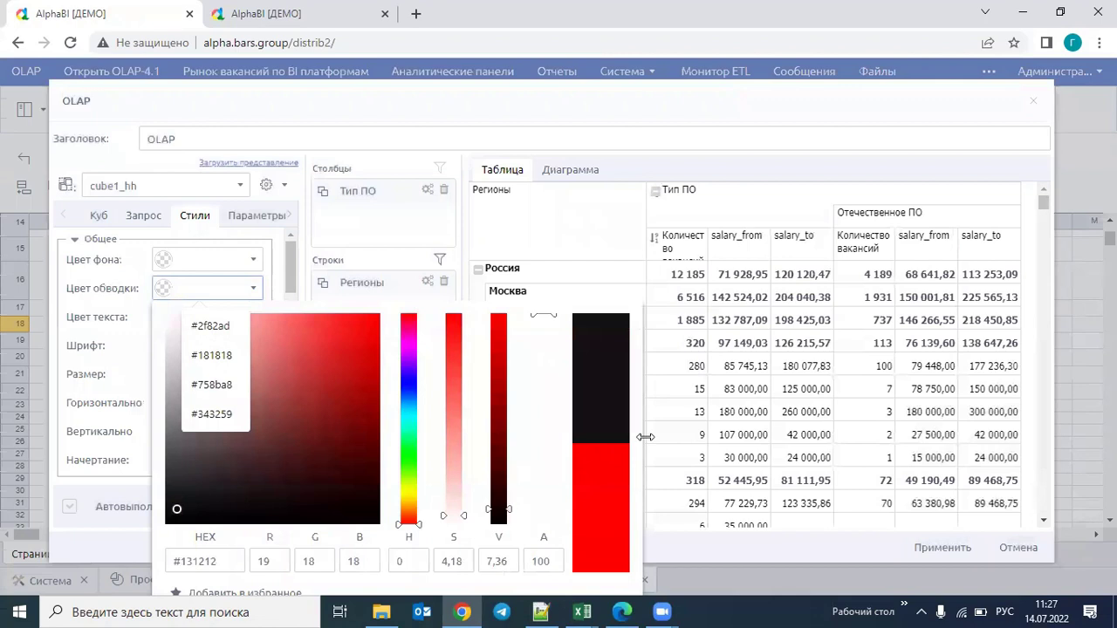
{"action": "key", "text": "ctrl+minus"}
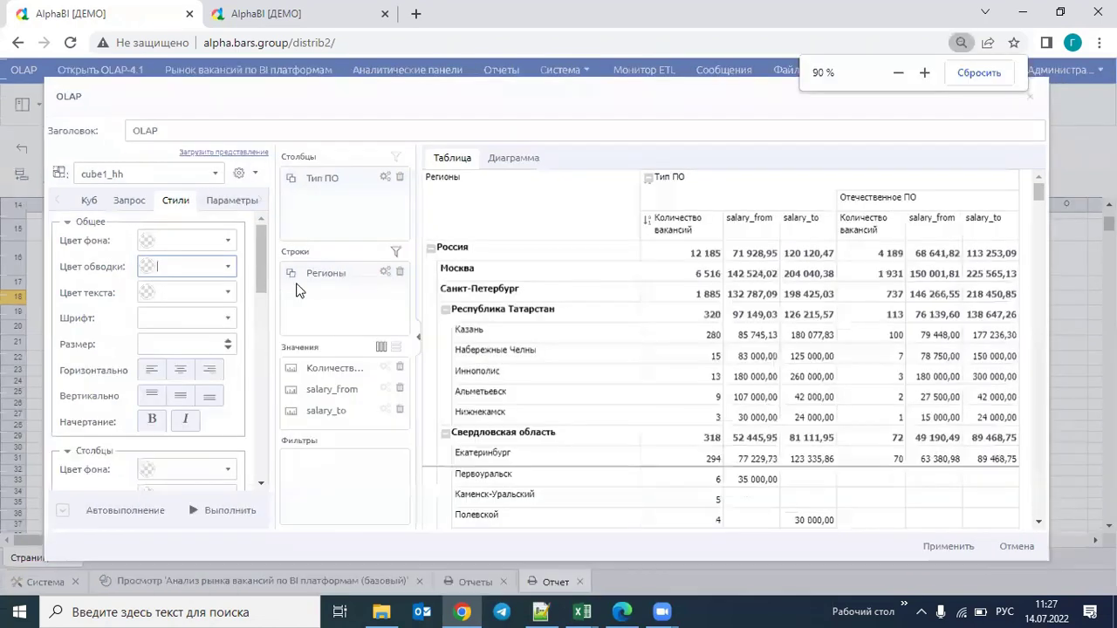
{"action": "left_click", "coordinate": [219, 267]}
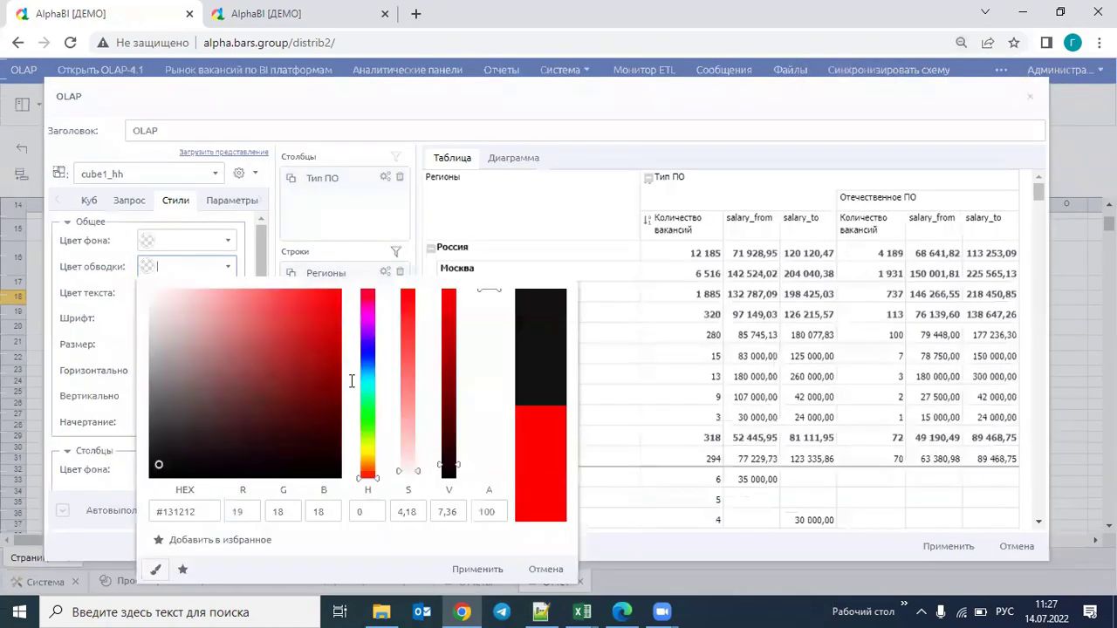
{"action": "left_click", "coordinate": [486, 568]}
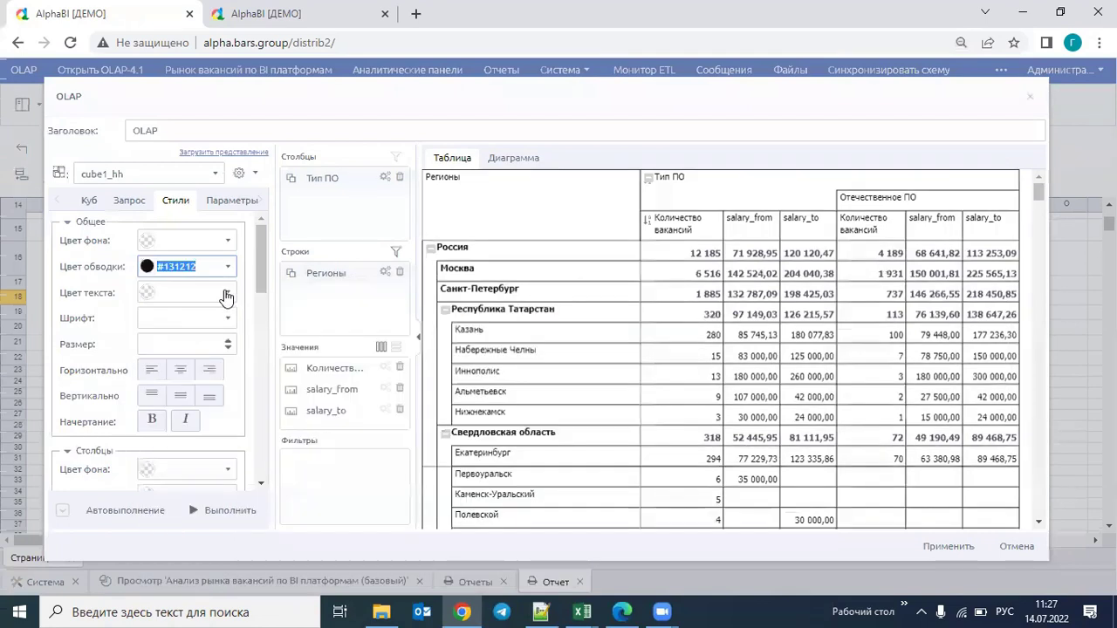
Set the table font to Times New Roman size 10 and show the export parameters.
{"action": "left_click", "coordinate": [229, 319]}
{"action": "left_click", "coordinate": [196, 391]}
{"action": "left_click", "coordinate": [206, 344]}
{"action": "left_click", "coordinate": [177, 468]}
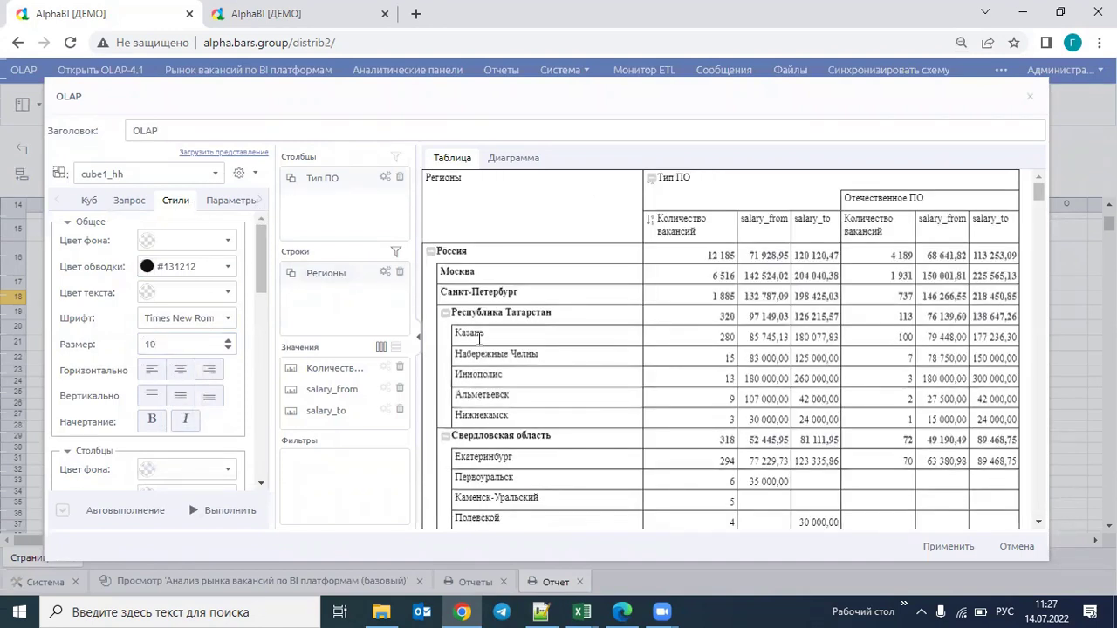
{"action": "left_click", "coordinate": [234, 206]}
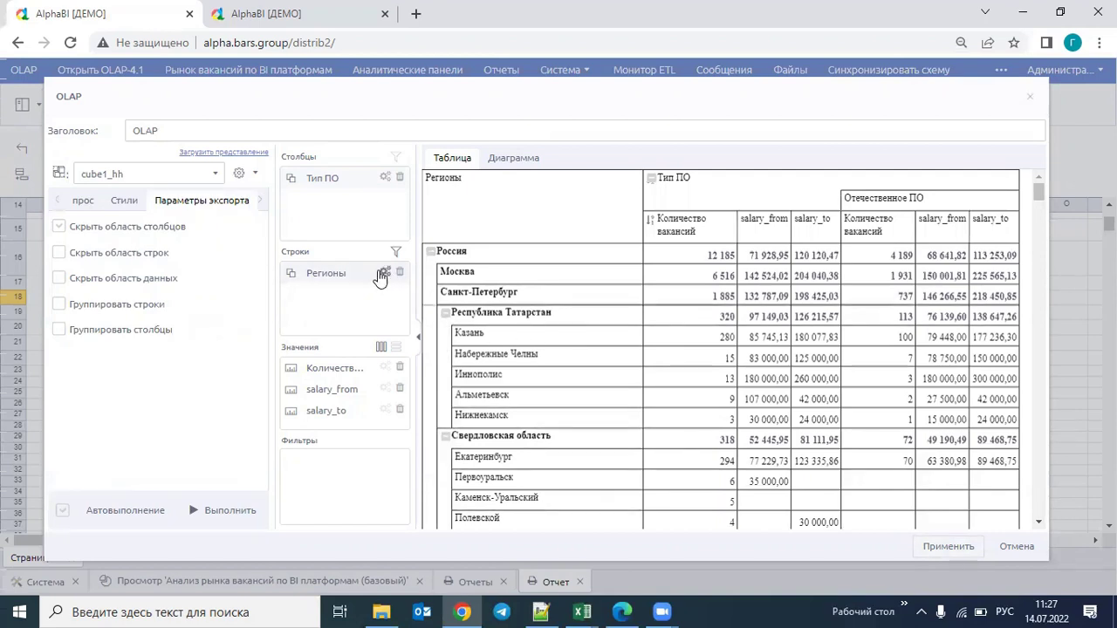
Extend the Регионы row formula with a copied expression changed to Ascendants( ${Регион}).
{"action": "left_click", "coordinate": [385, 272]}
{"action": "left_click", "coordinate": [639, 161]}
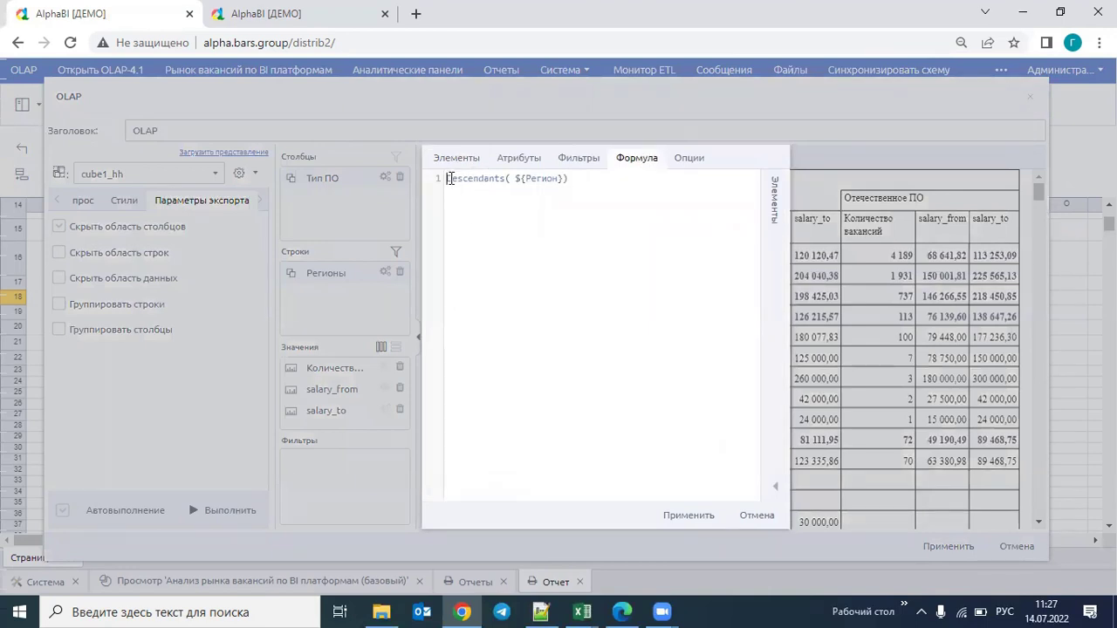
{"action": "type", "text": "{"}
{"action": "key", "text": "BackSpace"}
{"action": "key", "text": "alt+shift"}
{"action": "type", "text": "{"}
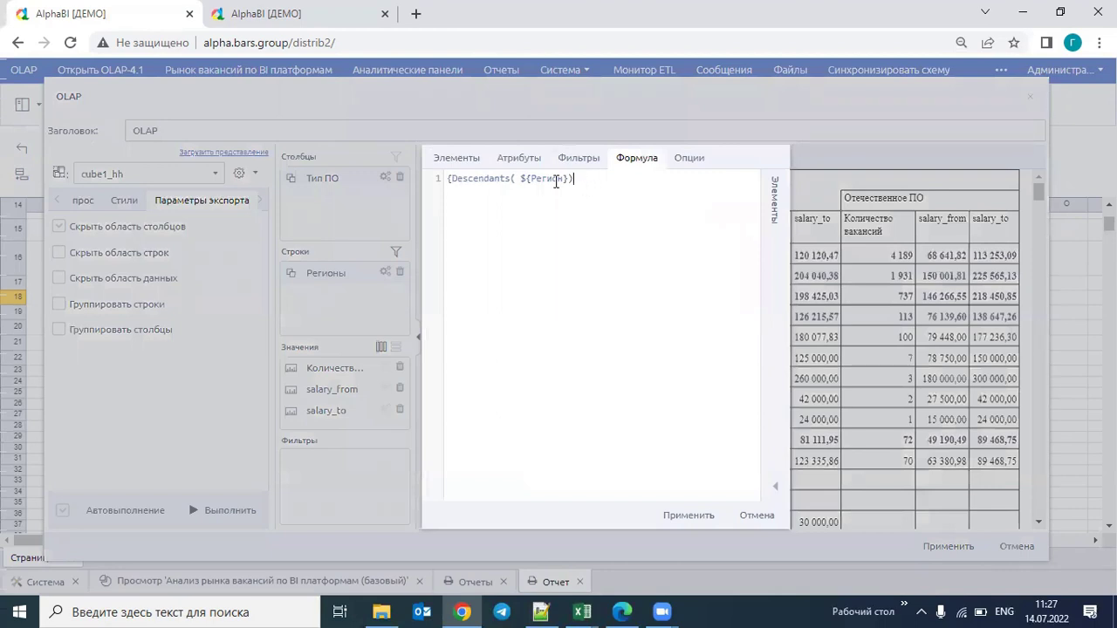
{"action": "left_click_drag", "start_coordinate": [573, 179], "coordinate": [457, 176]}
{"action": "key", "text": "ctrl+c"}
{"action": "left_click", "coordinate": [589, 186]}
{"action": "key", "text": "ctrl+v"}
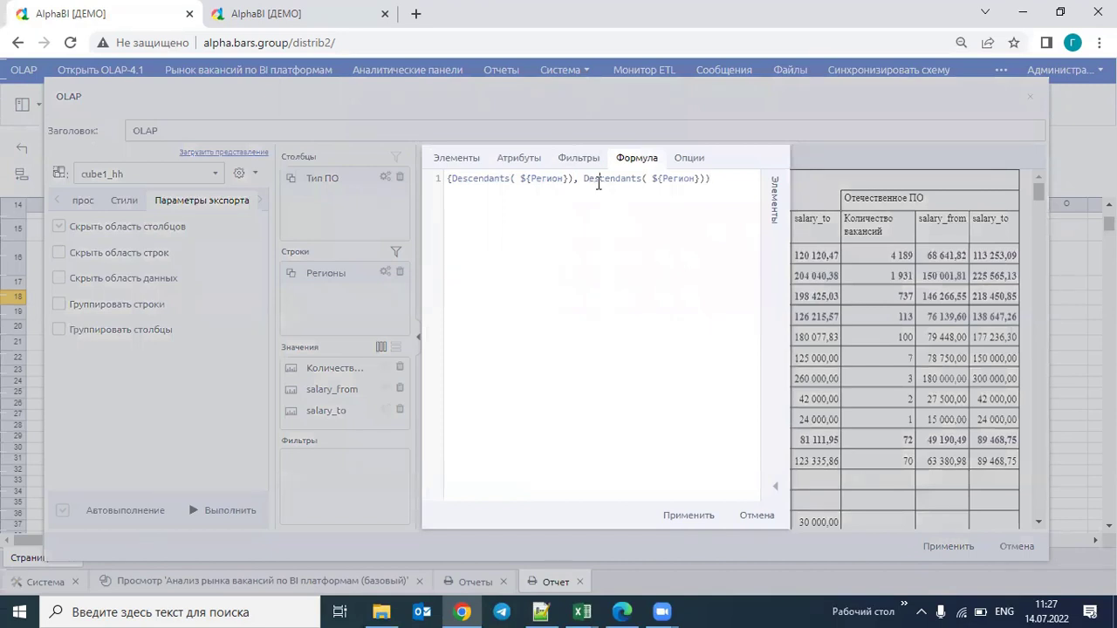
{"action": "type", "text": "A"}
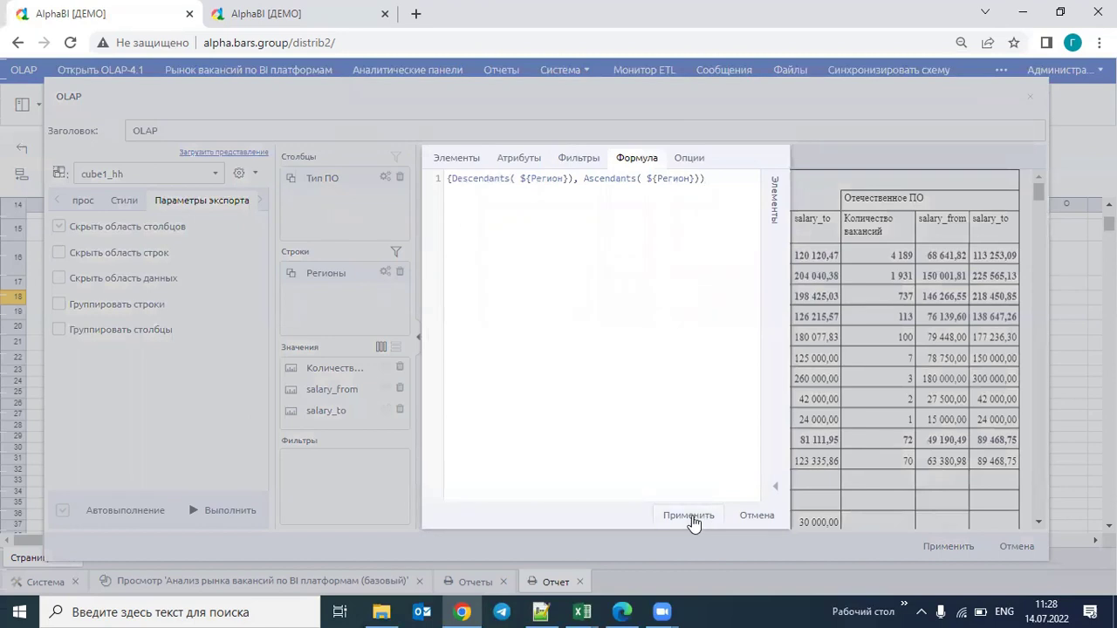
{"action": "left_click", "coordinate": [692, 518]}
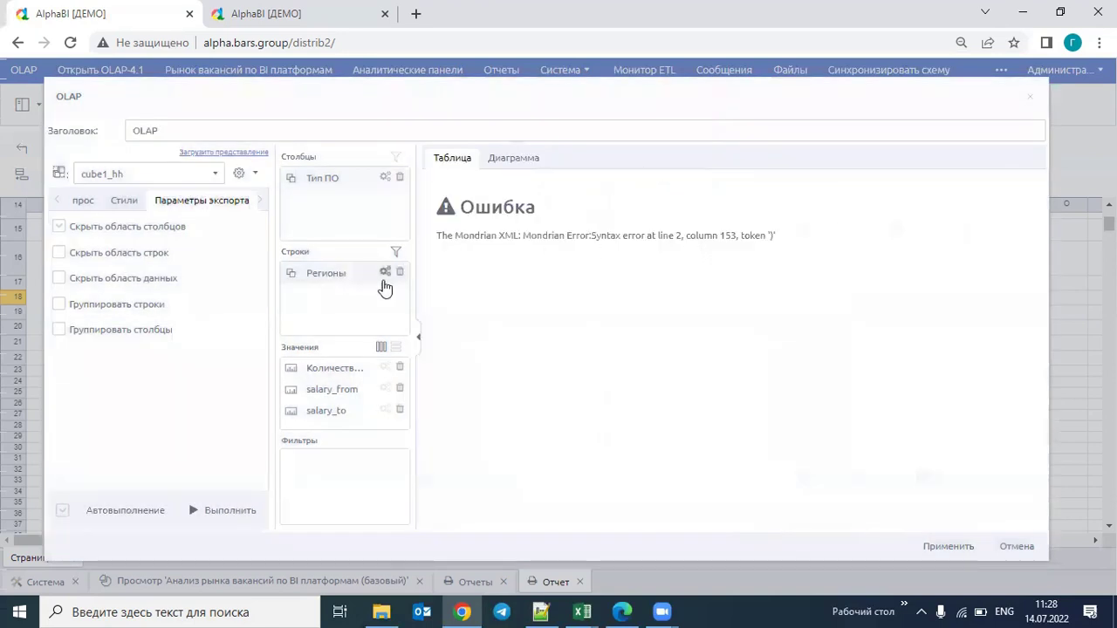
Reapply the revised row formula and apply the OLAP table settings to the report.
{"action": "left_click", "coordinate": [385, 271]}
{"action": "left_click", "coordinate": [638, 163]}
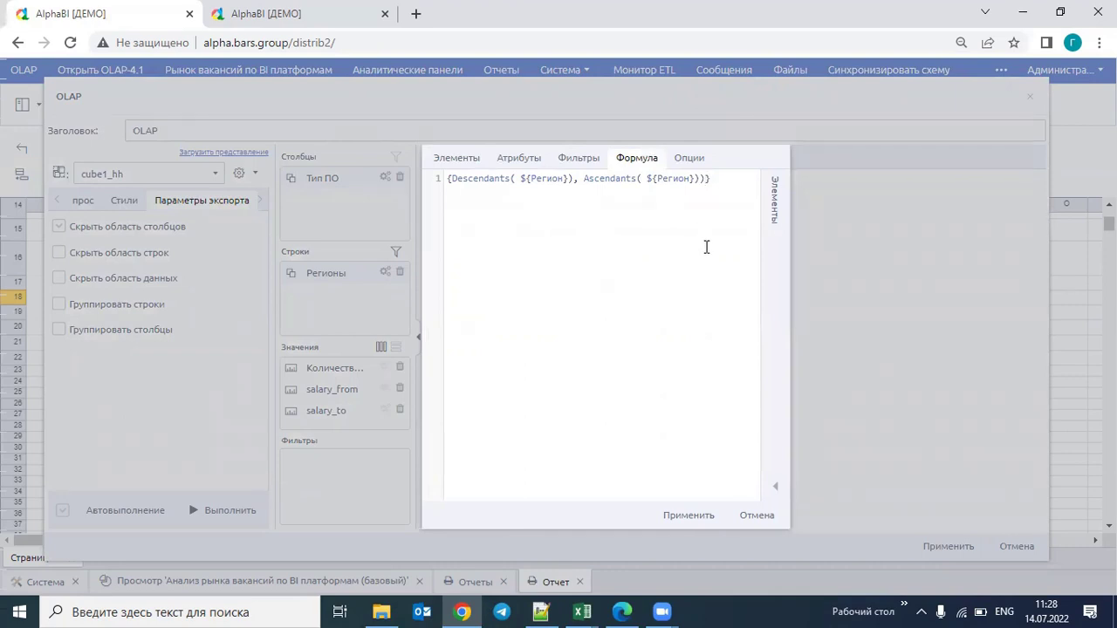
{"action": "left_click", "coordinate": [686, 517]}
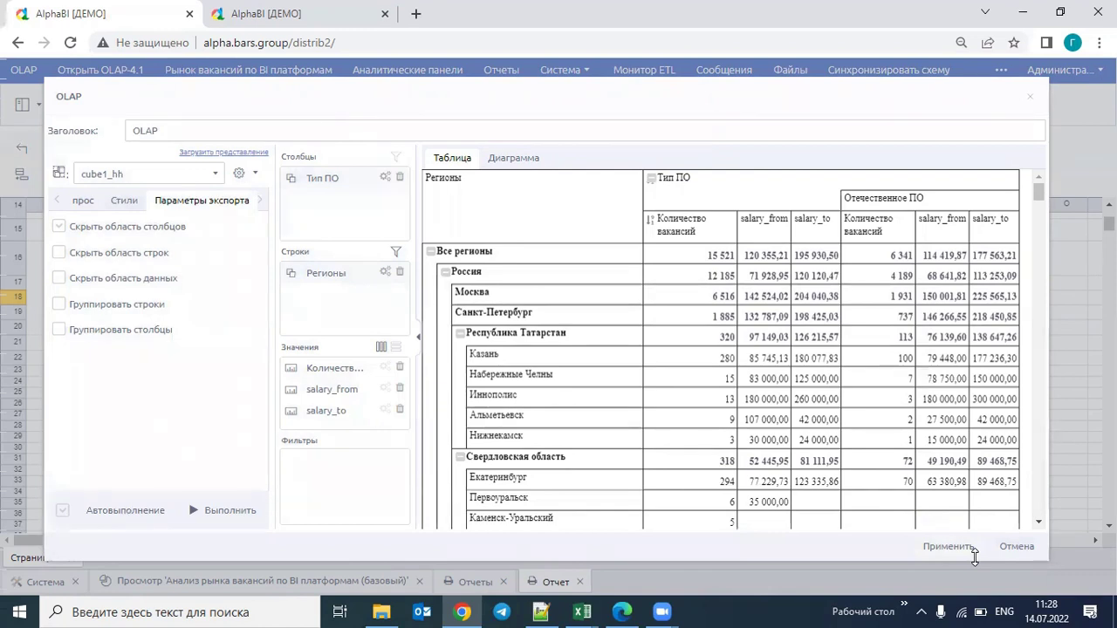
{"action": "left_click", "coordinate": [973, 555]}
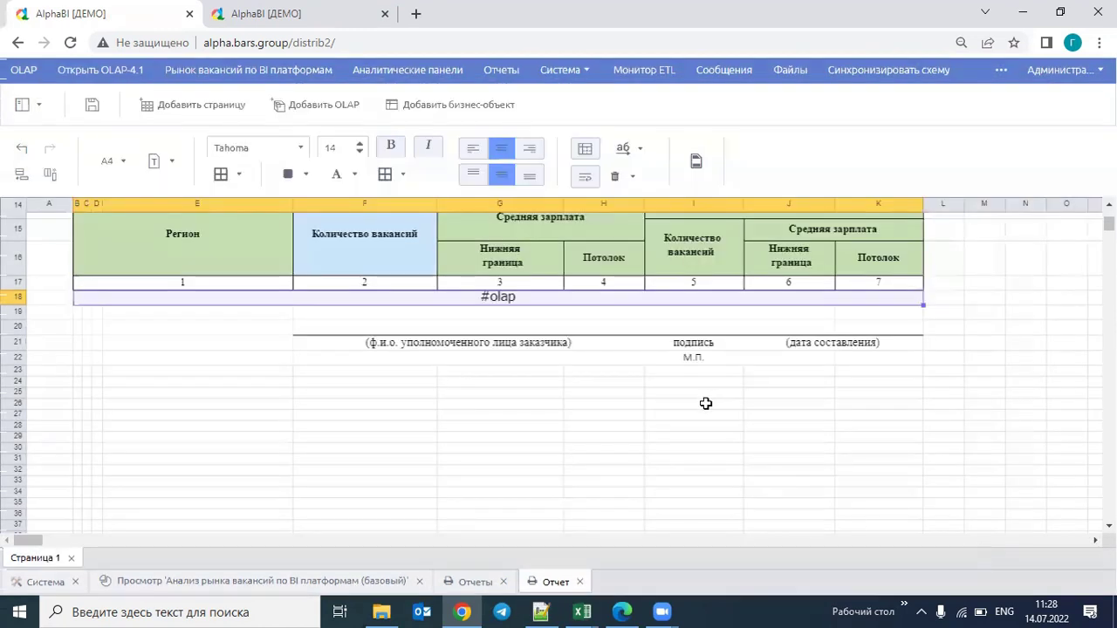
Generate a report preview for region Все регионы › Россия.
{"action": "left_click", "coordinate": [38, 106]}
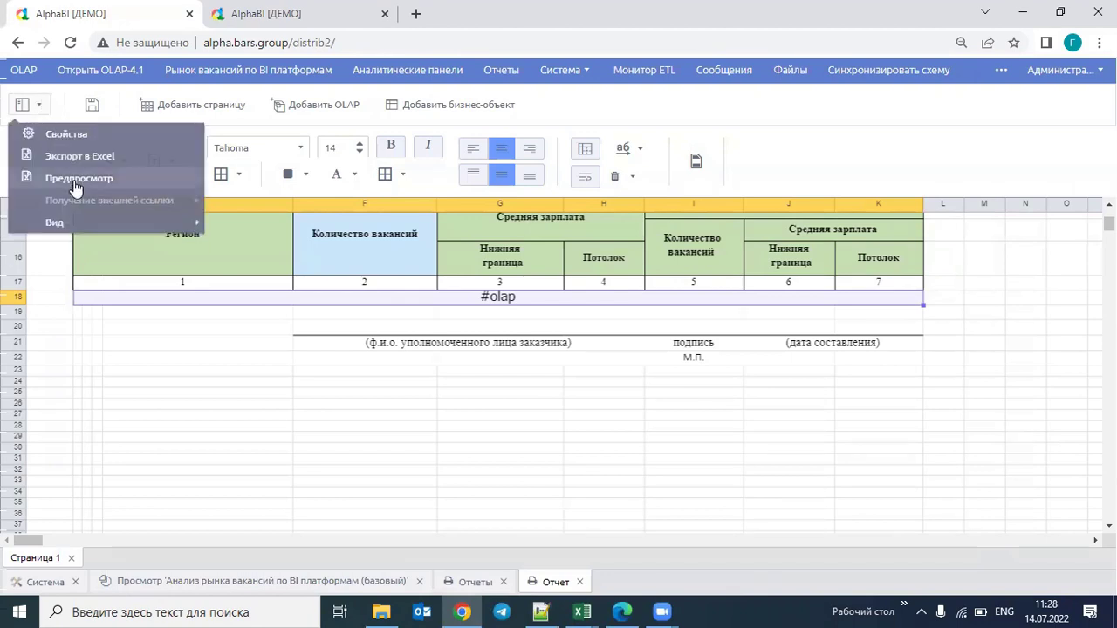
{"action": "mouse_move", "coordinate": [105, 222]}
{"action": "scroll", "coordinate": [341, 323], "scroll_direction": "up", "scroll_amount": 3}
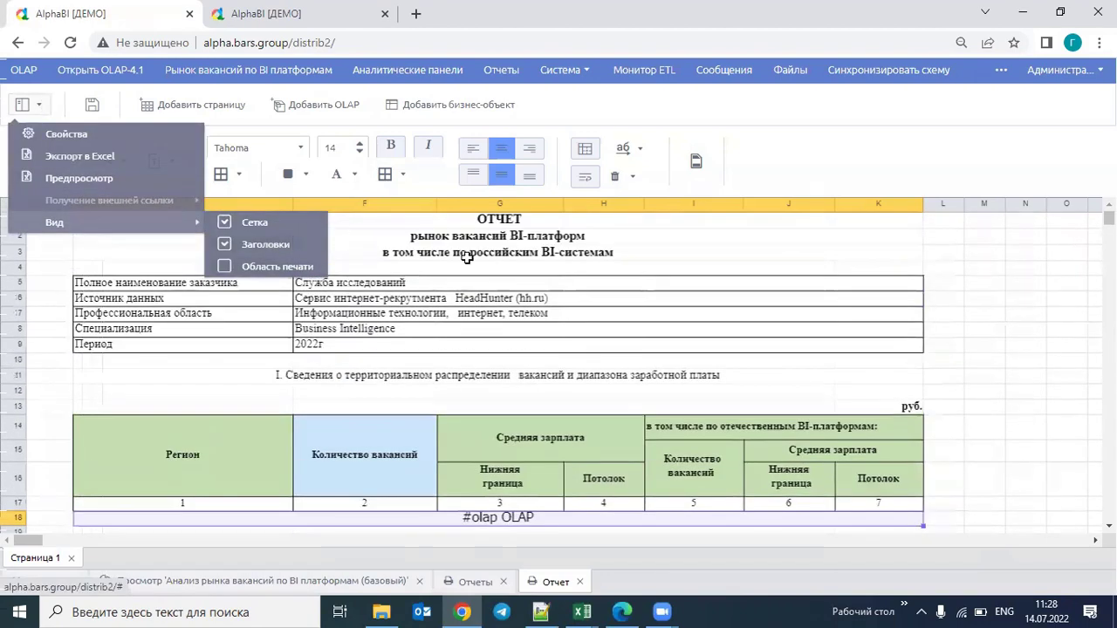
{"action": "scroll", "coordinate": [463, 280], "scroll_direction": "down", "scroll_amount": 2}
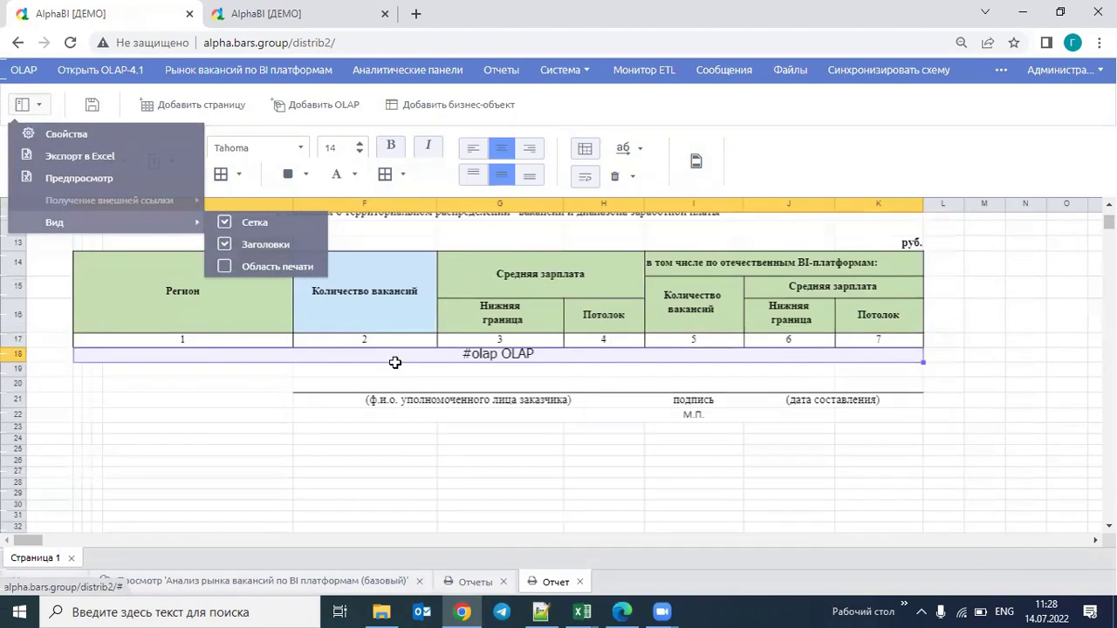
{"action": "left_click", "coordinate": [110, 181]}
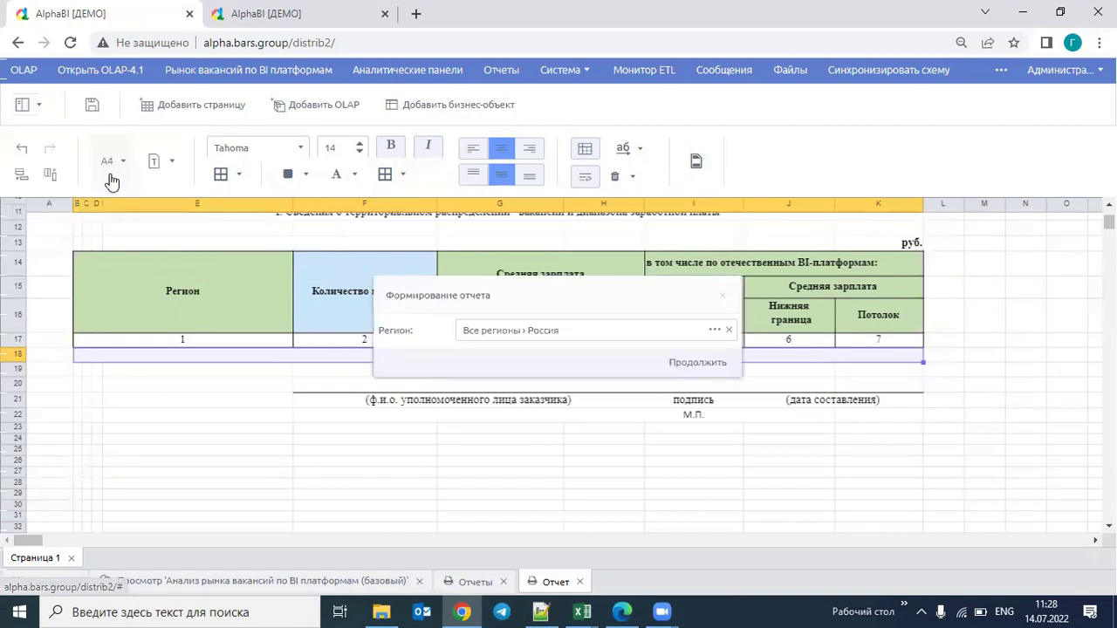
{"action": "left_click", "coordinate": [700, 364]}
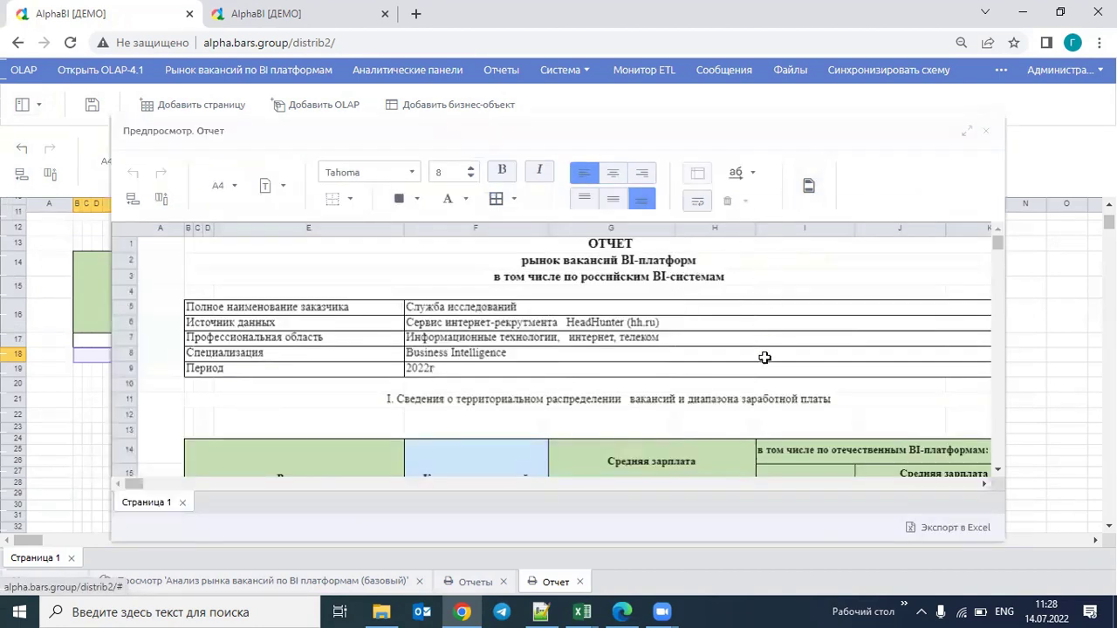
Review the previewed vacancy table and export it to Excel as Отчет (1).xlsx.
{"action": "scroll", "coordinate": [698, 282], "scroll_direction": "down", "scroll_amount": 3}
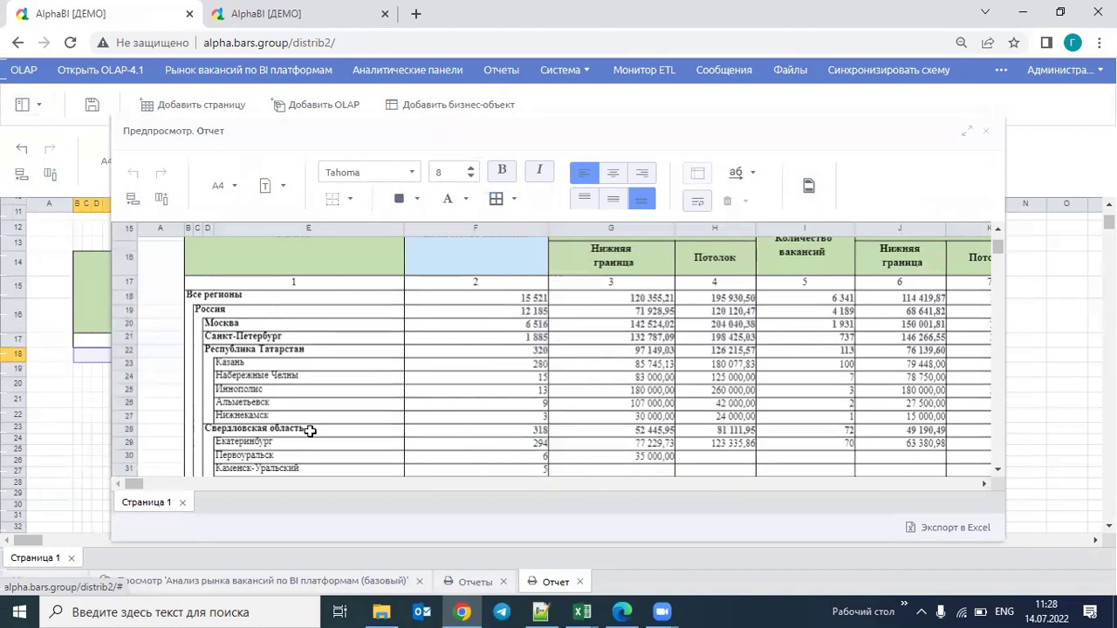
{"action": "scroll", "coordinate": [428, 392], "scroll_direction": "down", "scroll_amount": 5}
{"action": "scroll", "coordinate": [428, 392], "scroll_direction": "down", "scroll_amount": 5}
{"action": "scroll", "coordinate": [428, 392], "scroll_direction": "down", "scroll_amount": 5}
{"action": "scroll", "coordinate": [427, 392], "scroll_direction": "up", "scroll_amount": 5}
{"action": "scroll", "coordinate": [433, 392], "scroll_direction": "up", "scroll_amount": 5}
{"action": "scroll", "coordinate": [446, 392], "scroll_direction": "up", "scroll_amount": 5}
{"action": "scroll", "coordinate": [468, 389], "scroll_direction": "up", "scroll_amount": 5}
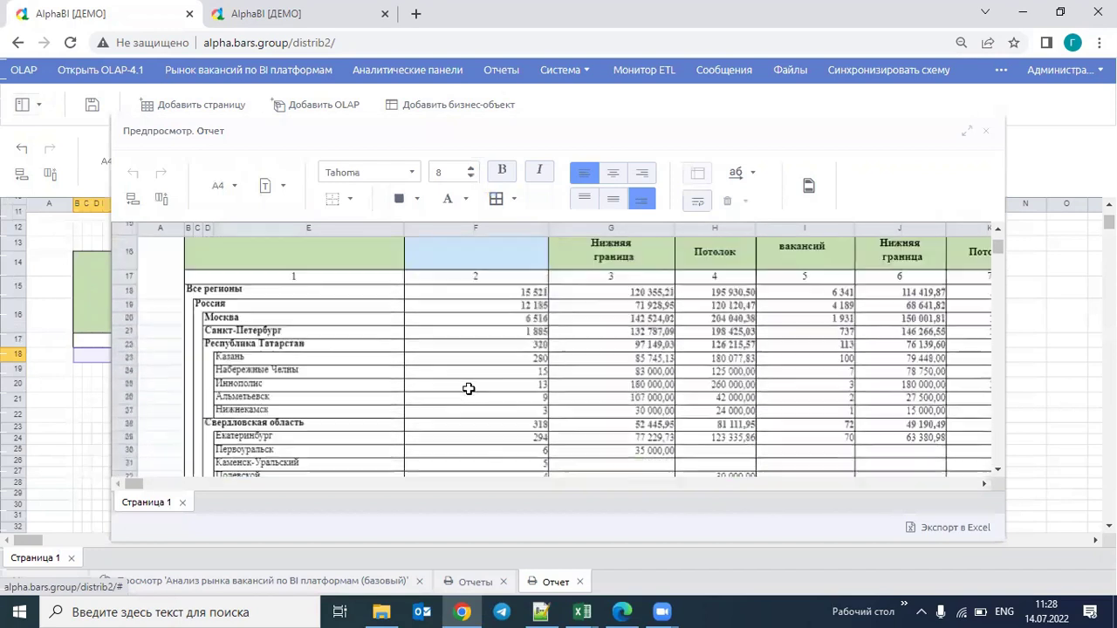
{"action": "scroll", "coordinate": [469, 388], "scroll_direction": "up", "scroll_amount": 5}
{"action": "scroll", "coordinate": [464, 369], "scroll_direction": "down", "scroll_amount": 3}
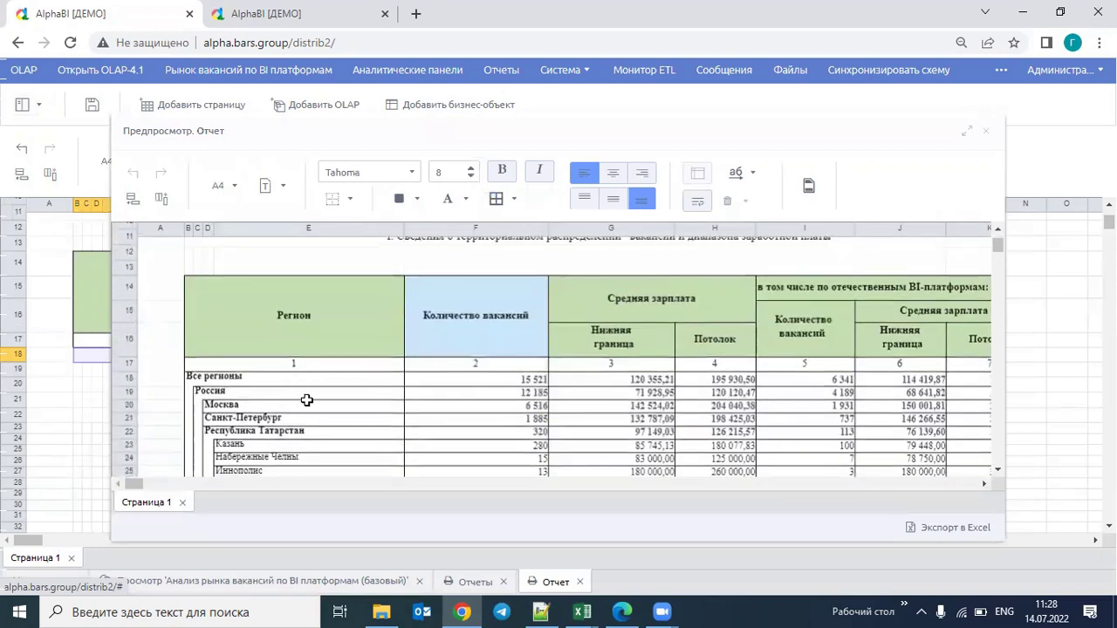
{"action": "scroll", "coordinate": [306, 399], "scroll_direction": "down", "scroll_amount": 2}
{"action": "scroll", "coordinate": [332, 436], "scroll_direction": "down", "scroll_amount": 3}
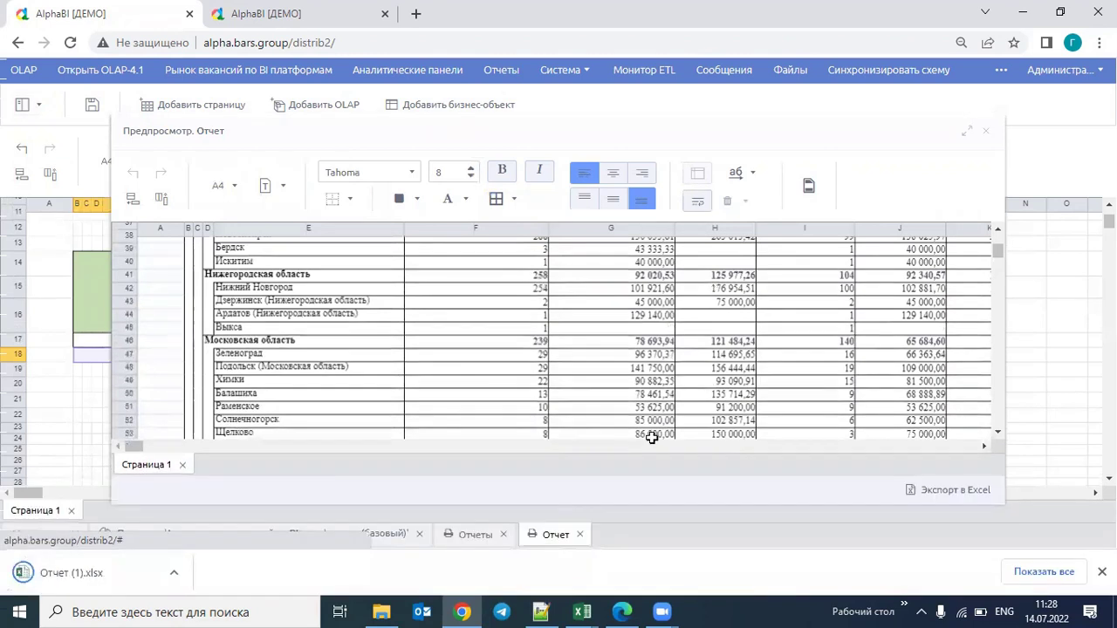
{"action": "left_click", "coordinate": [80, 574]}
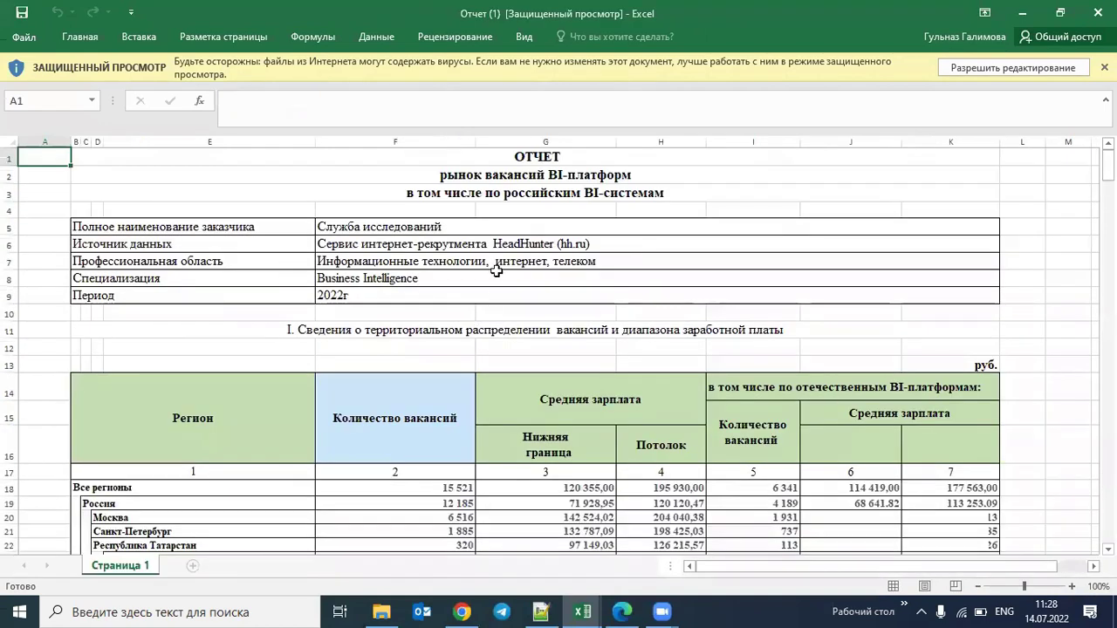
Scroll through the exported Отчет (1) workbook in Excel, then minimize it.
{"action": "scroll", "coordinate": [517, 286], "scroll_direction": "down", "scroll_amount": 3}
{"action": "scroll", "coordinate": [518, 286], "scroll_direction": "down", "scroll_amount": 3}
{"action": "scroll", "coordinate": [518, 287], "scroll_direction": "down", "scroll_amount": 4}
{"action": "scroll", "coordinate": [530, 299], "scroll_direction": "up", "scroll_amount": 3}
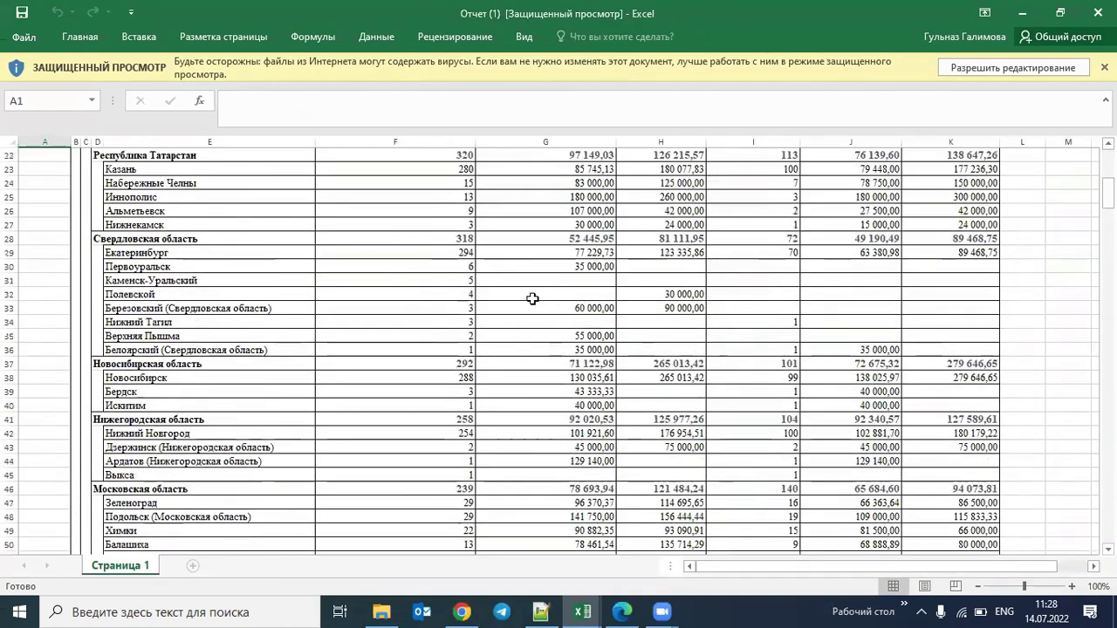
{"action": "scroll", "coordinate": [530, 299], "scroll_direction": "up", "scroll_amount": 7}
{"action": "scroll", "coordinate": [455, 260], "scroll_direction": "up", "scroll_amount": 1}
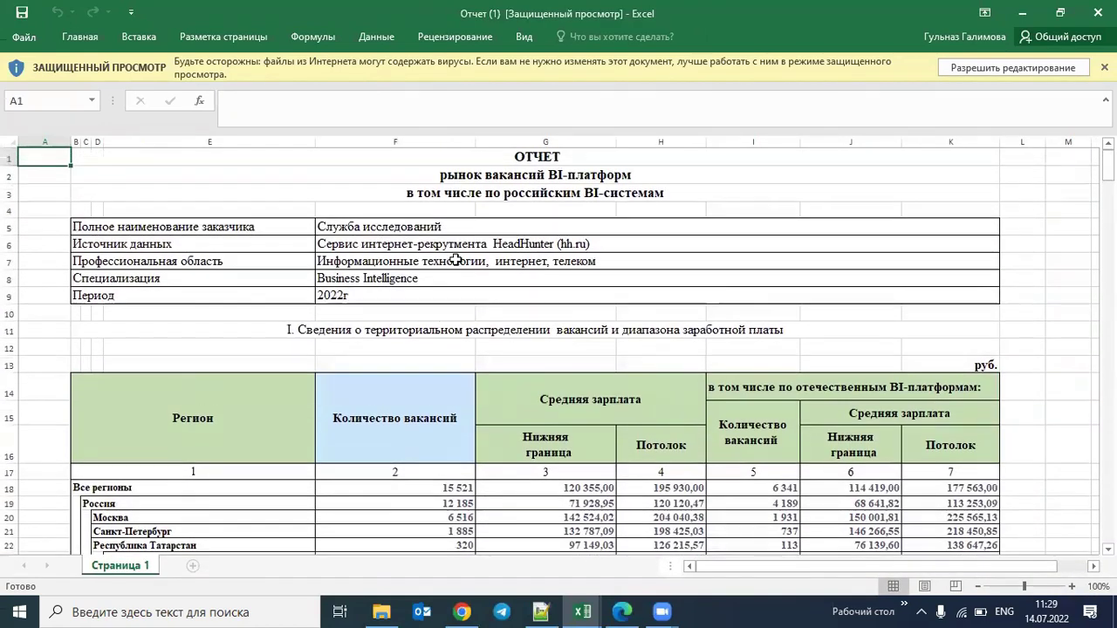
{"action": "left_click", "coordinate": [1025, 14]}
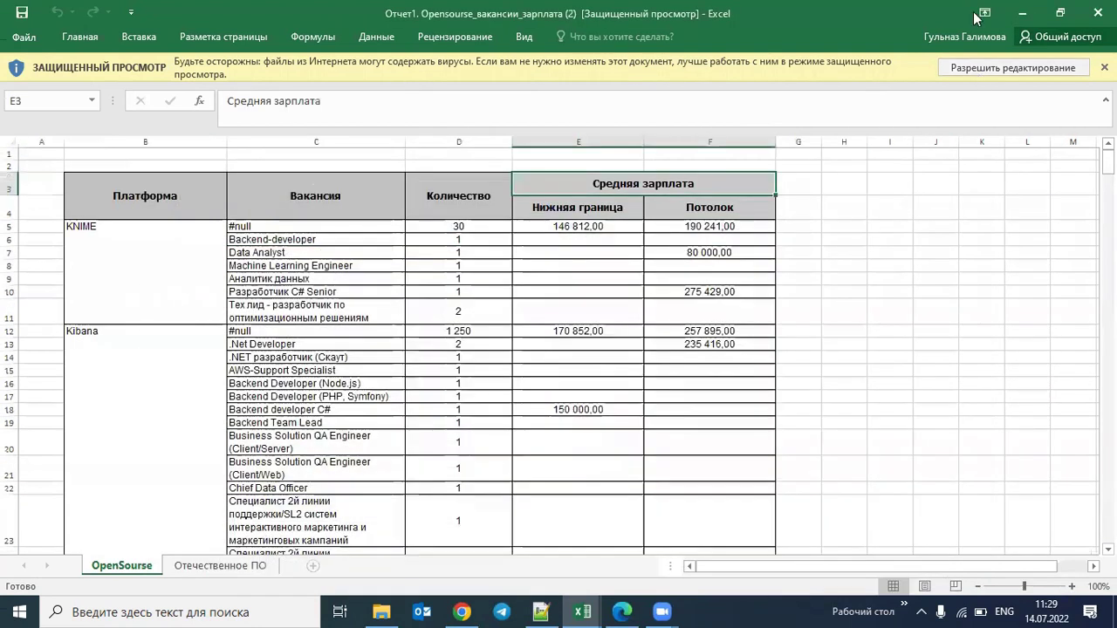
Close the report preview and set the page orientation to Книжная (portrait).
{"action": "left_click", "coordinate": [1022, 12]}
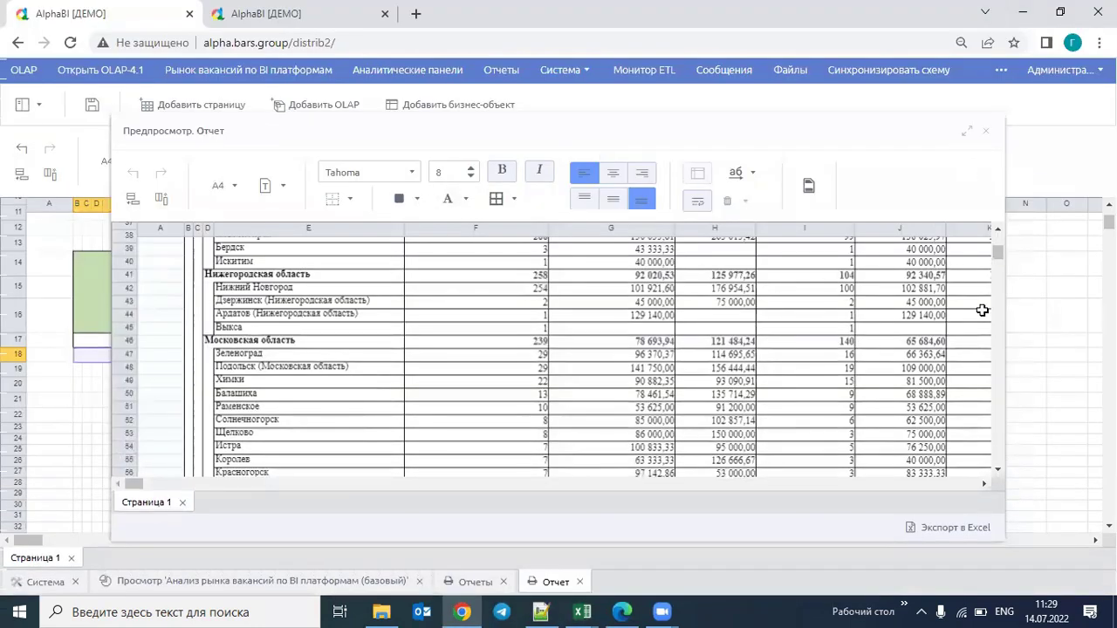
{"action": "left_click", "coordinate": [986, 132]}
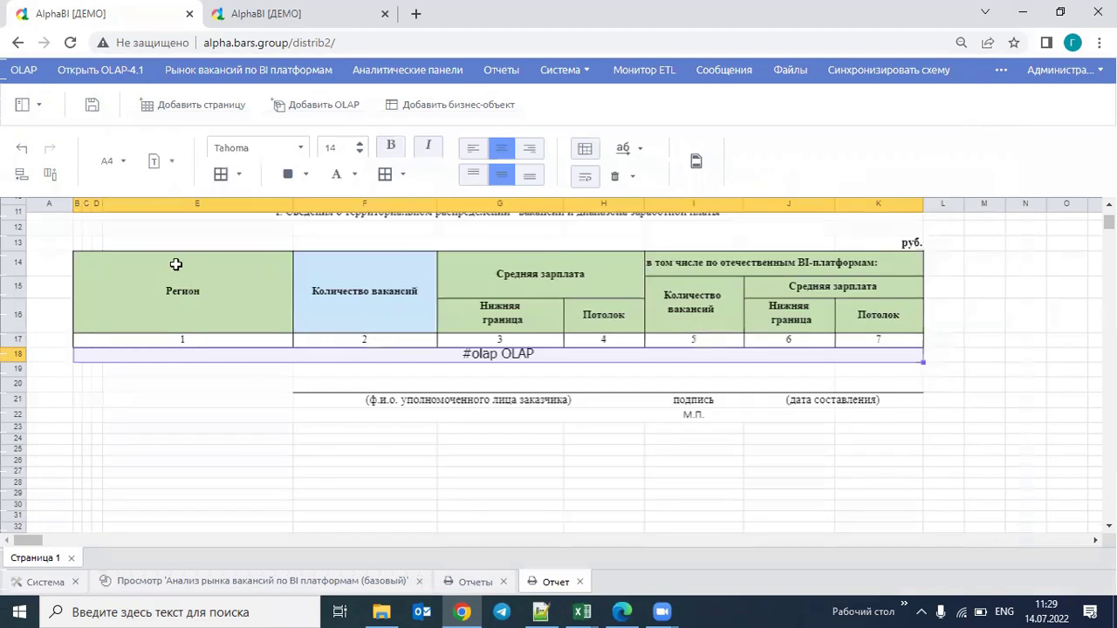
{"action": "left_click", "coordinate": [218, 230]}
{"action": "left_click", "coordinate": [164, 162]}
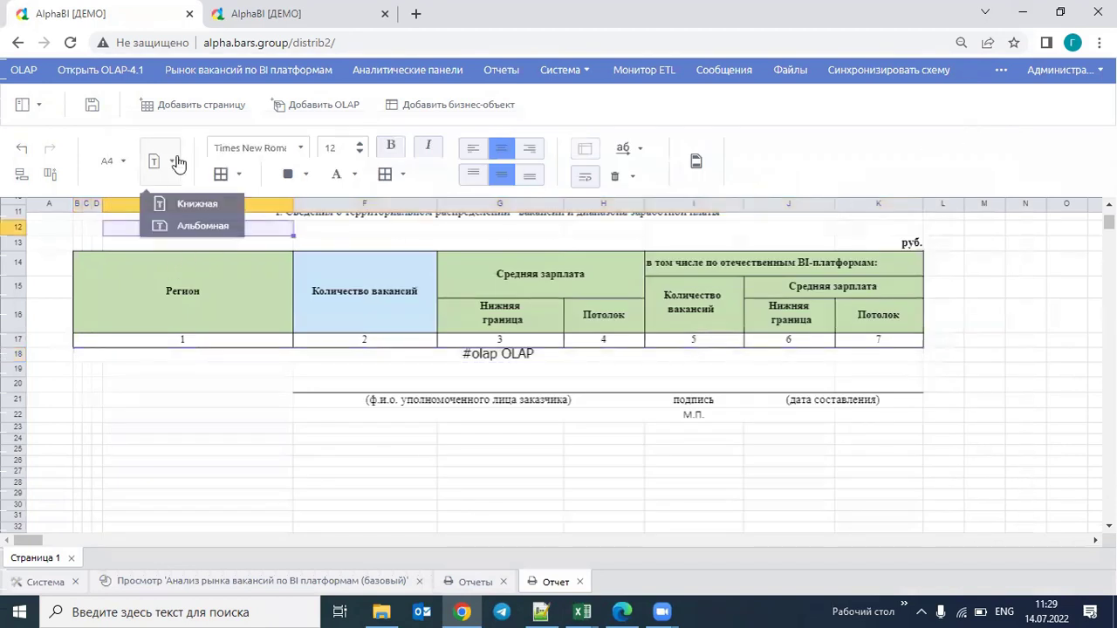
{"action": "left_click", "coordinate": [177, 210]}
Check the merged #olap row in the template, then go to the Отчеты reports list.
{"action": "left_click", "coordinate": [166, 484]}
{"action": "scroll", "coordinate": [192, 419], "scroll_direction": "up", "scroll_amount": 3}
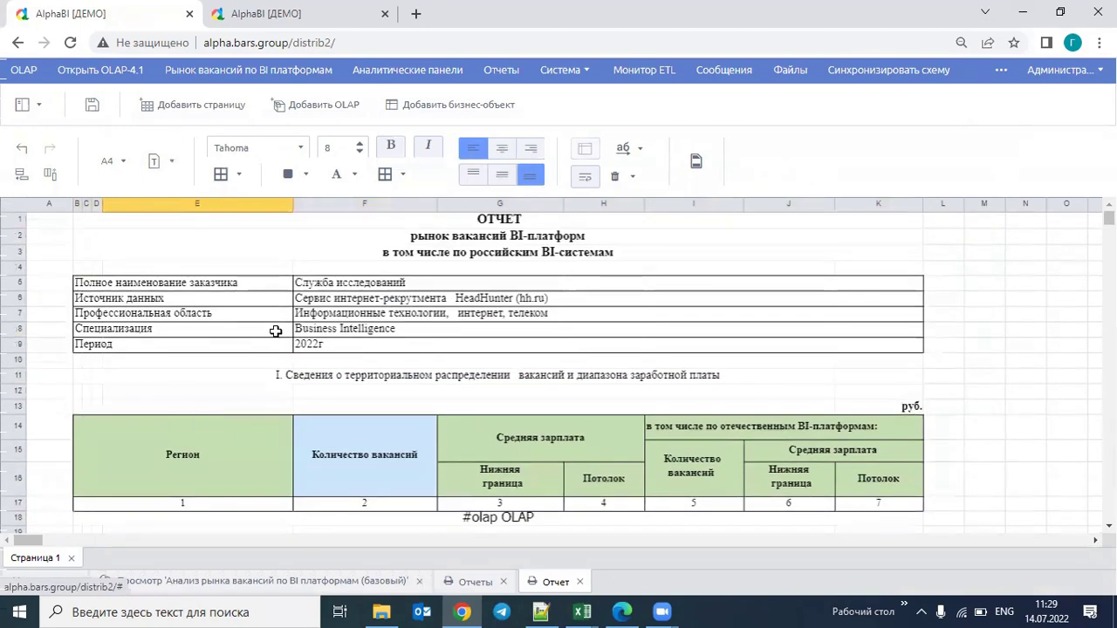
{"action": "scroll", "coordinate": [287, 340], "scroll_direction": "down", "scroll_amount": 2}
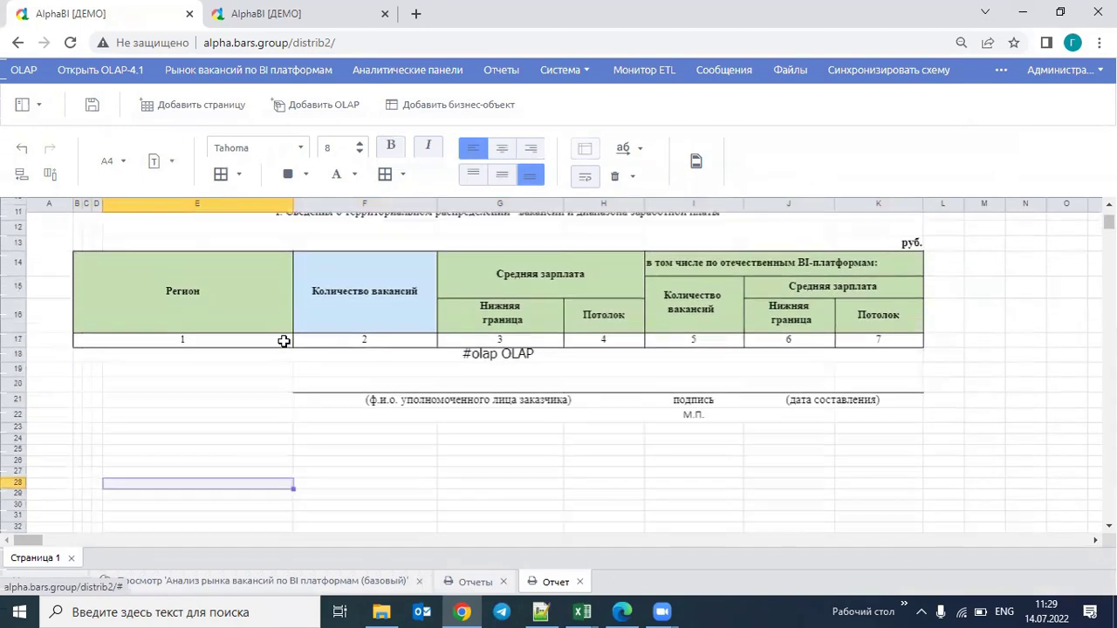
{"action": "left_click", "coordinate": [280, 351]}
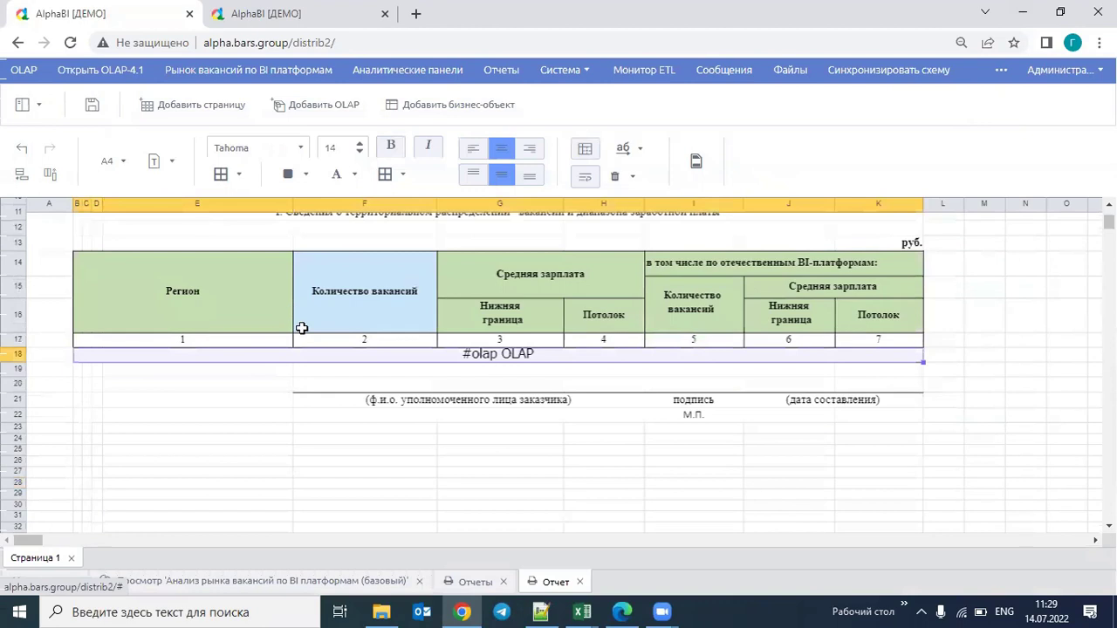
{"action": "left_click", "coordinate": [471, 583]}
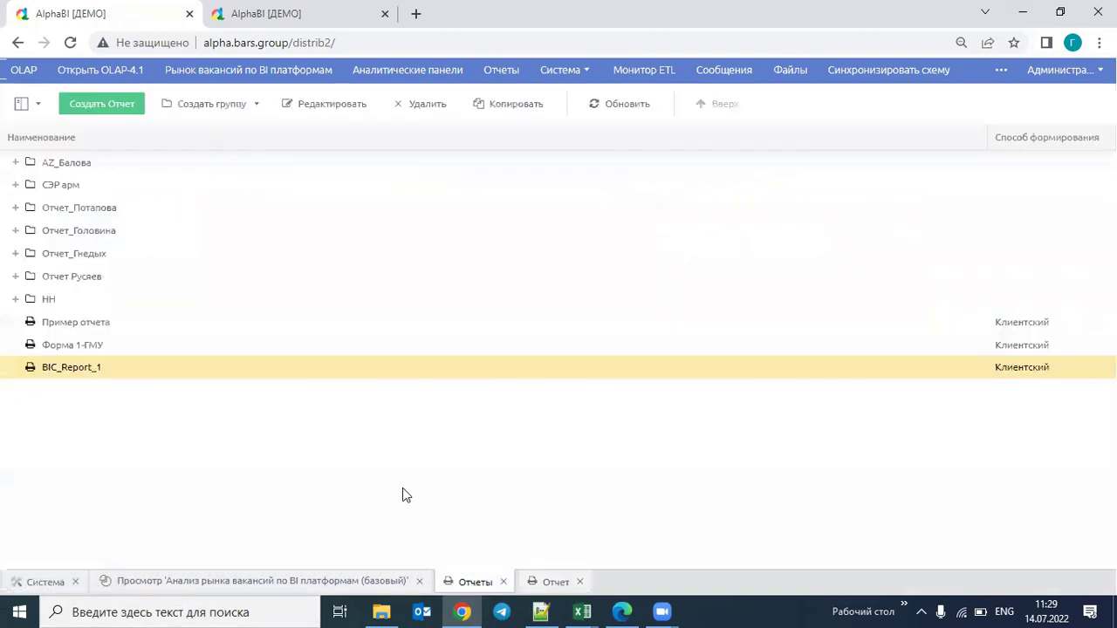
Create another blank Отчет report in Alpha BI, with Excel's open windows shown.
{"action": "left_click", "coordinate": [111, 106]}
{"action": "left_click", "coordinate": [47, 237]}
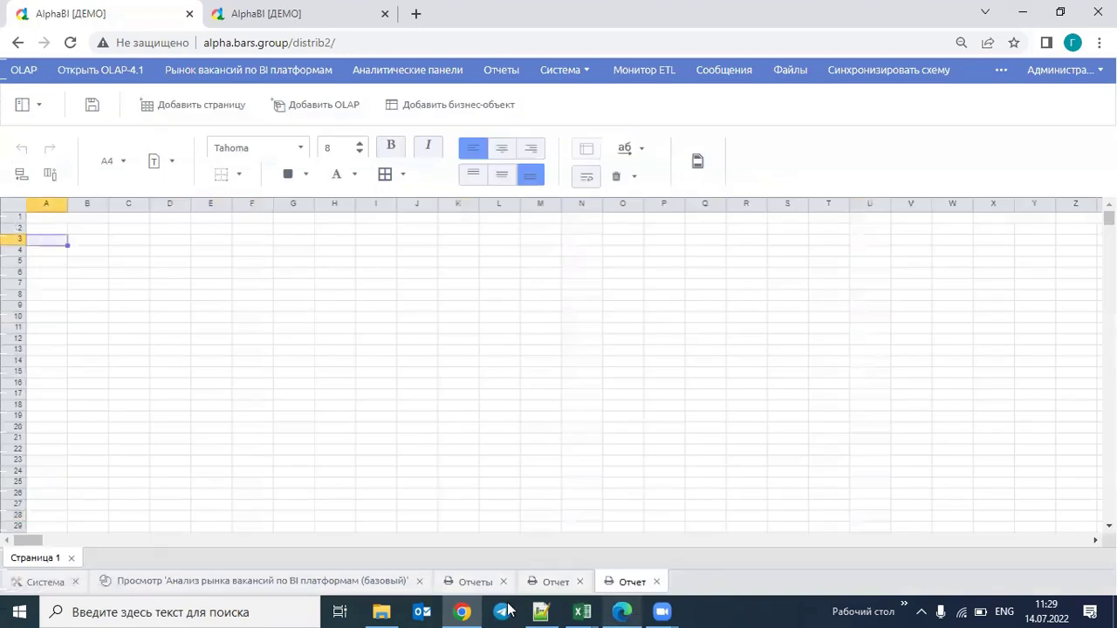
{"action": "left_click", "coordinate": [583, 611]}
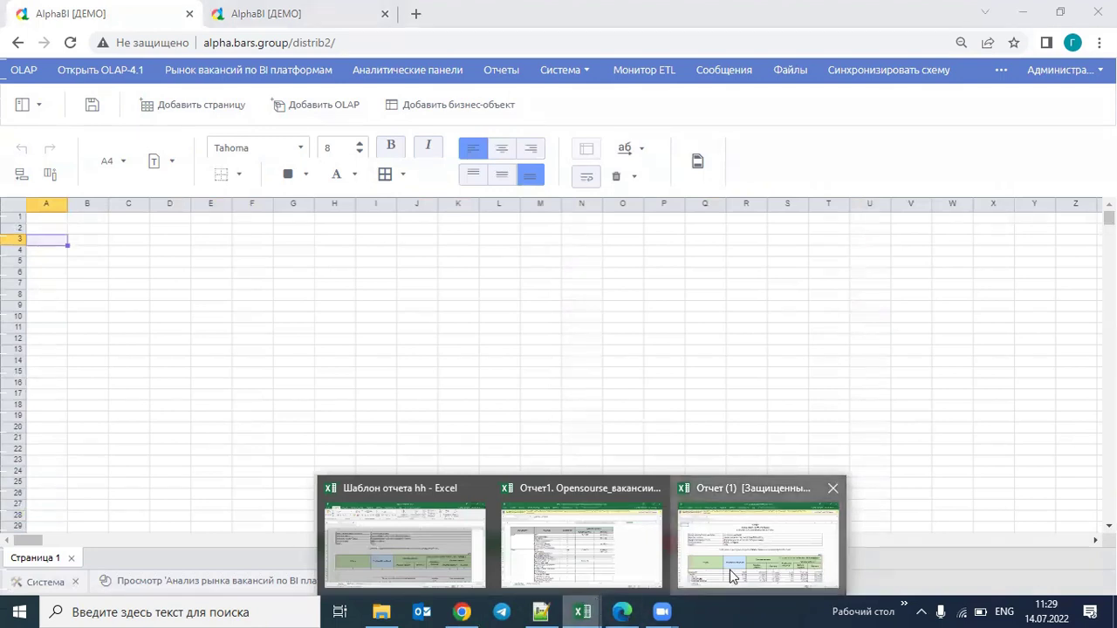
Copy title and header rows 1–4 (A–G) from Шаблон отчета hh's Выгрузка sheet.
{"action": "left_click", "coordinate": [758, 541]}
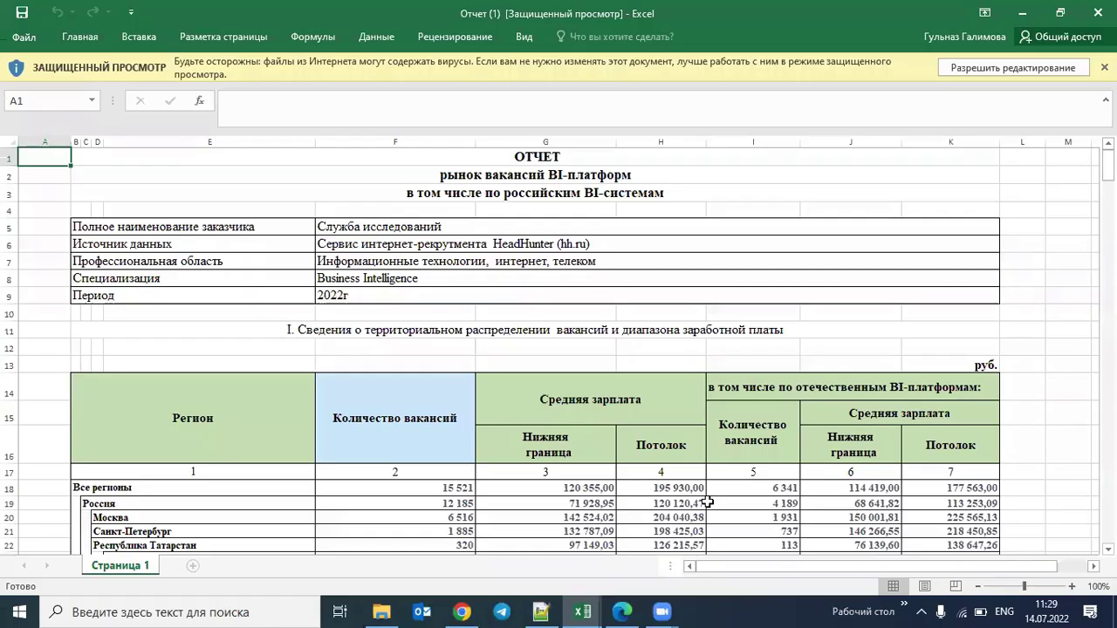
{"action": "mouse_move", "coordinate": [582, 611]}
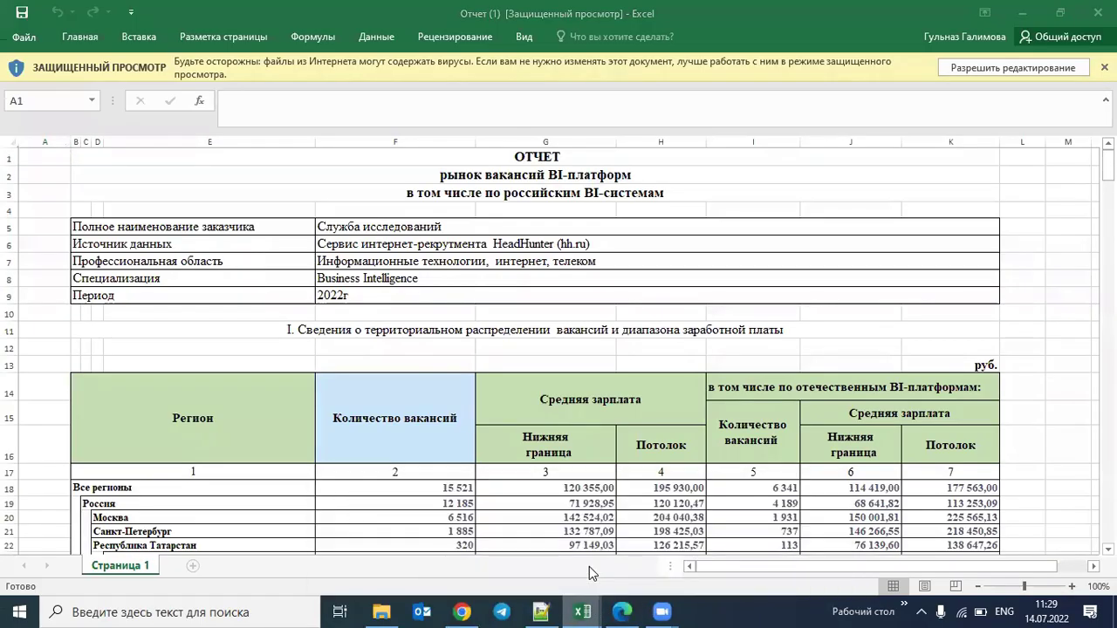
{"action": "key", "text": "alt+Tab"}
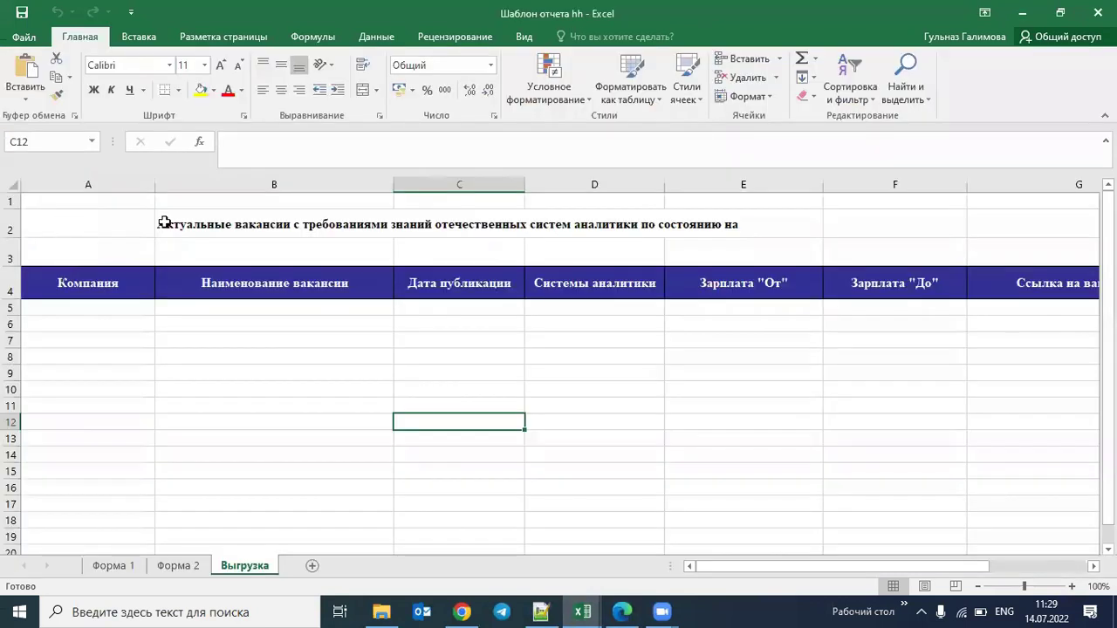
{"action": "left_click_drag", "start_coordinate": [164, 222], "coordinate": [1030, 291]}
{"action": "key", "text": "ctrl+c"}
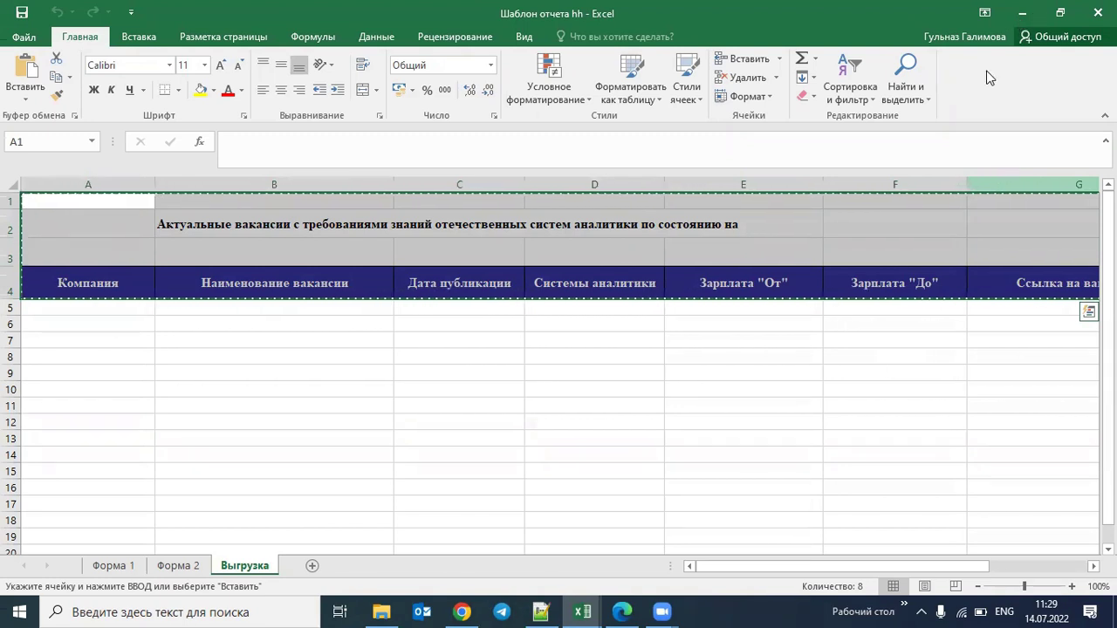
{"action": "left_click", "coordinate": [464, 611]}
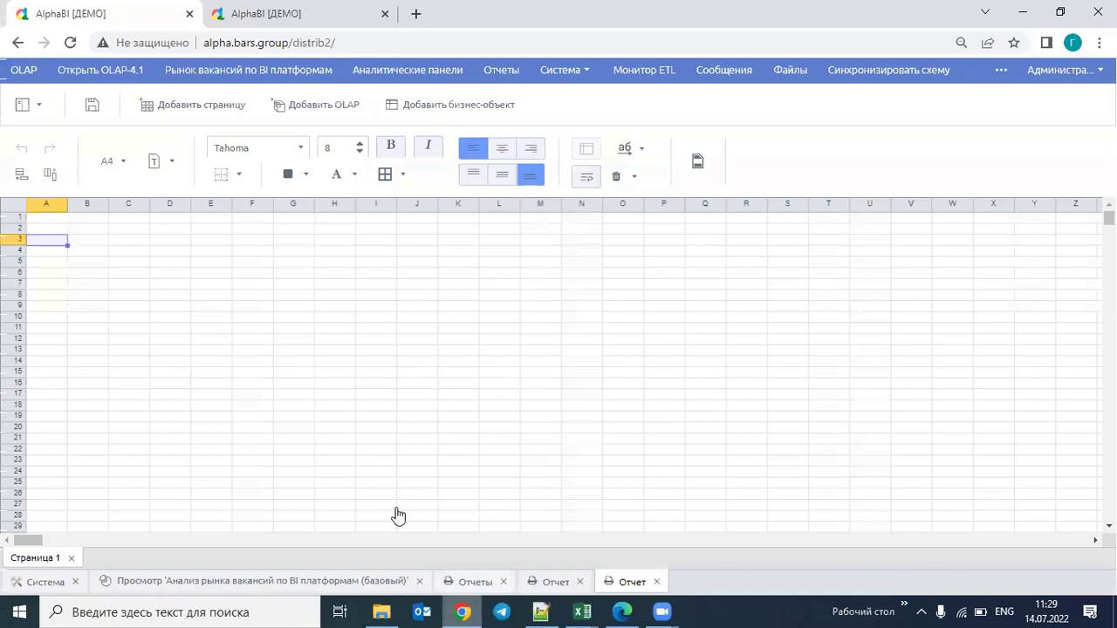
Place the vacancy headers in the new report and mark out row 7 across columns A–G.
{"action": "left_click", "coordinate": [56, 220]}
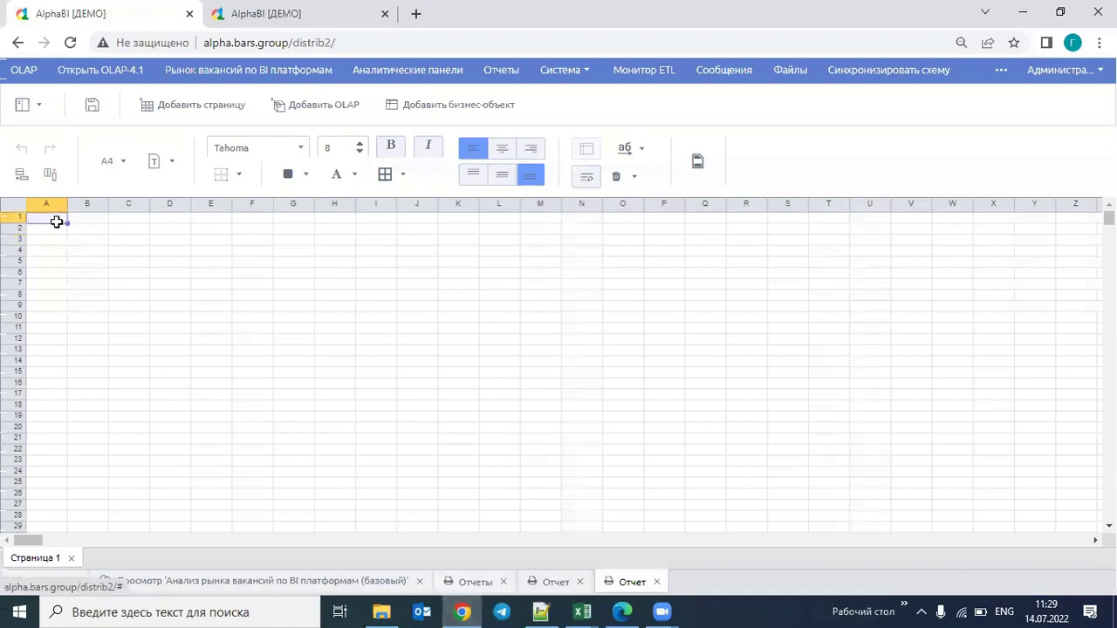
{"action": "left_click", "coordinate": [337, 282]}
{"action": "left_click", "coordinate": [61, 218]}
{"action": "mouse_move", "coordinate": [582, 611]}
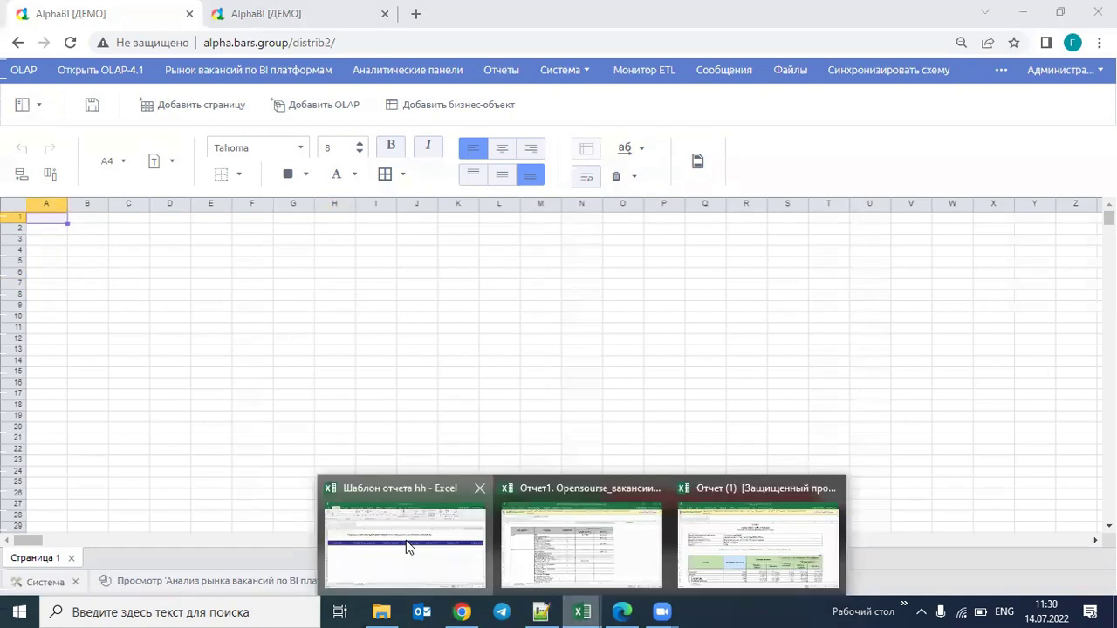
{"action": "left_click", "coordinate": [406, 543]}
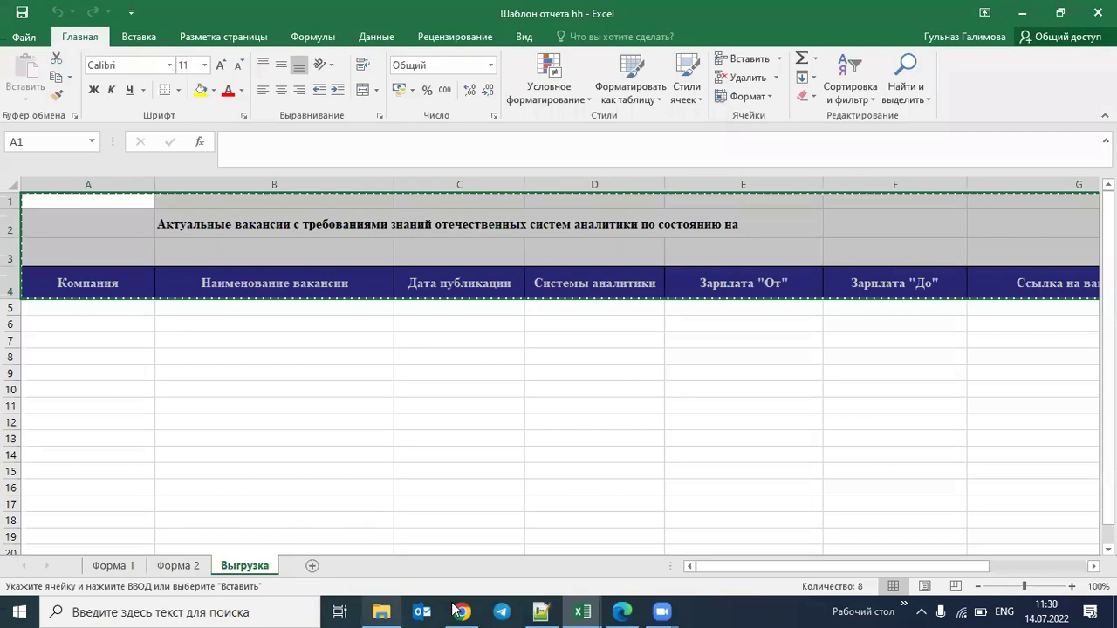
{"action": "key", "text": "alt+Tab"}
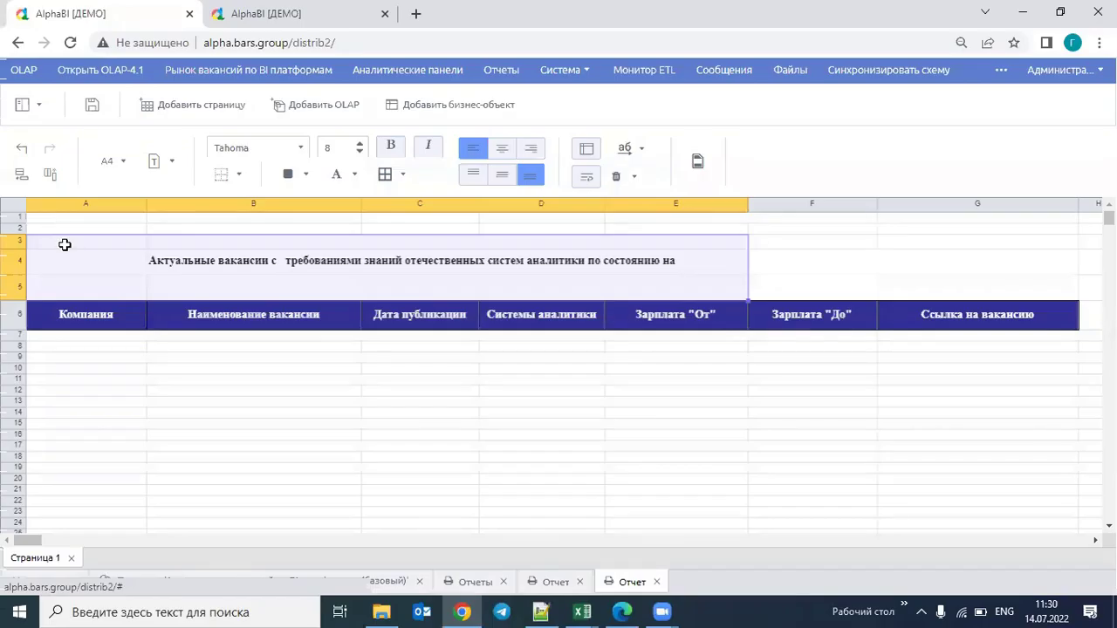
{"action": "left_click", "coordinate": [187, 357]}
{"action": "mouse_move", "coordinate": [79, 337]}
{"action": "left_mouse_down"}
{"action": "mouse_move", "coordinate": [904, 352]}
{"action": "mouse_move", "coordinate": [934, 332]}
{"action": "left_mouse_up"}
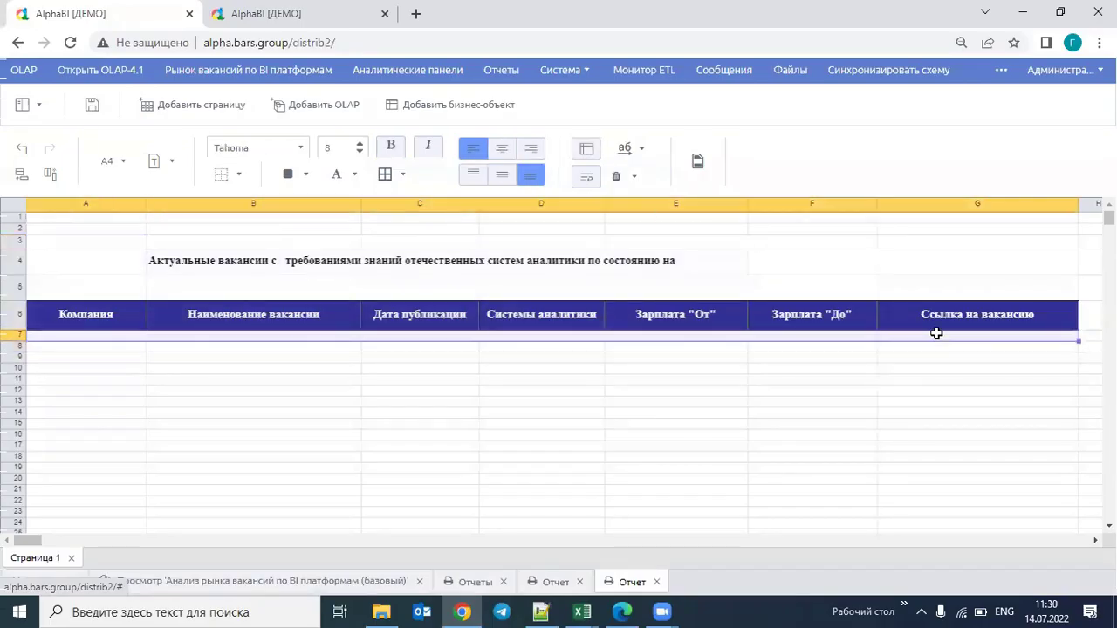
Insert a business object in row 7 sourced from hh_report, the Реестр вакансии по отечественным платформам query.
{"action": "left_click", "coordinate": [433, 115]}
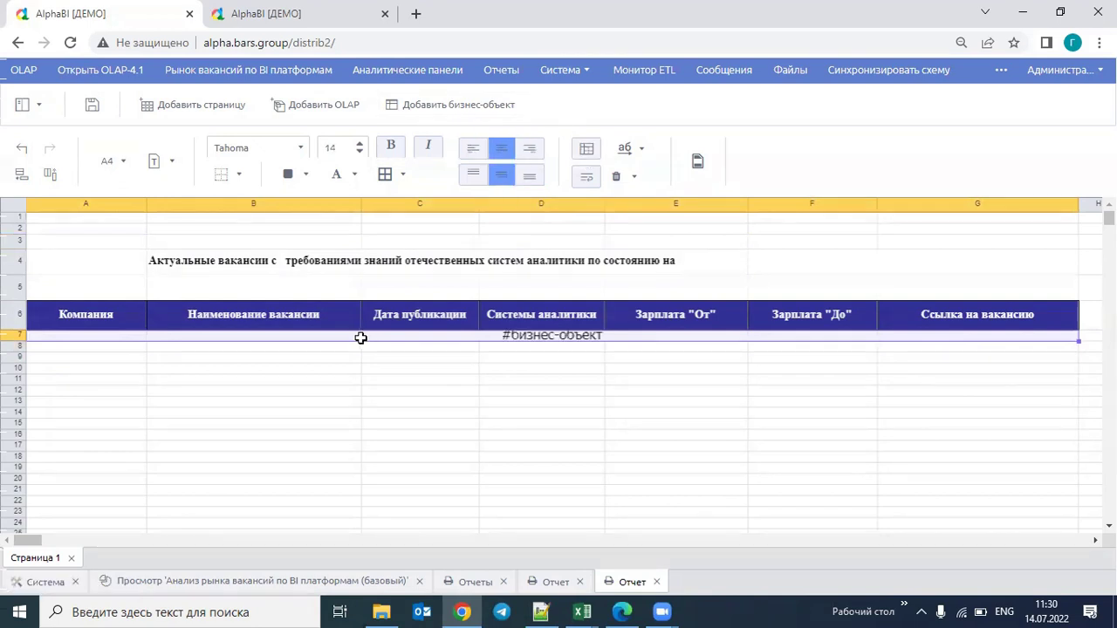
{"action": "double_click", "coordinate": [362, 337]}
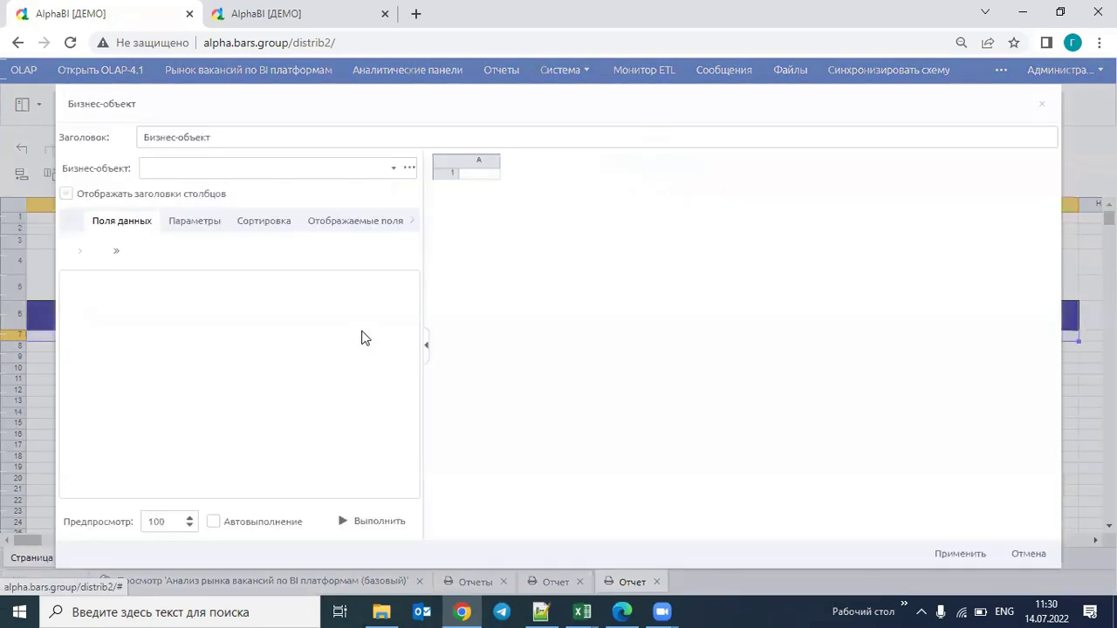
{"action": "left_click", "coordinate": [409, 170]}
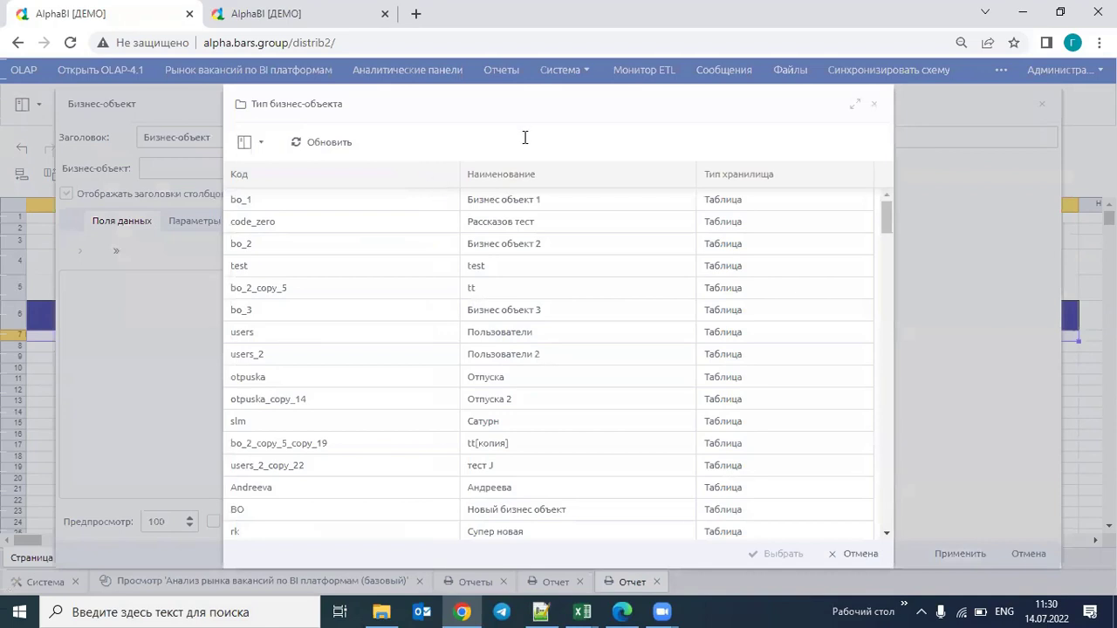
{"action": "scroll", "coordinate": [558, 219], "scroll_direction": "down", "scroll_amount": 2}
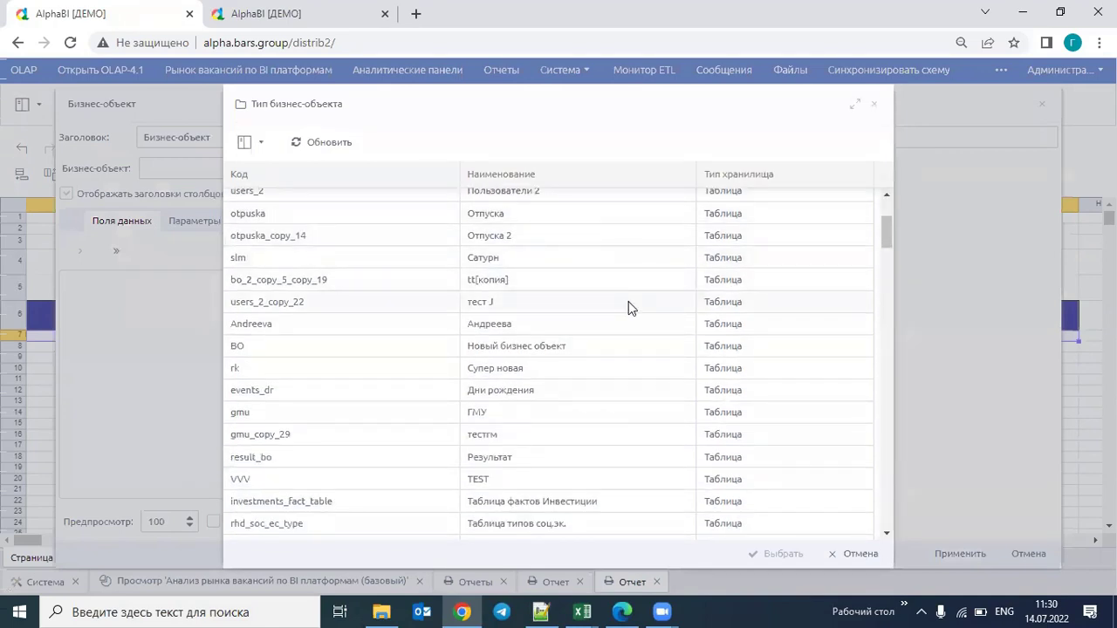
{"action": "scroll", "coordinate": [630, 308], "scroll_direction": "up", "scroll_amount": 2}
{"action": "scroll", "coordinate": [646, 253], "scroll_direction": "down", "scroll_amount": 5}
{"action": "scroll", "coordinate": [646, 266], "scroll_direction": "down", "scroll_amount": 5}
{"action": "scroll", "coordinate": [646, 267], "scroll_direction": "down", "scroll_amount": 5}
{"action": "scroll", "coordinate": [647, 275], "scroll_direction": "down", "scroll_amount": 5}
{"action": "scroll", "coordinate": [647, 280], "scroll_direction": "down", "scroll_amount": 5}
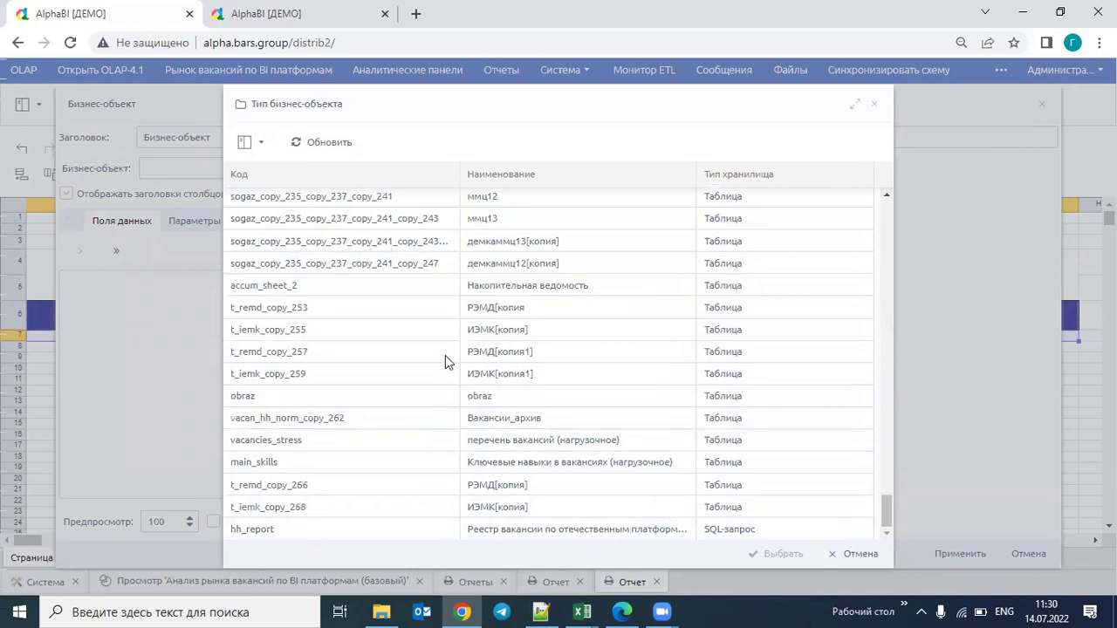
{"action": "key", "text": "Return"}
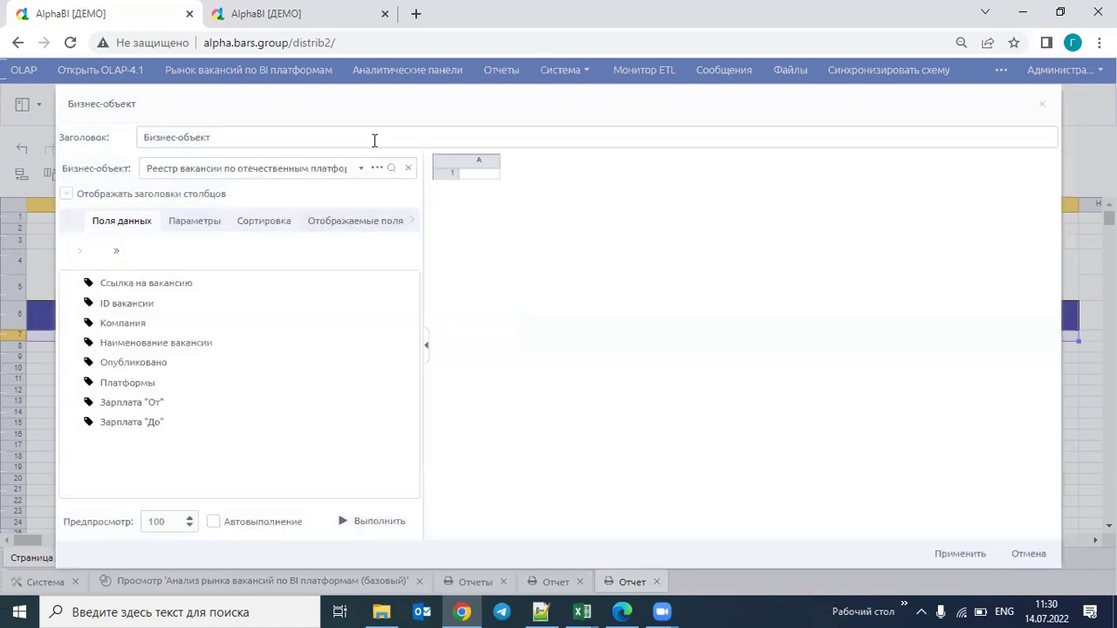
Add all fields, preview the data, move Ссылка на вакансию last and remove ID вакансии.
{"action": "left_click", "coordinate": [117, 252]}
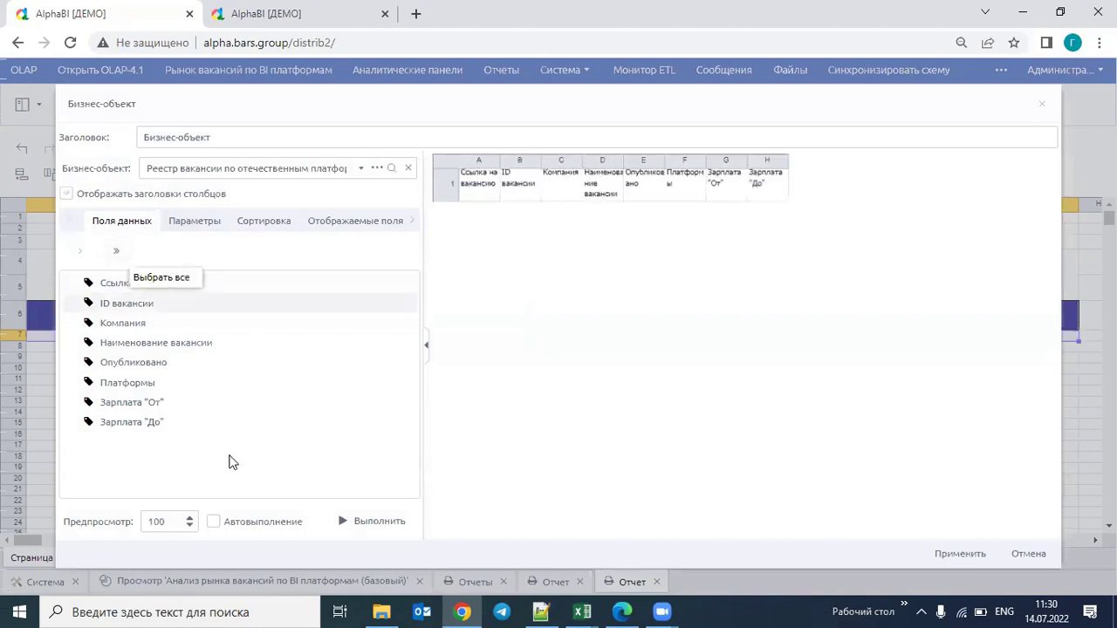
{"action": "left_click", "coordinate": [345, 525]}
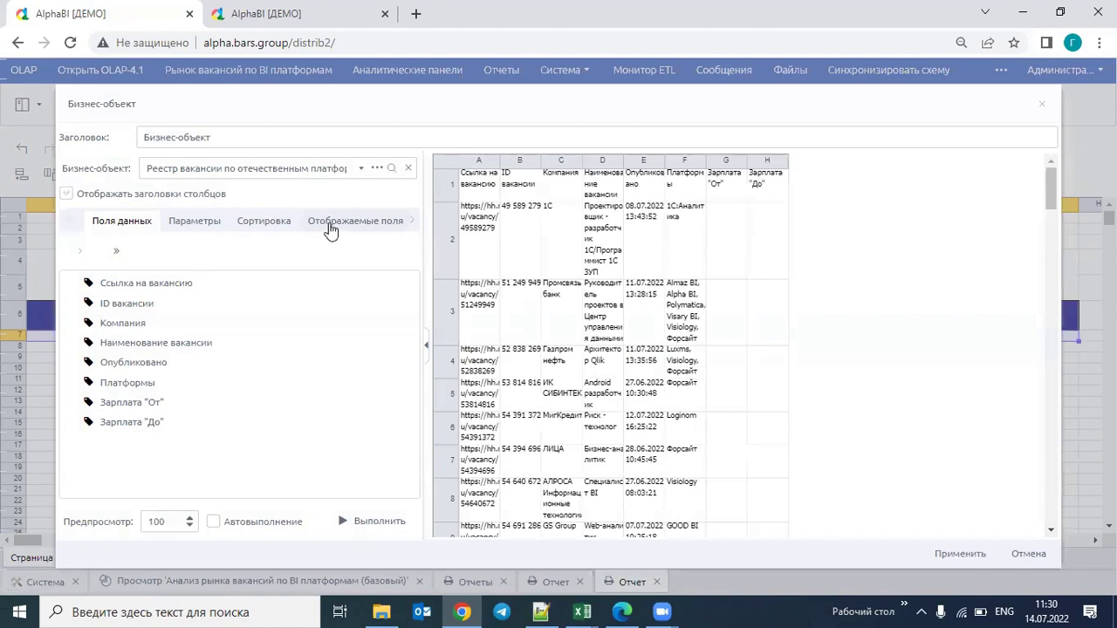
{"action": "left_click", "coordinate": [361, 225]}
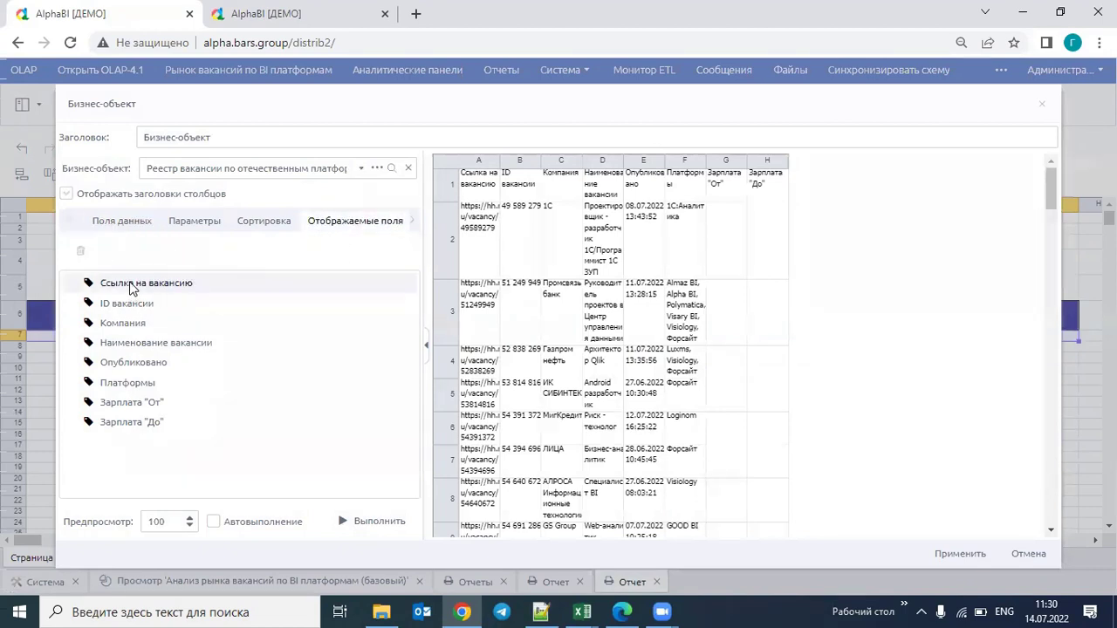
{"action": "left_click_drag", "start_coordinate": [131, 341], "coordinate": [126, 434]}
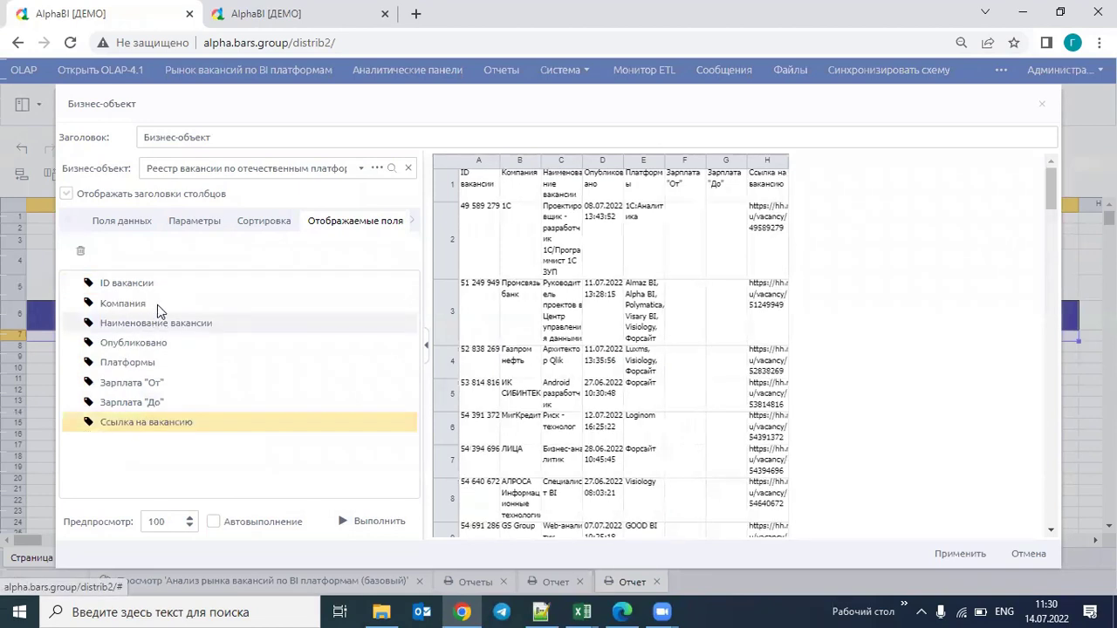
{"action": "left_click", "coordinate": [131, 283]}
{"action": "left_click", "coordinate": [81, 251]}
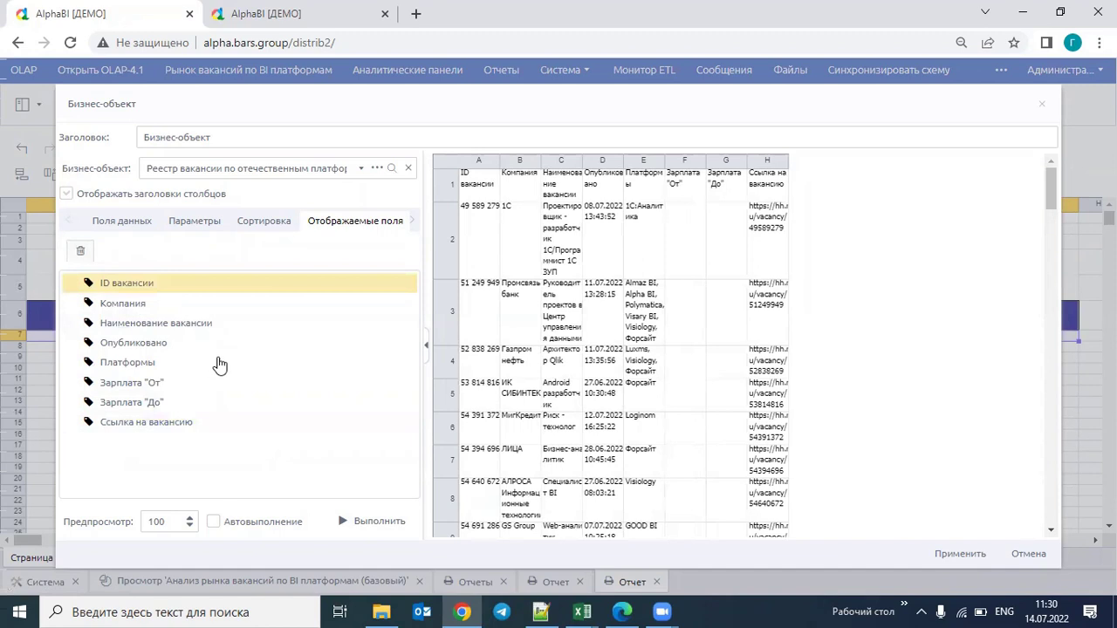
Sort the vacancies by Компания ascending, then by Опубликовано descending.
{"action": "left_click", "coordinate": [264, 222]}
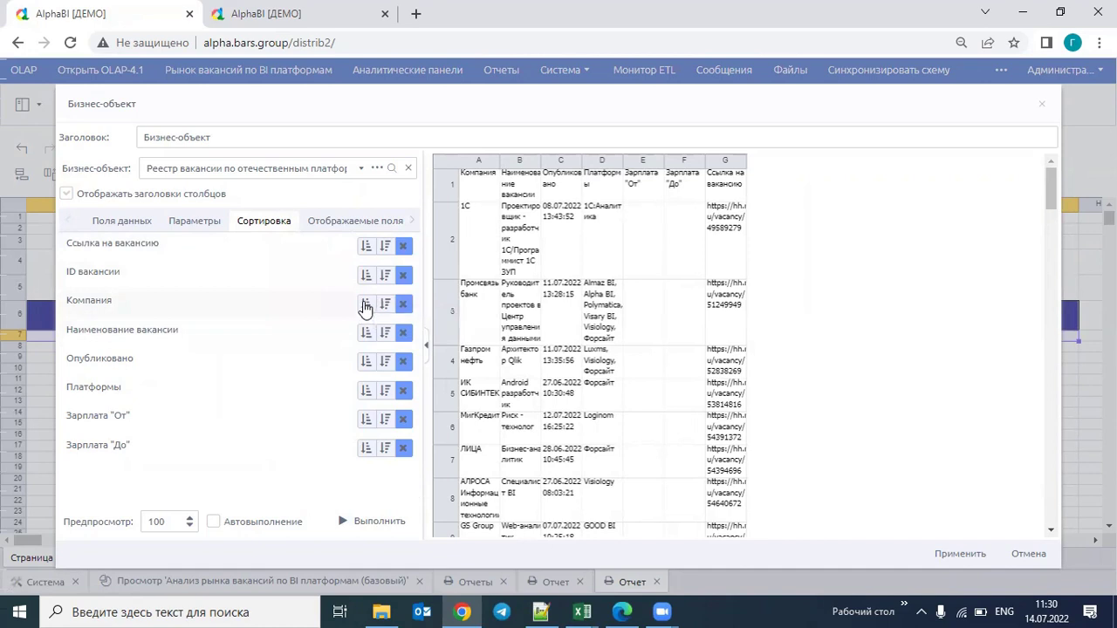
{"action": "left_click", "coordinate": [368, 304]}
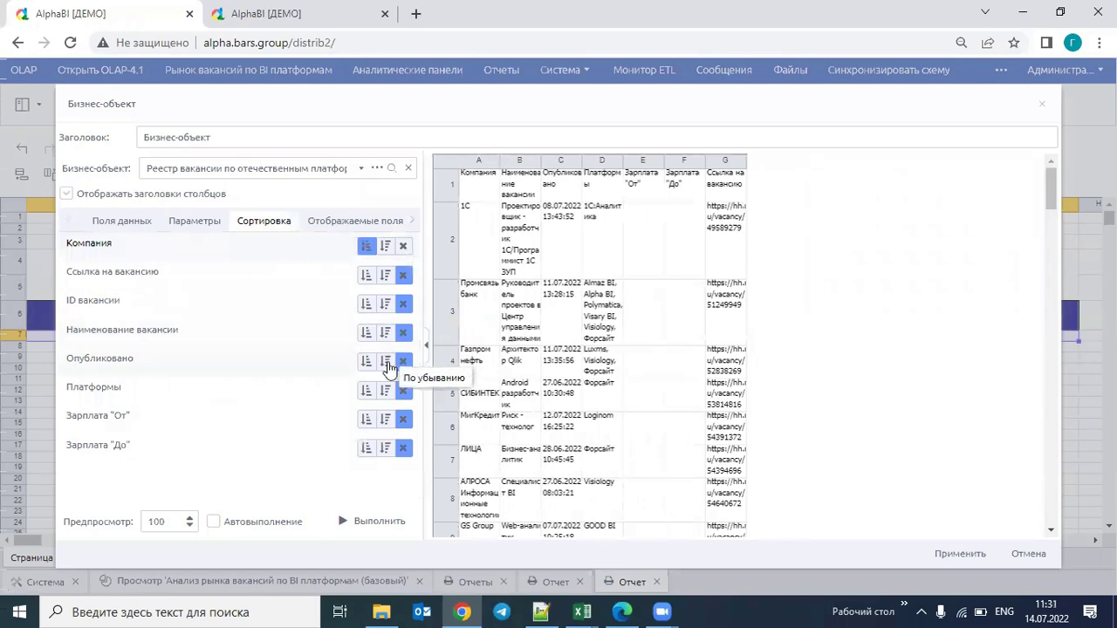
{"action": "left_click", "coordinate": [387, 364]}
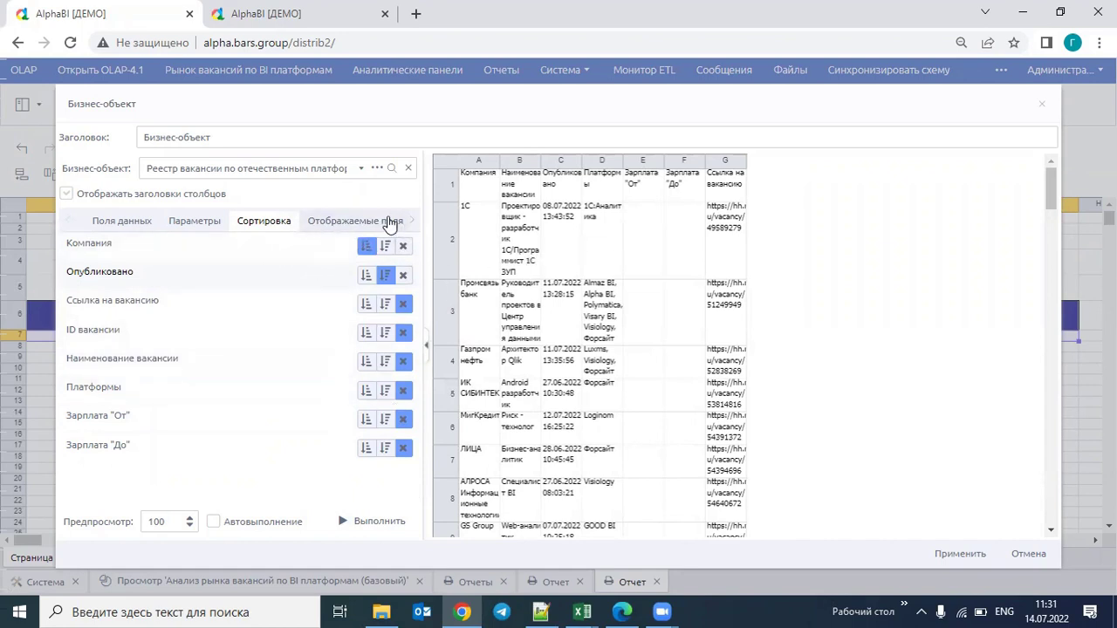
{"action": "left_click", "coordinate": [411, 222]}
{"action": "left_click", "coordinate": [411, 223]}
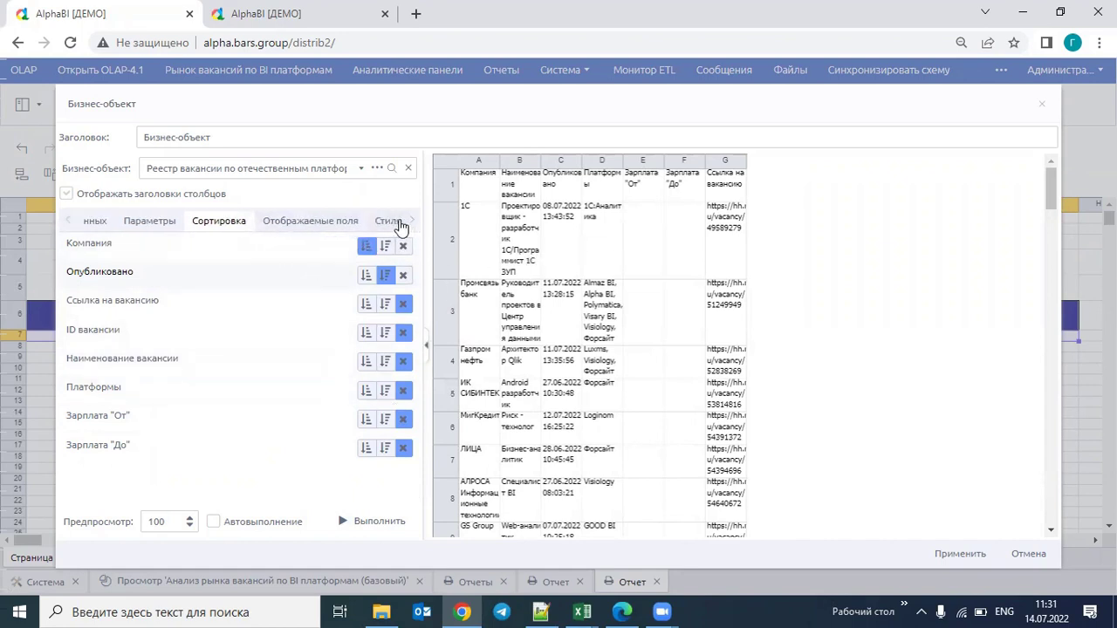
Style the business-object headers in Times New Roman size 12 and hide column headers.
{"action": "left_click", "coordinate": [399, 223]}
{"action": "left_click", "coordinate": [379, 302]}
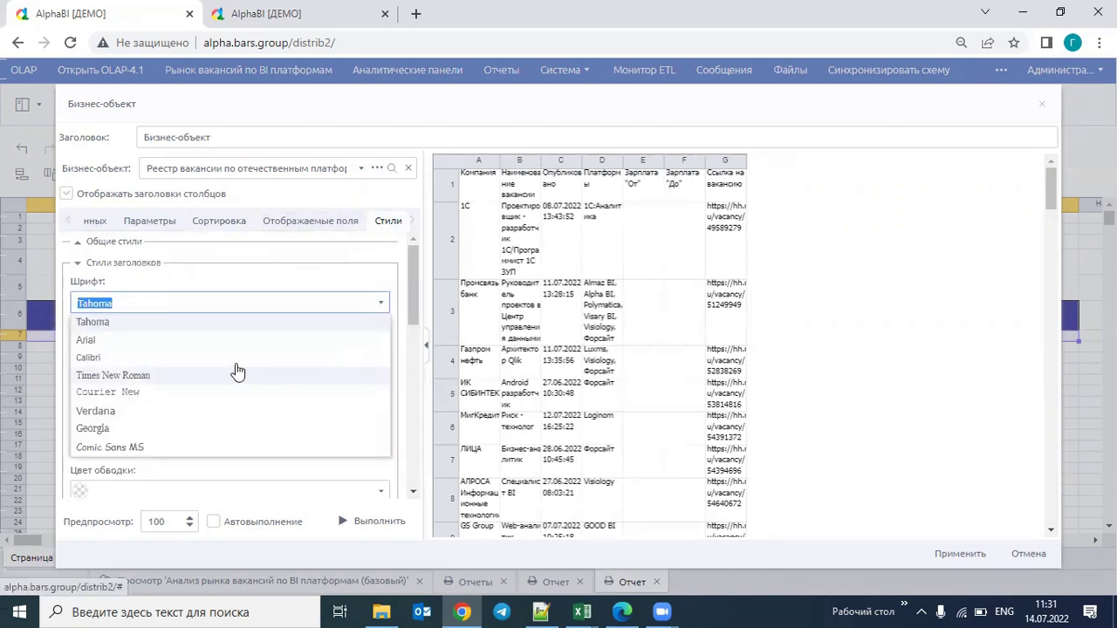
{"action": "left_click", "coordinate": [234, 375]}
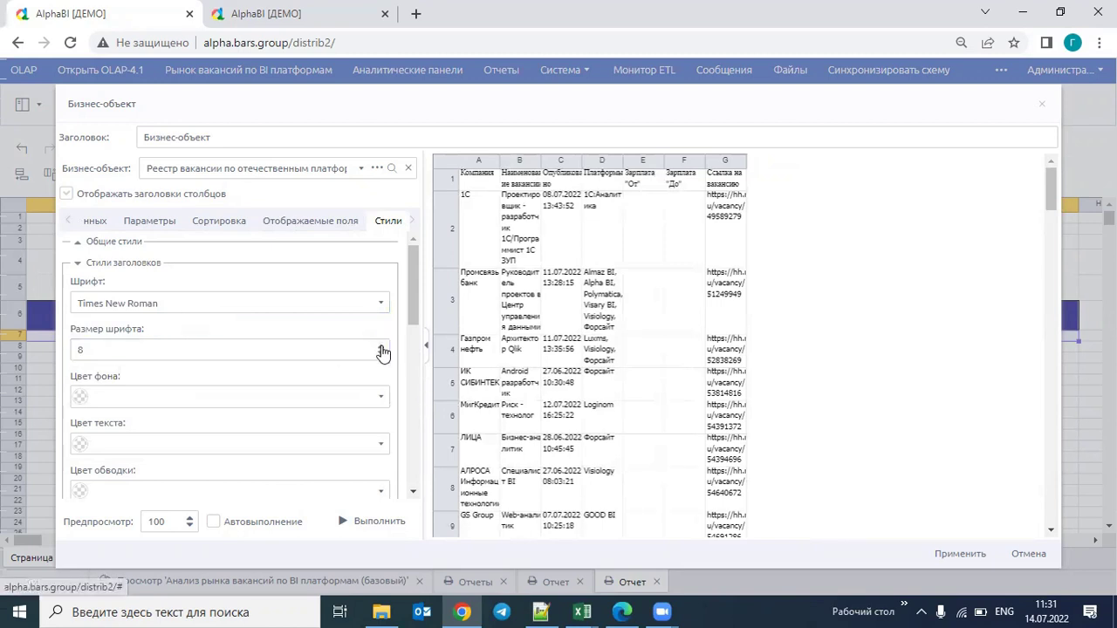
{"action": "double_click", "coordinate": [314, 351]}
{"action": "type", "text": "12"}
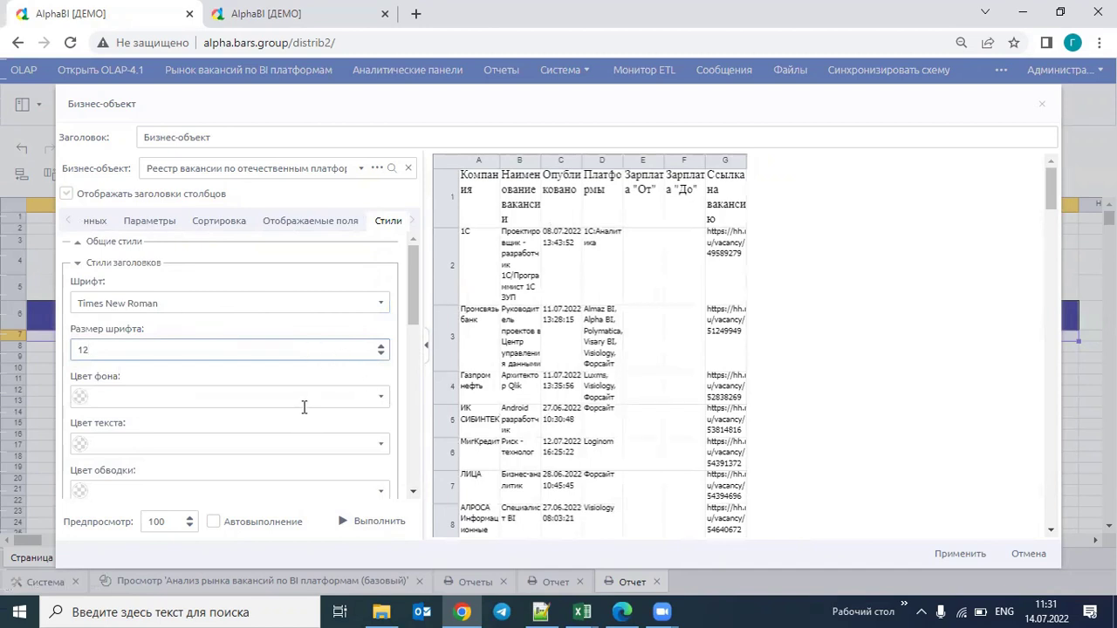
{"action": "left_click", "coordinate": [65, 194]}
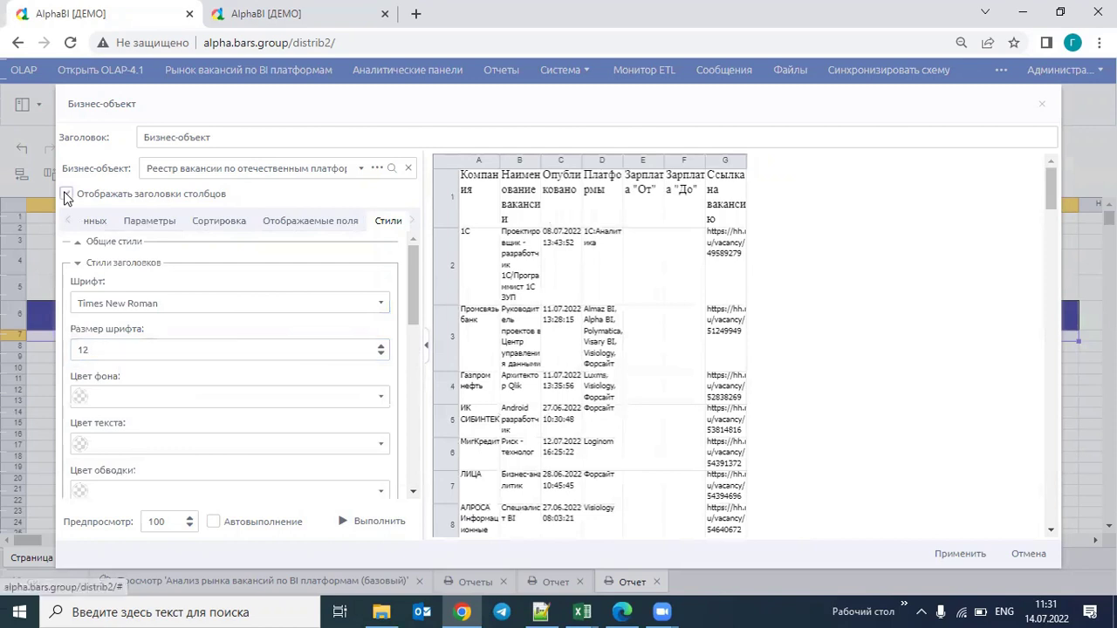
{"action": "left_click", "coordinate": [948, 563]}
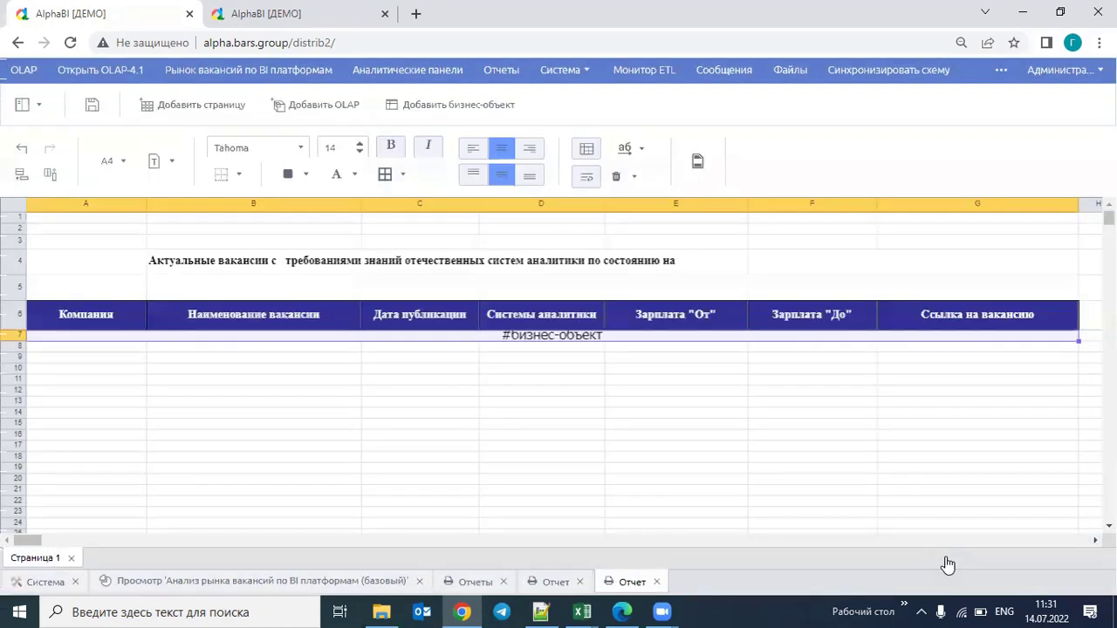
{"action": "left_click", "coordinate": [38, 105]}
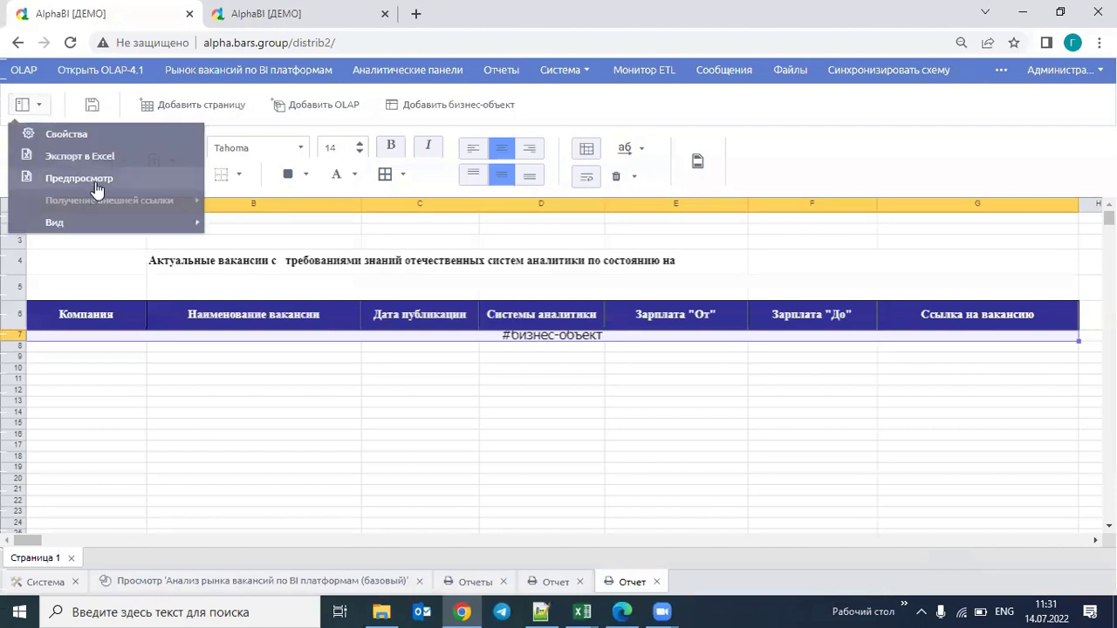
{"action": "left_click", "coordinate": [93, 182]}
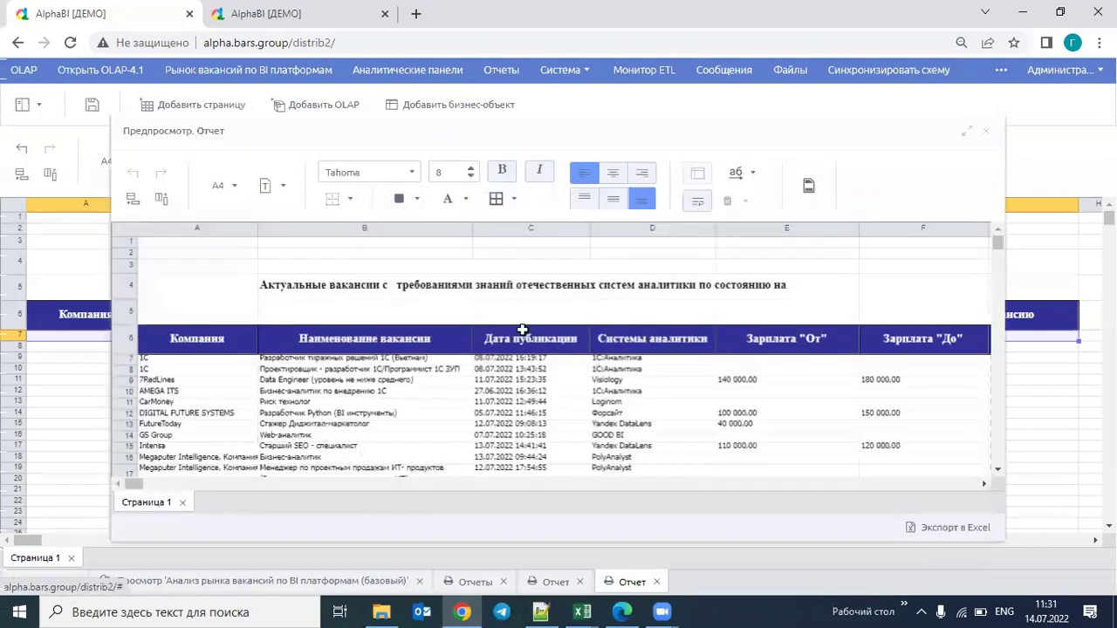
{"action": "left_click", "coordinate": [533, 302]}
{"action": "scroll", "coordinate": [506, 314], "scroll_direction": "down", "scroll_amount": 3}
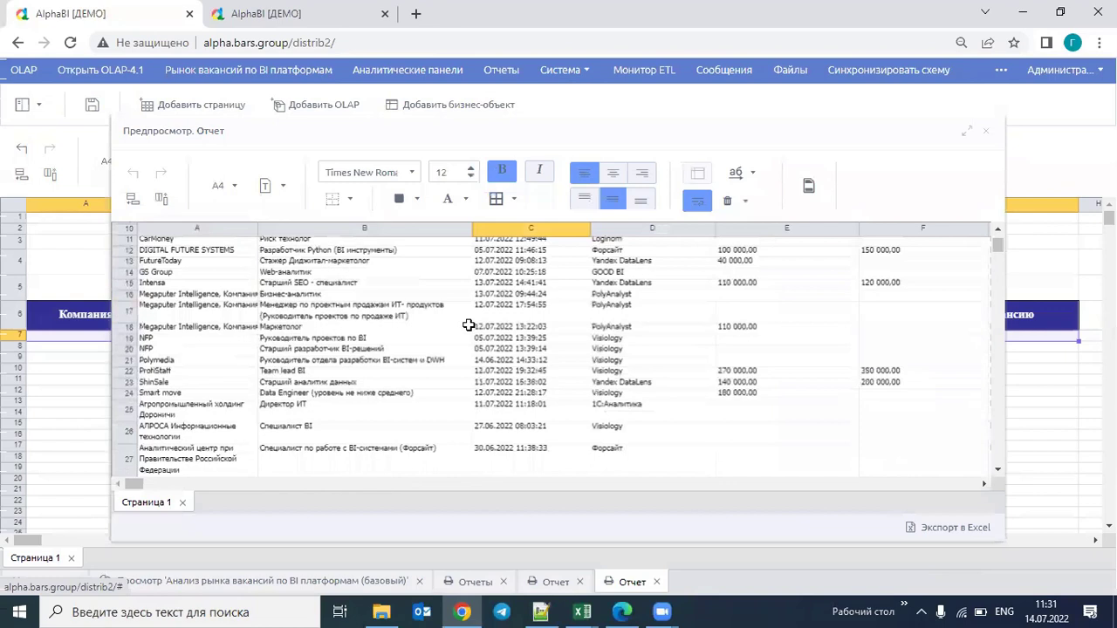
{"action": "scroll", "coordinate": [475, 301], "scroll_direction": "down", "scroll_amount": 5}
{"action": "scroll", "coordinate": [480, 325], "scroll_direction": "down", "scroll_amount": 5}
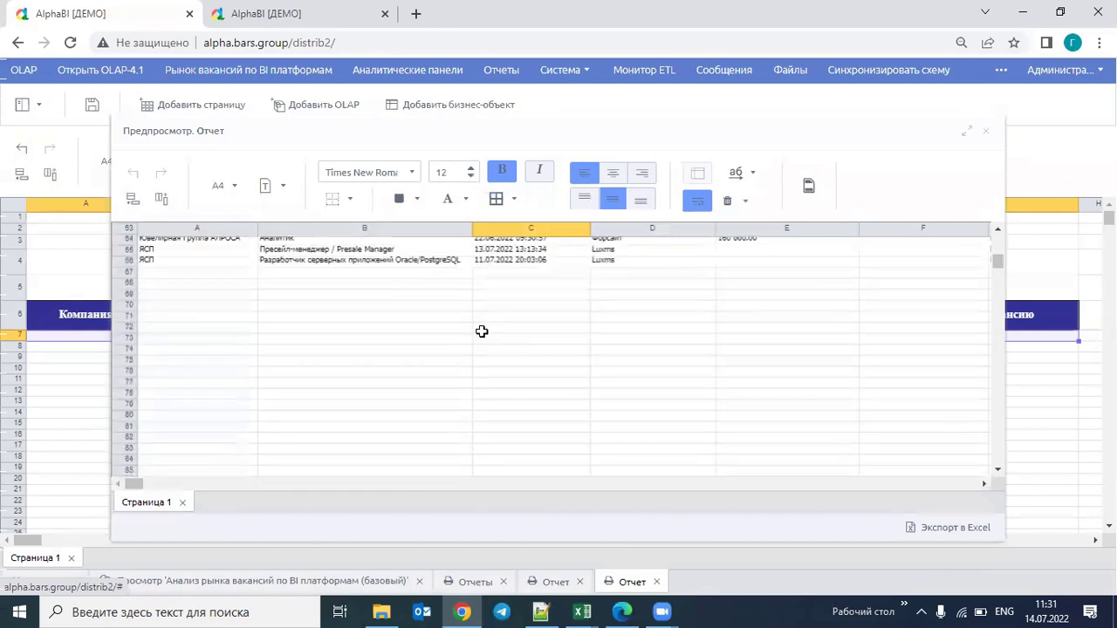
{"action": "scroll", "coordinate": [488, 336], "scroll_direction": "up", "scroll_amount": 10}
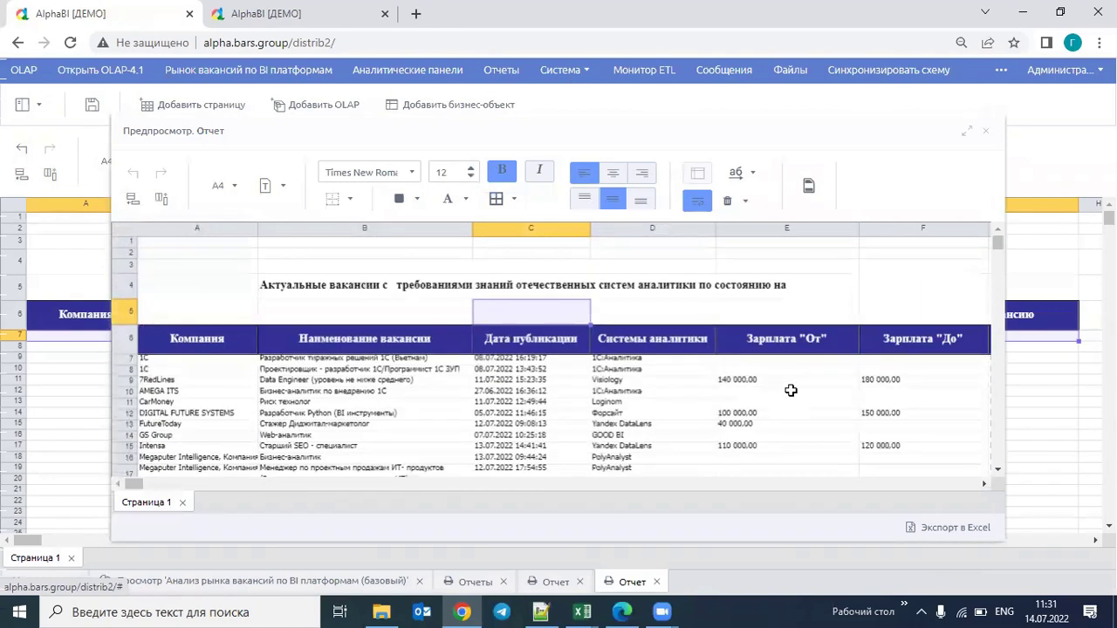
{"action": "left_click", "coordinate": [788, 391]}
{"action": "left_click", "coordinate": [693, 287]}
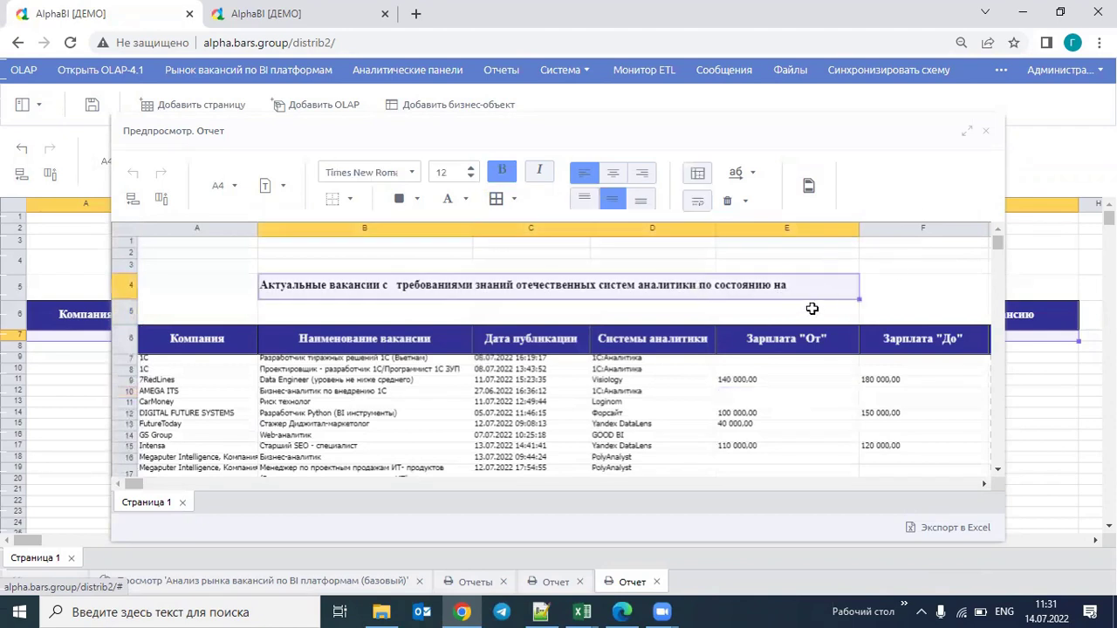
{"action": "left_click", "coordinate": [985, 131]}
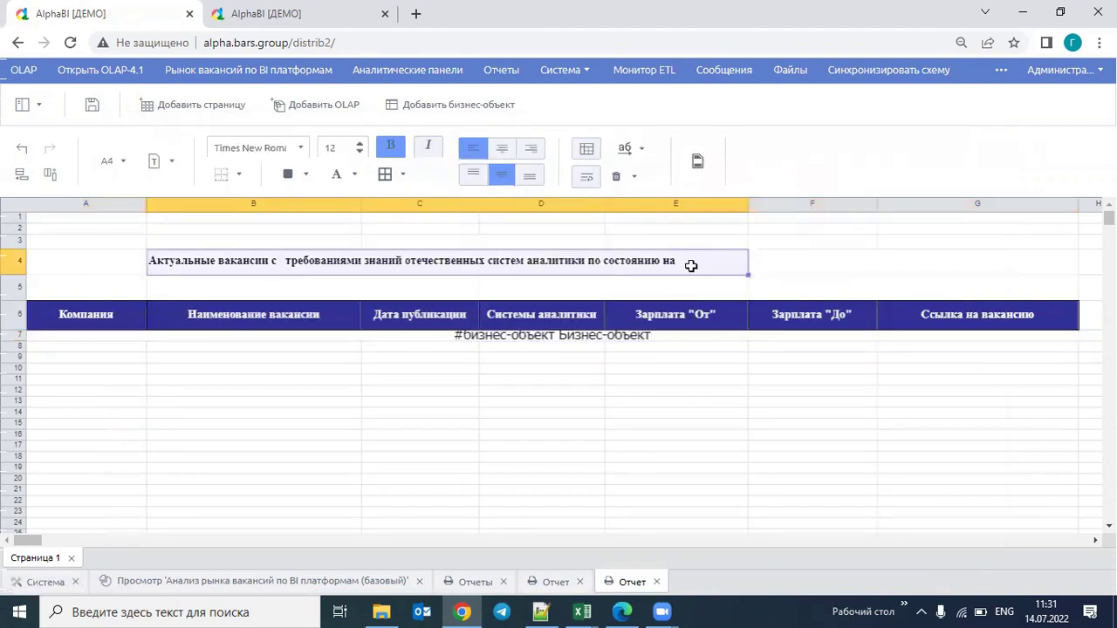
Right-align the report title and add today's-date formula in cell F4.
{"action": "left_click", "coordinate": [531, 149]}
{"action": "left_click", "coordinate": [784, 260]}
{"action": "type", "text": "=today()"}
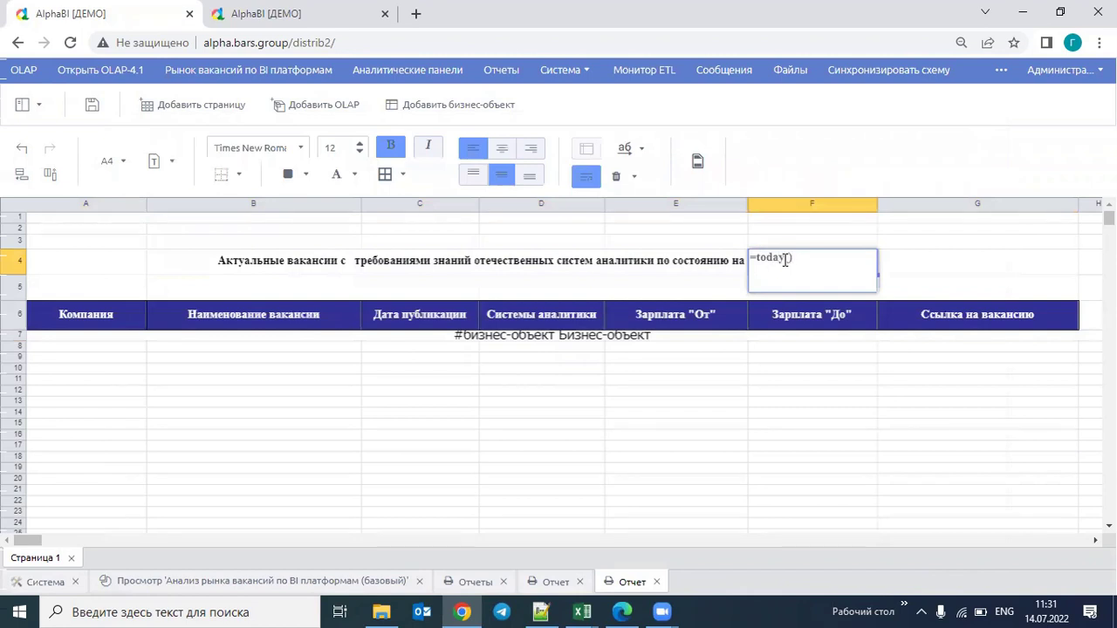
{"action": "key", "text": "Return"}
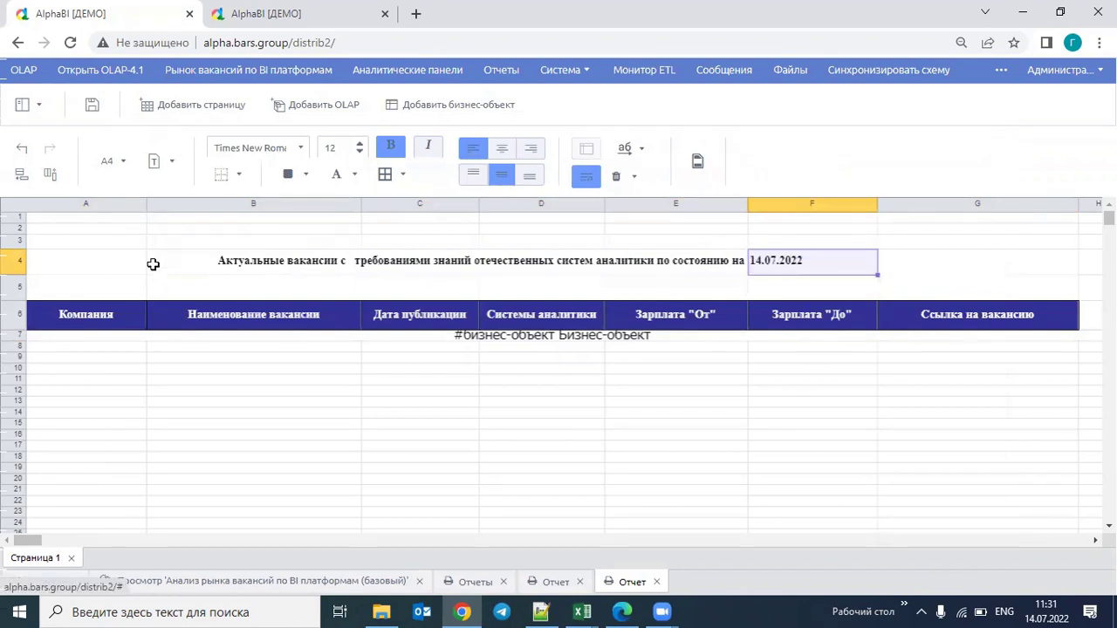
Save the report under the name 'Отчет 2'.
{"action": "left_click", "coordinate": [87, 106]}
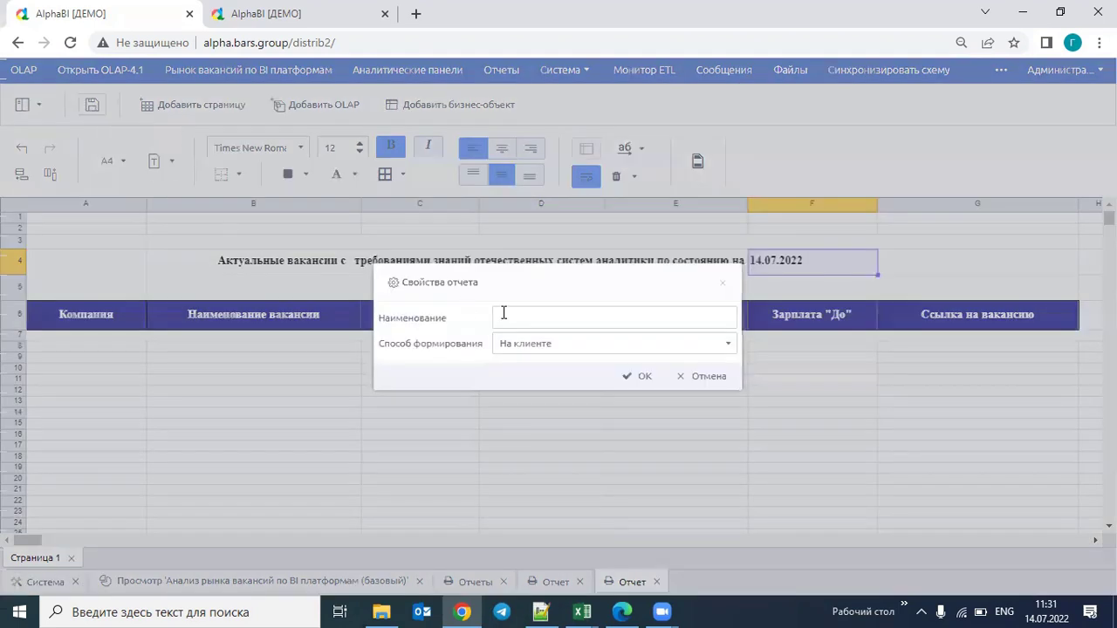
{"action": "left_click", "coordinate": [503, 314]}
{"action": "type", "text": "Jnxt"}
{"action": "key", "text": "BackSpace"}
{"action": "key", "text": "BackSpace"}
{"action": "key", "text": "BackSpace"}
{"action": "key", "text": "alt+shift"}
{"action": "type", "text": "Отчет"}
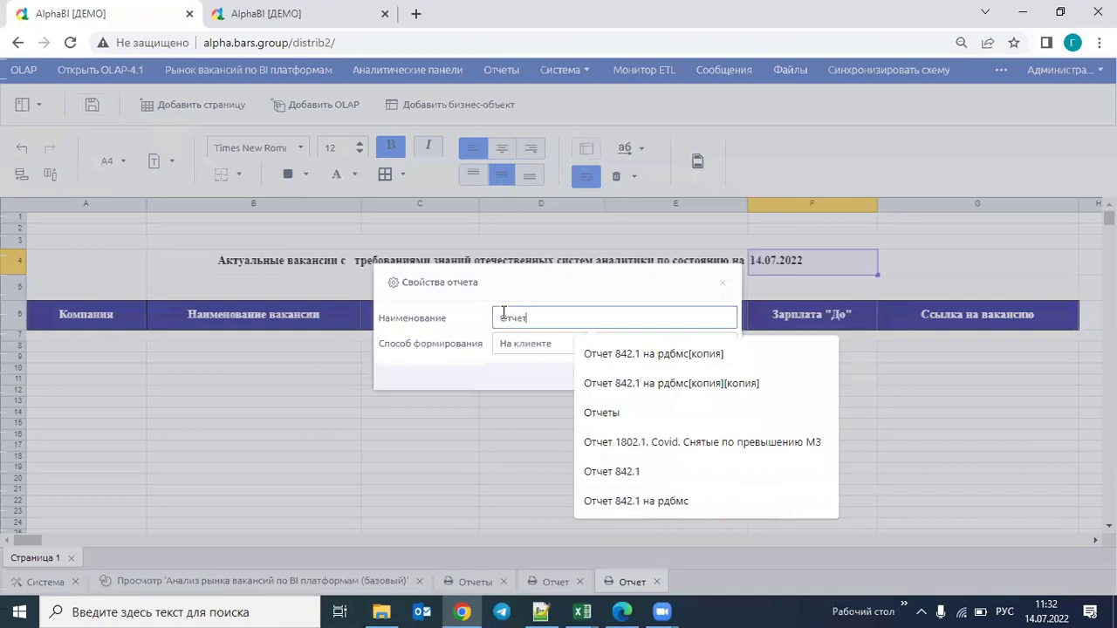
{"action": "type", "text": " 2"}
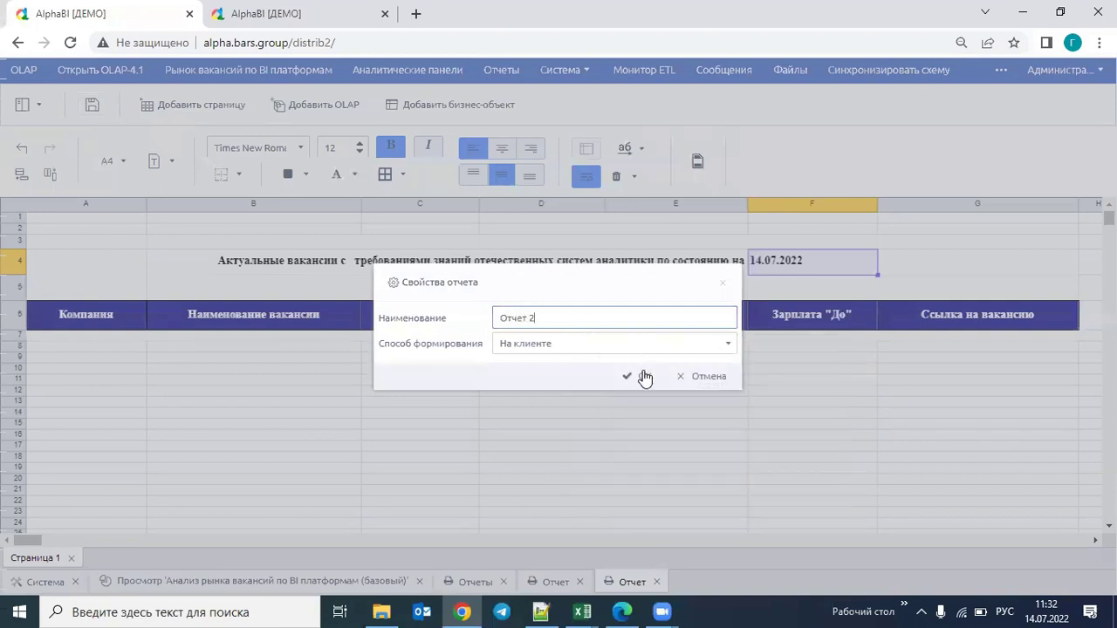
{"action": "left_click", "coordinate": [638, 377]}
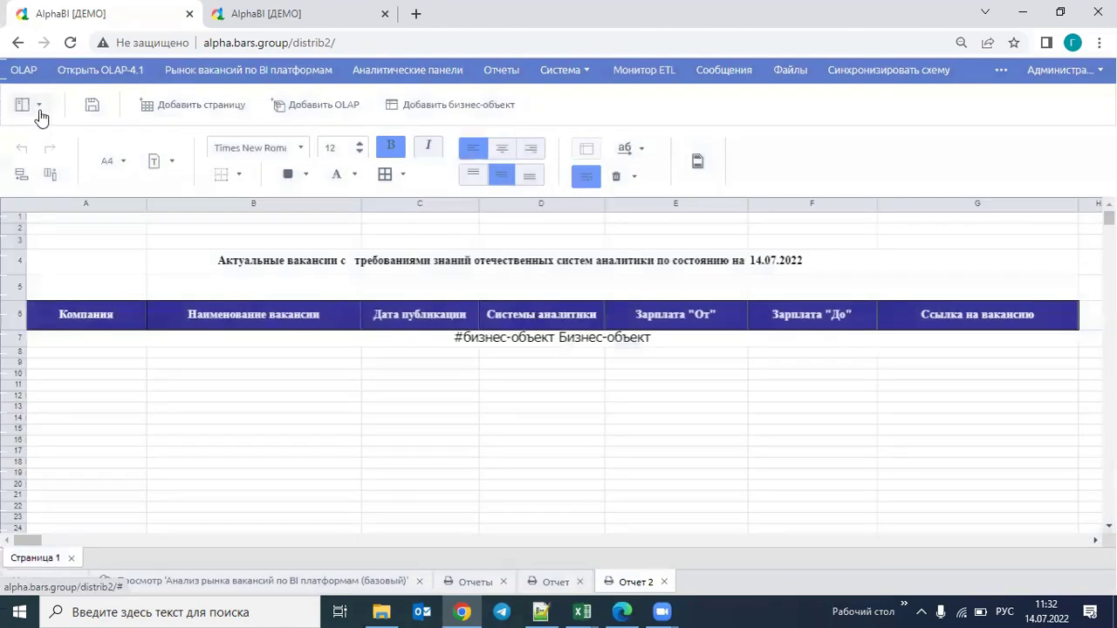
Export Отчет 2 to Excel and open the downloaded Отчет 2 (1) workbook.
{"action": "left_click", "coordinate": [39, 108]}
{"action": "left_click", "coordinate": [80, 157]}
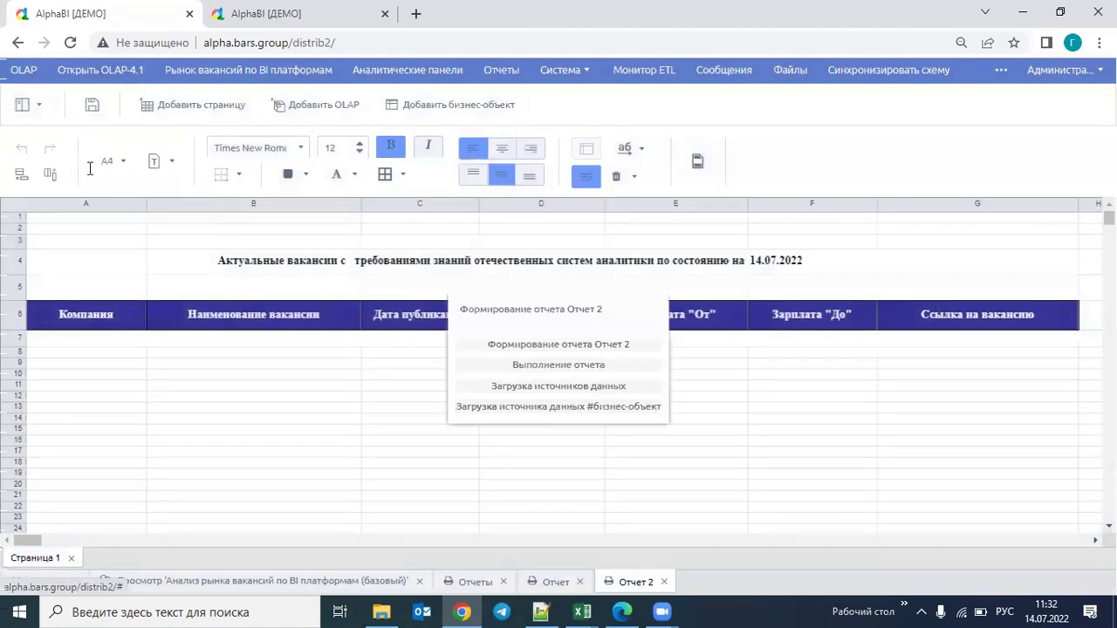
{"action": "left_click", "coordinate": [61, 572]}
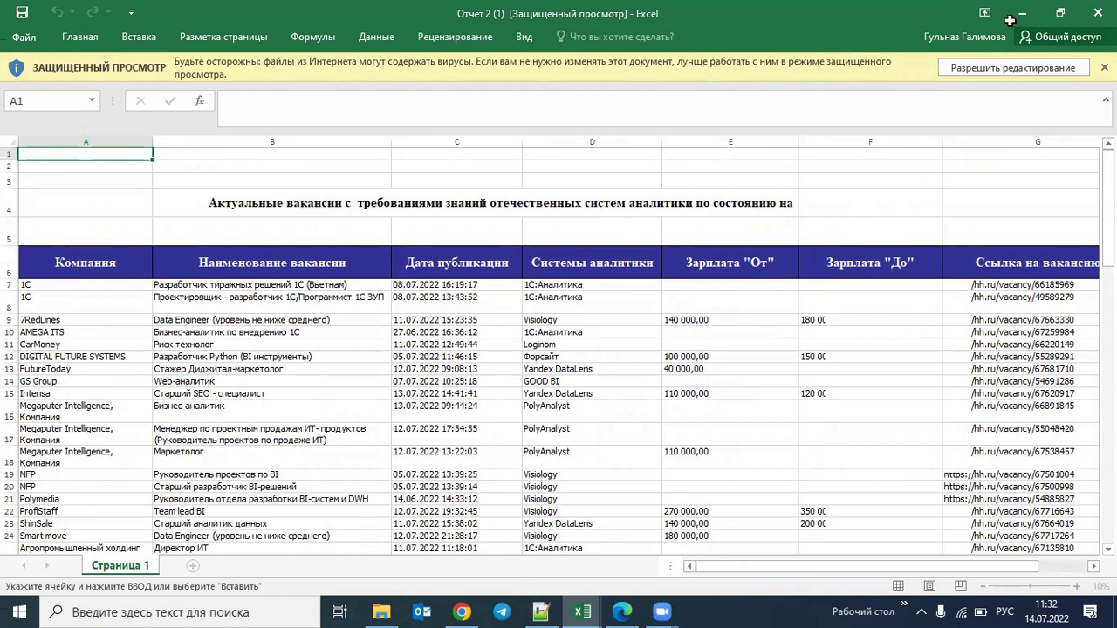
{"action": "left_click", "coordinate": [461, 612]}
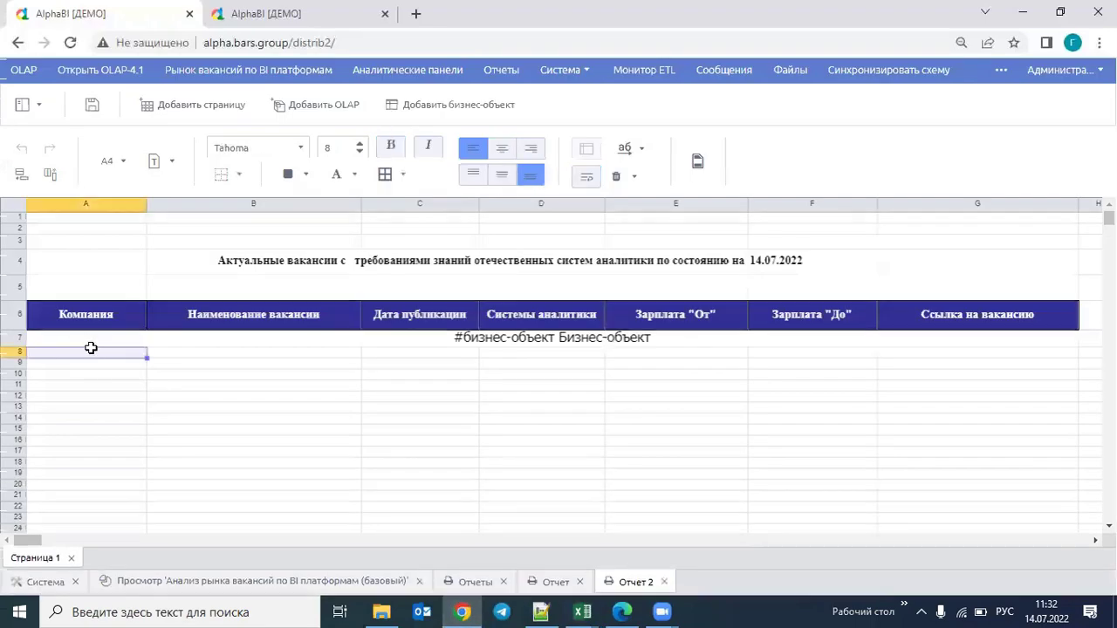
Launch a fresh Excel 2016 window and close the extra Отчет (1) window.
{"action": "left_click", "coordinate": [86, 337]}
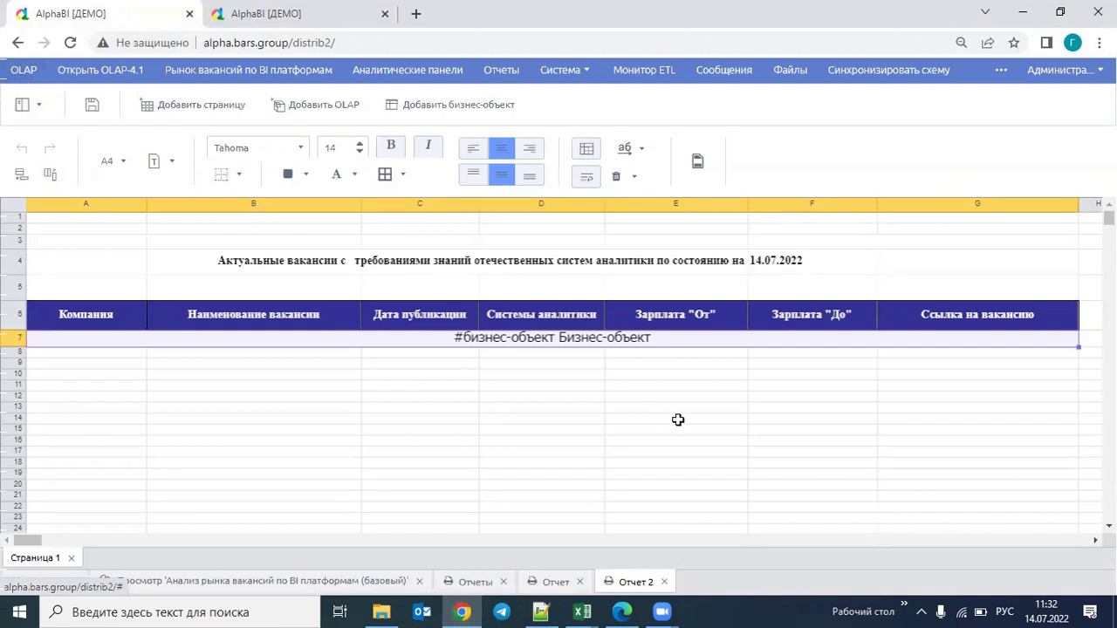
{"action": "mouse_move", "coordinate": [589, 611]}
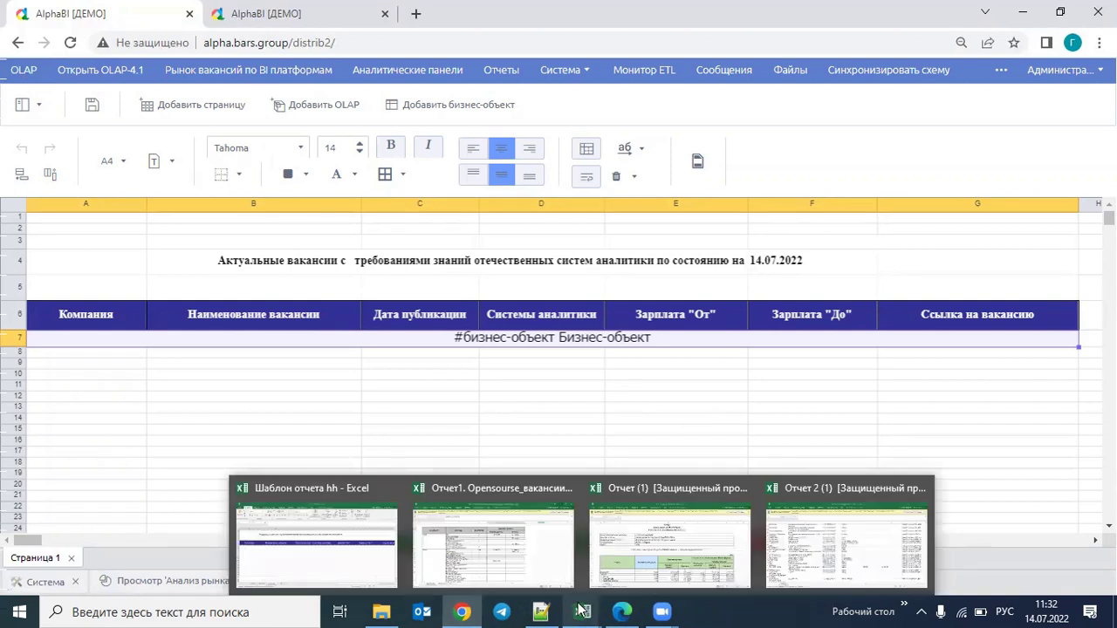
{"action": "right_click", "coordinate": [580, 609]}
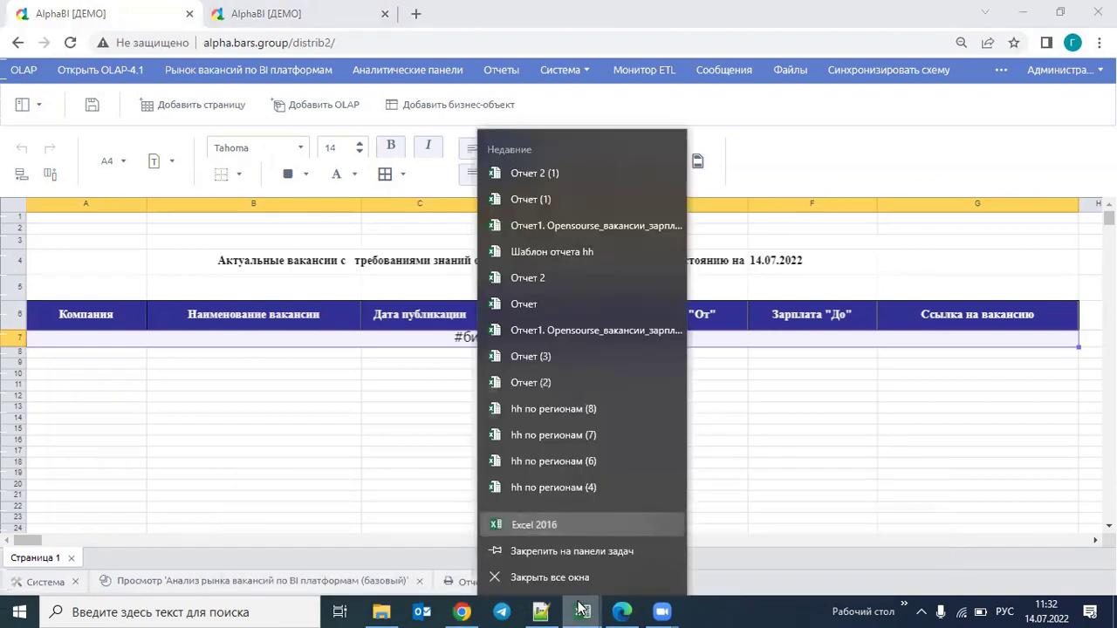
{"action": "key", "text": "Escape"}
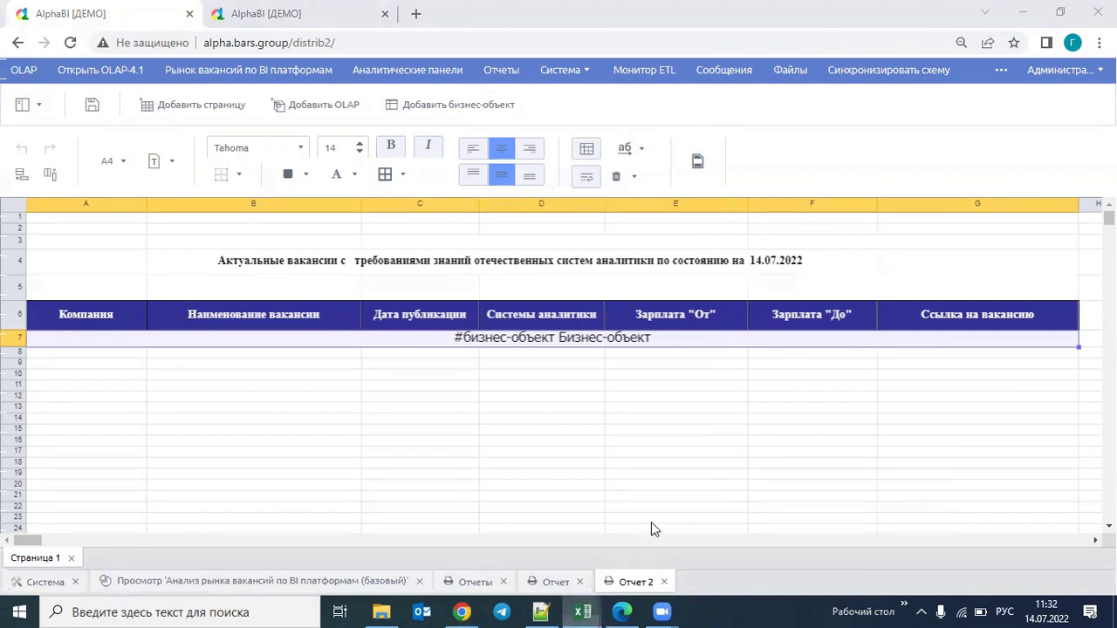
{"action": "mouse_move", "coordinate": [583, 612]}
{"action": "left_click", "coordinate": [833, 490]}
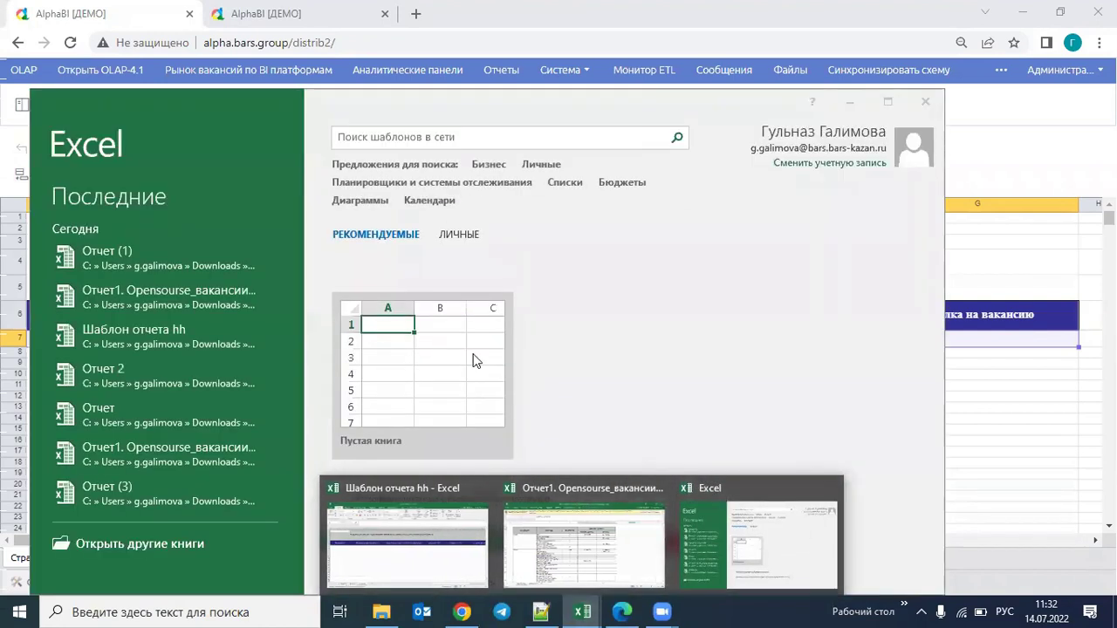
In a blank workbook, connect to АХД hh.ru's cube1_hh cube as a PivotTable at A1.
{"action": "left_click", "coordinate": [472, 360]}
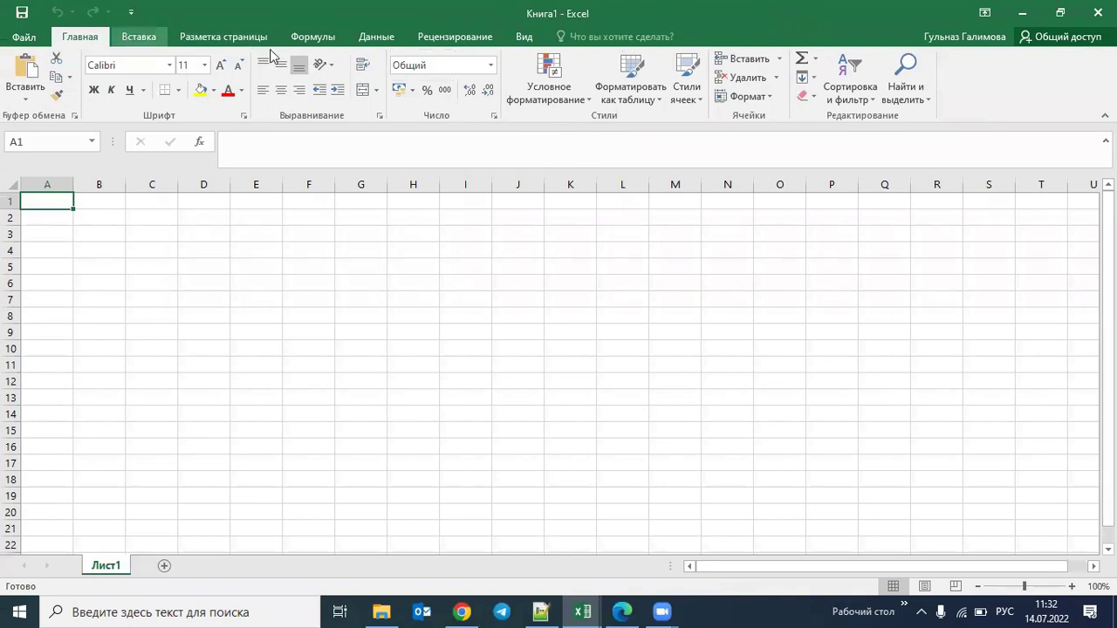
{"action": "left_click", "coordinate": [384, 37]}
{"action": "left_click", "coordinate": [81, 103]}
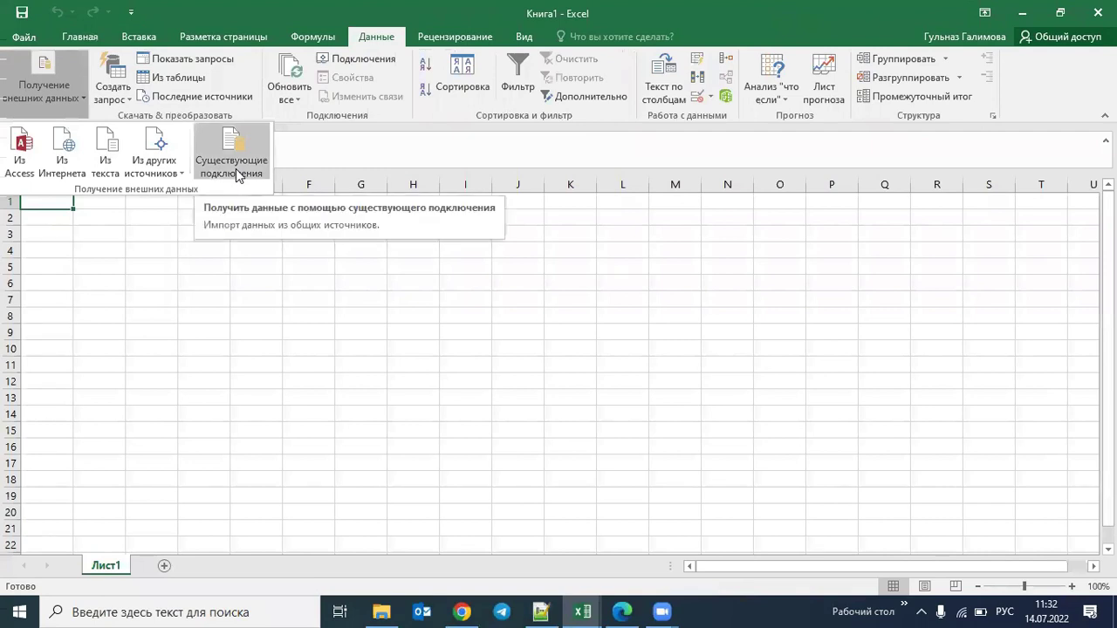
{"action": "left_click", "coordinate": [235, 173]}
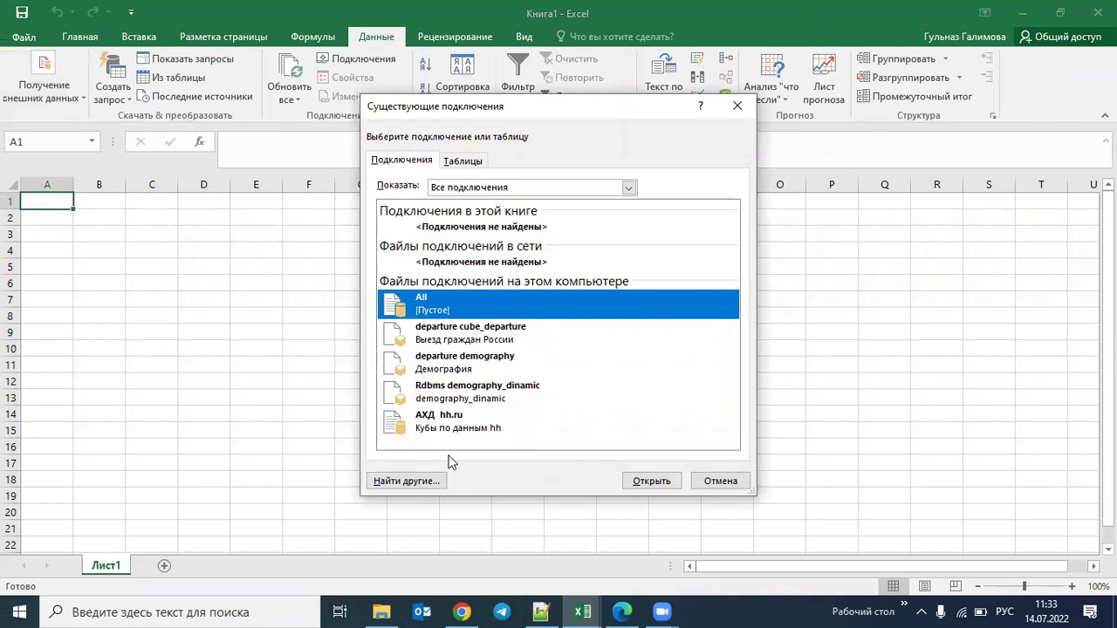
{"action": "left_click", "coordinate": [449, 423]}
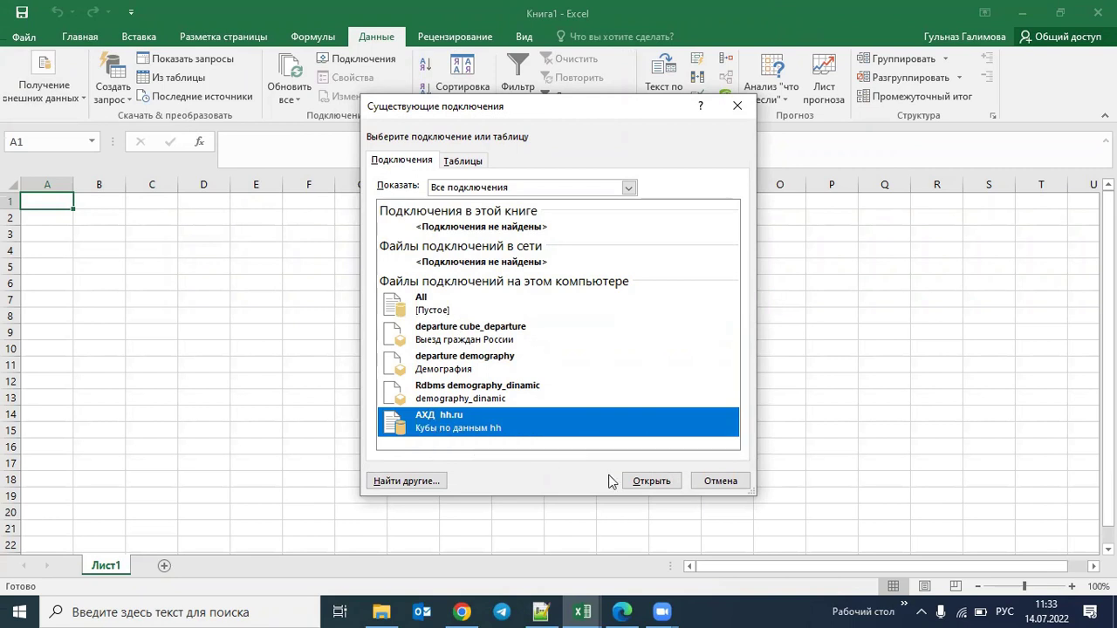
{"action": "left_click", "coordinate": [635, 482]}
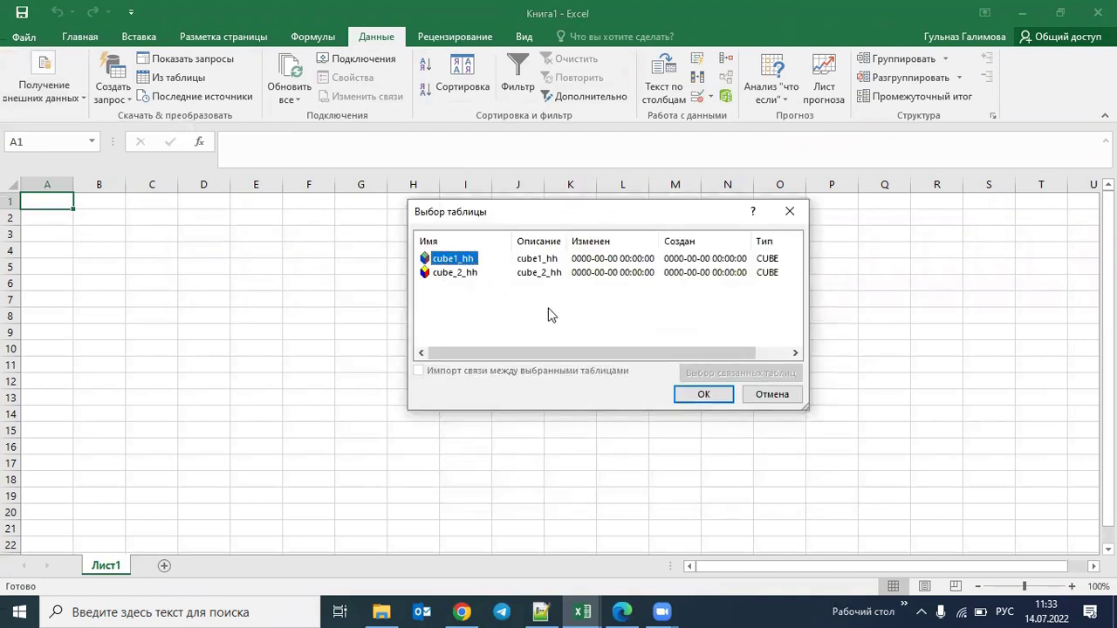
{"action": "left_click", "coordinate": [690, 397]}
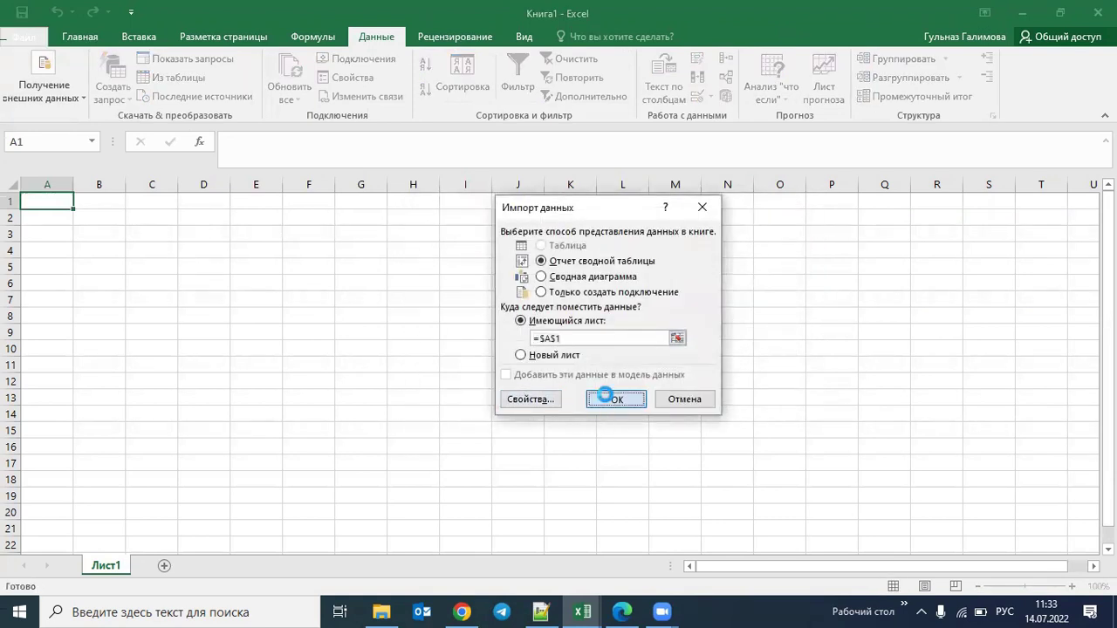
{"action": "left_click", "coordinate": [614, 401]}
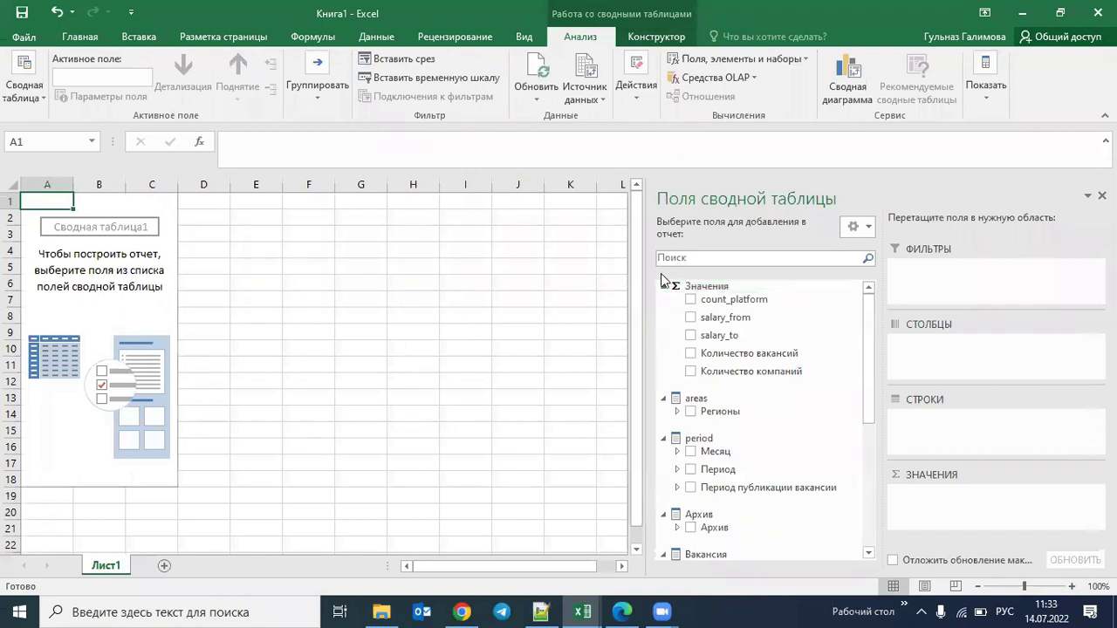
Add Количество вакансий, salary_to and salary_from as values, with Период публикации вакансии as rows.
{"action": "scroll", "coordinate": [756, 325], "scroll_direction": "down", "scroll_amount": 1}
{"action": "scroll", "coordinate": [811, 349], "scroll_direction": "down", "scroll_amount": 5}
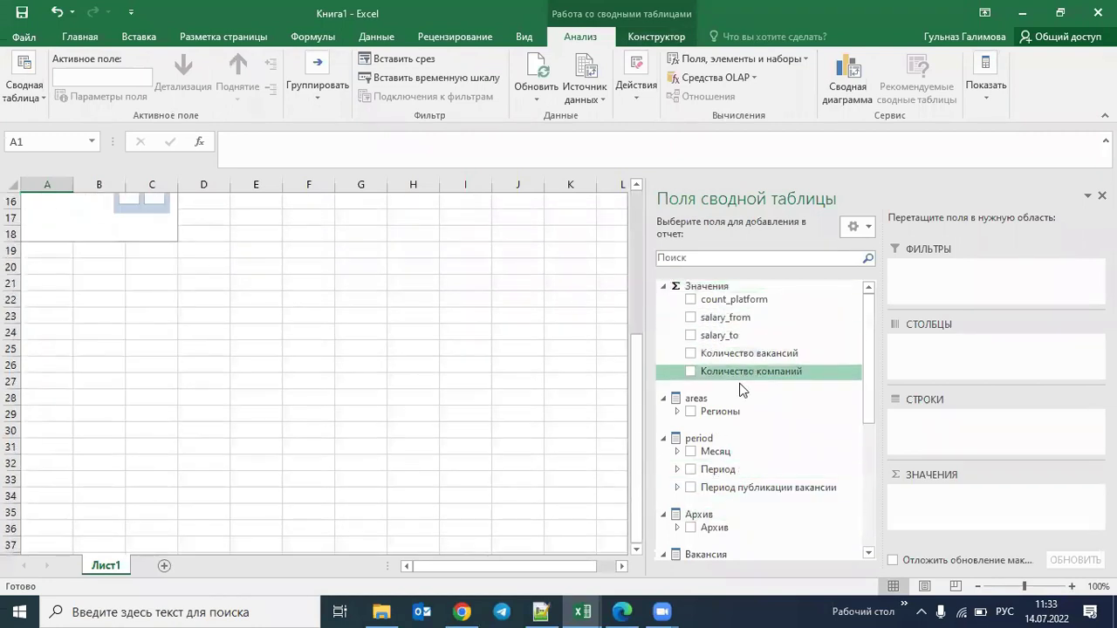
{"action": "scroll", "coordinate": [399, 294], "scroll_direction": "up", "scroll_amount": 6}
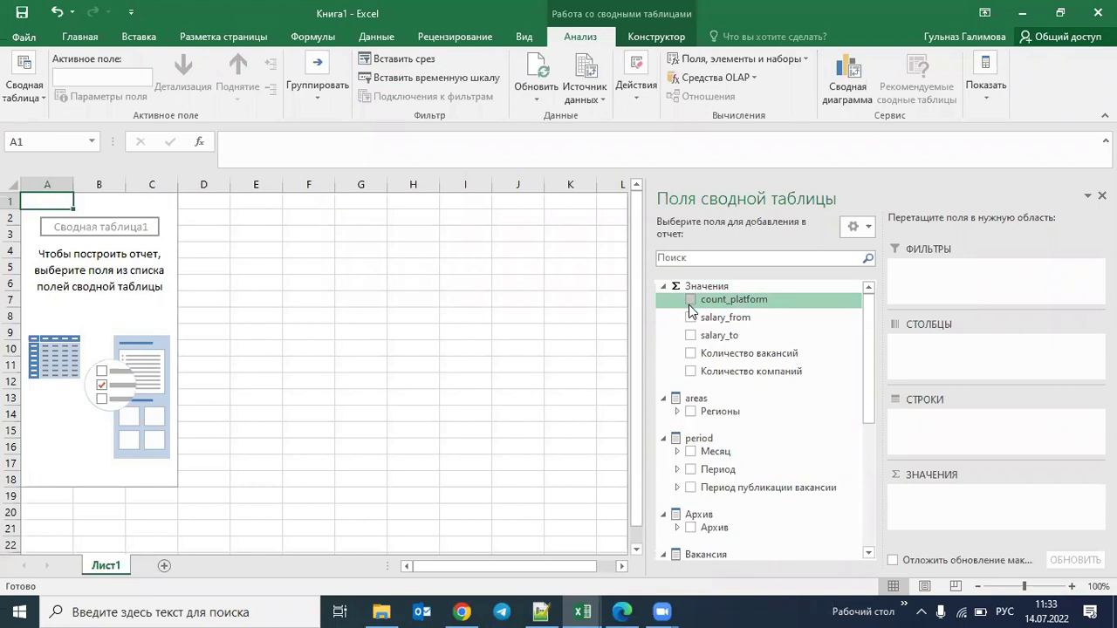
{"action": "left_click", "coordinate": [691, 353]}
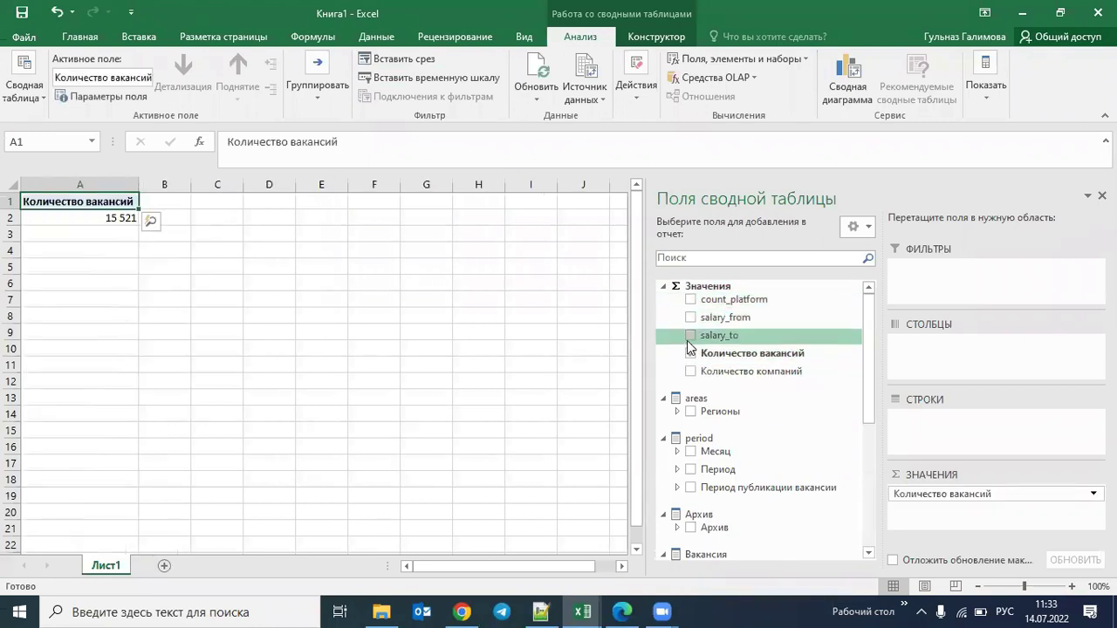
{"action": "left_click", "coordinate": [691, 336]}
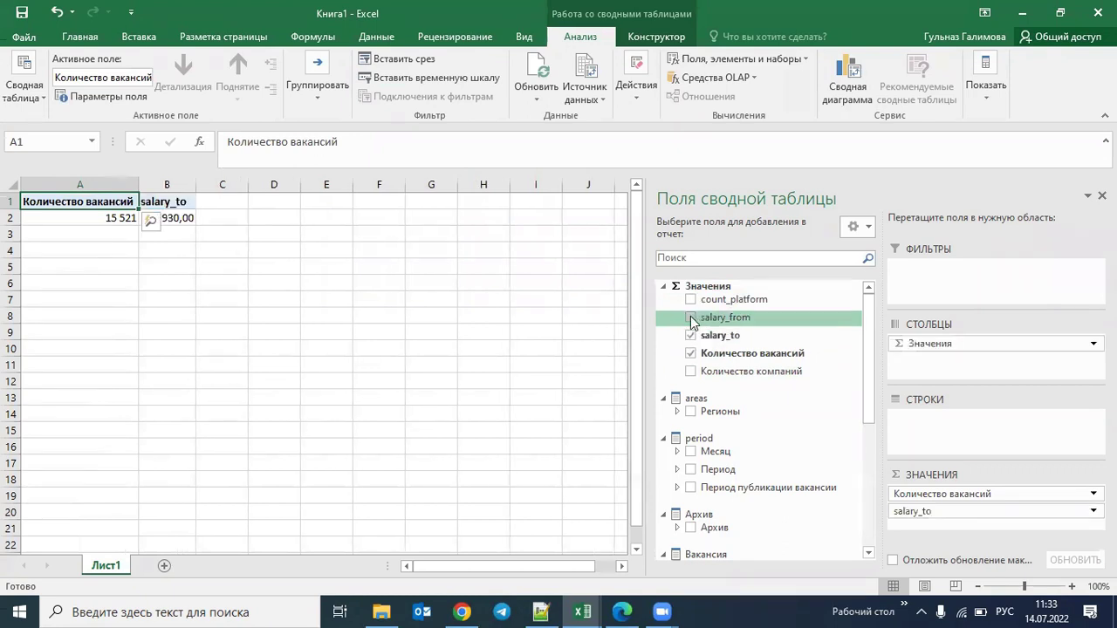
{"action": "left_click", "coordinate": [690, 317]}
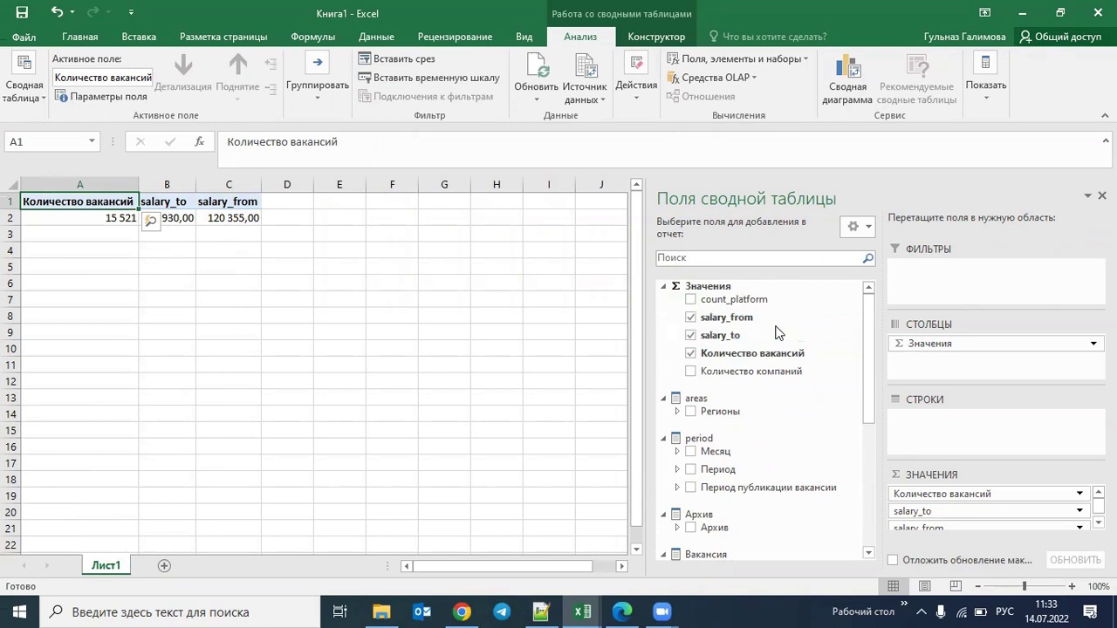
{"action": "scroll", "coordinate": [693, 472], "scroll_direction": "down", "scroll_amount": 2}
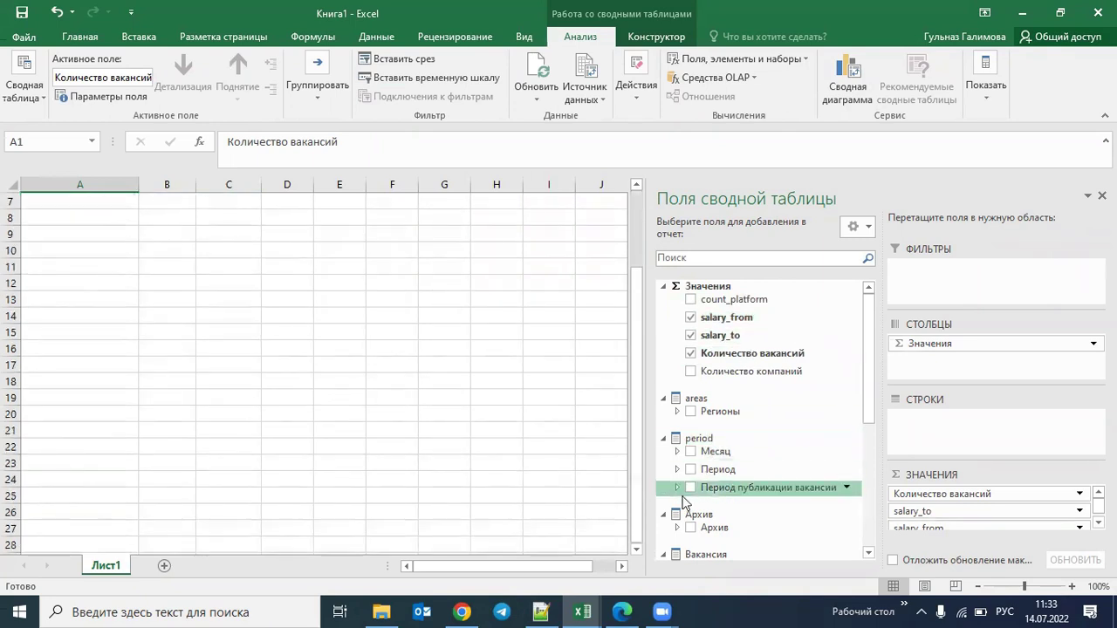
{"action": "left_click", "coordinate": [691, 487]}
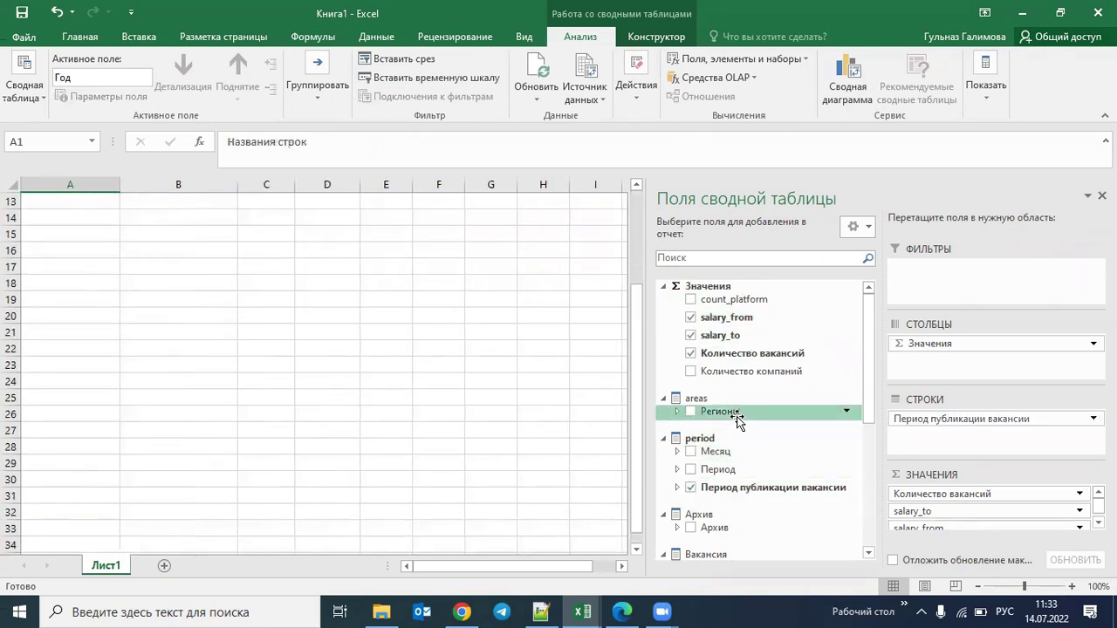
Put Тип ПО in the pivot Columns and Тип занятости in the Filters.
{"action": "scroll", "coordinate": [707, 451], "scroll_direction": "down", "scroll_amount": 8}
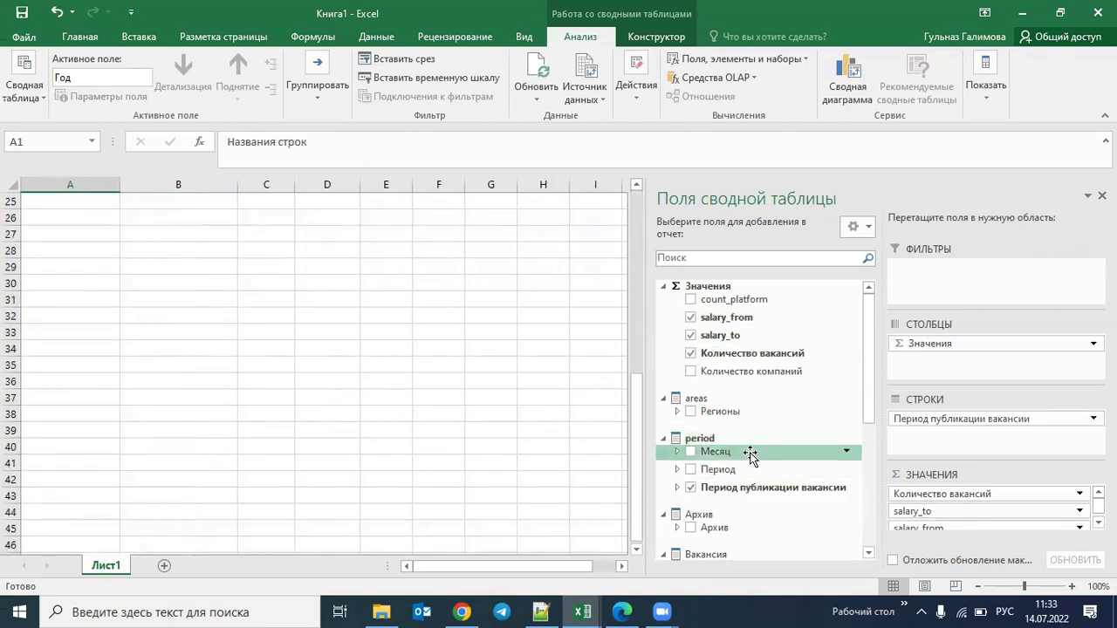
{"action": "left_click", "coordinate": [870, 428]}
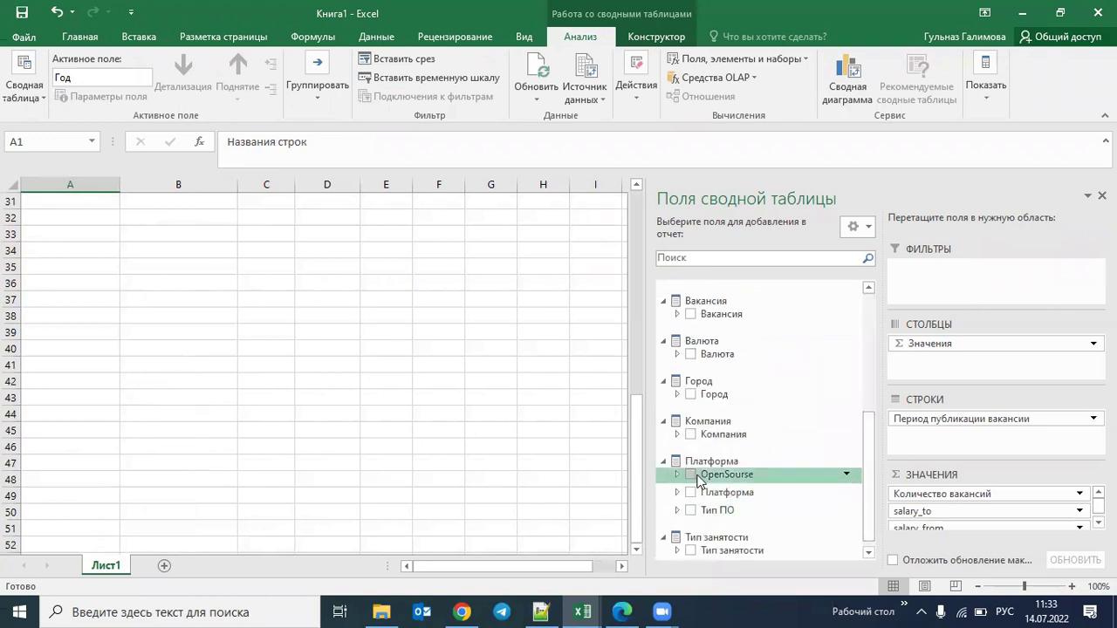
{"action": "left_click", "coordinate": [691, 509]}
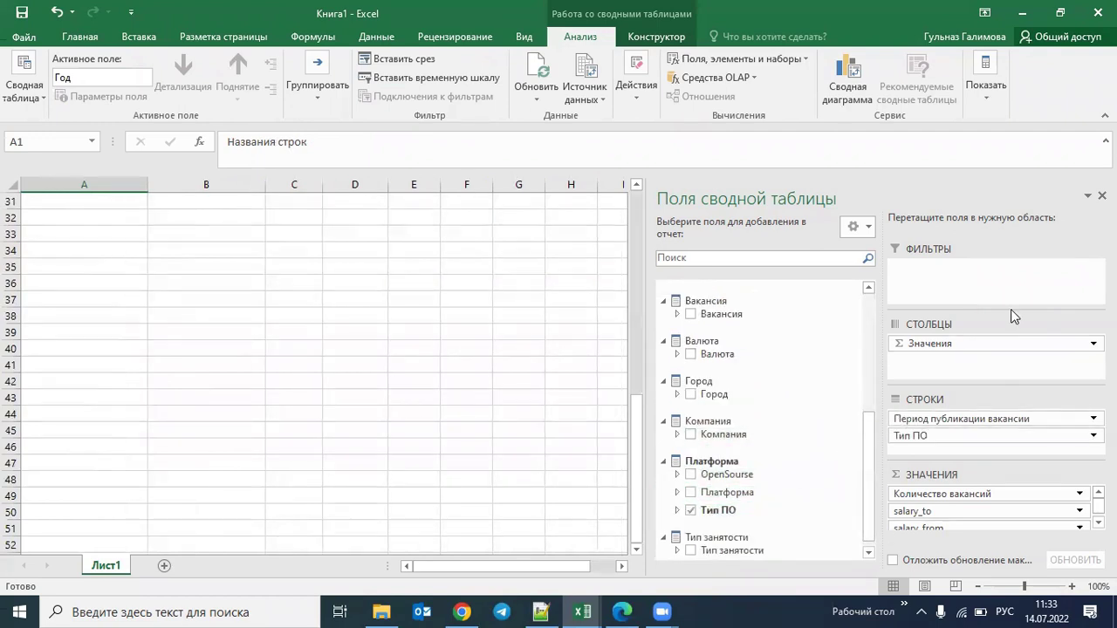
{"action": "left_click_drag", "start_coordinate": [964, 433], "coordinate": [957, 361]}
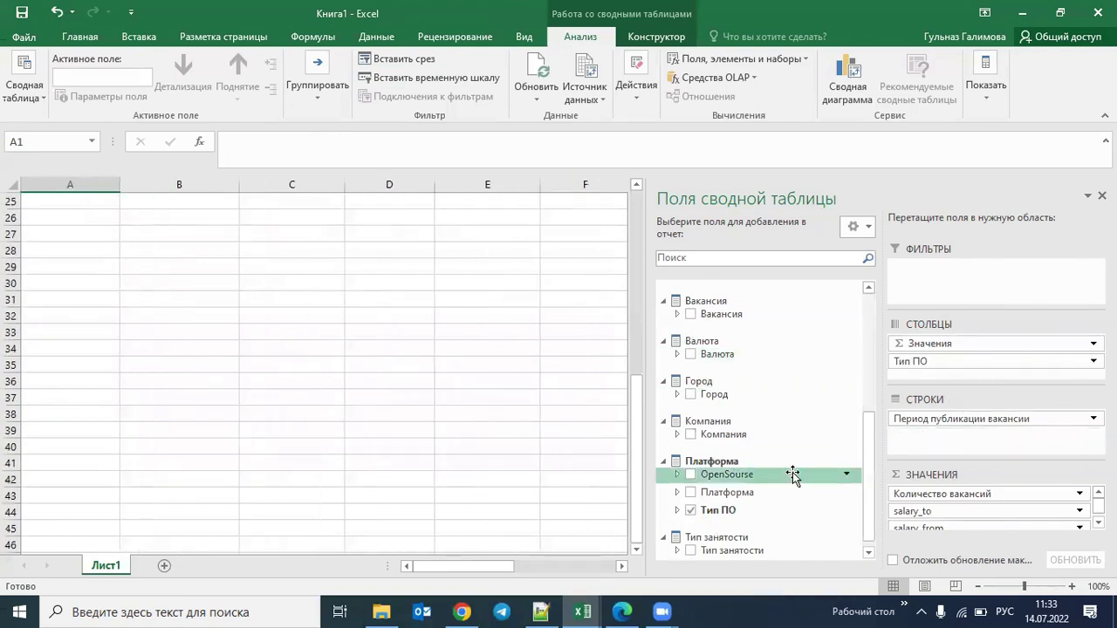
{"action": "left_click", "coordinate": [868, 552]}
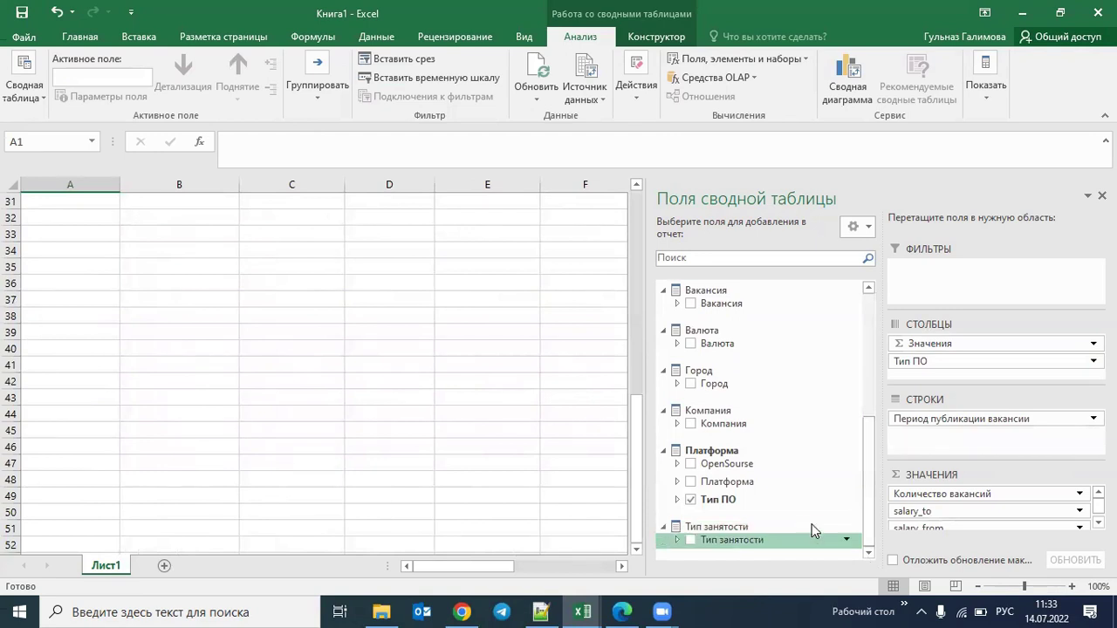
{"action": "left_click_drag", "start_coordinate": [811, 530], "coordinate": [954, 286]}
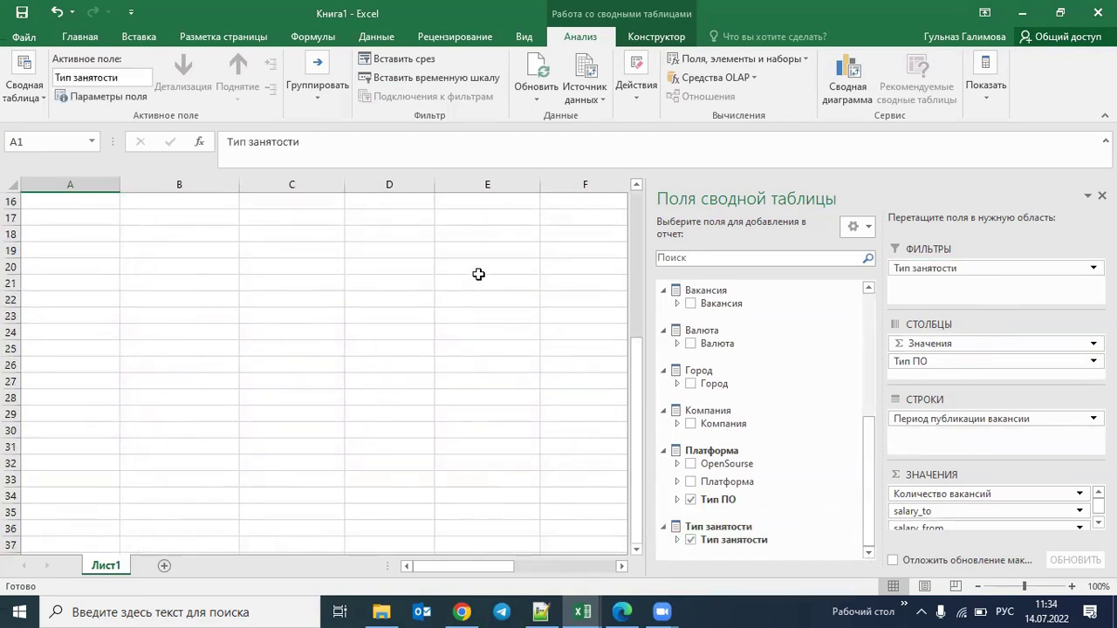
{"action": "scroll", "coordinate": [479, 274], "scroll_direction": "up", "scroll_amount": 5}
Expand 2022 into quarters and show 1 квартал and 2 квартал months, narrowing the field list.
{"action": "left_click", "coordinate": [28, 283]}
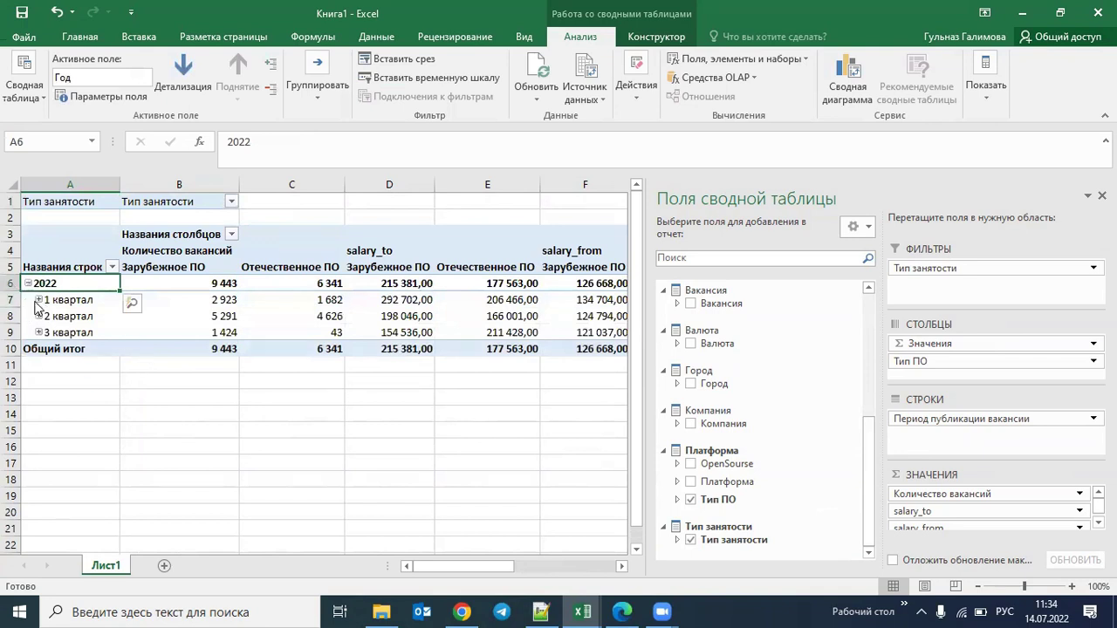
{"action": "left_click", "coordinate": [38, 299]}
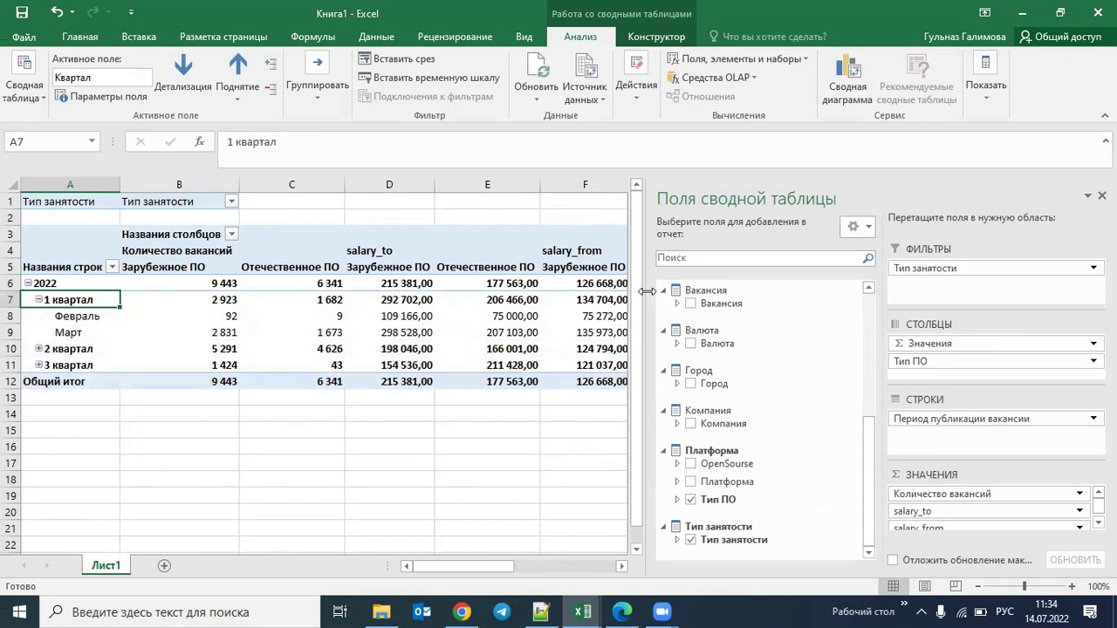
{"action": "left_click_drag", "start_coordinate": [647, 291], "coordinate": [721, 291]}
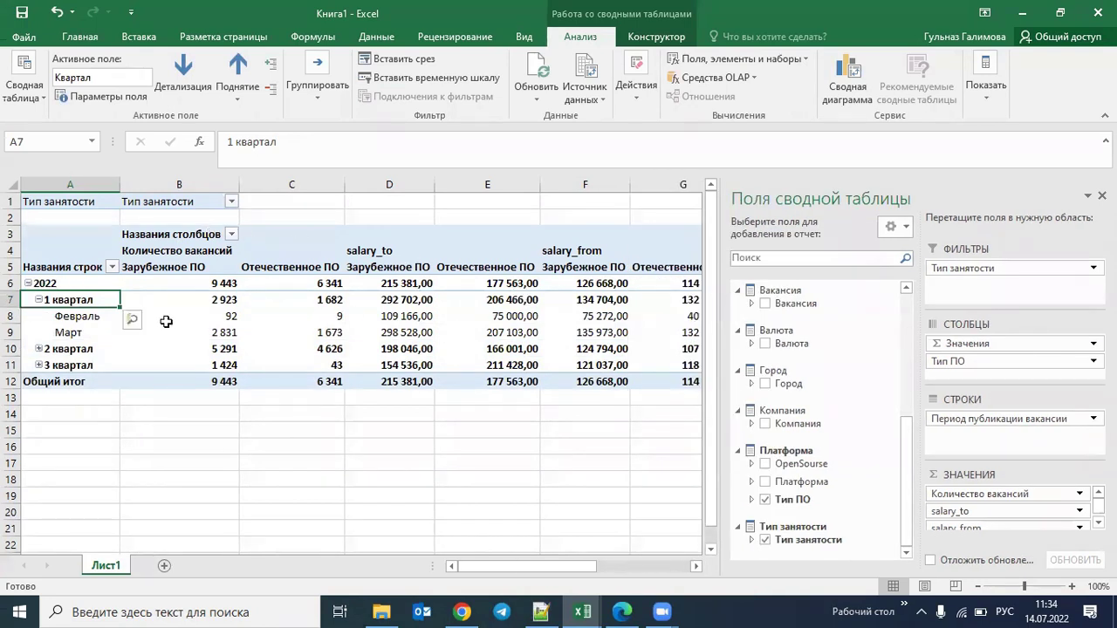
{"action": "left_click", "coordinate": [38, 349]}
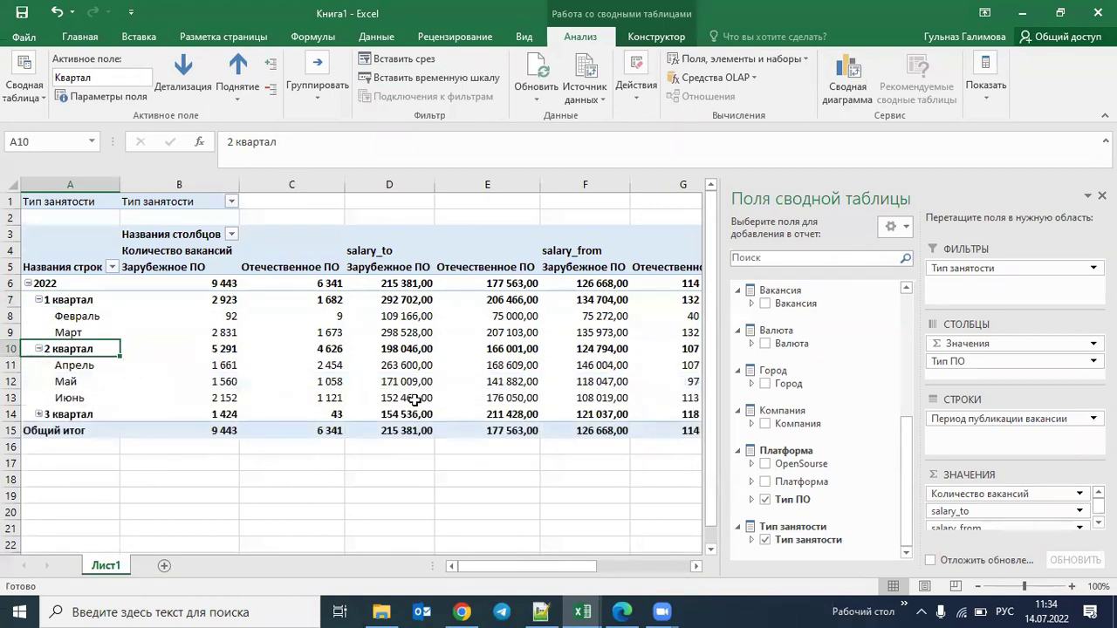
Filter the pivot's Тип занятости to Полный день, then minimize Excel.
{"action": "left_click", "coordinate": [229, 201]}
{"action": "left_click", "coordinate": [55, 240]}
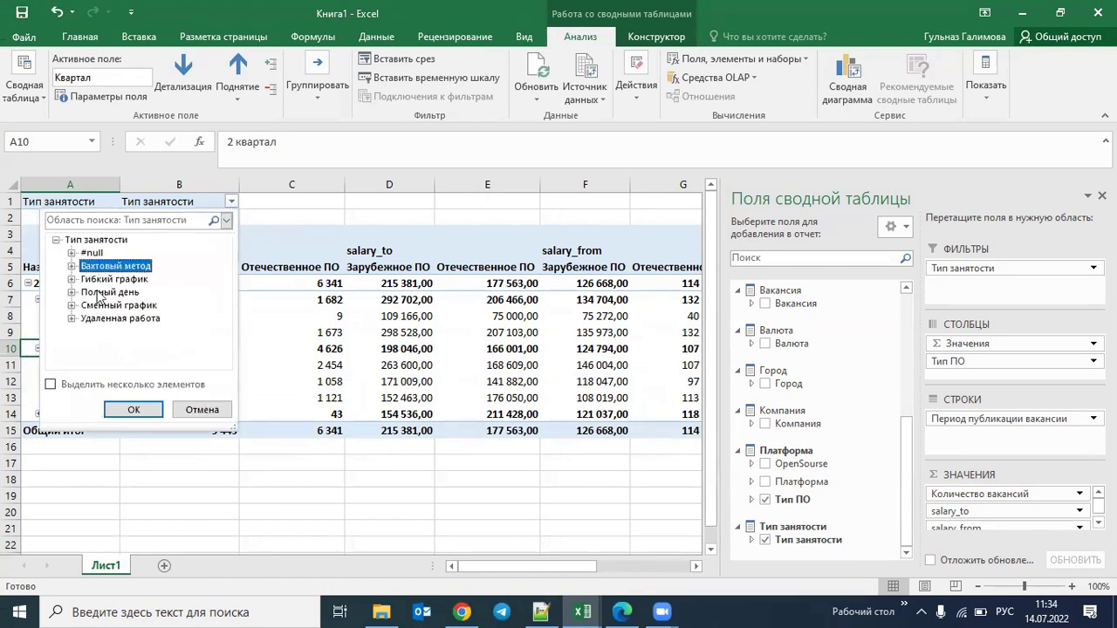
{"action": "left_click", "coordinate": [112, 292]}
{"action": "left_click", "coordinate": [134, 409]}
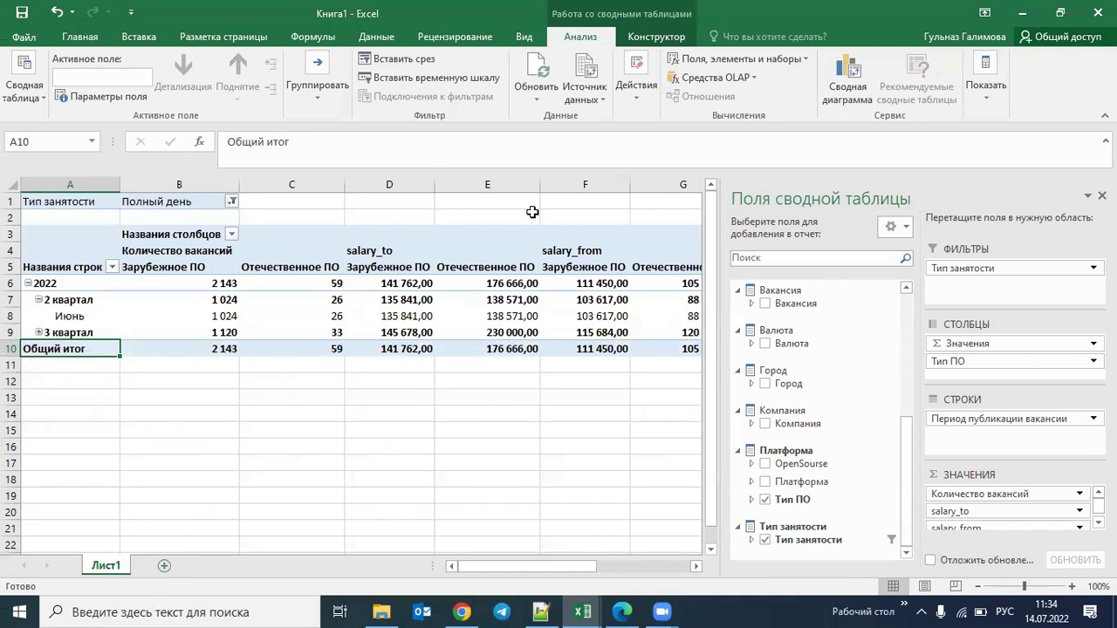
{"action": "left_click", "coordinate": [1028, 13]}
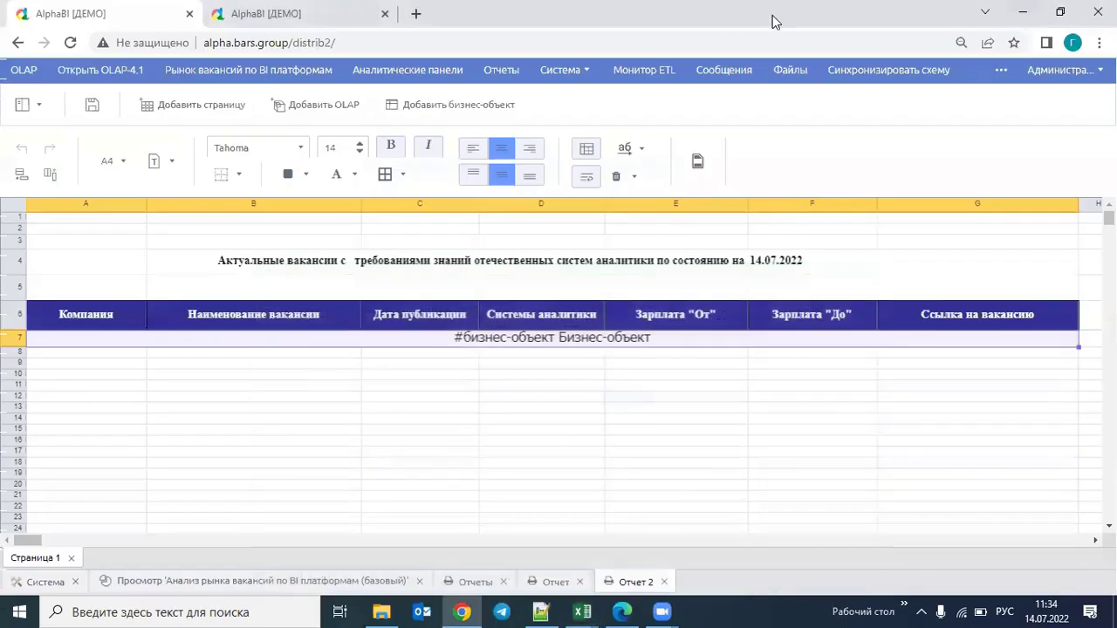
Open the Olap-представления list, then go back to the Система page.
{"action": "left_click", "coordinate": [12, 77]}
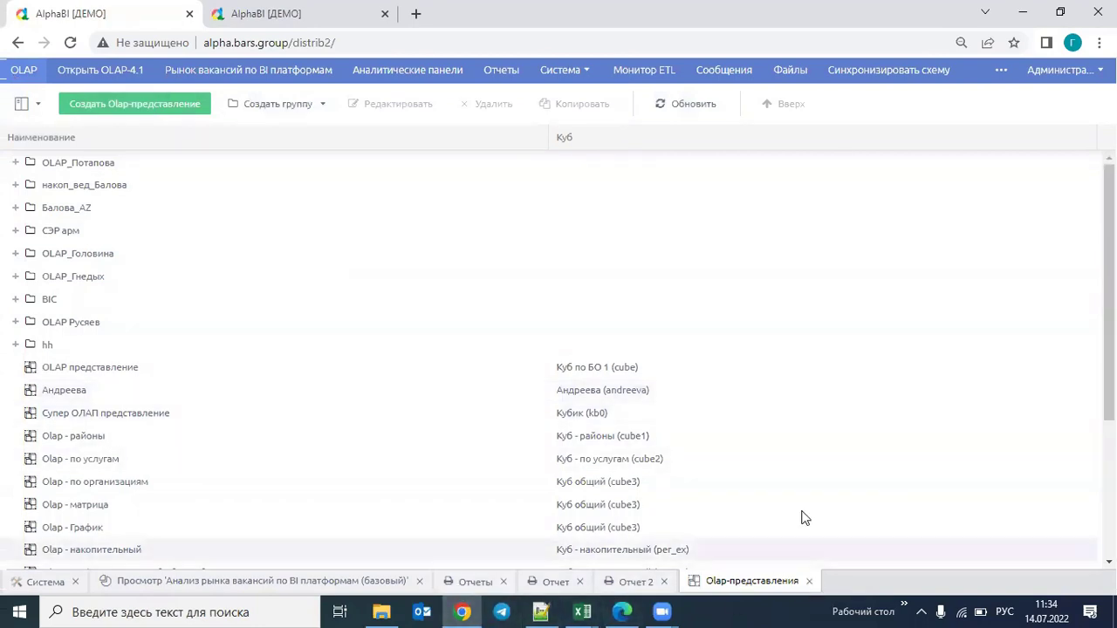
{"action": "left_click", "coordinate": [560, 74]}
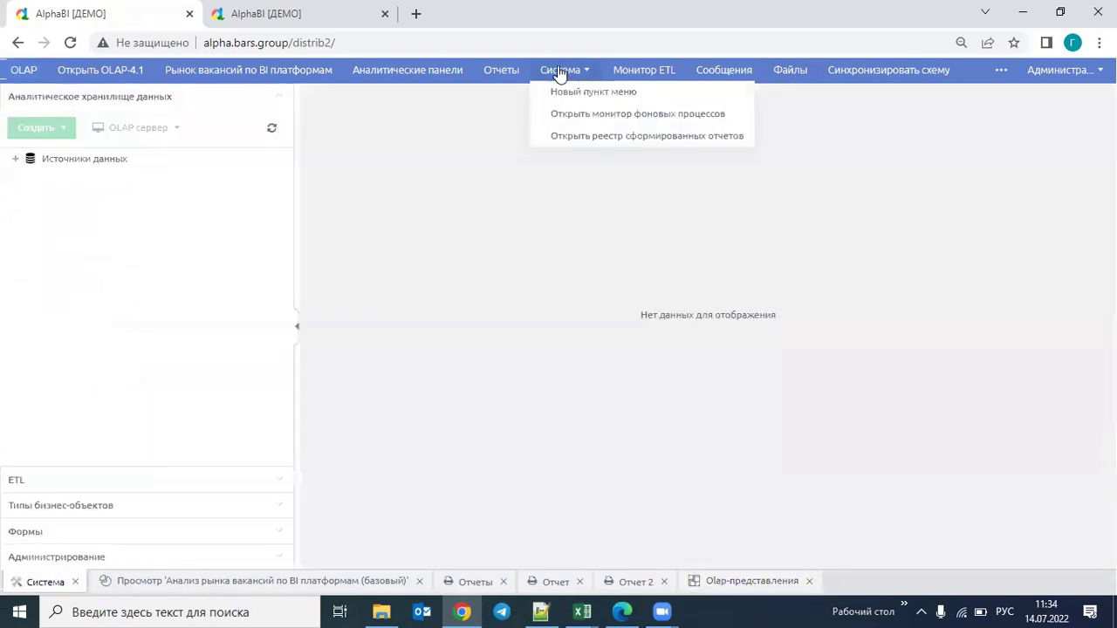
Show Типы бизнес-объектов, expand Каталог and look at Новый бизнес объект's BO.
{"action": "left_click", "coordinate": [41, 504]}
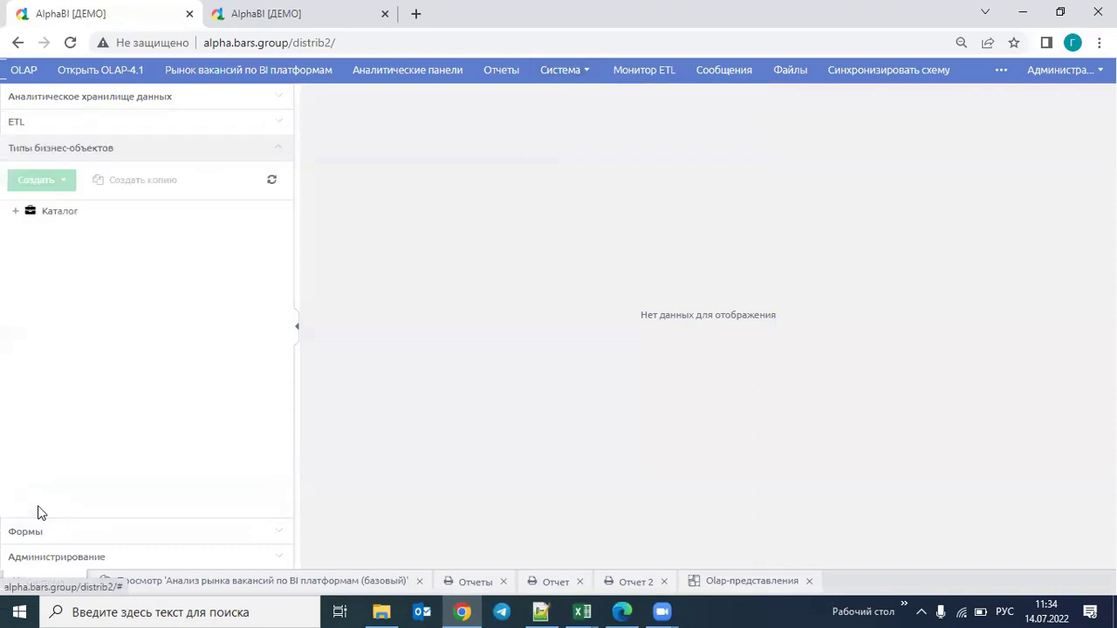
{"action": "left_click", "coordinate": [15, 211]}
{"action": "scroll", "coordinate": [120, 354], "scroll_direction": "down", "scroll_amount": 5}
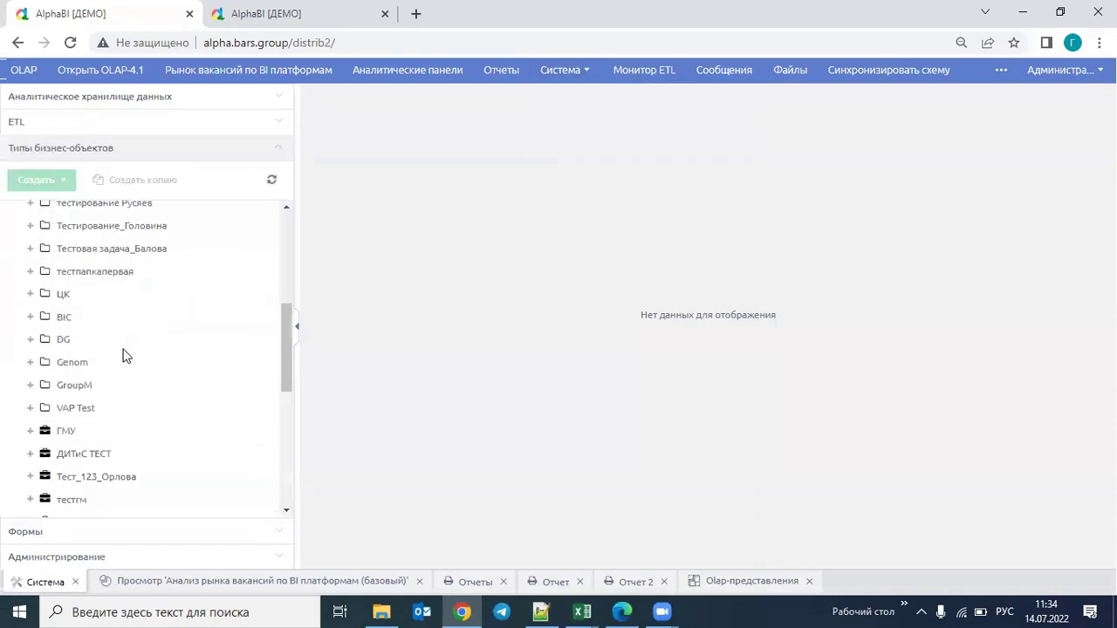
{"action": "scroll", "coordinate": [123, 354], "scroll_direction": "down", "scroll_amount": 5}
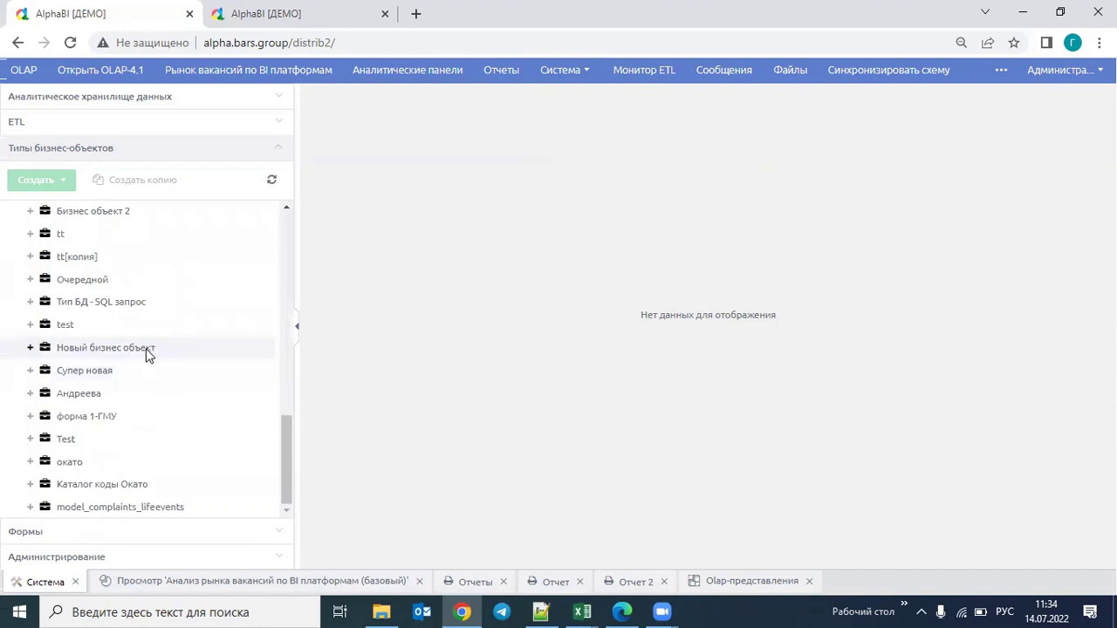
{"action": "left_click", "coordinate": [80, 349]}
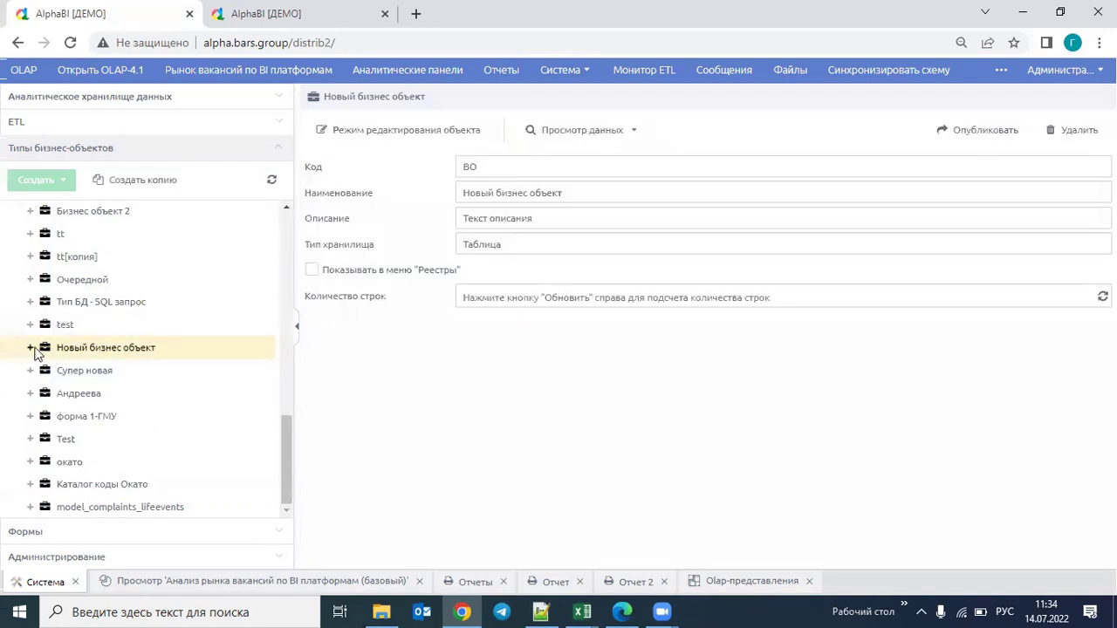
{"action": "left_click", "coordinate": [30, 347]}
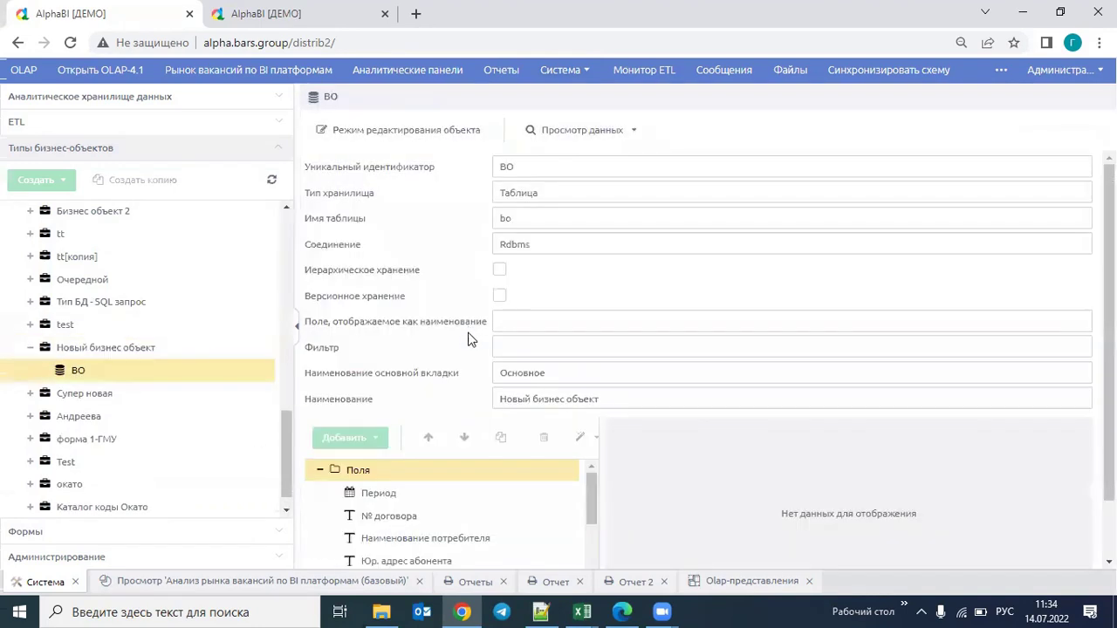
{"action": "scroll", "coordinate": [481, 404], "scroll_direction": "down", "scroll_amount": 2}
{"action": "scroll", "coordinate": [491, 425], "scroll_direction": "down", "scroll_amount": 5}
{"action": "scroll", "coordinate": [202, 392], "scroll_direction": "up", "scroll_amount": 5}
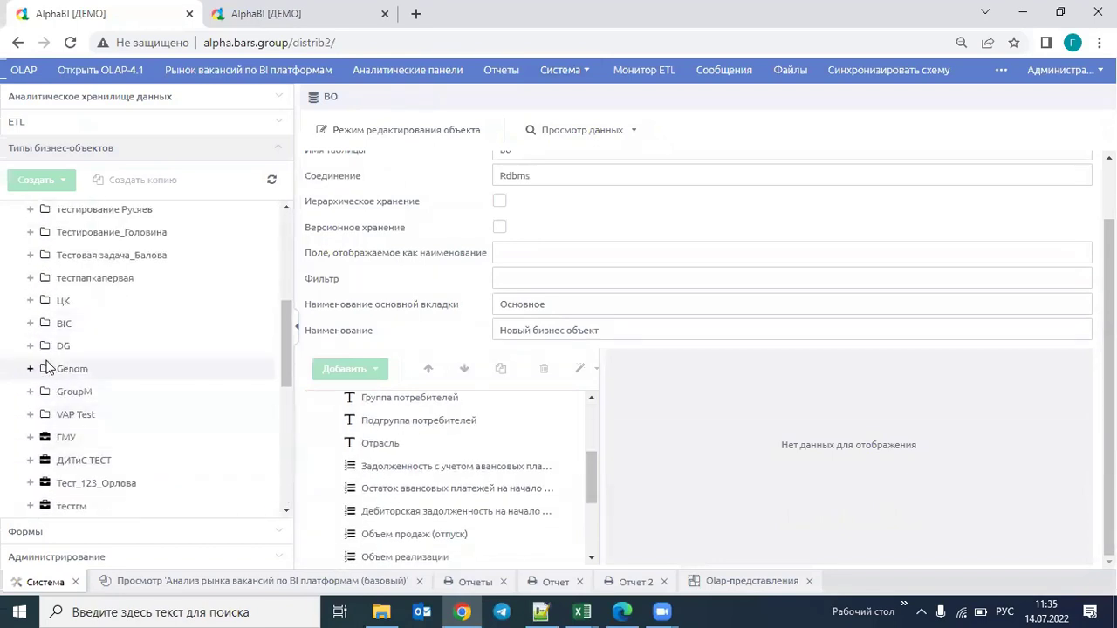
{"action": "scroll", "coordinate": [59, 400], "scroll_direction": "up", "scroll_amount": 1}
{"action": "scroll", "coordinate": [57, 397], "scroll_direction": "up", "scroll_amount": 5}
Open the vacan_hh_norm metadata under Данные по BI вакансиям из HH > Актуальные вакансии.
{"action": "left_click", "coordinate": [31, 280]}
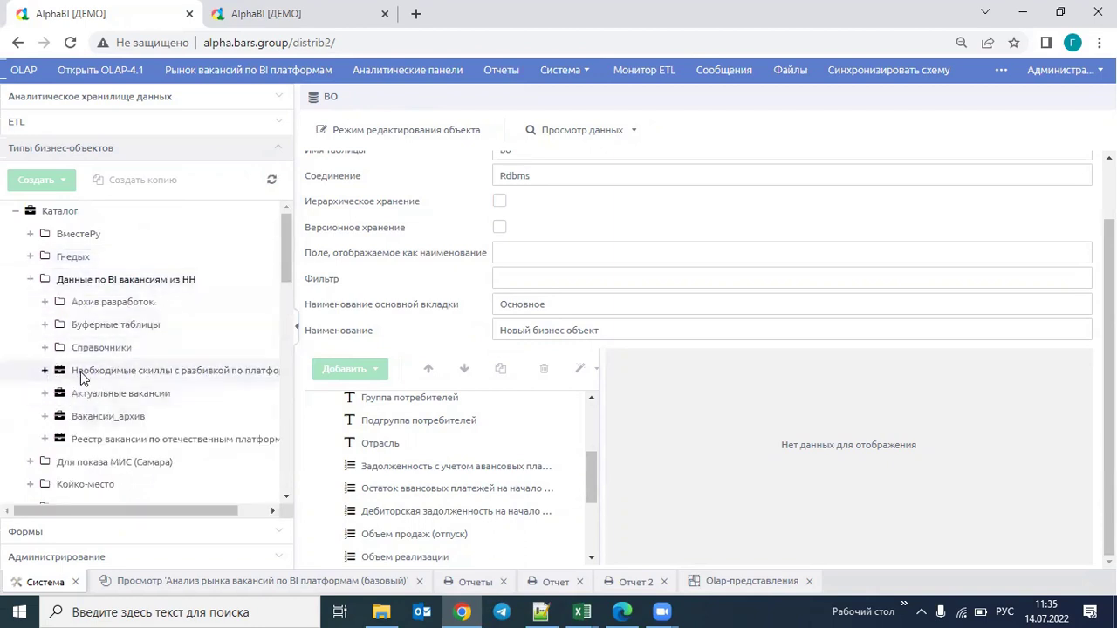
{"action": "left_click", "coordinate": [85, 377]}
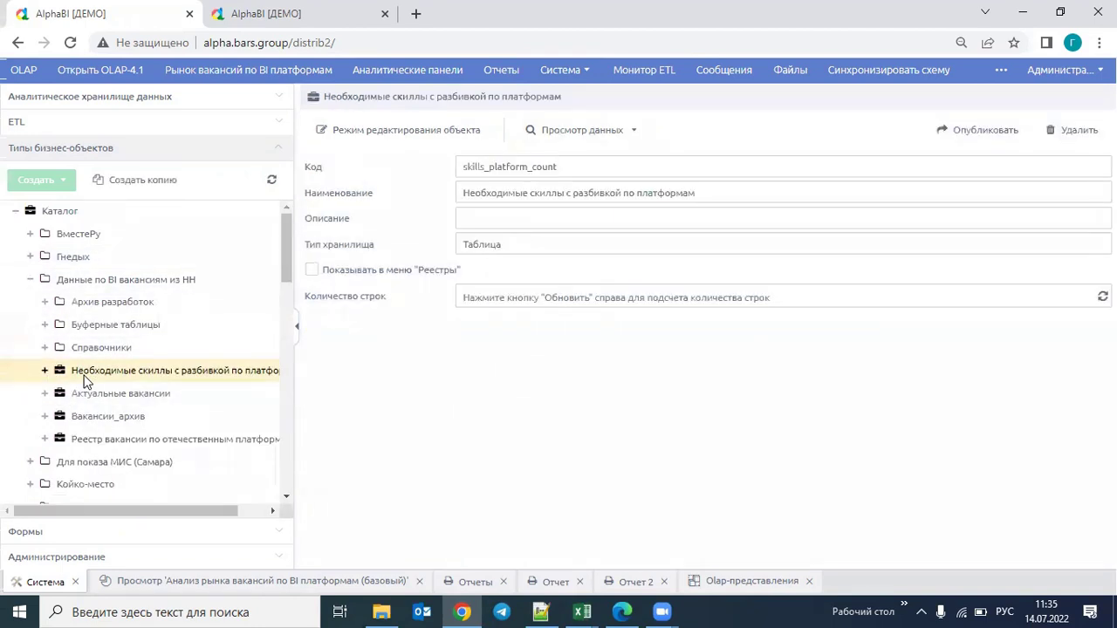
{"action": "left_click", "coordinate": [45, 393]}
{"action": "left_click", "coordinate": [104, 417]}
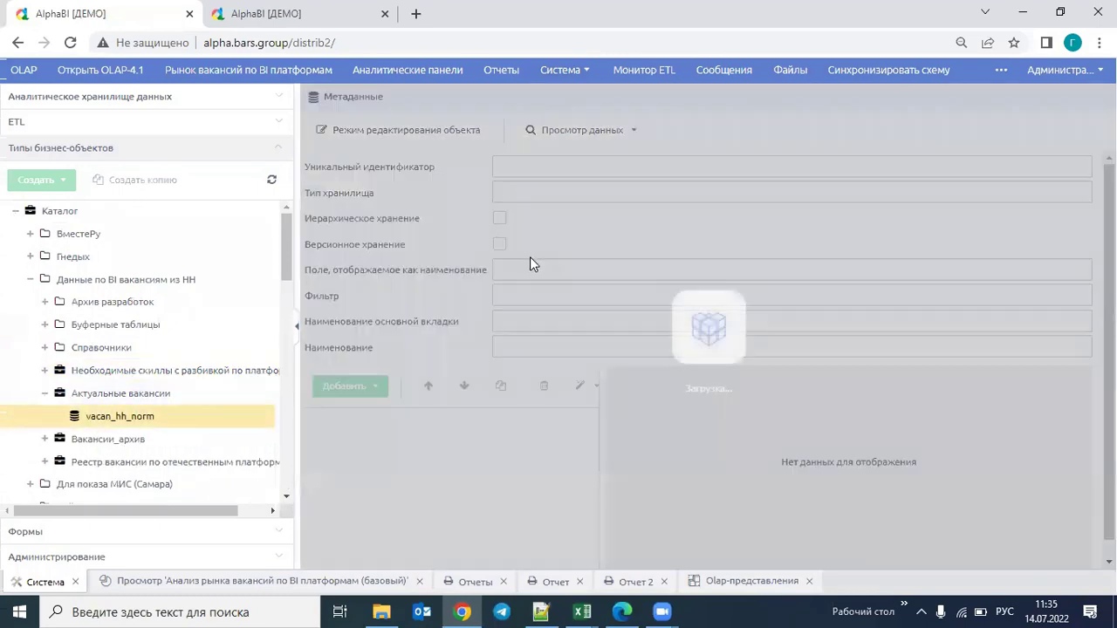
{"action": "scroll", "coordinate": [514, 433], "scroll_direction": "down", "scroll_amount": 2}
{"action": "scroll", "coordinate": [519, 463], "scroll_direction": "down", "scroll_amount": 3}
{"action": "scroll", "coordinate": [493, 457], "scroll_direction": "down", "scroll_amount": 3}
{"action": "scroll", "coordinate": [493, 457], "scroll_direction": "up", "scroll_amount": 3}
{"action": "scroll", "coordinate": [480, 445], "scroll_direction": "up", "scroll_amount": 2}
Inspect the name_platform and premium field properties of vacan_hh_norm.
{"action": "left_click", "coordinate": [467, 426]}
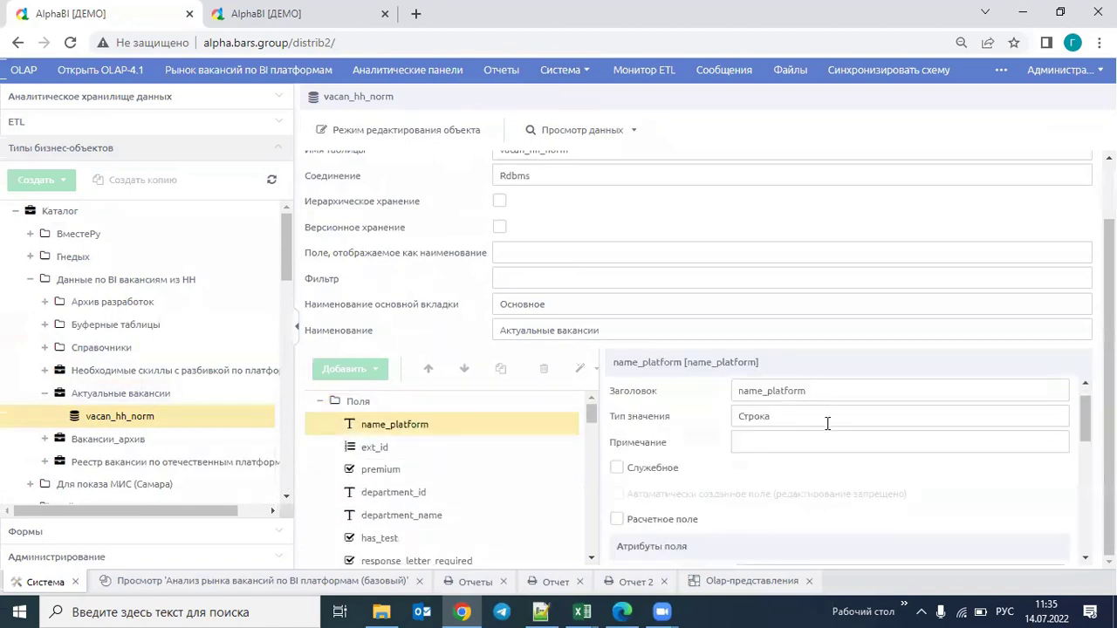
{"action": "scroll", "coordinate": [827, 424], "scroll_direction": "down", "scroll_amount": 3}
{"action": "scroll", "coordinate": [875, 473], "scroll_direction": "down", "scroll_amount": 3}
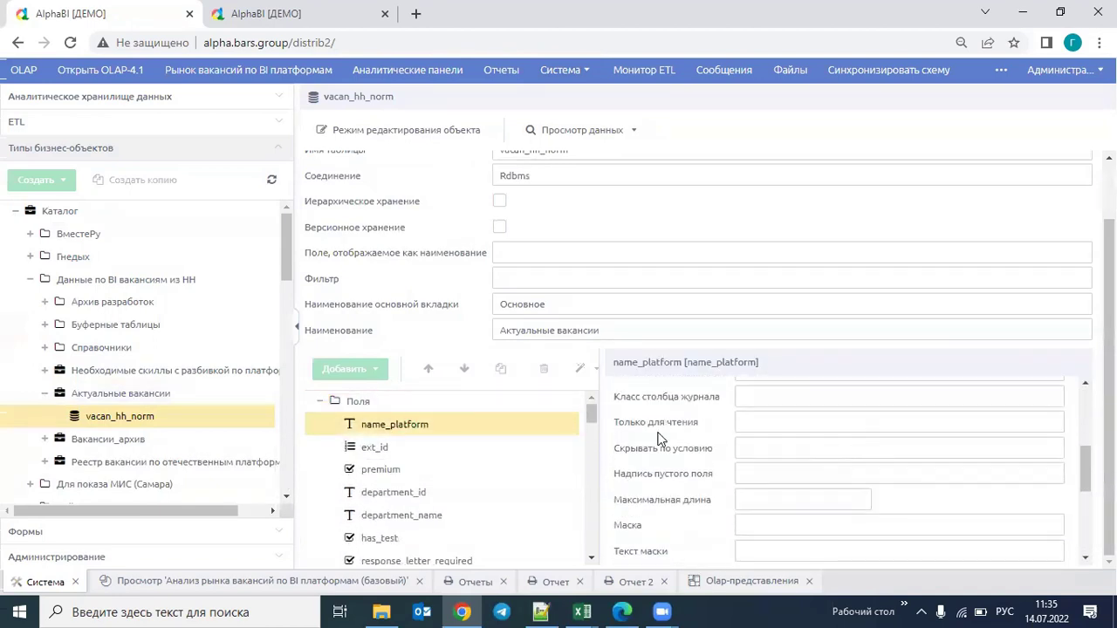
{"action": "scroll", "coordinate": [781, 445], "scroll_direction": "up", "scroll_amount": 2}
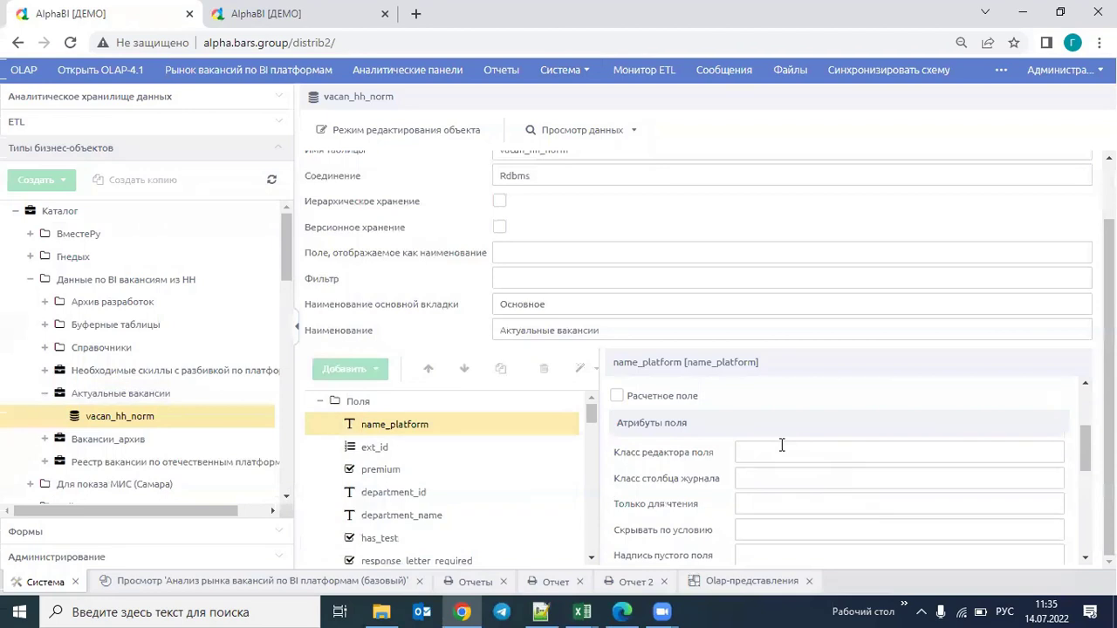
{"action": "scroll", "coordinate": [783, 441], "scroll_direction": "up", "scroll_amount": 3}
{"action": "scroll", "coordinate": [795, 440], "scroll_direction": "down", "scroll_amount": 3}
{"action": "scroll", "coordinate": [797, 446], "scroll_direction": "down", "scroll_amount": 3}
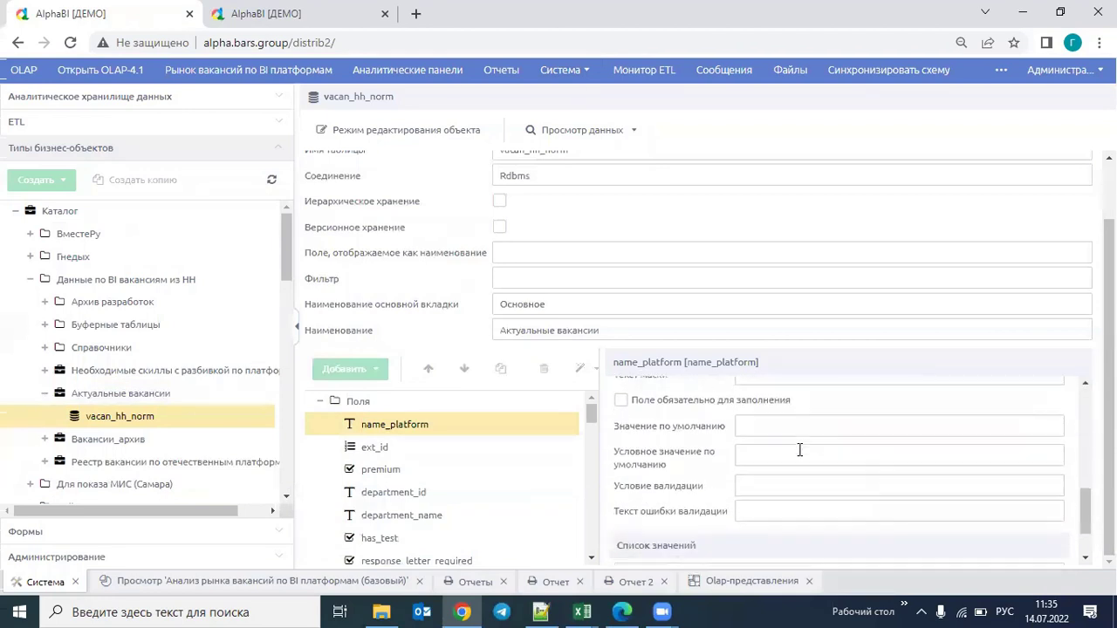
{"action": "scroll", "coordinate": [798, 447], "scroll_direction": "down", "scroll_amount": 3}
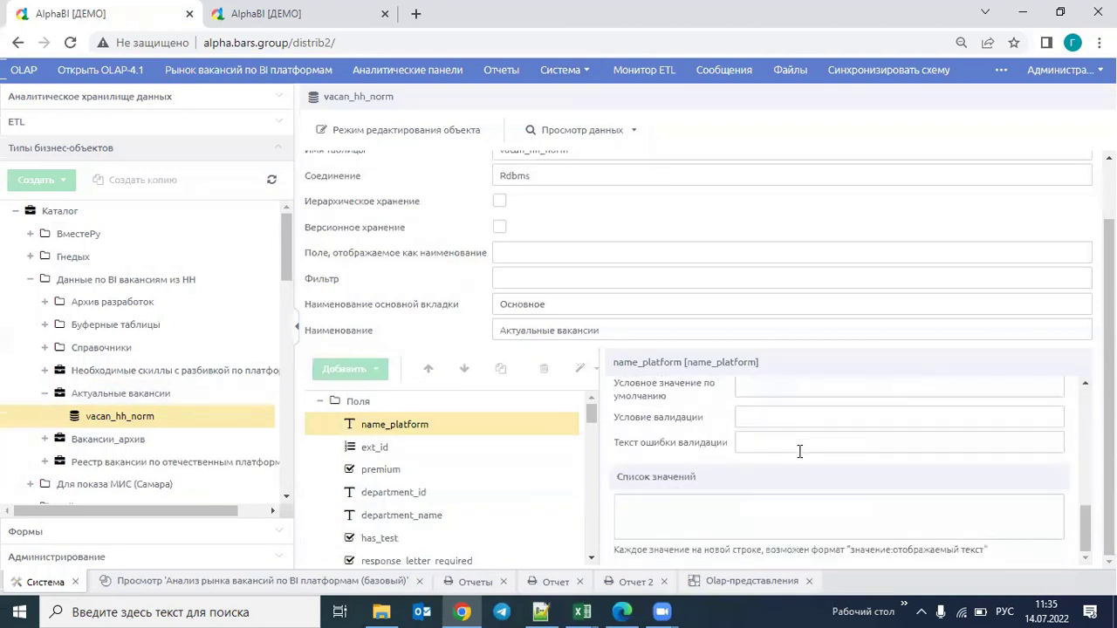
{"action": "left_click", "coordinate": [451, 469]}
Preview the Актуальные вакансии data records, then close the preview.
{"action": "left_click", "coordinate": [546, 132]}
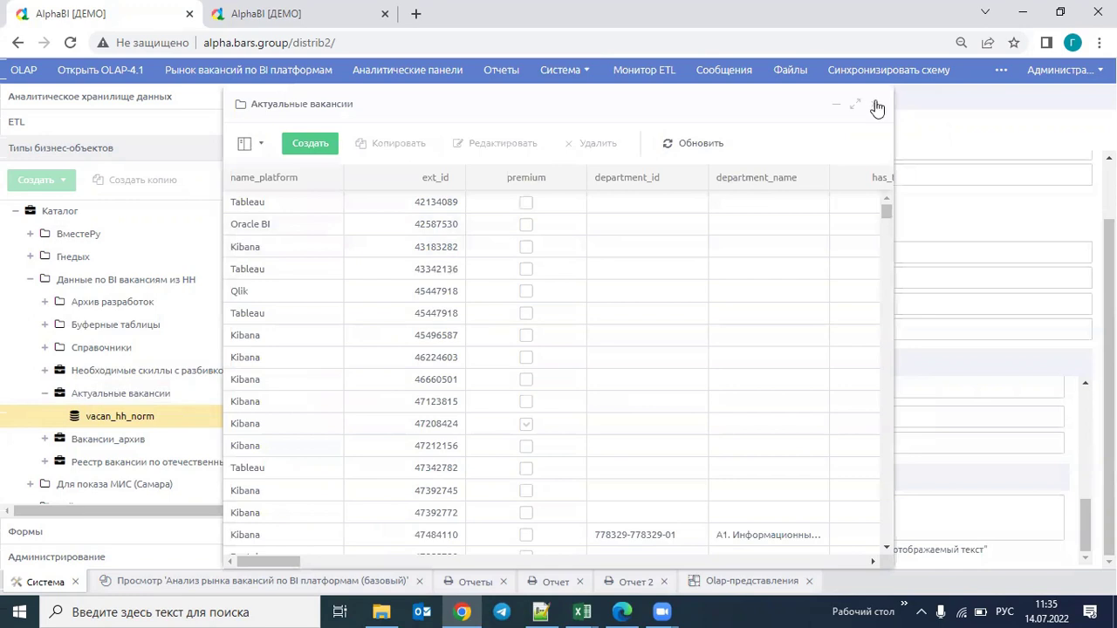
{"action": "left_click", "coordinate": [877, 104]}
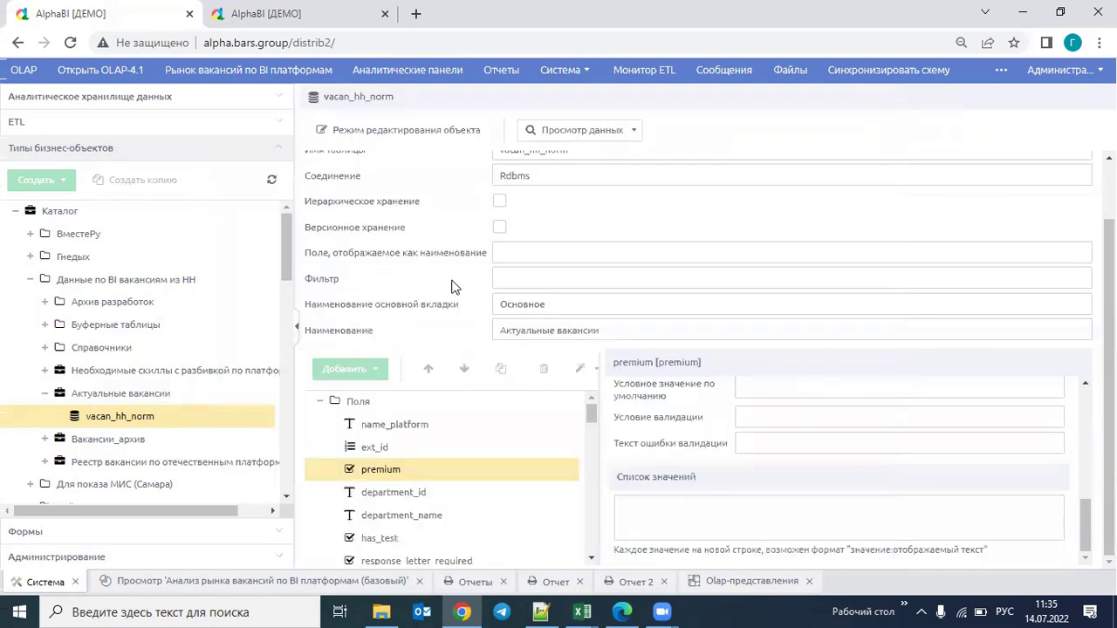
{"action": "scroll", "coordinate": [307, 337], "scroll_direction": "up", "scroll_amount": 2}
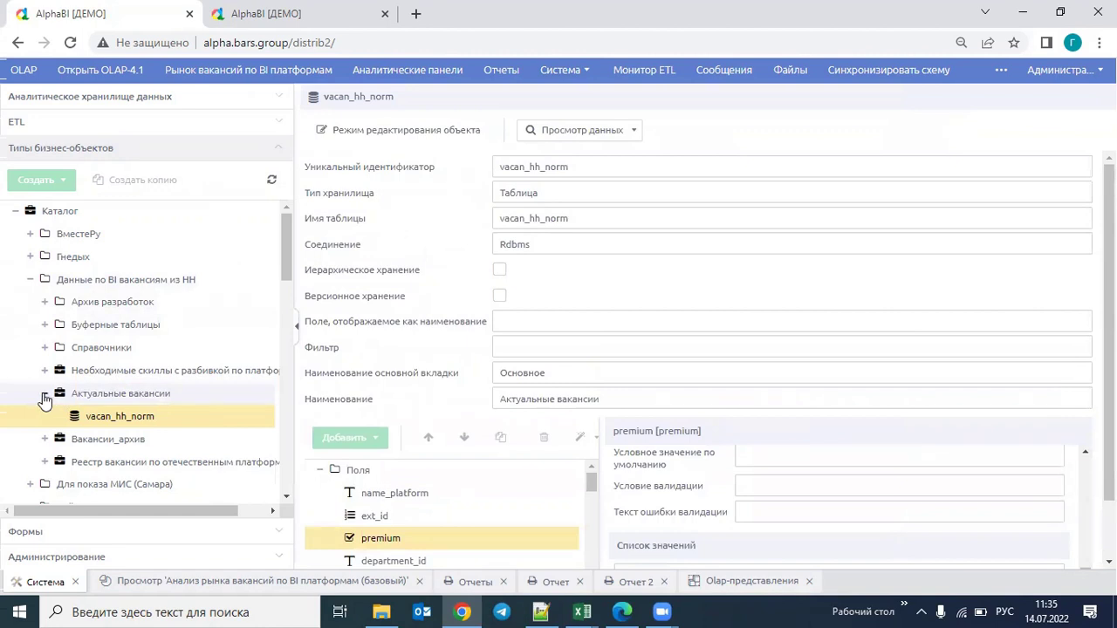
Open the АХД hh.ru data source under Аналитическое хранилище данных > Источники данных.
{"action": "left_click", "coordinate": [186, 95]}
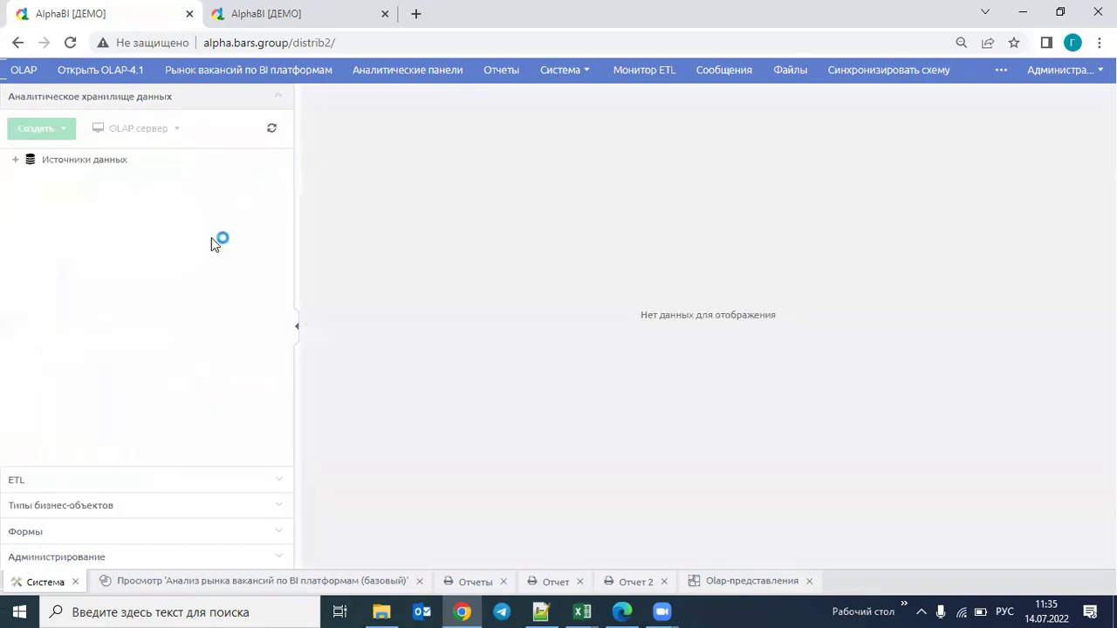
{"action": "left_click", "coordinate": [16, 160]}
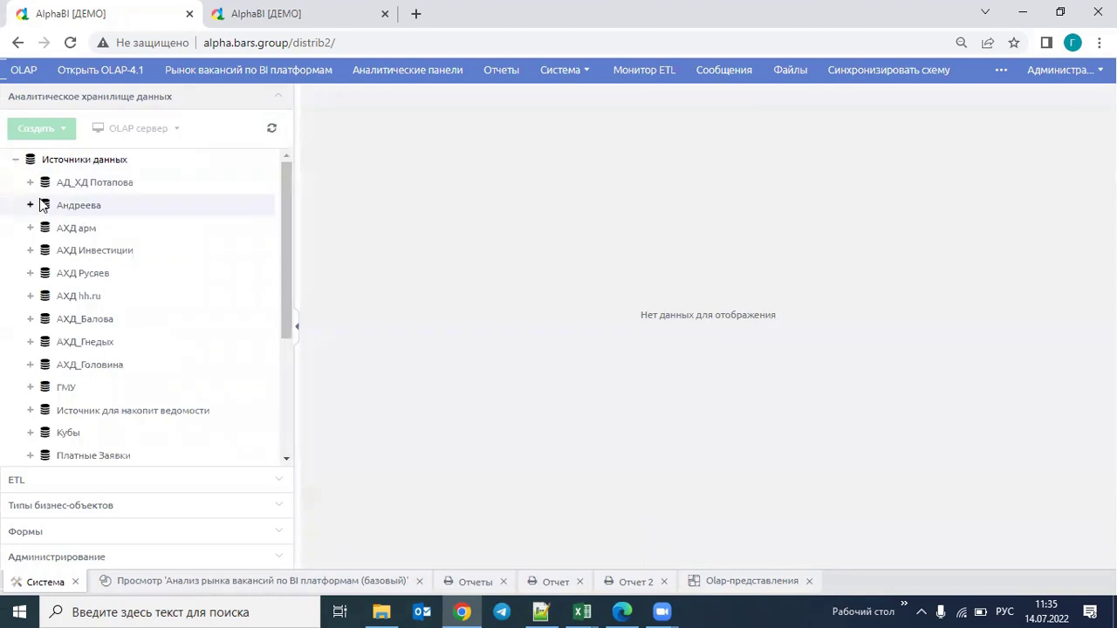
{"action": "left_click", "coordinate": [78, 299]}
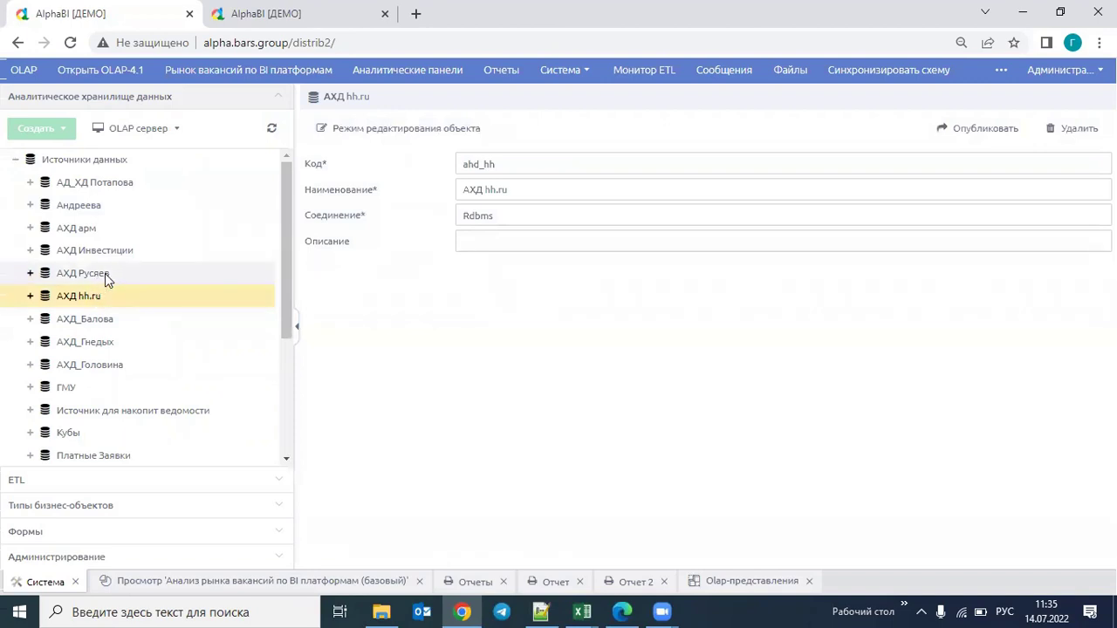
{"action": "left_click", "coordinate": [31, 298]}
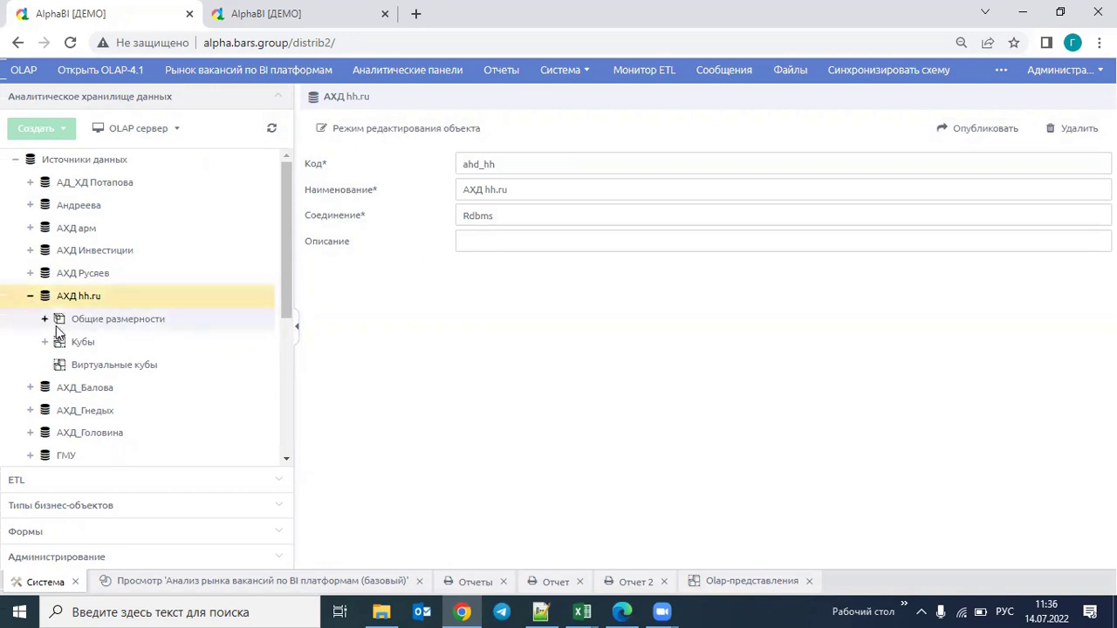
Show the period dimension's Год, Квартал, Месяц levels, then list the АХД hh.ru cubes.
{"action": "left_click", "coordinate": [105, 327]}
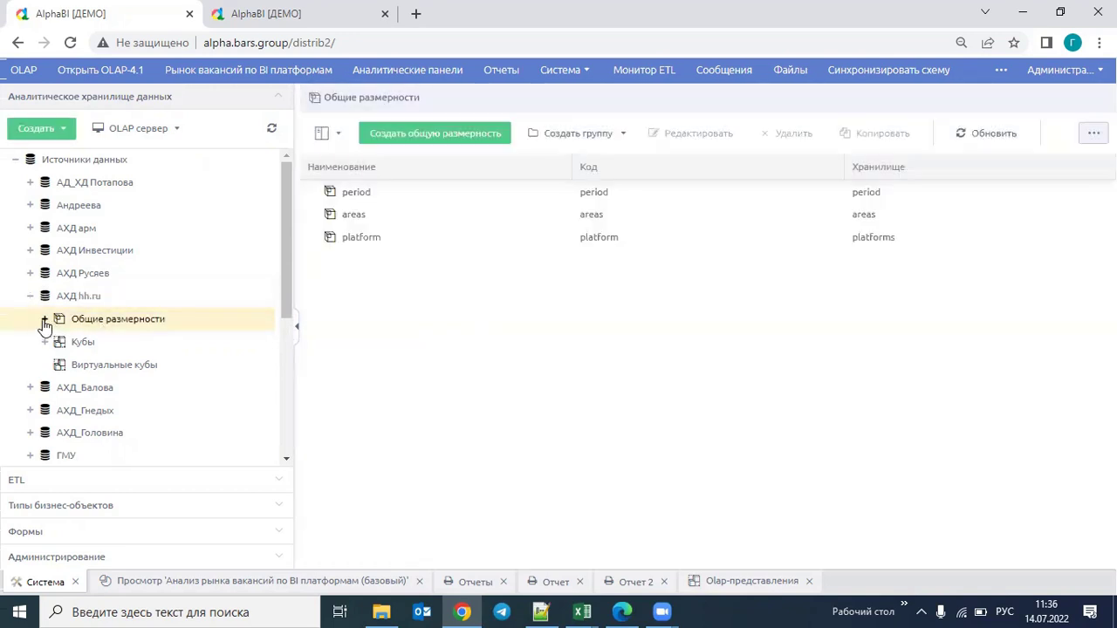
{"action": "left_click", "coordinate": [46, 324]}
{"action": "left_click", "coordinate": [118, 343]}
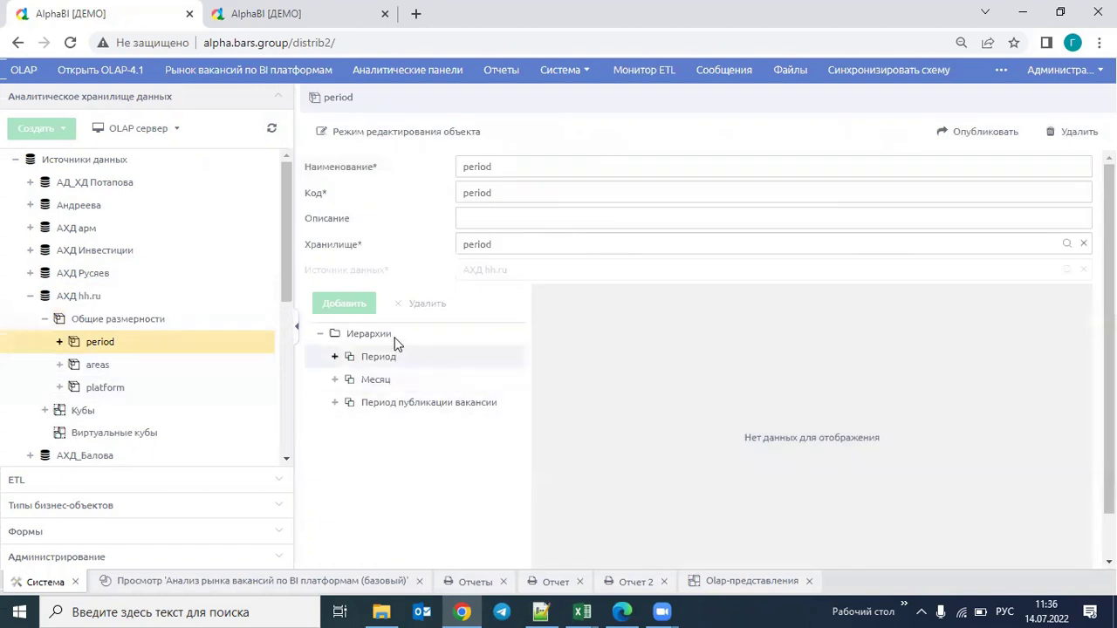
{"action": "left_click", "coordinate": [334, 402]}
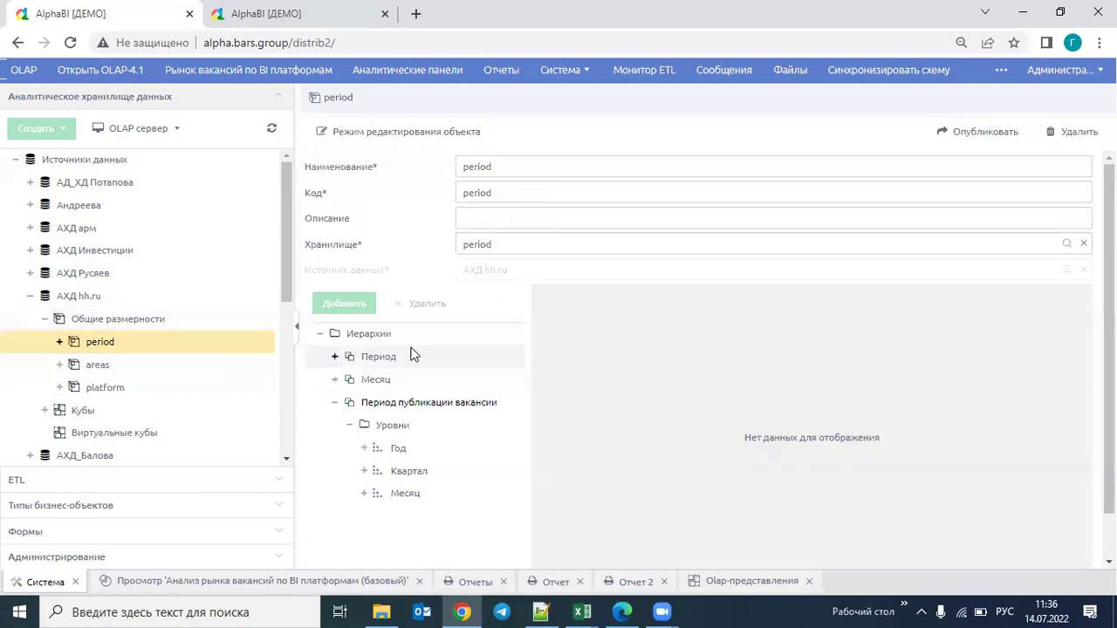
{"action": "left_click", "coordinate": [45, 319]}
{"action": "left_click", "coordinate": [84, 342]}
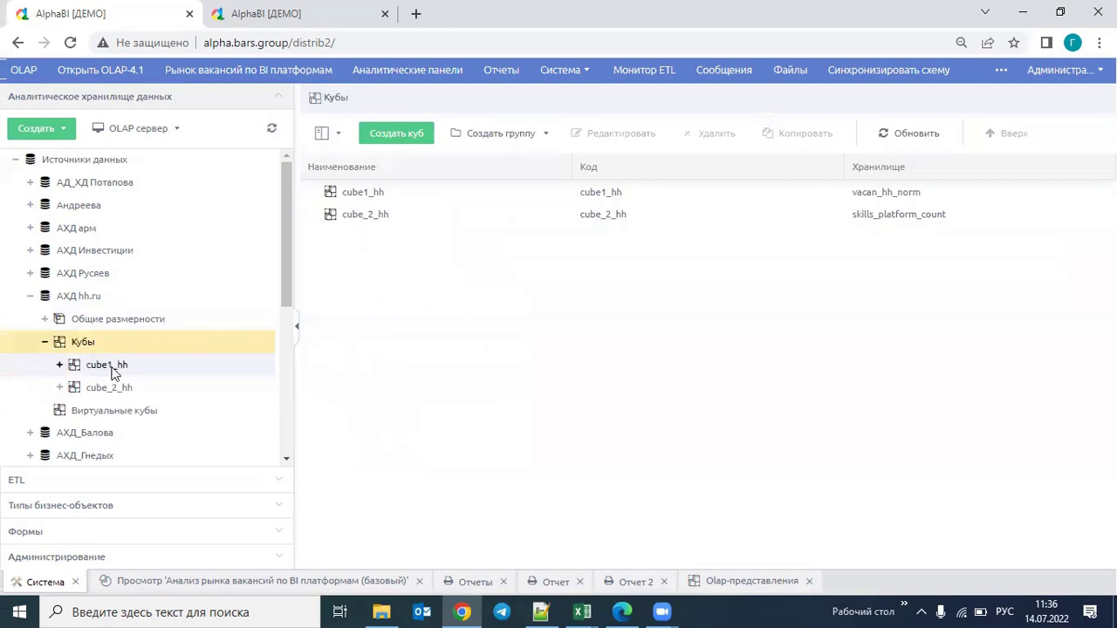
Review cube1_hh measures: salary_from, salary_to, Количество вакансий, Количество компаний, count_platform.
{"action": "left_click", "coordinate": [109, 367]}
{"action": "scroll", "coordinate": [418, 382], "scroll_direction": "down", "scroll_amount": 3}
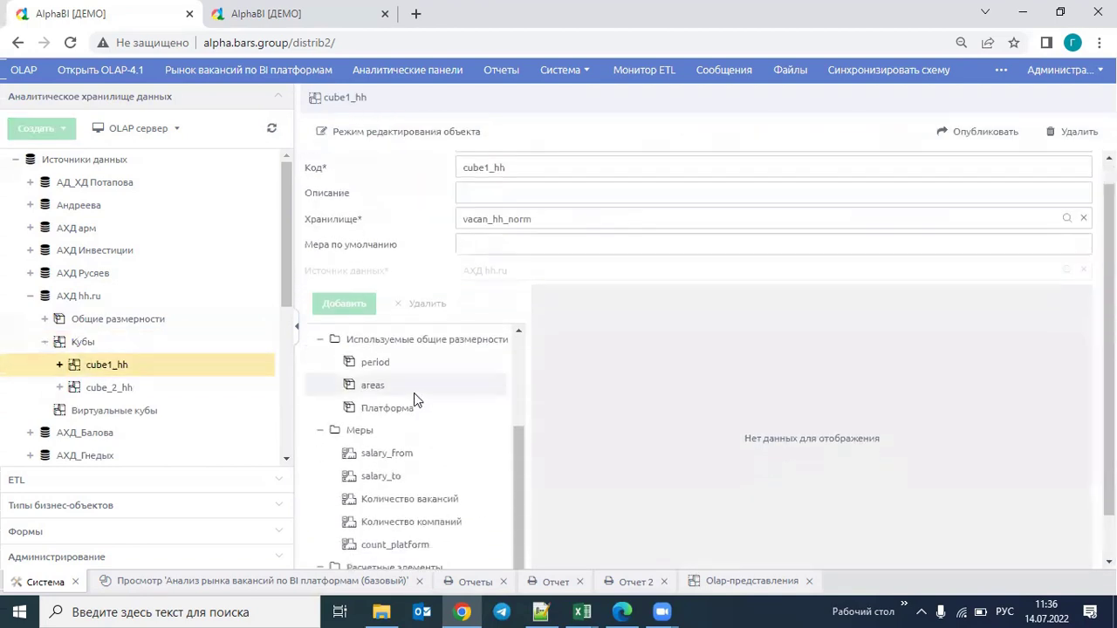
{"action": "scroll", "coordinate": [426, 325], "scroll_direction": "down", "scroll_amount": 2}
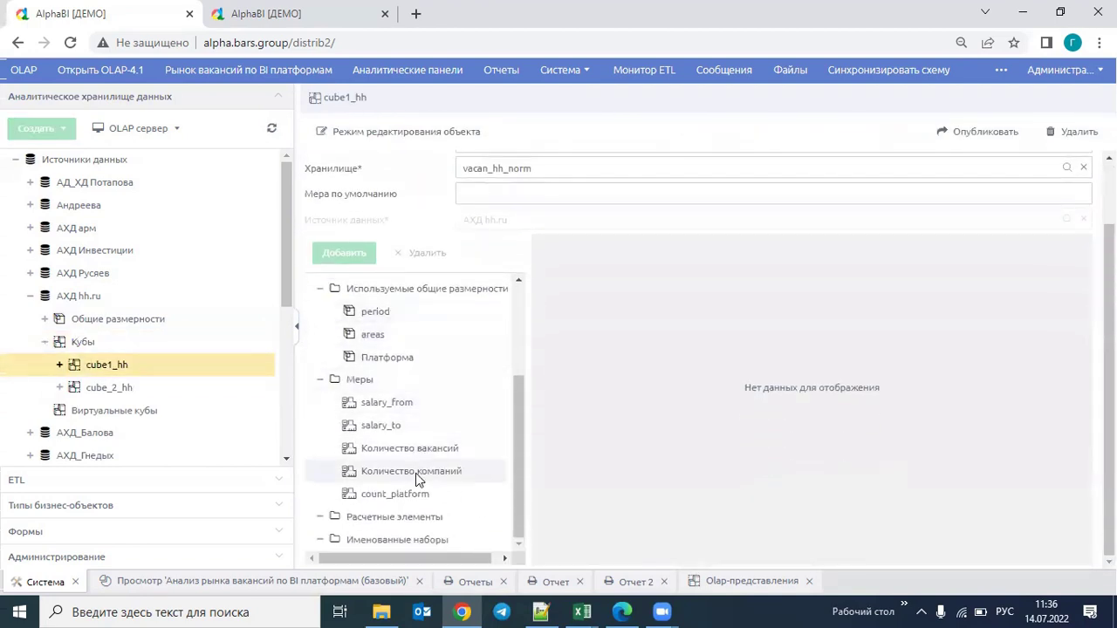
{"action": "left_click", "coordinate": [407, 404]}
{"action": "left_click", "coordinate": [425, 450]}
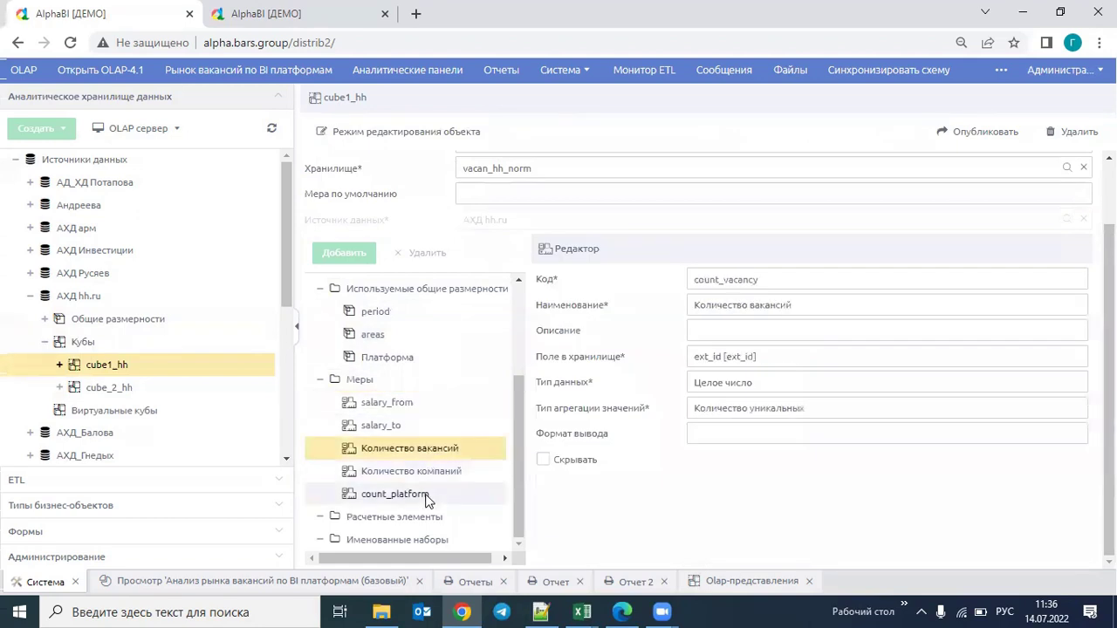
{"action": "left_click", "coordinate": [410, 494]}
{"action": "left_click", "coordinate": [432, 471]}
{"action": "left_click", "coordinate": [427, 450]}
{"action": "left_click", "coordinate": [410, 425]}
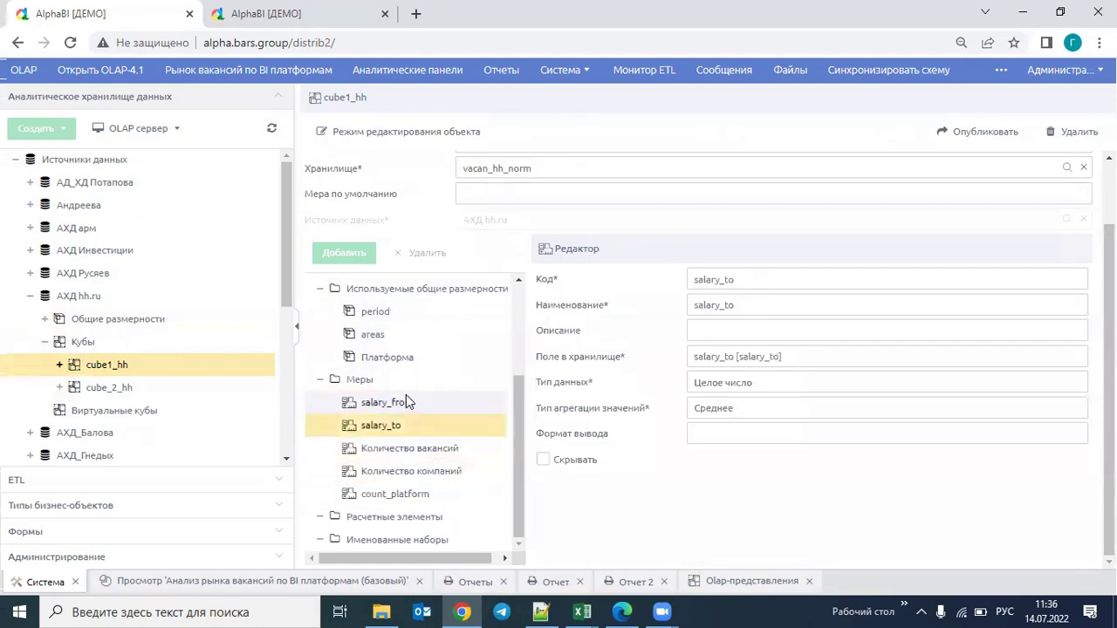
{"action": "left_click", "coordinate": [405, 401]}
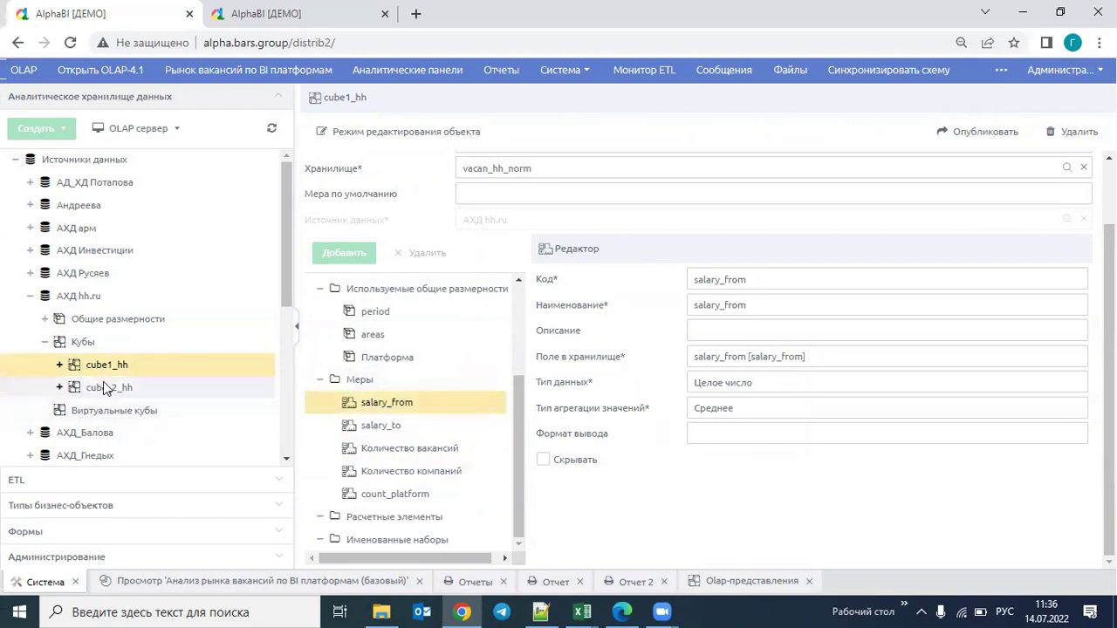
Show Виртуальные кубы, collapse Кубы and АХД hh.ru, and expand the ETL section.
{"action": "left_click", "coordinate": [111, 411]}
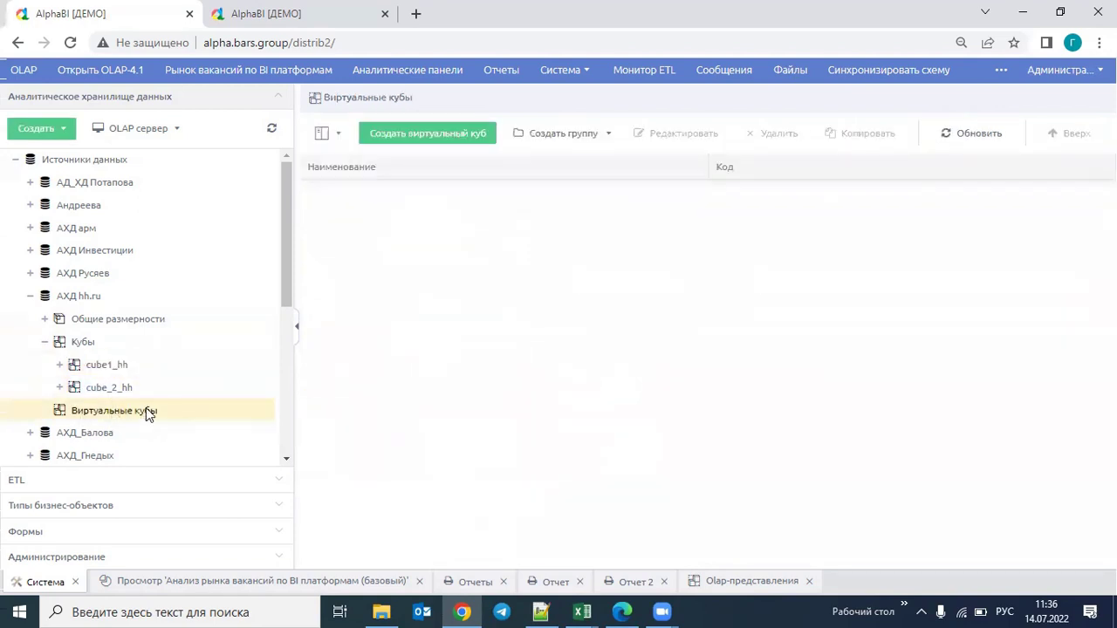
{"action": "left_click", "coordinate": [46, 342]}
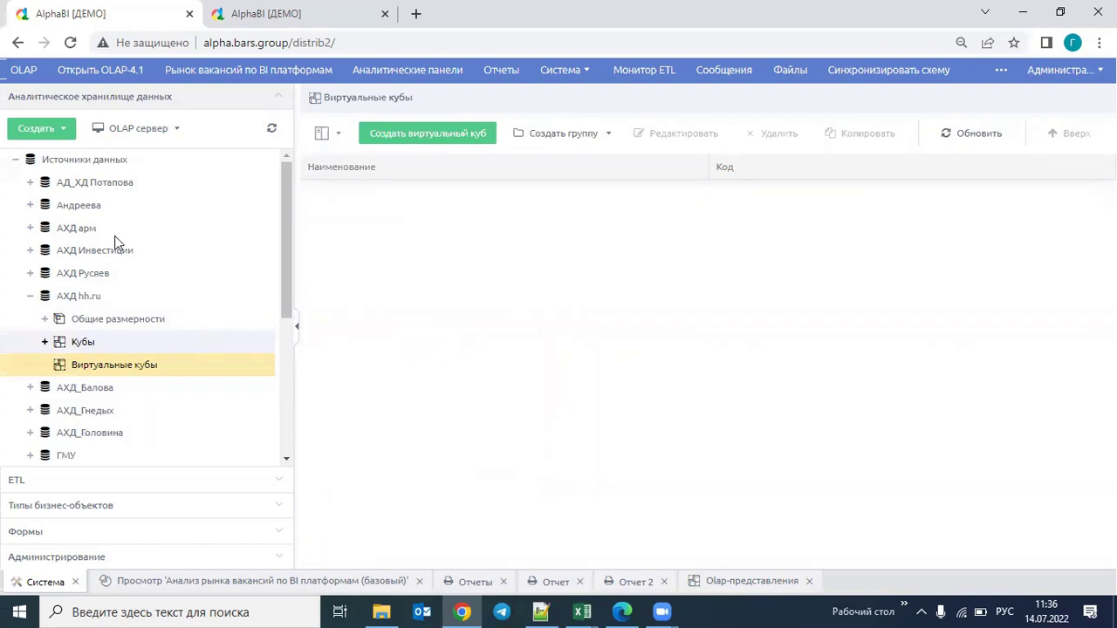
{"action": "left_click", "coordinate": [30, 298]}
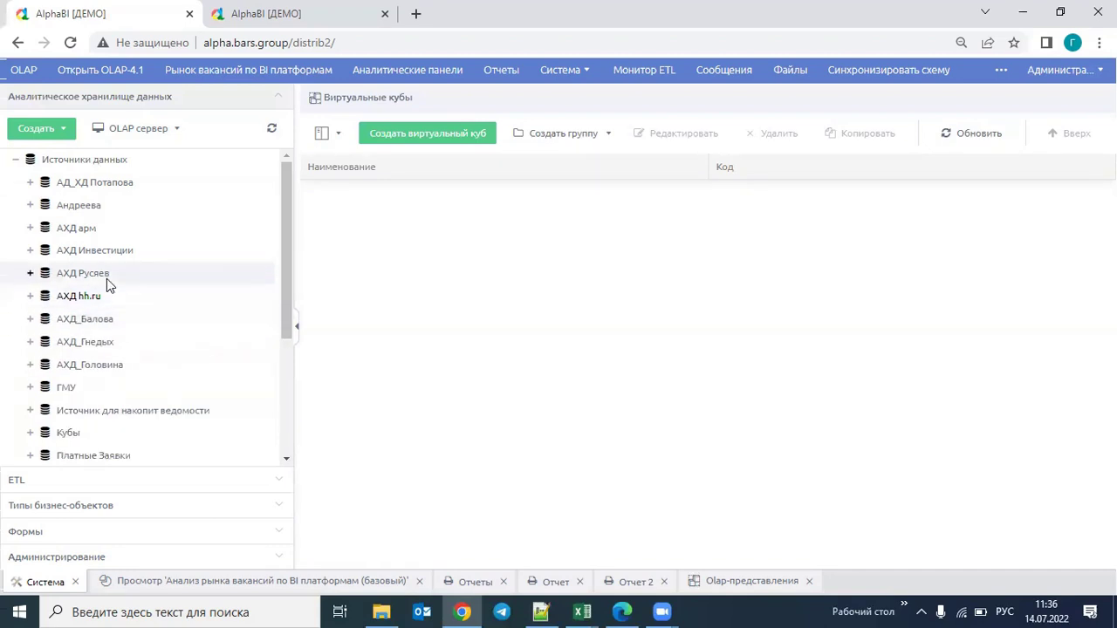
{"action": "left_click", "coordinate": [553, 73]}
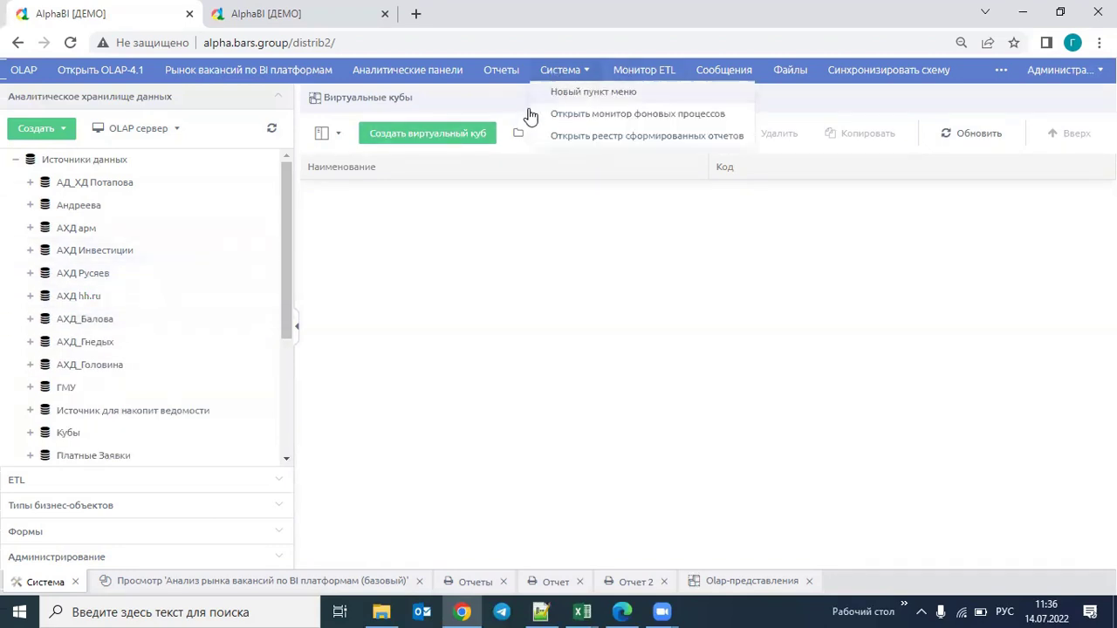
{"action": "left_click", "coordinate": [550, 73]}
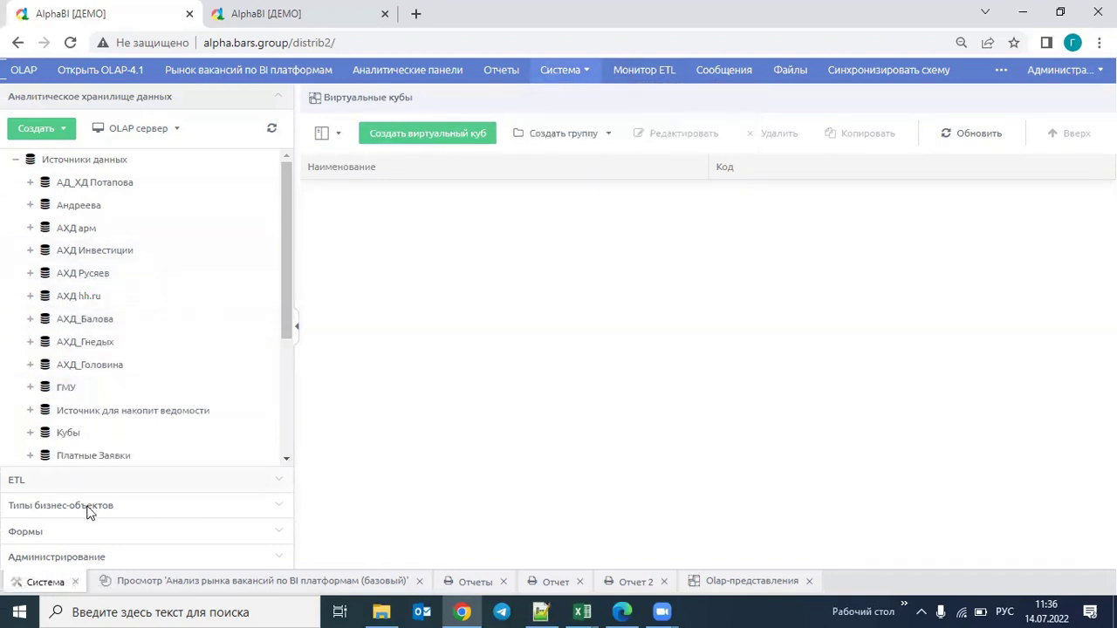
{"action": "left_click", "coordinate": [64, 482]}
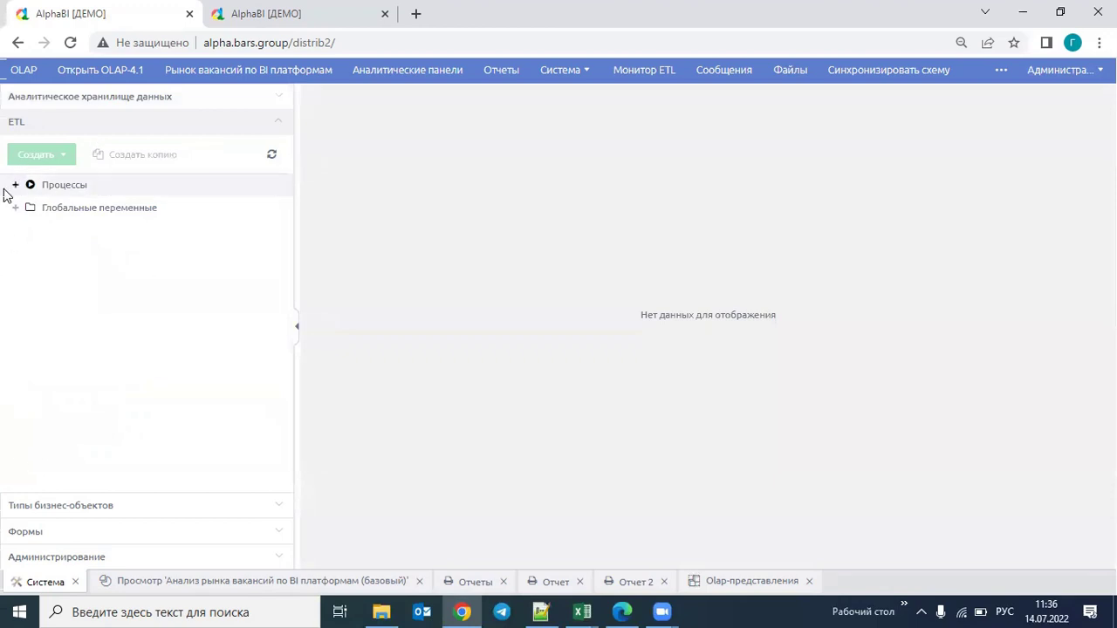
Open process 1.2 Парсинг данных с hh_json[загрузка данных][+фильтр] from the hh folder, widening its diagram.
{"action": "left_click", "coordinate": [14, 187]}
{"action": "scroll", "coordinate": [130, 367], "scroll_direction": "down", "scroll_amount": 5}
{"action": "scroll", "coordinate": [111, 373], "scroll_direction": "down", "scroll_amount": 2}
{"action": "scroll", "coordinate": [118, 340], "scroll_direction": "up", "scroll_amount": 2}
{"action": "scroll", "coordinate": [101, 289], "scroll_direction": "up", "scroll_amount": 5}
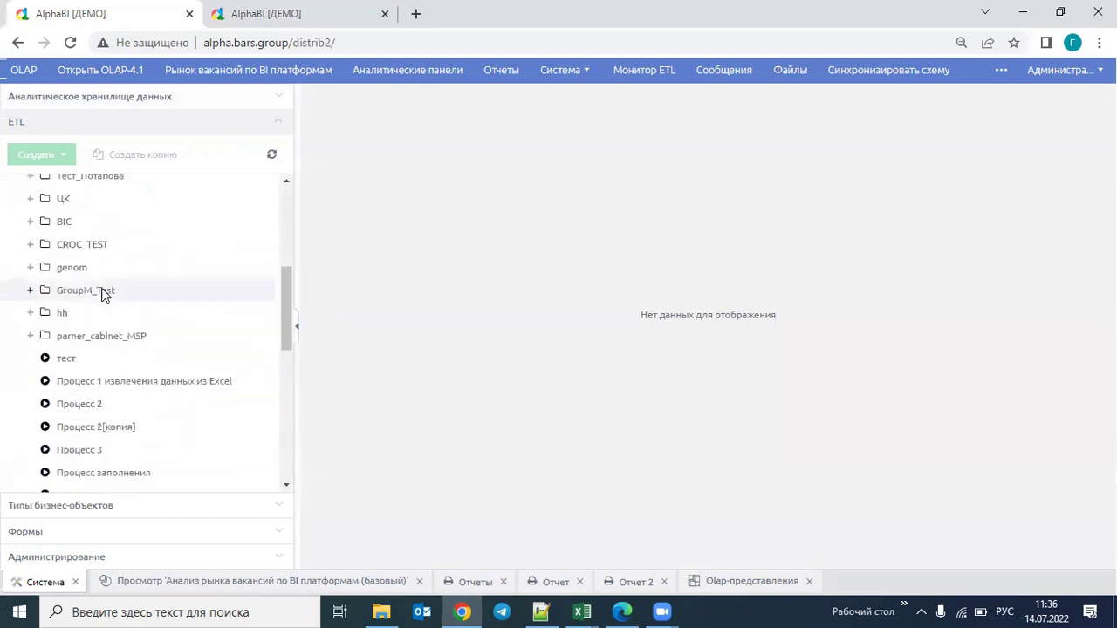
{"action": "scroll", "coordinate": [87, 270], "scroll_direction": "up", "scroll_amount": 3}
{"action": "scroll", "coordinate": [53, 344], "scroll_direction": "down", "scroll_amount": 3}
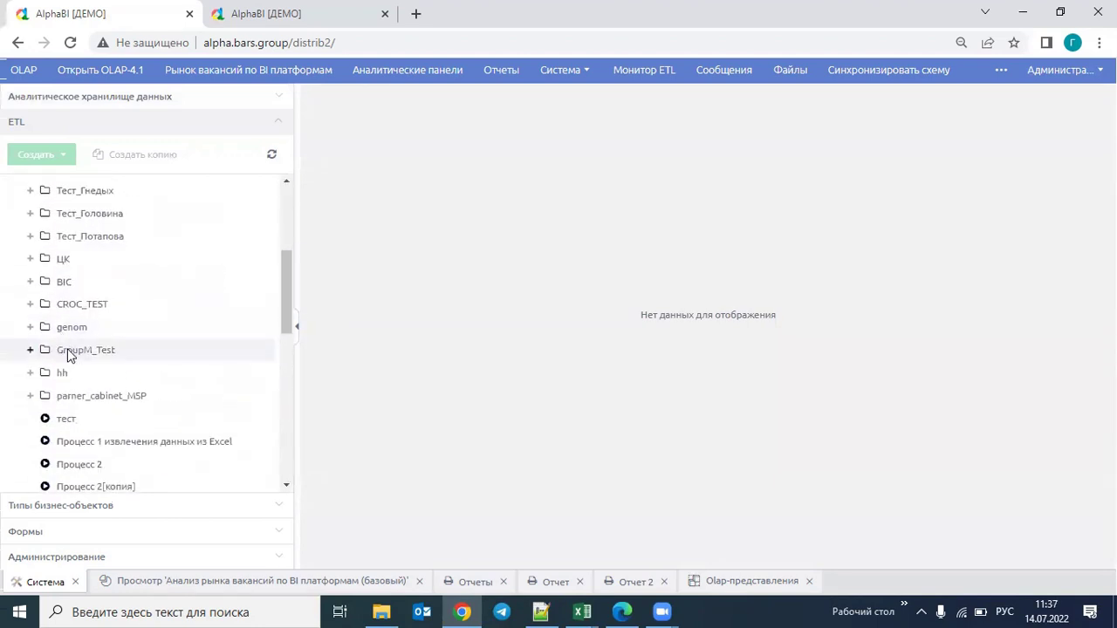
{"action": "left_click", "coordinate": [27, 374]}
{"action": "scroll", "coordinate": [117, 382], "scroll_direction": "down", "scroll_amount": 3}
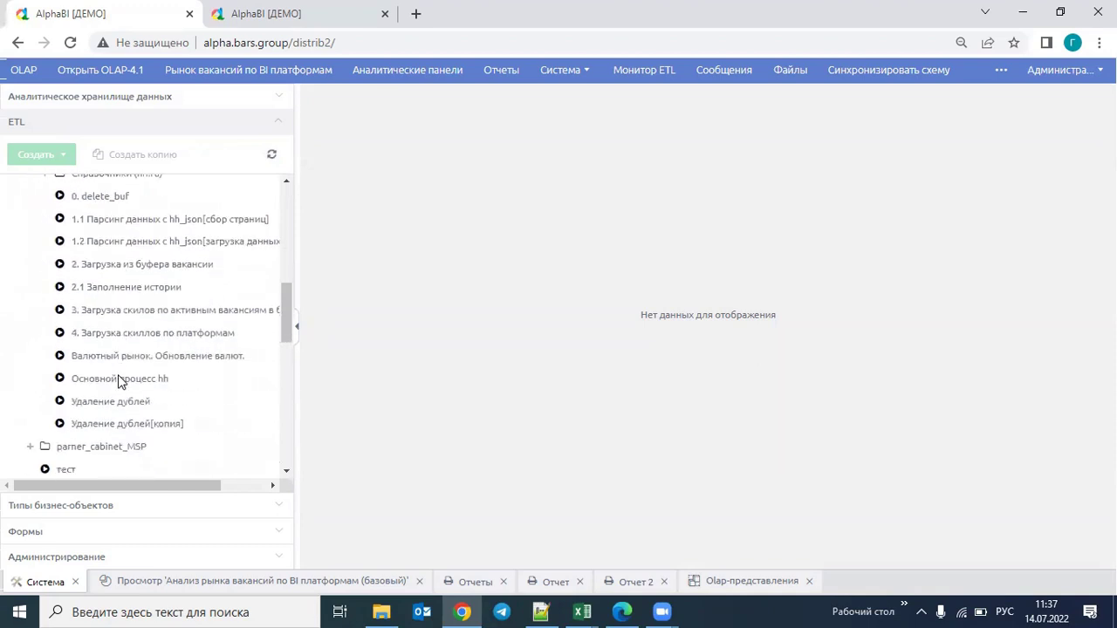
{"action": "left_click", "coordinate": [248, 241]}
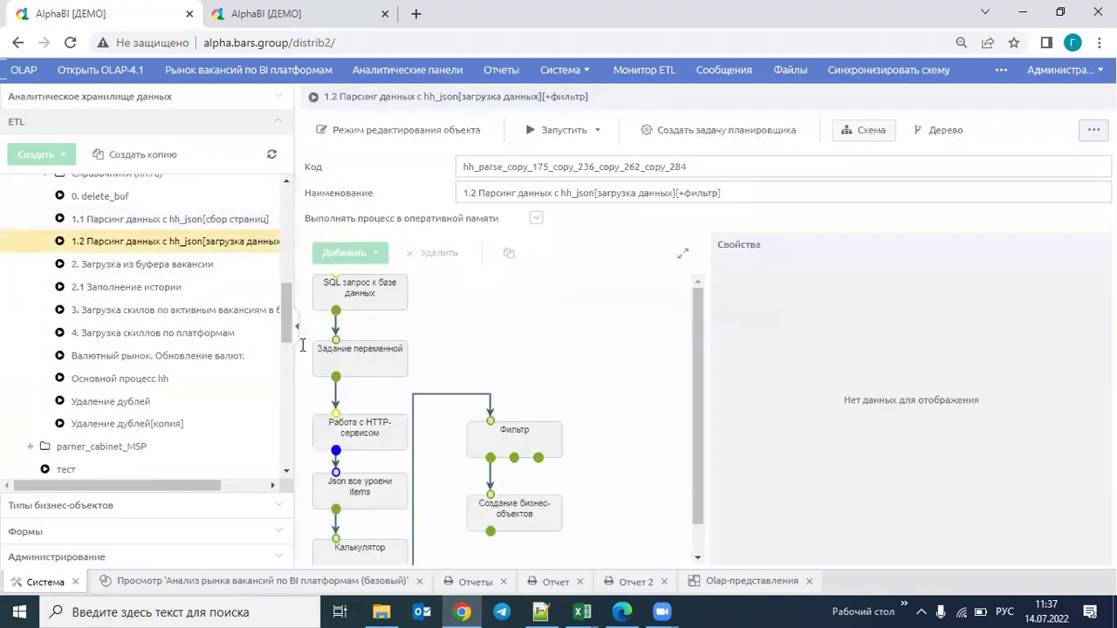
{"action": "left_click_drag", "start_coordinate": [295, 369], "coordinate": [224, 372]}
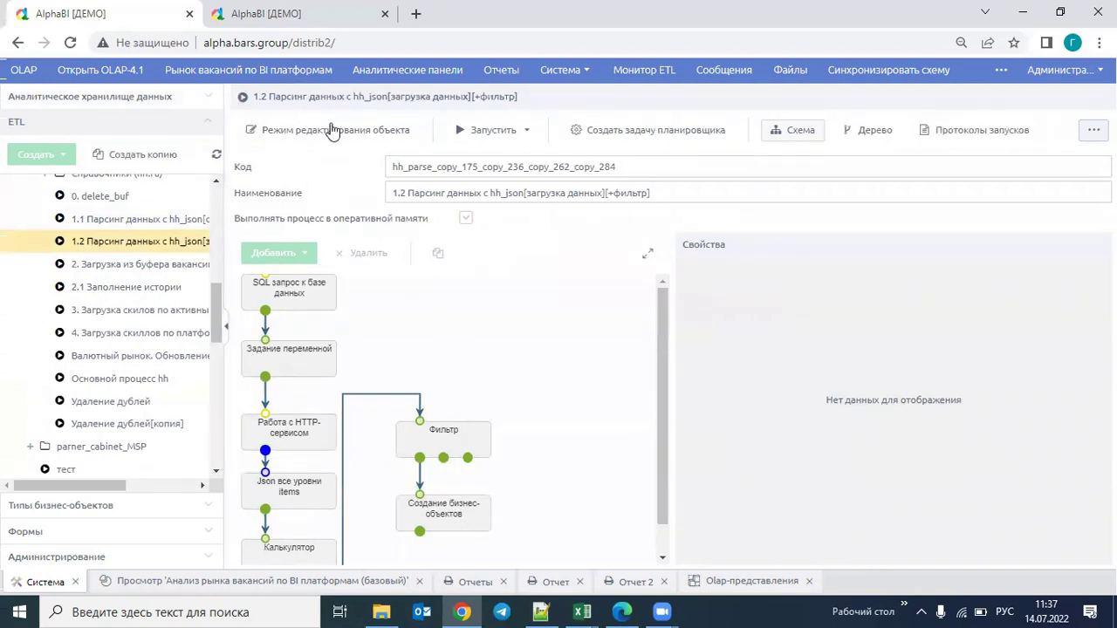
Put the hh_json process into edit mode and browse the Добавить block categories.
{"action": "left_click", "coordinate": [406, 129]}
{"action": "left_click", "coordinate": [311, 258]}
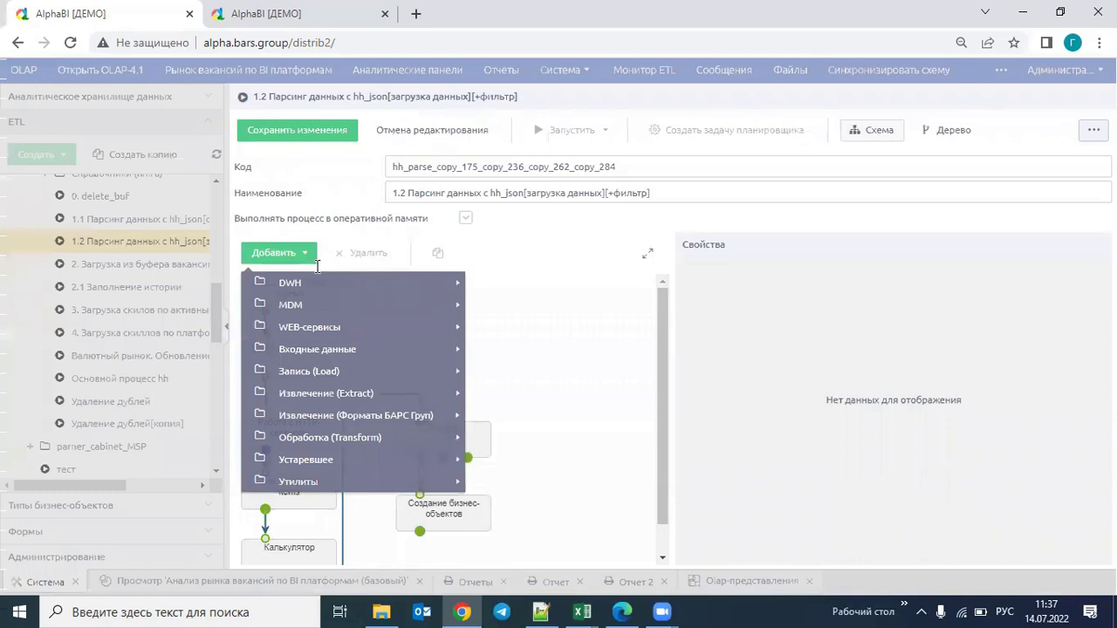
{"action": "mouse_move", "coordinate": [340, 332]}
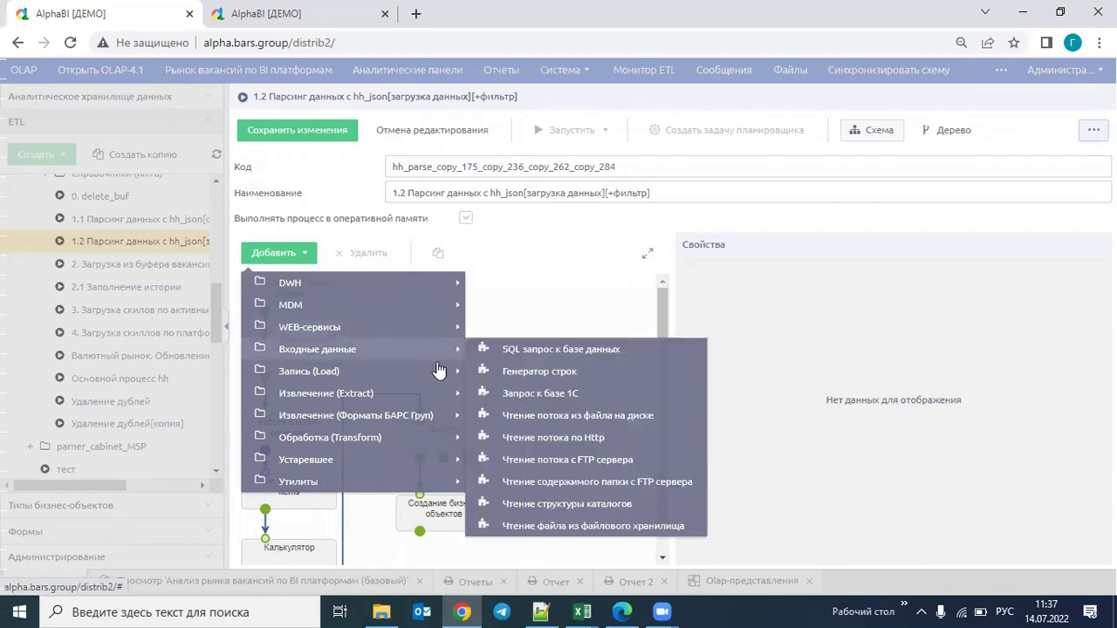
{"action": "mouse_move", "coordinate": [441, 361]}
{"action": "mouse_move", "coordinate": [449, 395]}
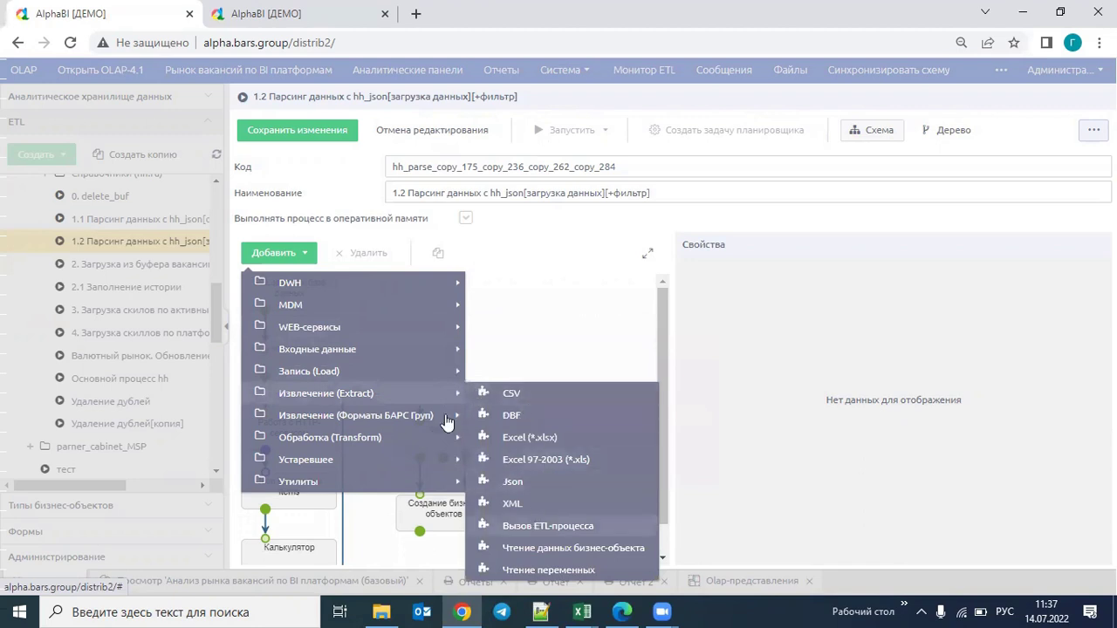
{"action": "mouse_move", "coordinate": [399, 442]}
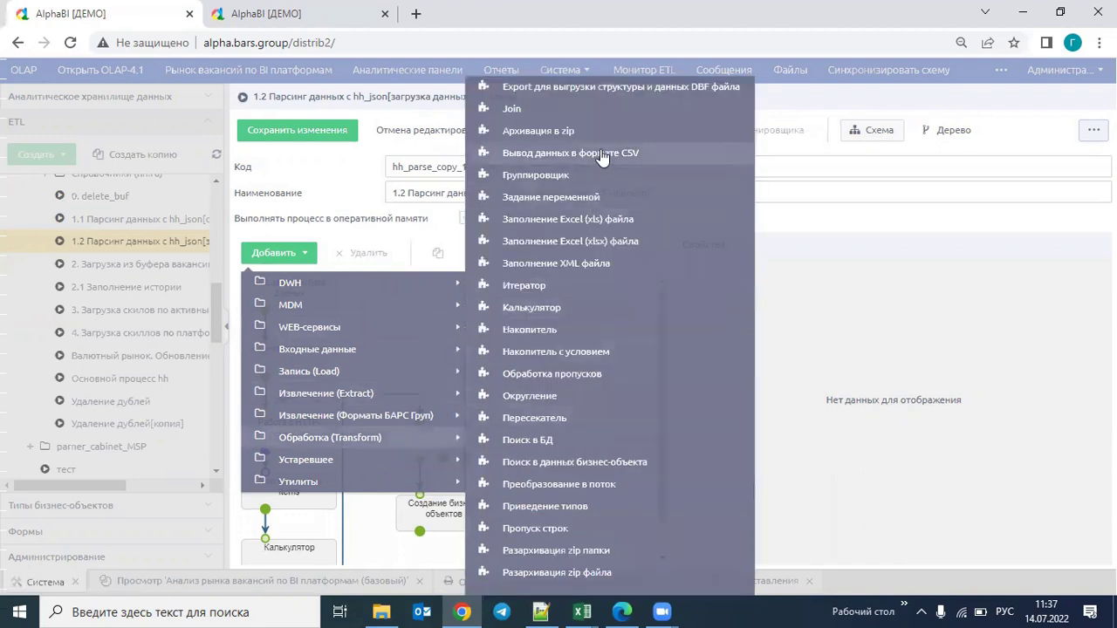
{"action": "scroll", "coordinate": [631, 244], "scroll_direction": "down", "scroll_amount": 2}
{"action": "scroll", "coordinate": [631, 257], "scroll_direction": "down", "scroll_amount": 1}
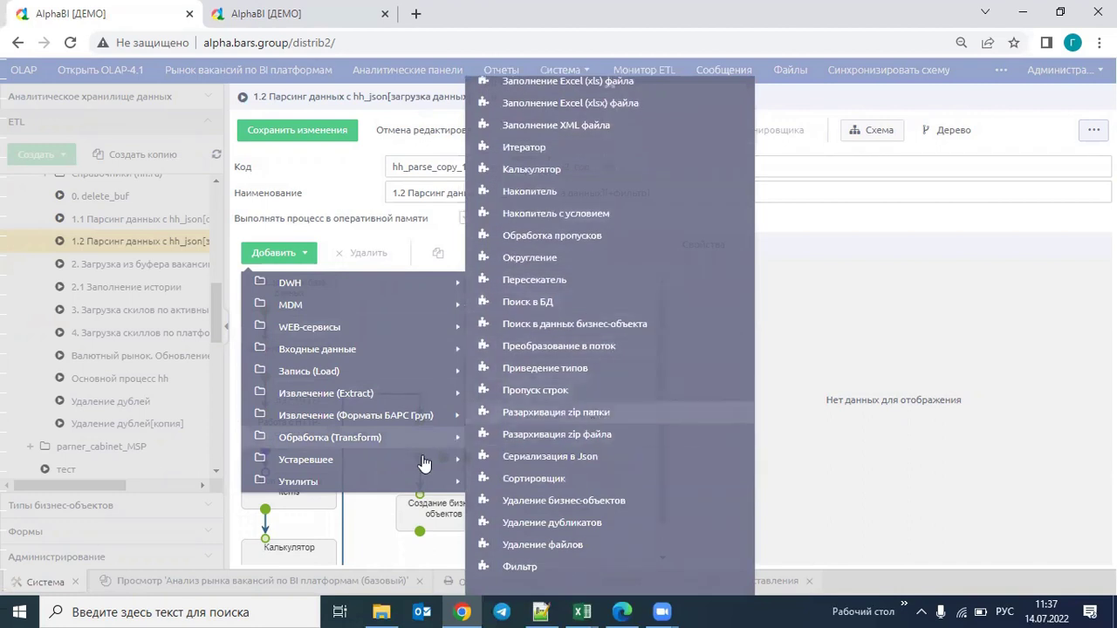
{"action": "mouse_move", "coordinate": [415, 464]}
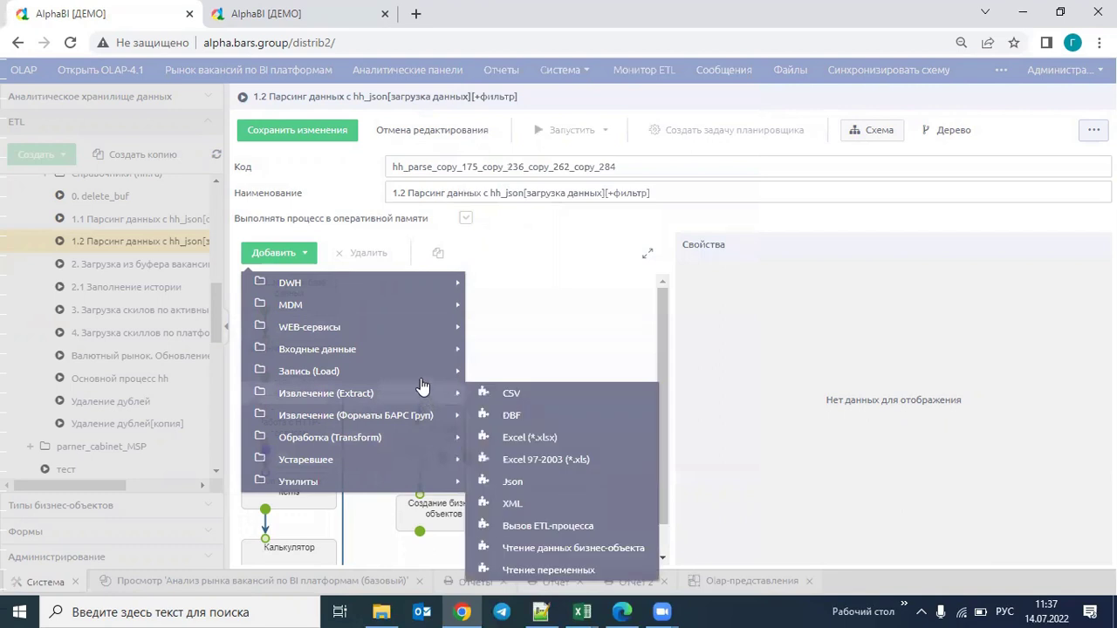
{"action": "left_click", "coordinate": [494, 311]}
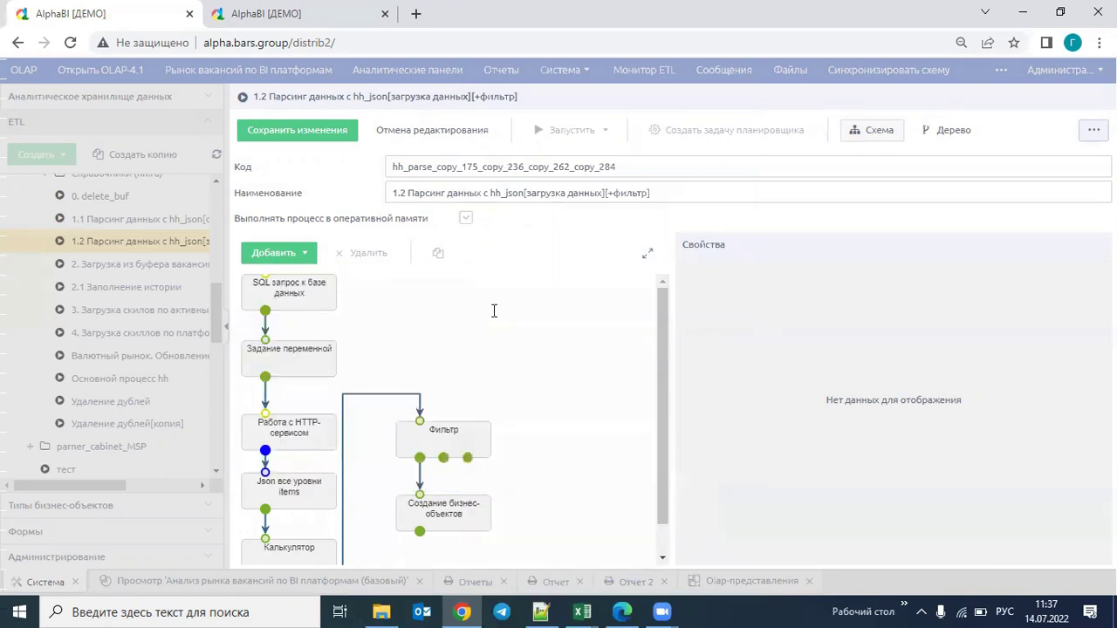
Inspect the SQL запрос к базе данных block and select parts of its query text.
{"action": "left_click", "coordinate": [301, 306]}
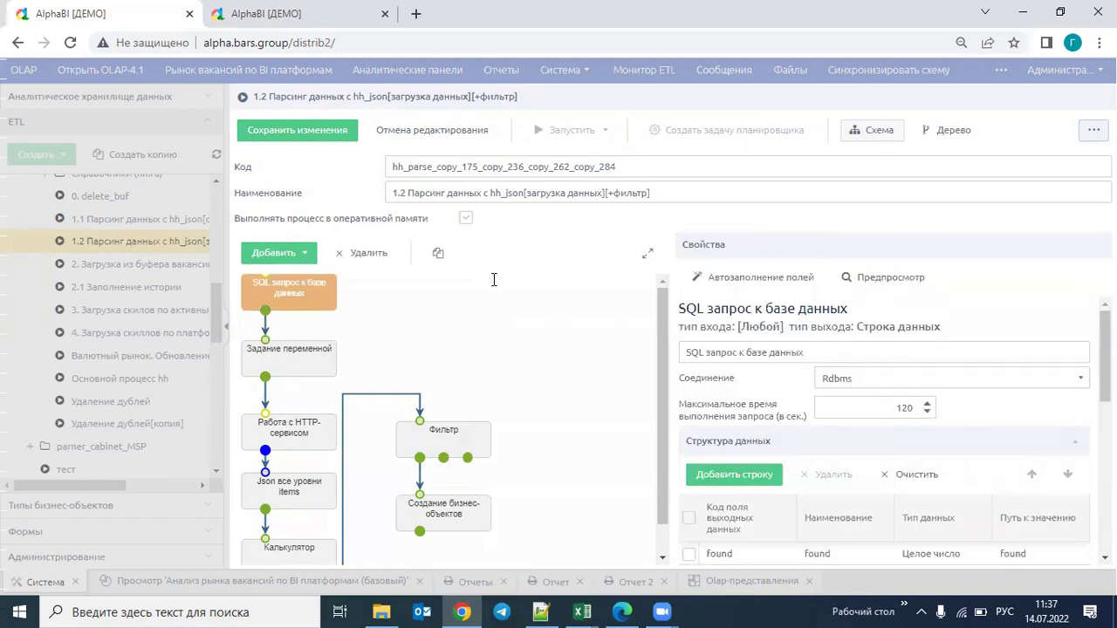
{"action": "scroll", "coordinate": [785, 366], "scroll_direction": "down", "scroll_amount": 6}
{"action": "scroll", "coordinate": [837, 350], "scroll_direction": "down", "scroll_amount": 2}
{"action": "triple_click", "coordinate": [836, 326]}
{"action": "left_click", "coordinate": [864, 327]}
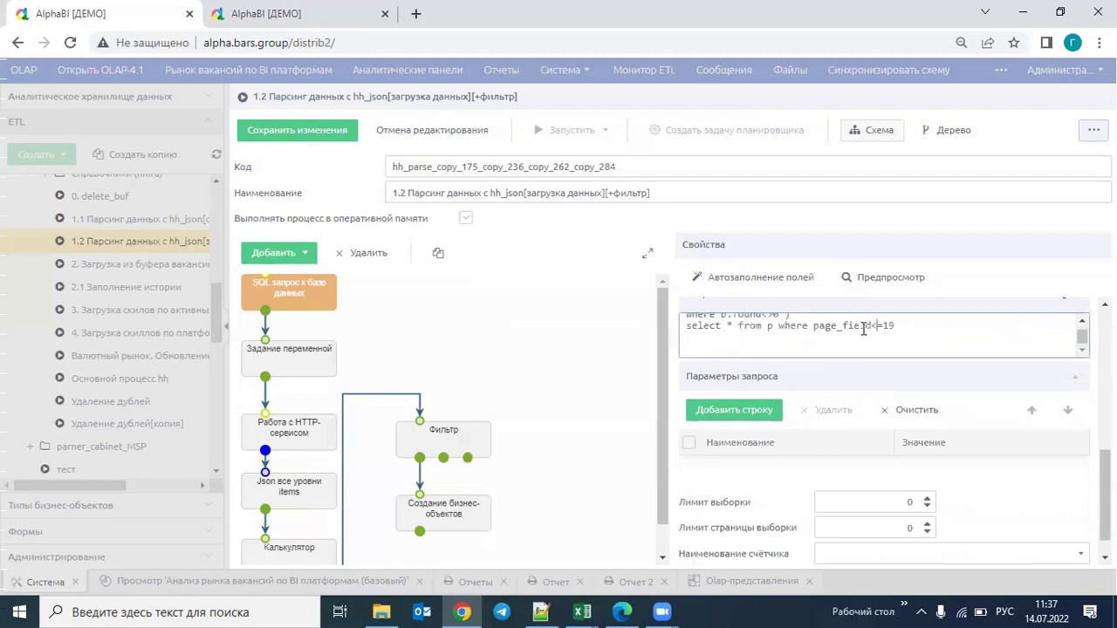
{"action": "left_click_drag", "start_coordinate": [873, 326], "coordinate": [727, 328]}
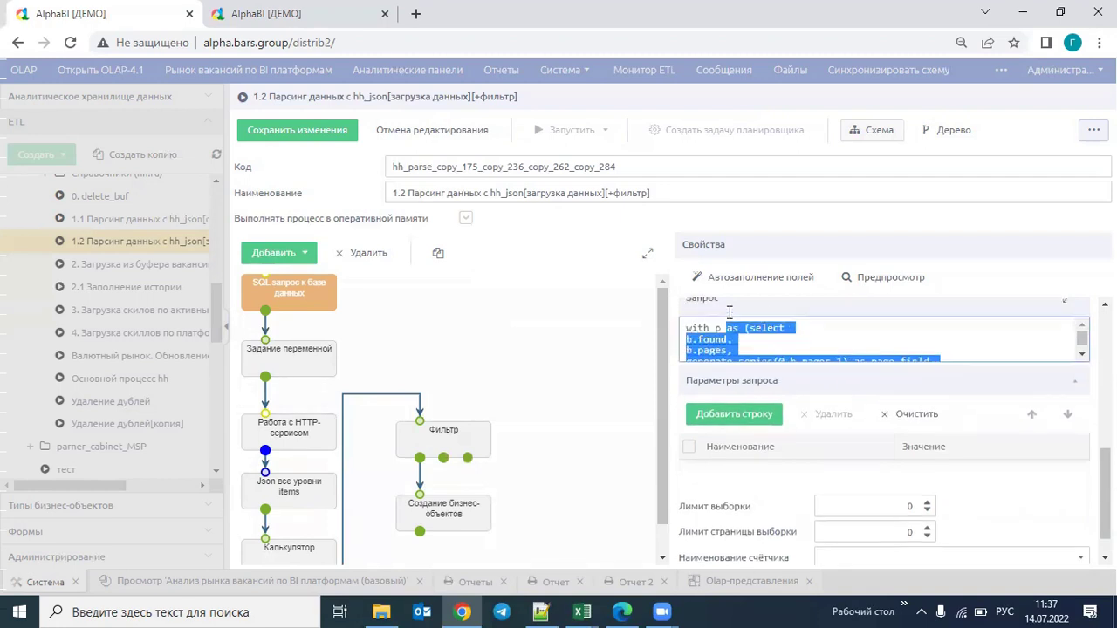
Inspect the Задание переменной and Работа с HTTP-сервисом blocks, then preview the HTTP block's output.
{"action": "left_click", "coordinate": [297, 370]}
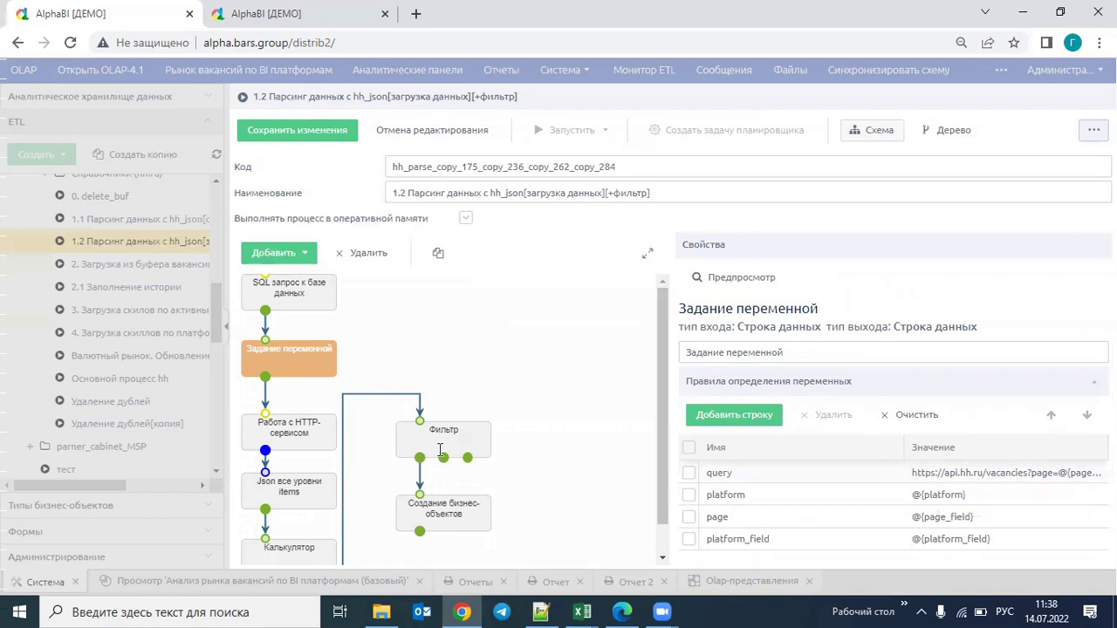
{"action": "left_click", "coordinate": [305, 442]}
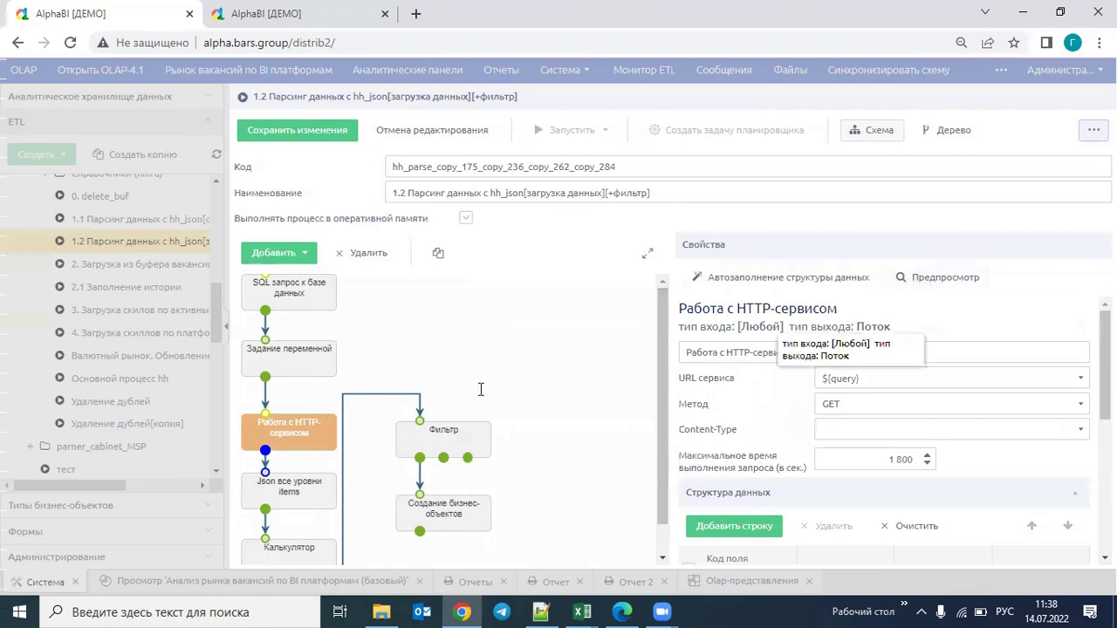
{"action": "left_click", "coordinate": [923, 279]}
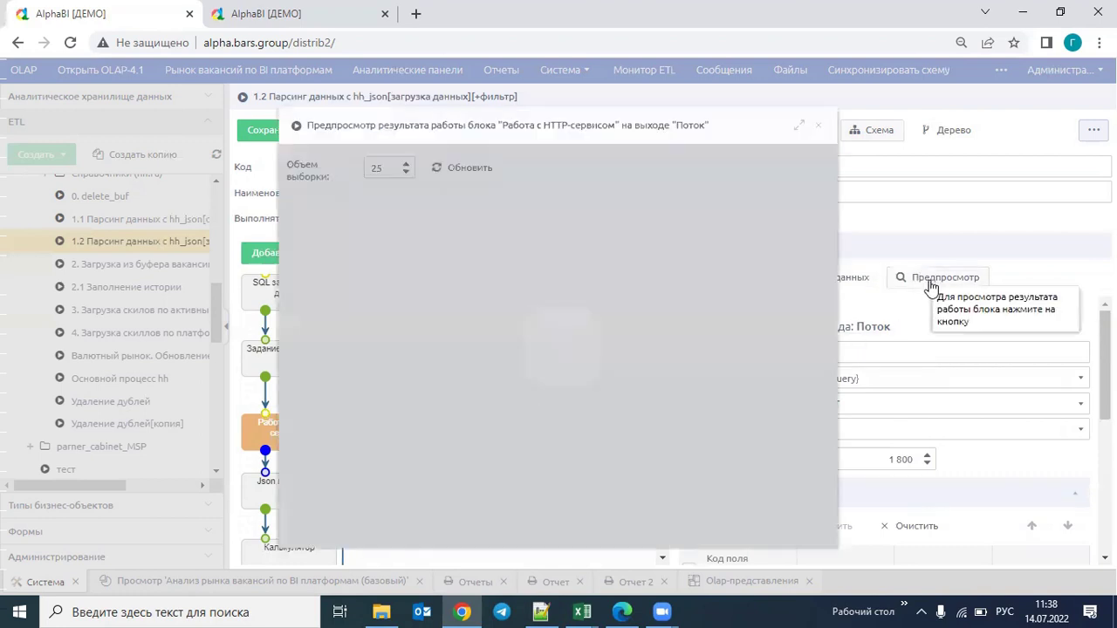
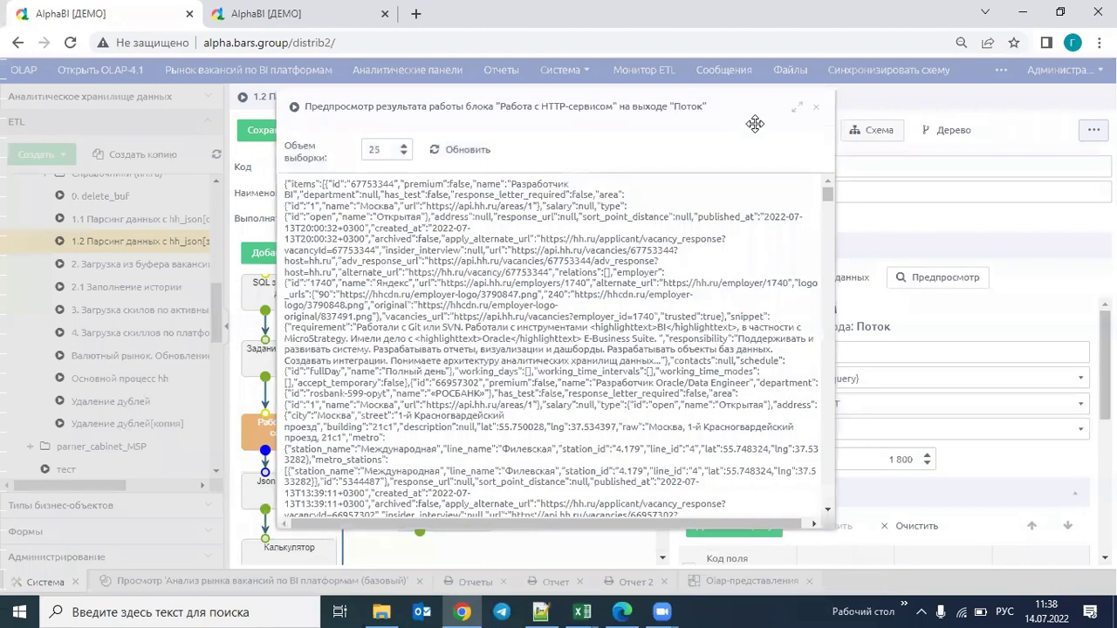
Close the HTTP-service block's JSON output preview to return to the ETL diagram.
{"action": "left_click", "coordinate": [815, 107]}
Review the field list of the Json все уровни items block.
{"action": "left_click", "coordinate": [283, 504]}
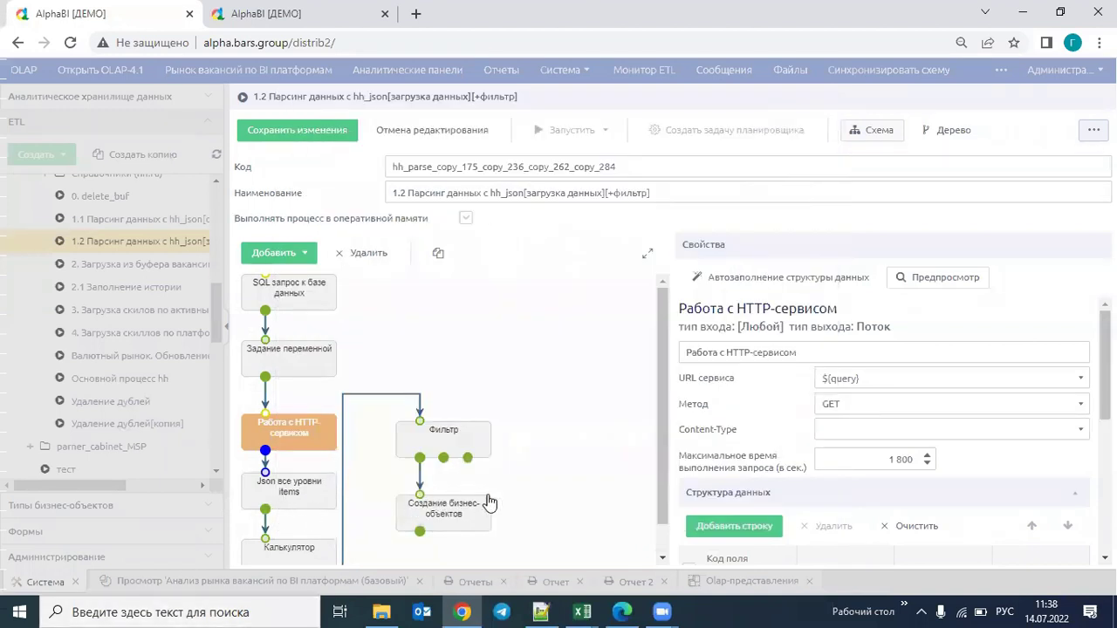
{"action": "scroll", "coordinate": [903, 424], "scroll_direction": "down", "scroll_amount": 5}
{"action": "scroll", "coordinate": [855, 395], "scroll_direction": "down", "scroll_amount": 5}
{"action": "scroll", "coordinate": [858, 384], "scroll_direction": "up", "scroll_amount": 5}
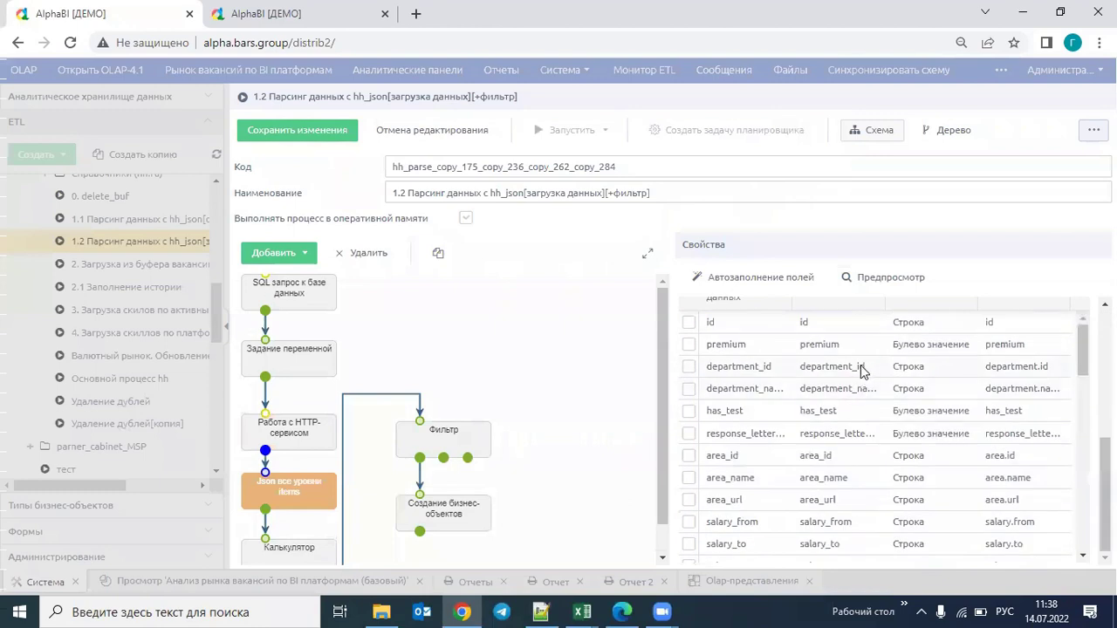
{"action": "scroll", "coordinate": [312, 461], "scroll_direction": "down", "scroll_amount": 1}
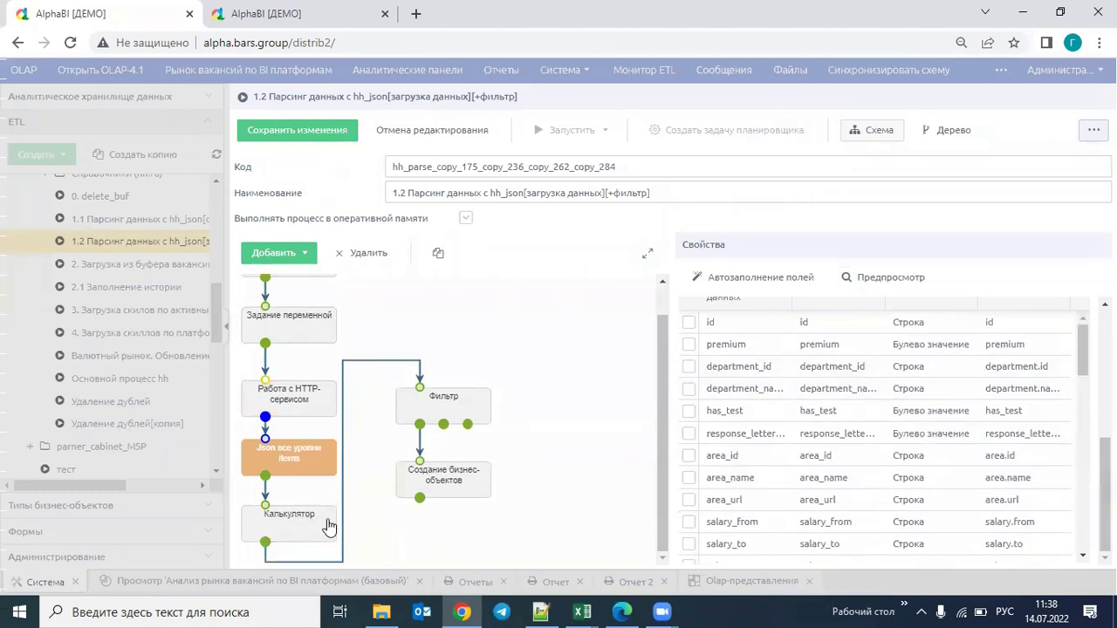
Review the Калькулятор block's fields down to name_platform and the text_search CONCAT expression.
{"action": "left_click", "coordinate": [326, 523]}
{"action": "scroll", "coordinate": [903, 391], "scroll_direction": "down", "scroll_amount": 5}
{"action": "scroll", "coordinate": [913, 449], "scroll_direction": "down", "scroll_amount": 5}
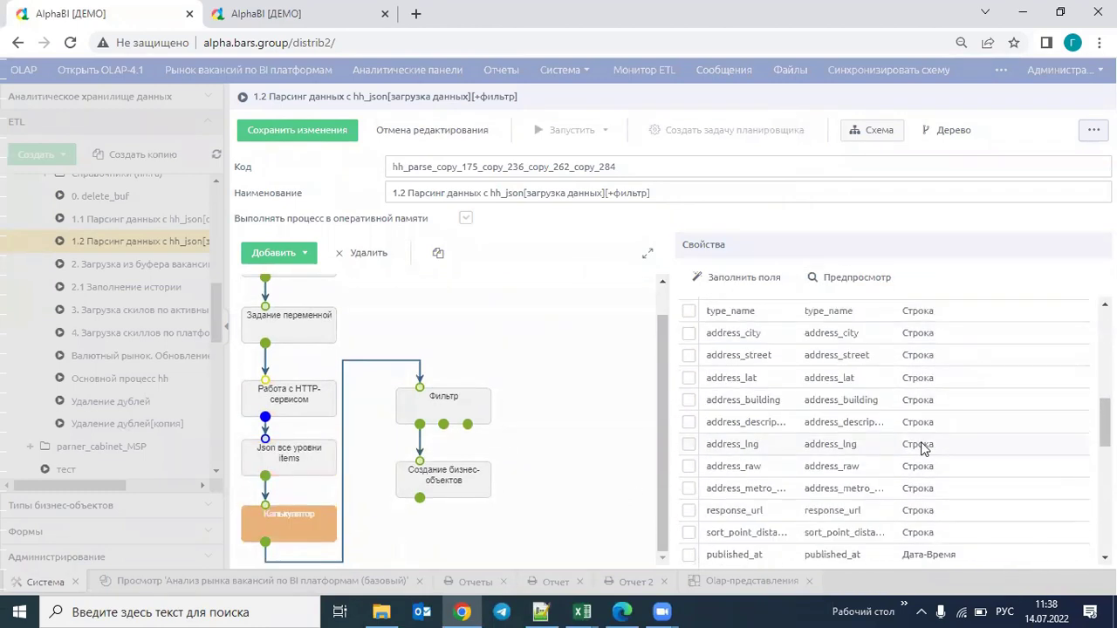
{"action": "scroll", "coordinate": [924, 451], "scroll_direction": "down", "scroll_amount": 5}
{"action": "scroll", "coordinate": [937, 462], "scroll_direction": "down", "scroll_amount": 5}
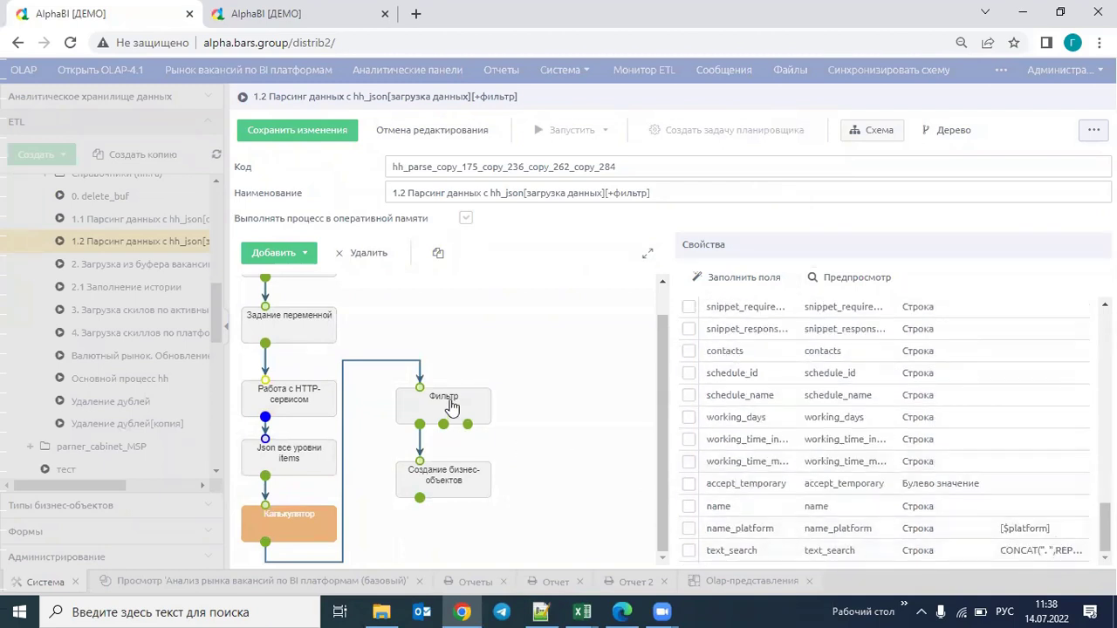
Review the Фильтр block's OR conditions: text_search contains ${platform_field} or archived = false.
{"action": "left_click", "coordinate": [449, 406]}
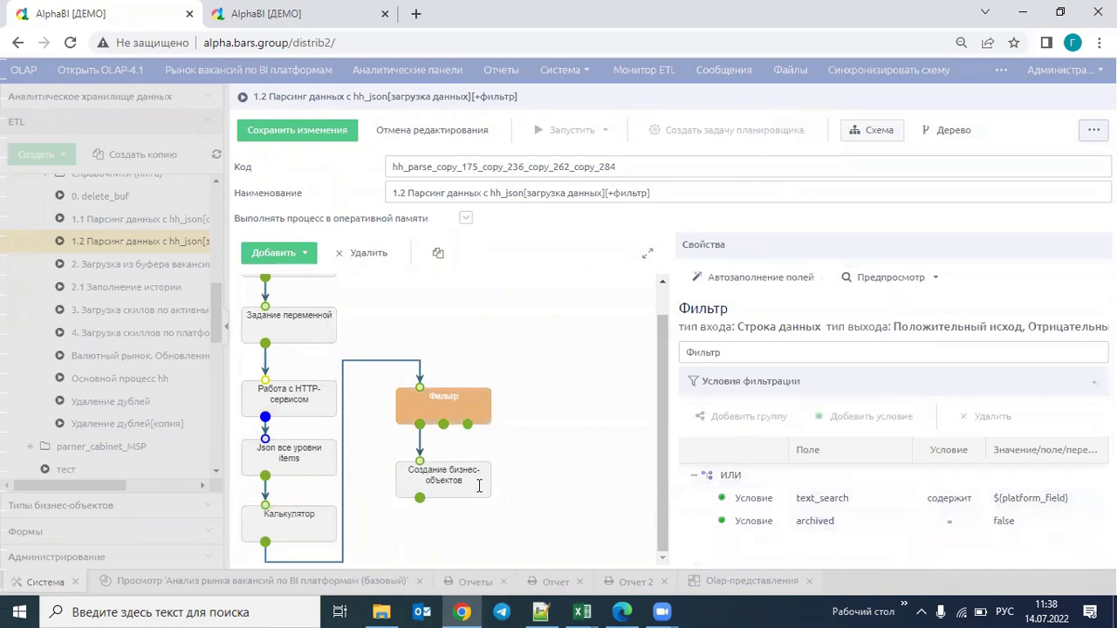
{"action": "scroll", "coordinate": [812, 349], "scroll_direction": "down", "scroll_amount": 3}
{"action": "scroll", "coordinate": [837, 349], "scroll_direction": "down", "scroll_amount": 3}
{"action": "scroll", "coordinate": [850, 388], "scroll_direction": "down", "scroll_amount": 2}
{"action": "scroll", "coordinate": [855, 393], "scroll_direction": "up", "scroll_amount": 3}
{"action": "scroll", "coordinate": [868, 402], "scroll_direction": "up", "scroll_amount": 3}
{"action": "scroll", "coordinate": [881, 408], "scroll_direction": "up", "scroll_amount": 3}
{"action": "scroll", "coordinate": [901, 419], "scroll_direction": "down", "scroll_amount": 2}
{"action": "scroll", "coordinate": [901, 419], "scroll_direction": "down", "scroll_amount": 3}
{"action": "scroll", "coordinate": [901, 419], "scroll_direction": "down", "scroll_amount": 3}
{"action": "scroll", "coordinate": [899, 411], "scroll_direction": "down", "scroll_amount": 3}
{"action": "scroll", "coordinate": [870, 301], "scroll_direction": "up", "scroll_amount": 5}
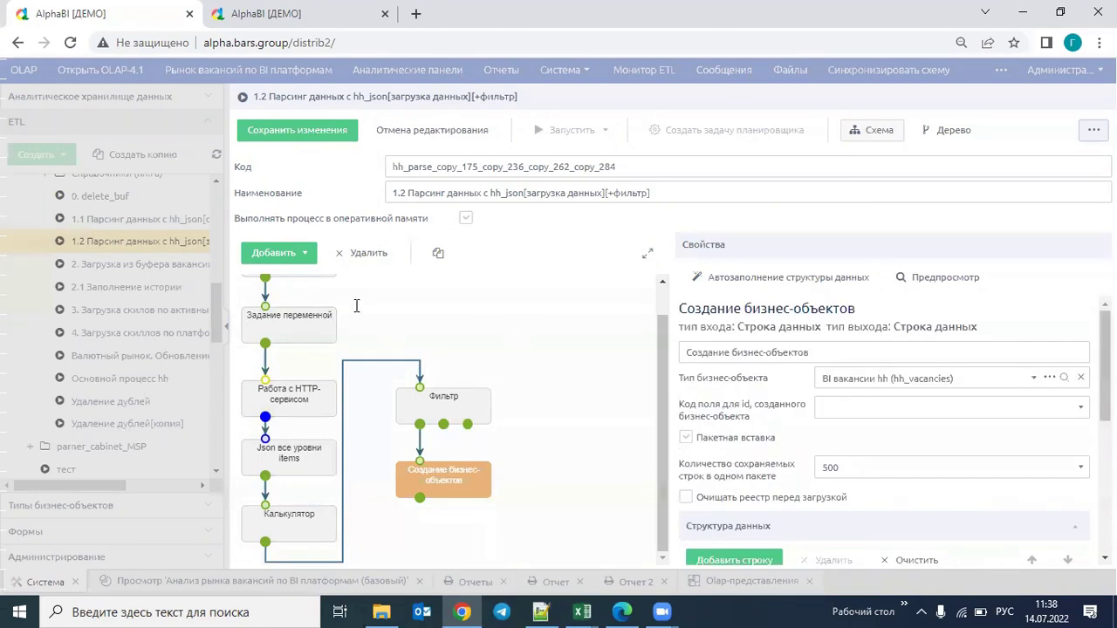
{"action": "left_click", "coordinate": [434, 398]}
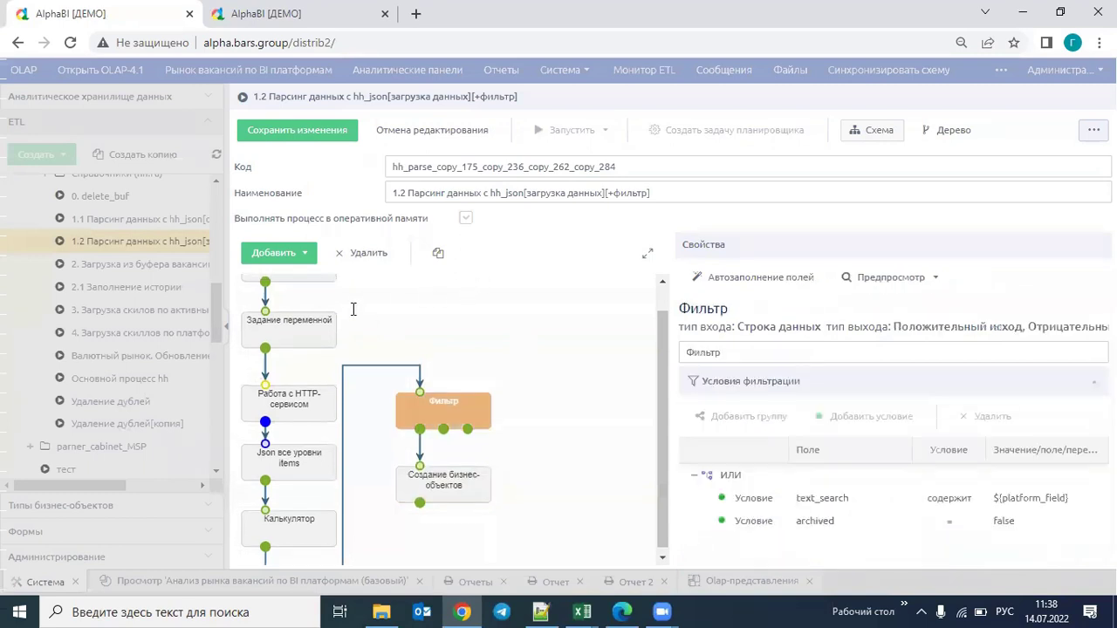
{"action": "scroll", "coordinate": [354, 312], "scroll_direction": "up", "scroll_amount": 1}
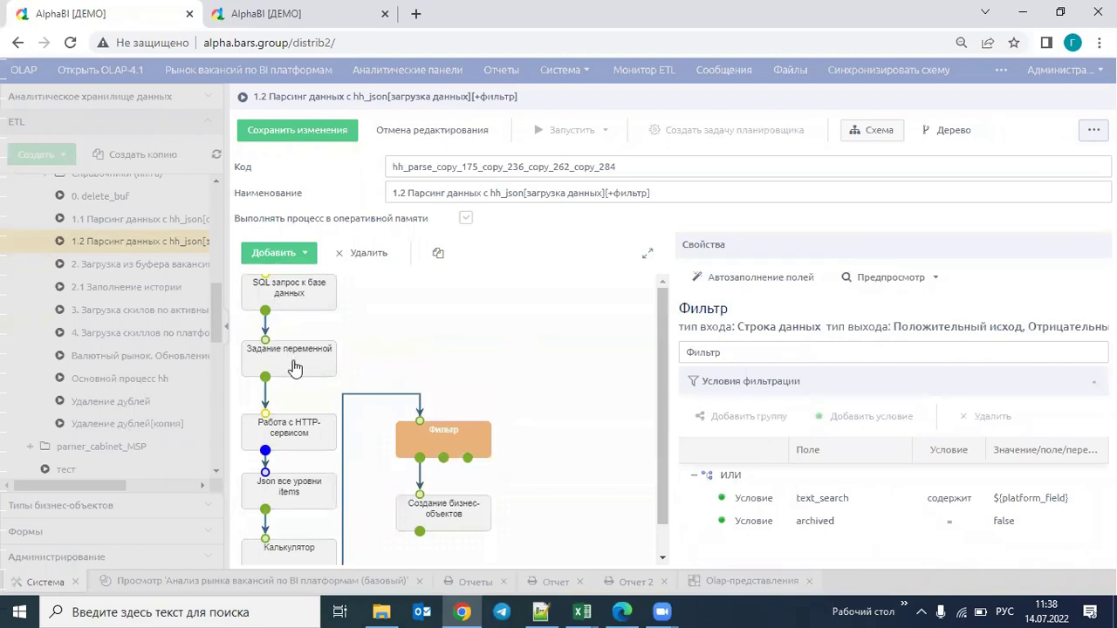
Check the Задание переменной variables (query, platform, page, platform_field), then cancel editing.
{"action": "left_click", "coordinate": [335, 355]}
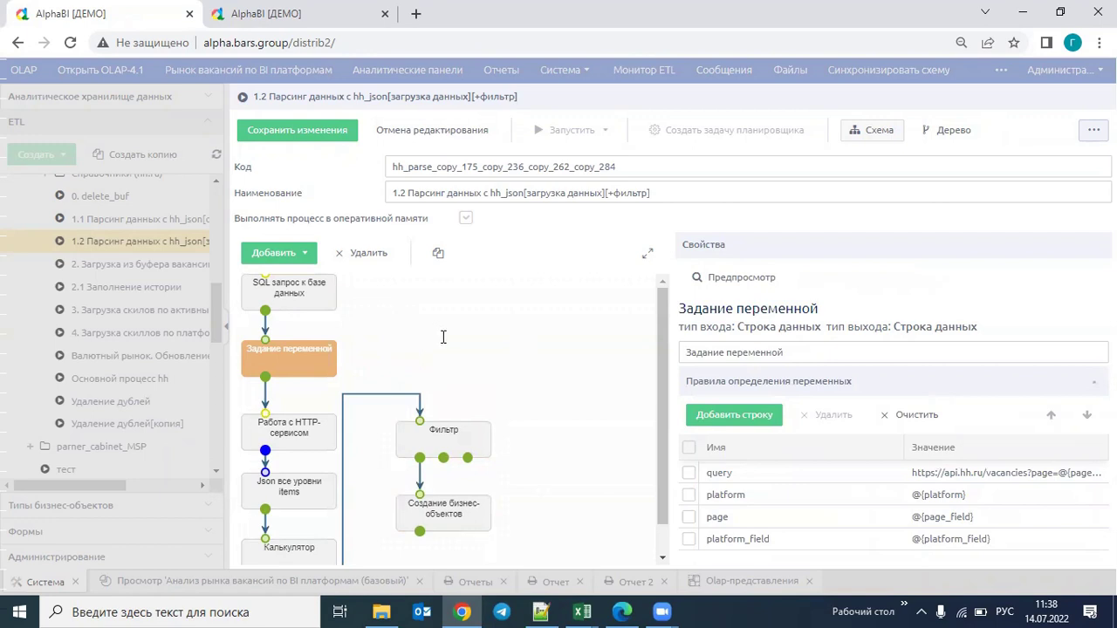
{"action": "left_click", "coordinate": [404, 136]}
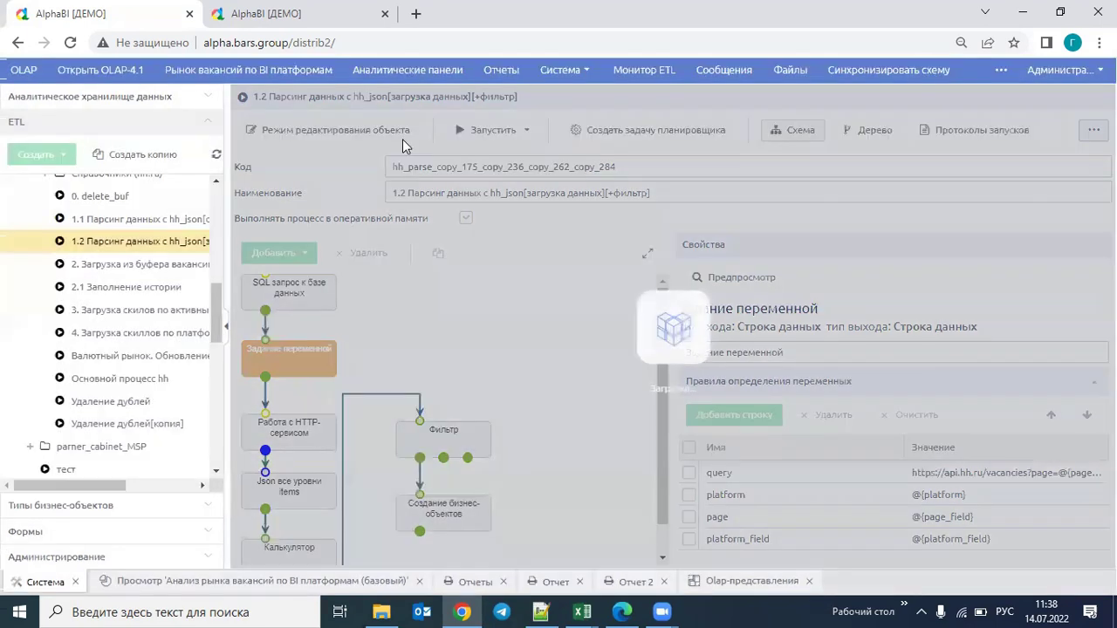